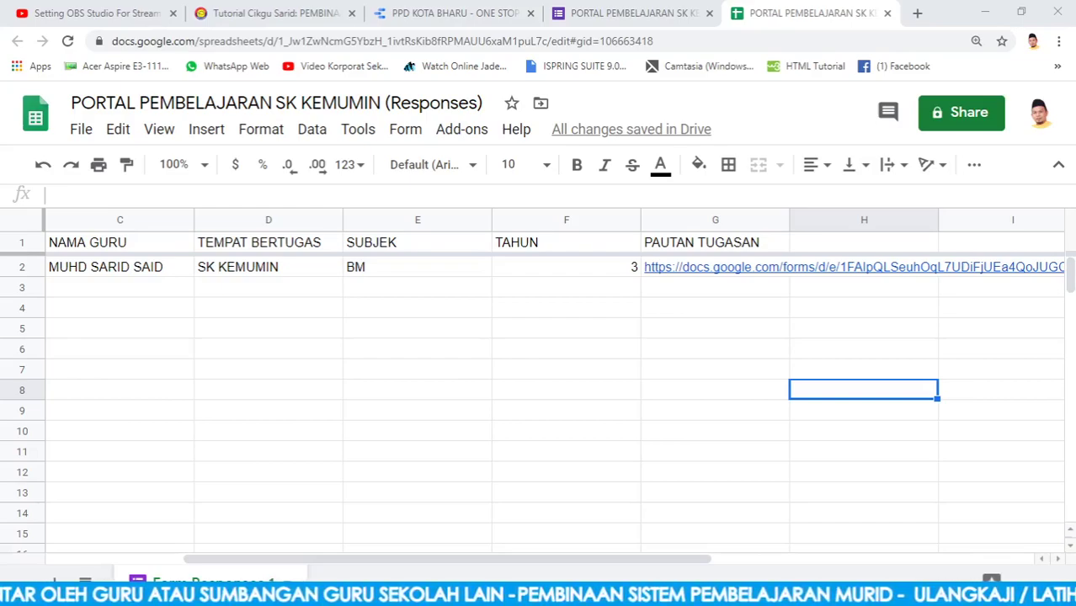
In a new Chrome tab, run a Google search for 'data studio'.
click(453, 327)
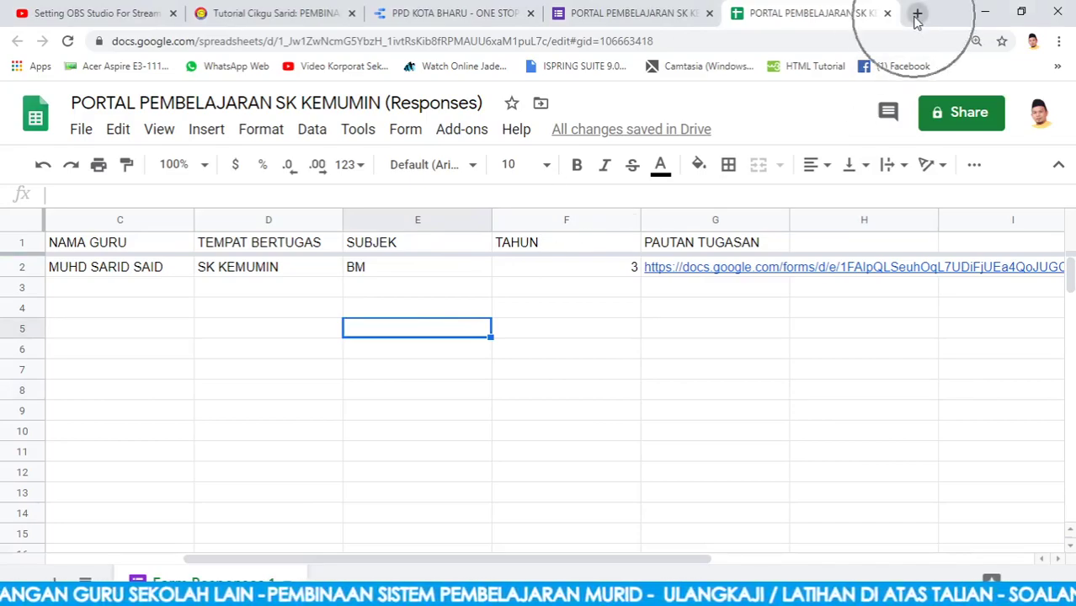
click(916, 14)
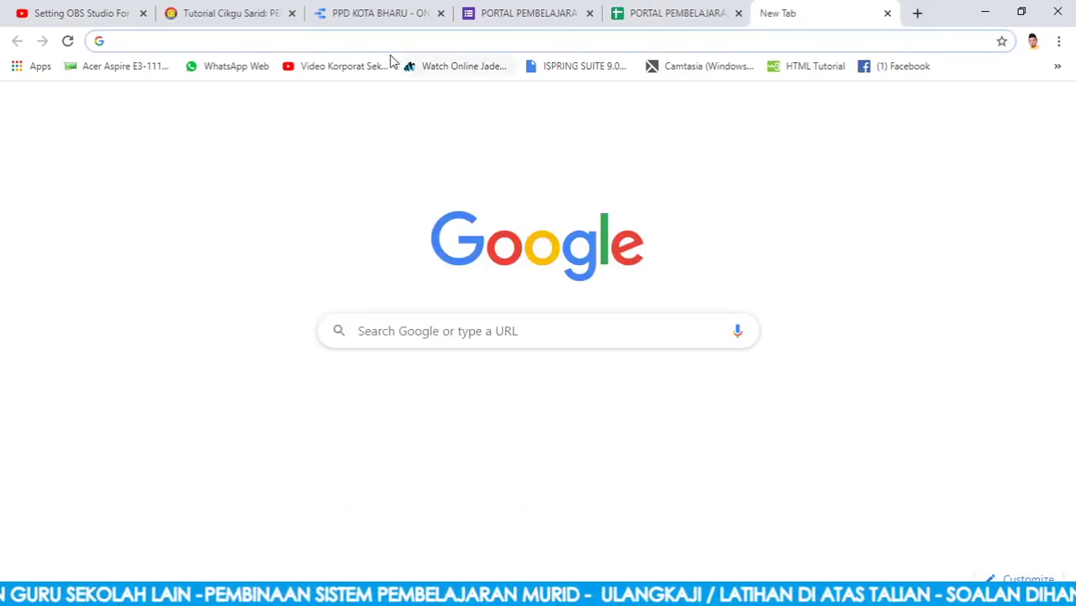
click(388, 43)
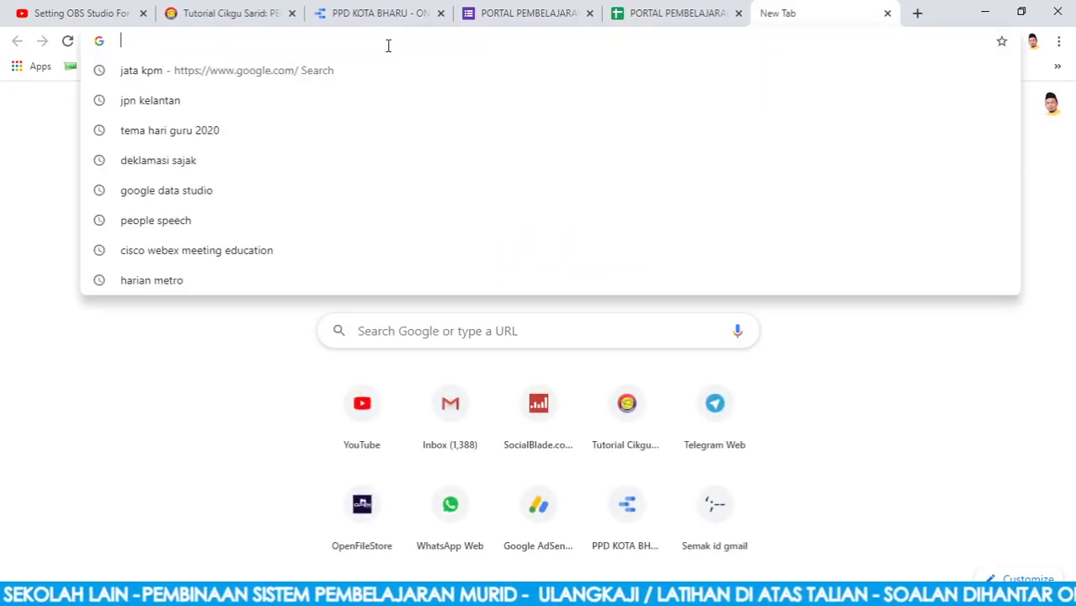
text(google.com/)
key(Tab)
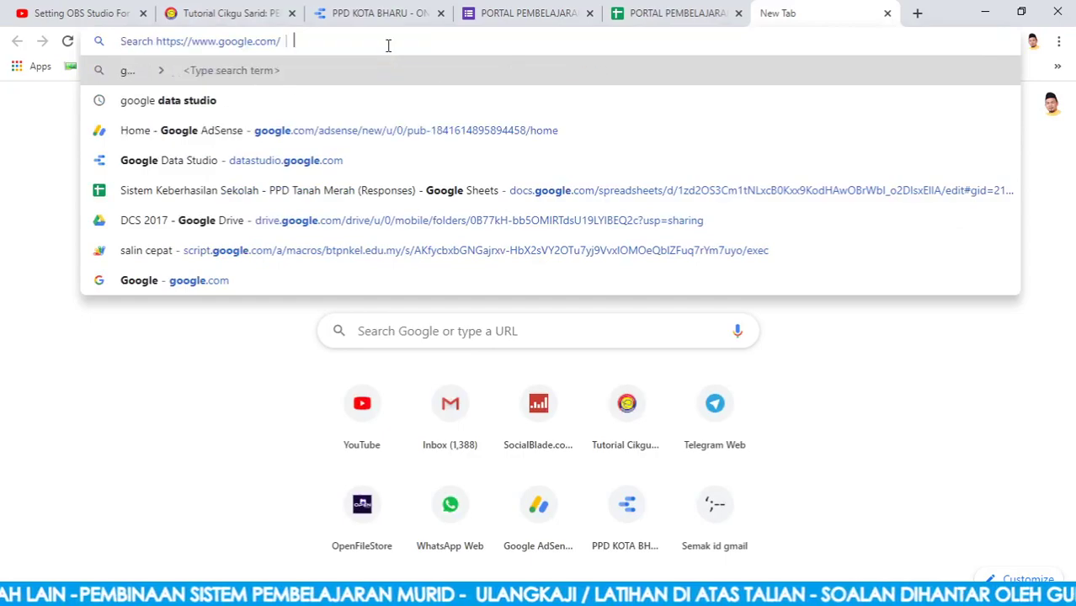
text(data s)
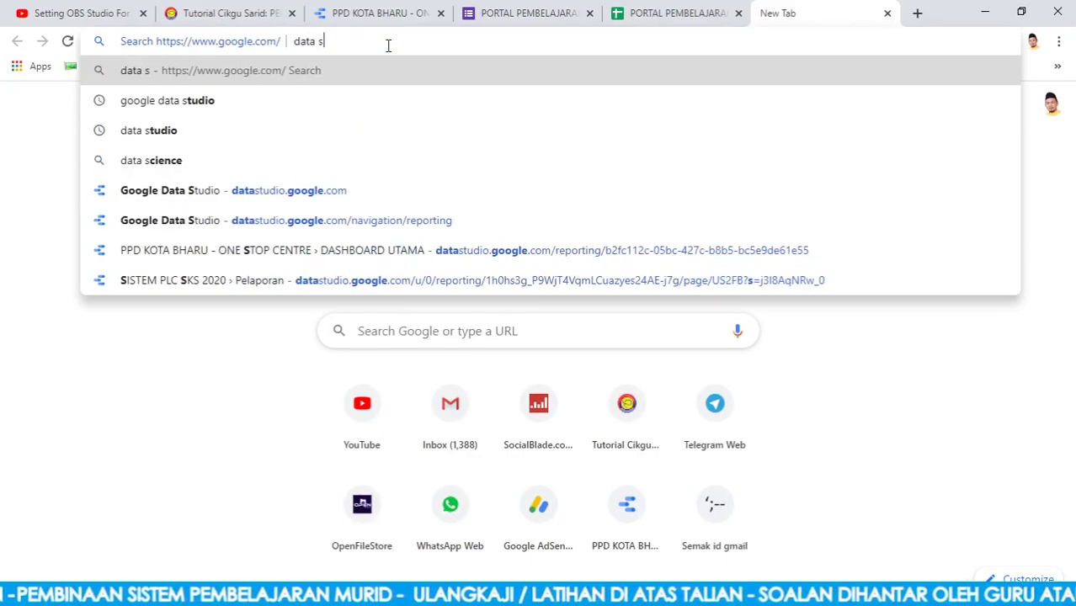
text(tu)
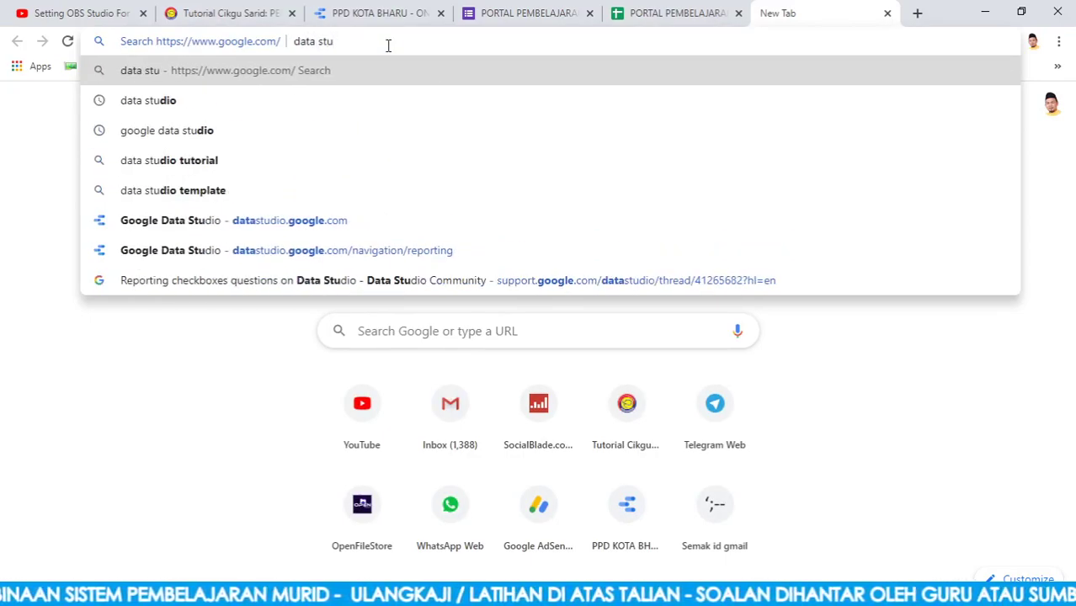
text(i)
key(BackSpace)
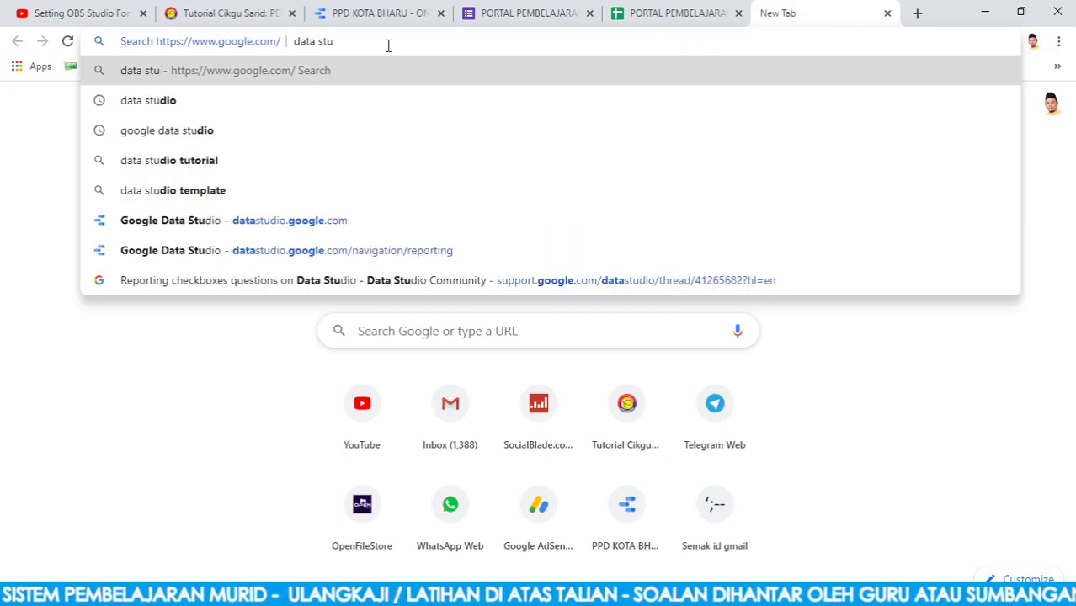
text(dio)
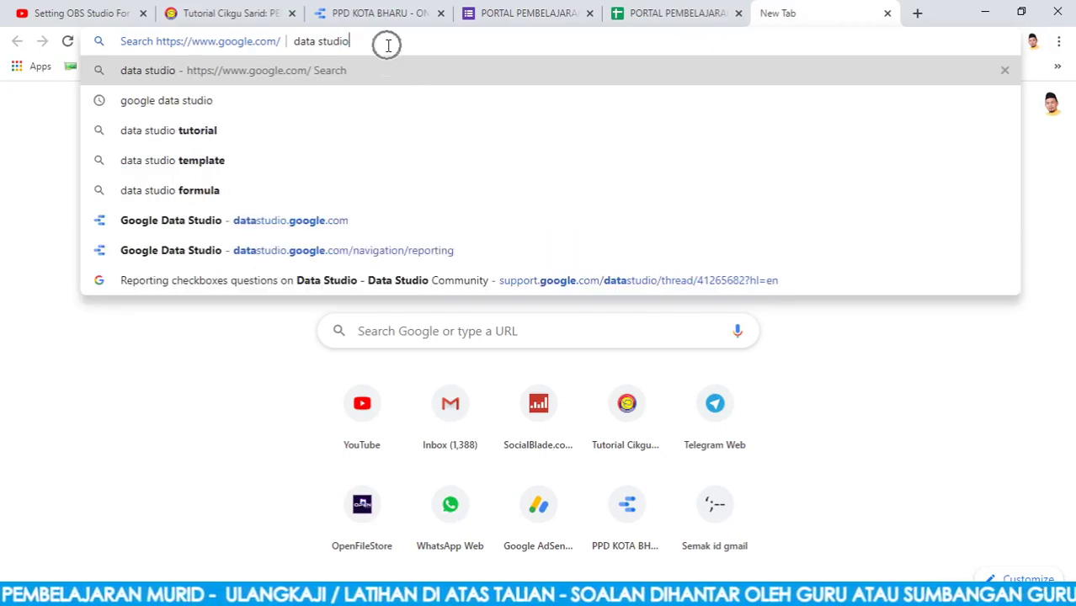
key(Return)
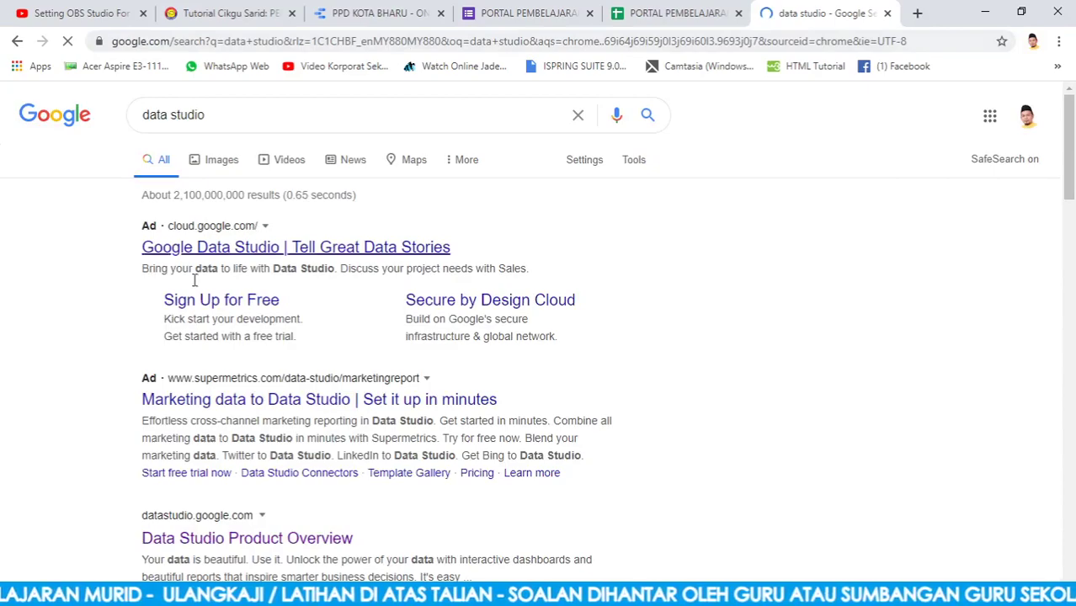
scroll(384, 265, down, 3)
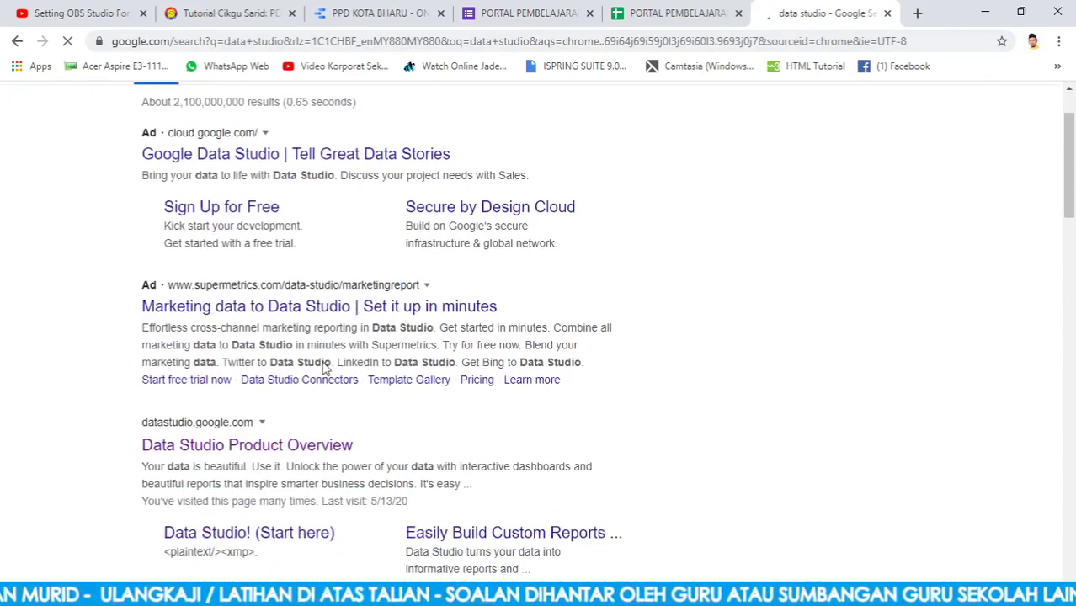
Open Data Studio from the results and start a Blank Report, briefly checking the responses sheet.
click(240, 383)
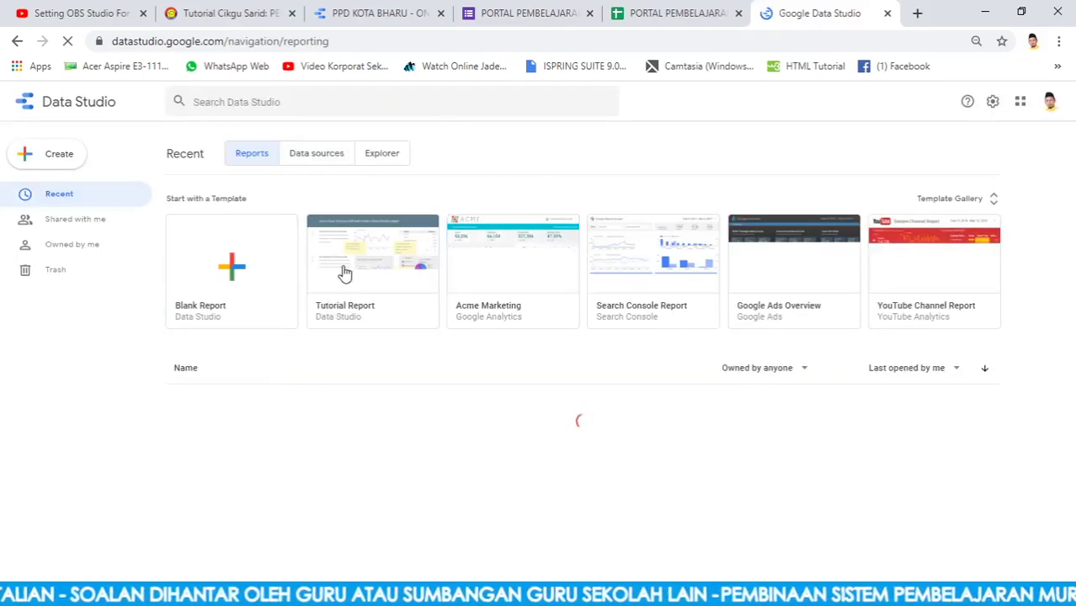
click(248, 267)
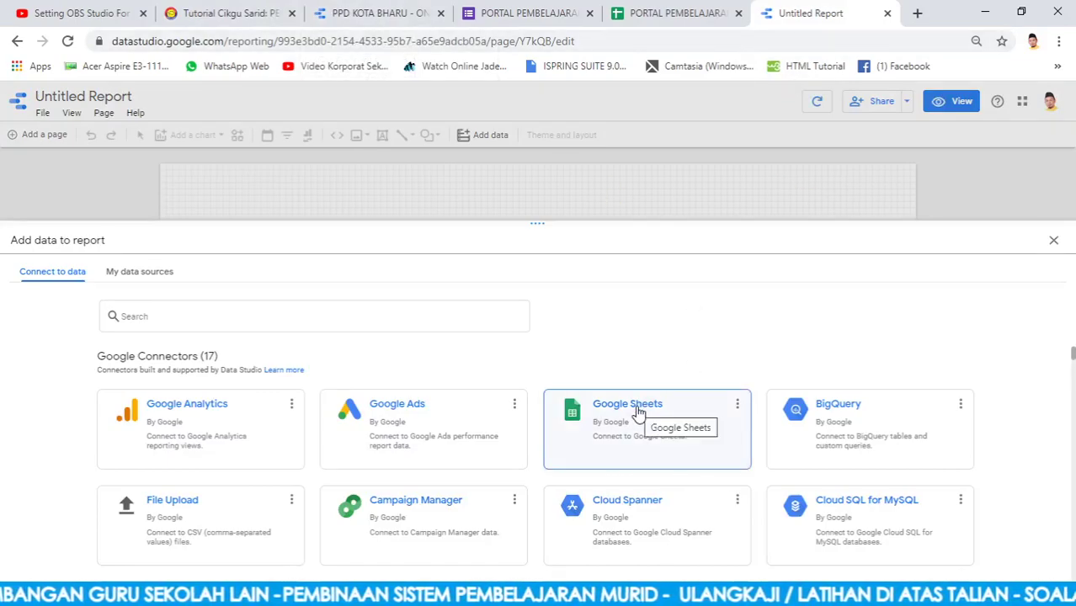
click(665, 19)
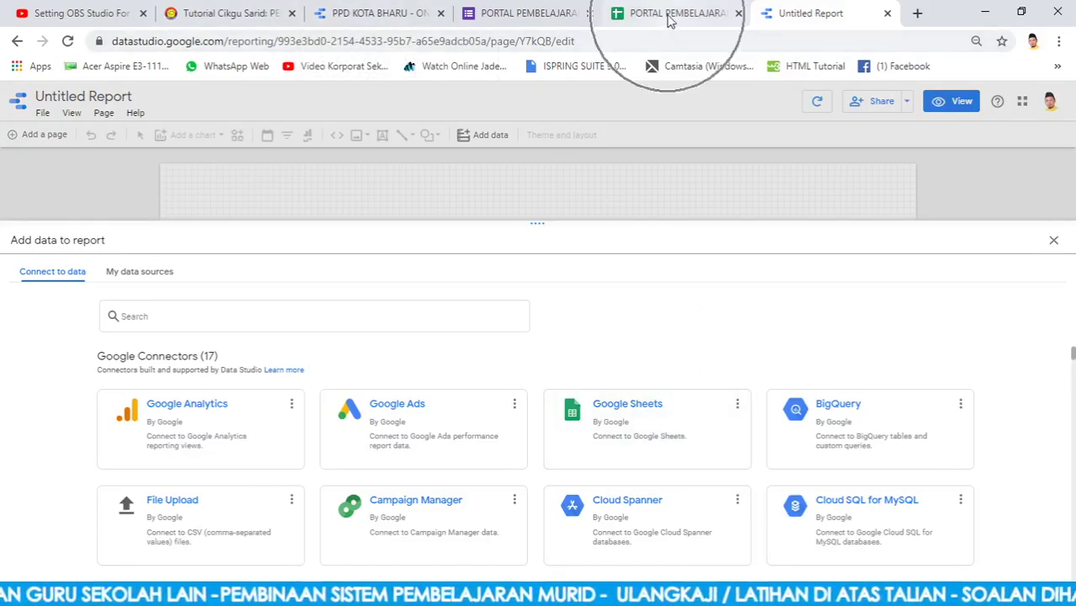
click(816, 13)
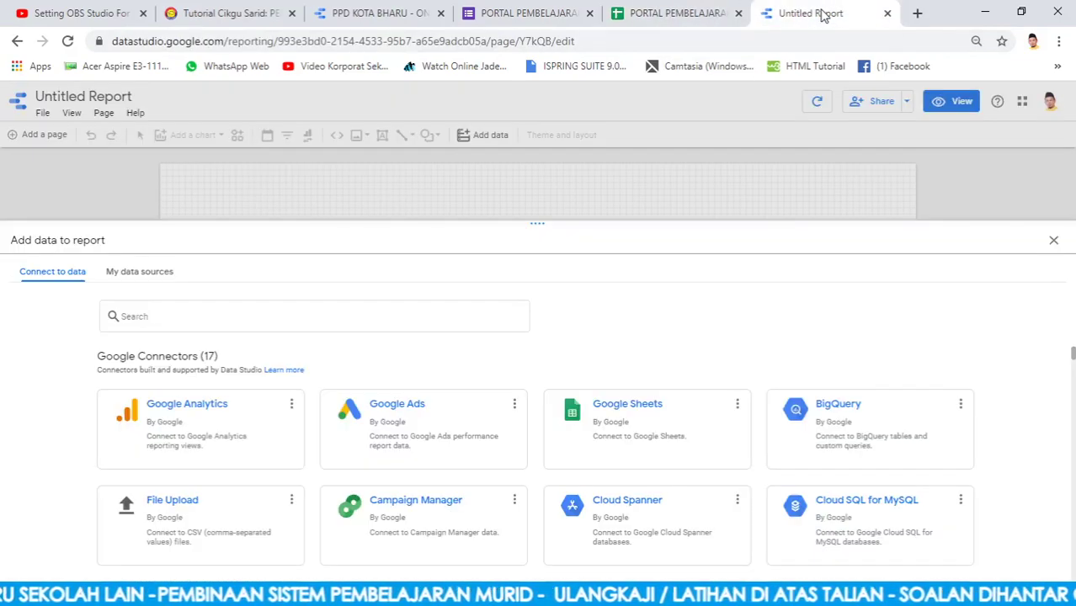
Add Form Responses 1 from the PORTAL PEMBELAJARAN SK KEMUMIN spreadsheet as the report's Google Sheets data.
click(646, 408)
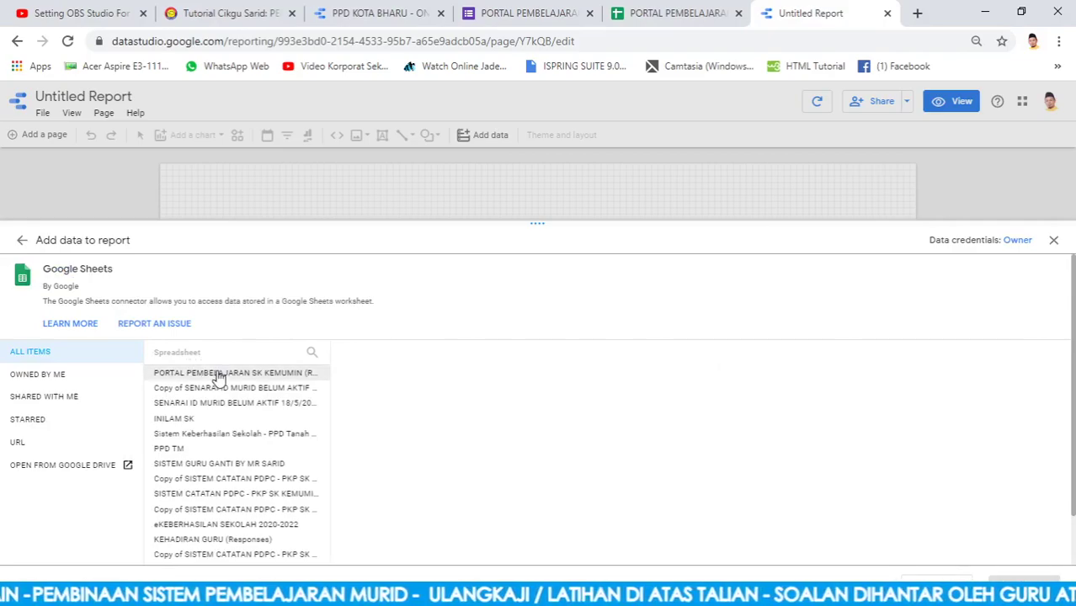
click(219, 377)
click(218, 376)
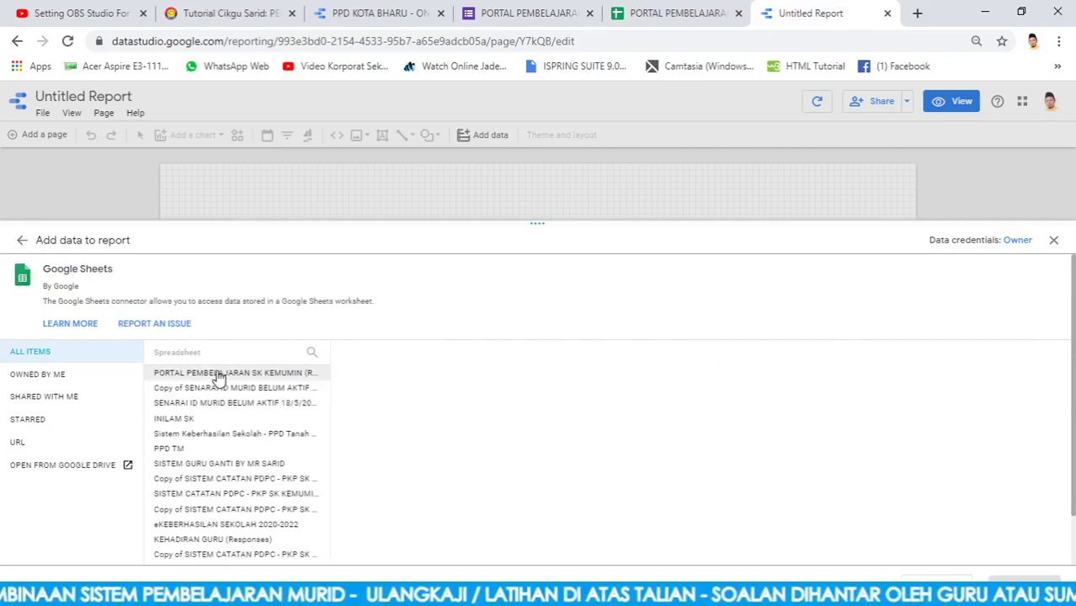
click(219, 376)
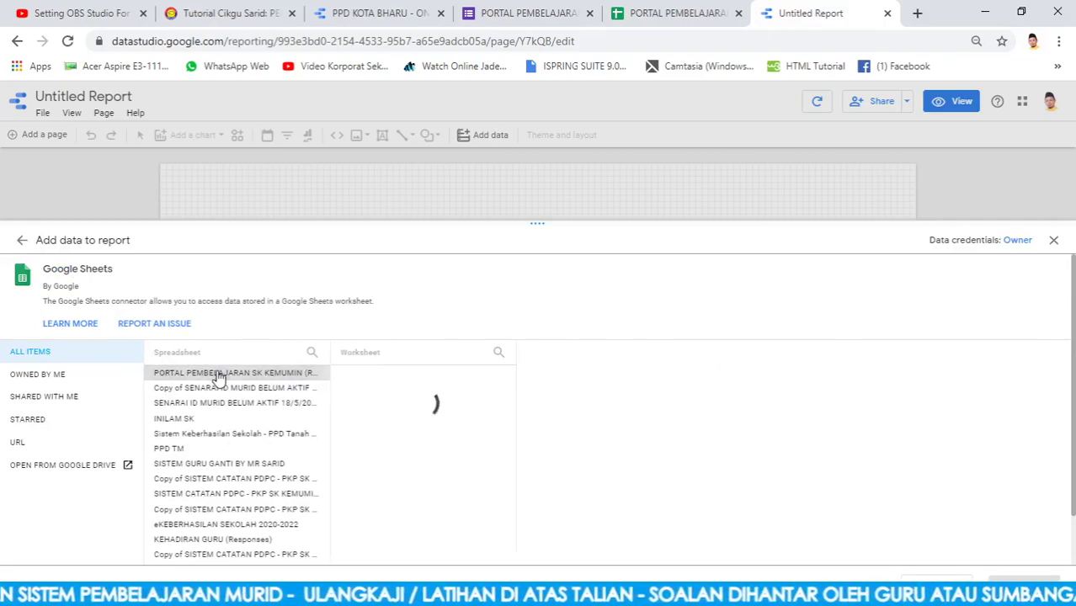
click(380, 381)
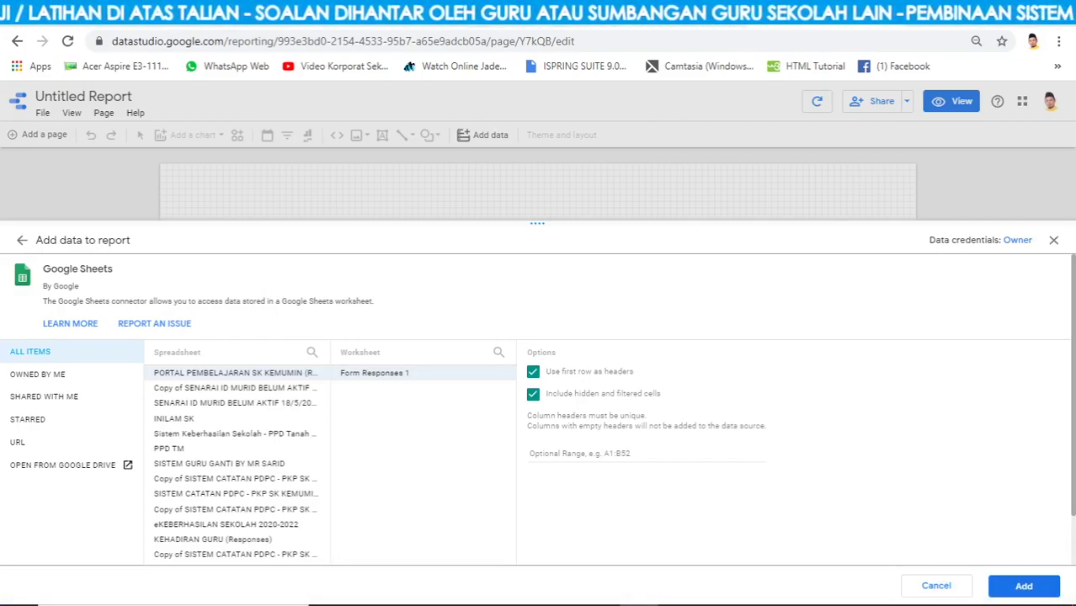
click(1027, 589)
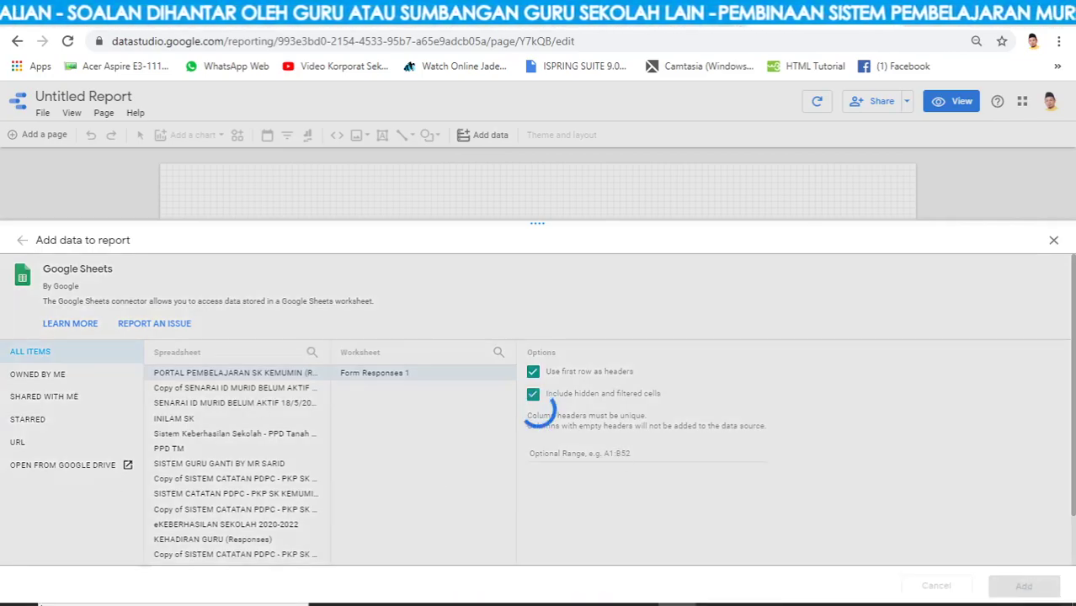
mouse_move(126, 599)
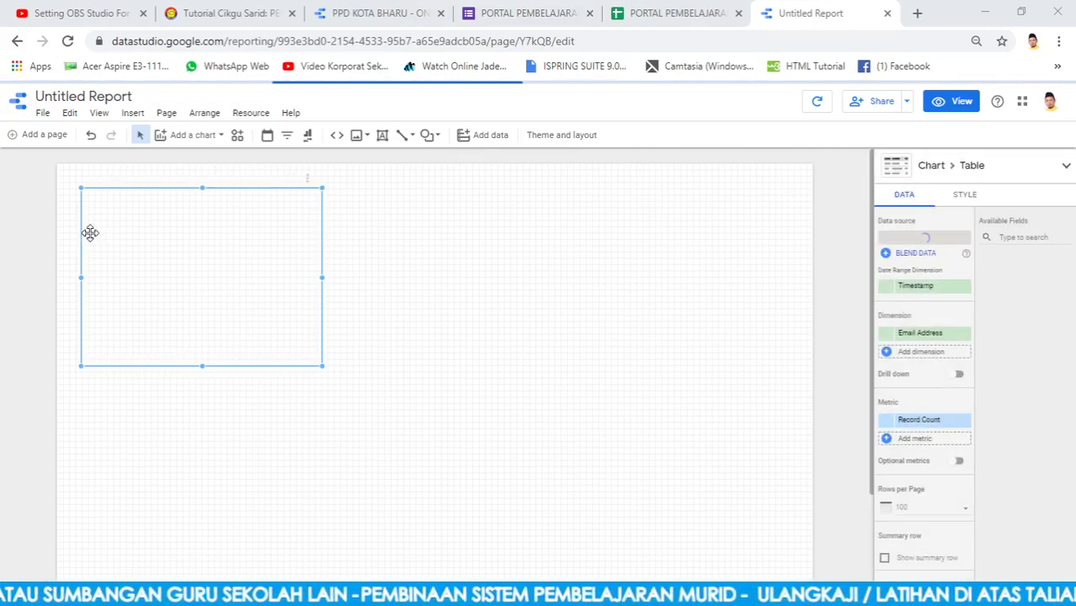
Move the table toward the centre and rename the report 'Portal Pembelajaran SK Kemumin'.
drag(290, 279, 389, 356)
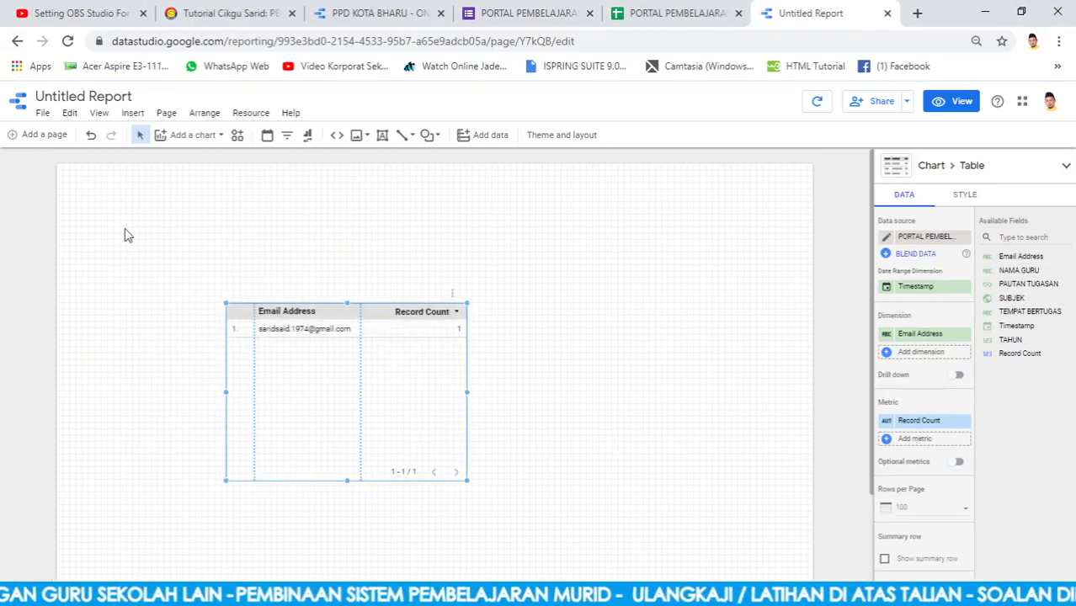
click(64, 95)
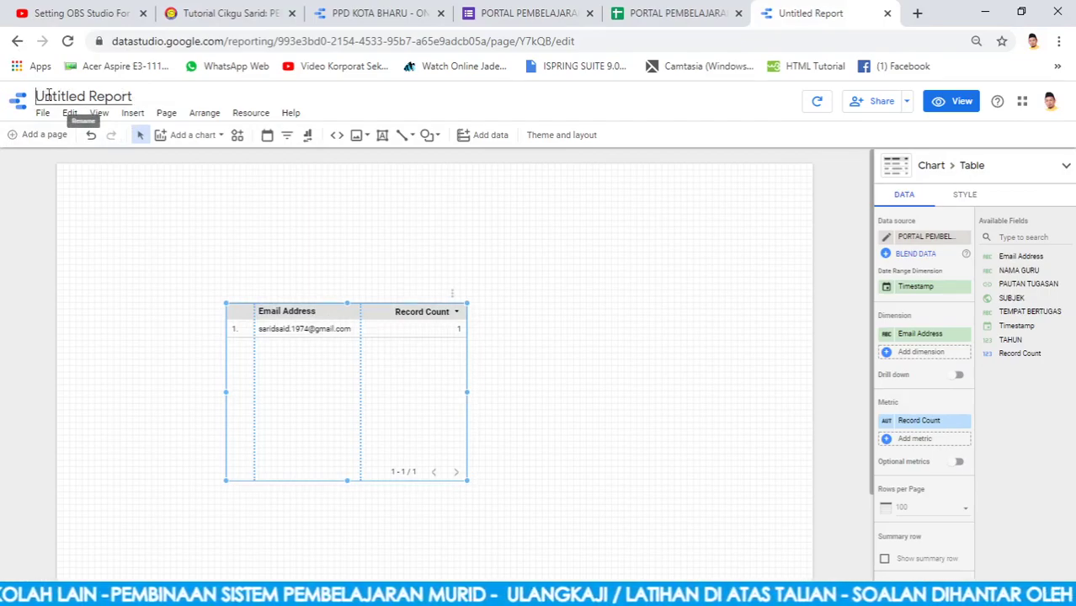
drag(48, 96, 160, 99)
text(Portal)
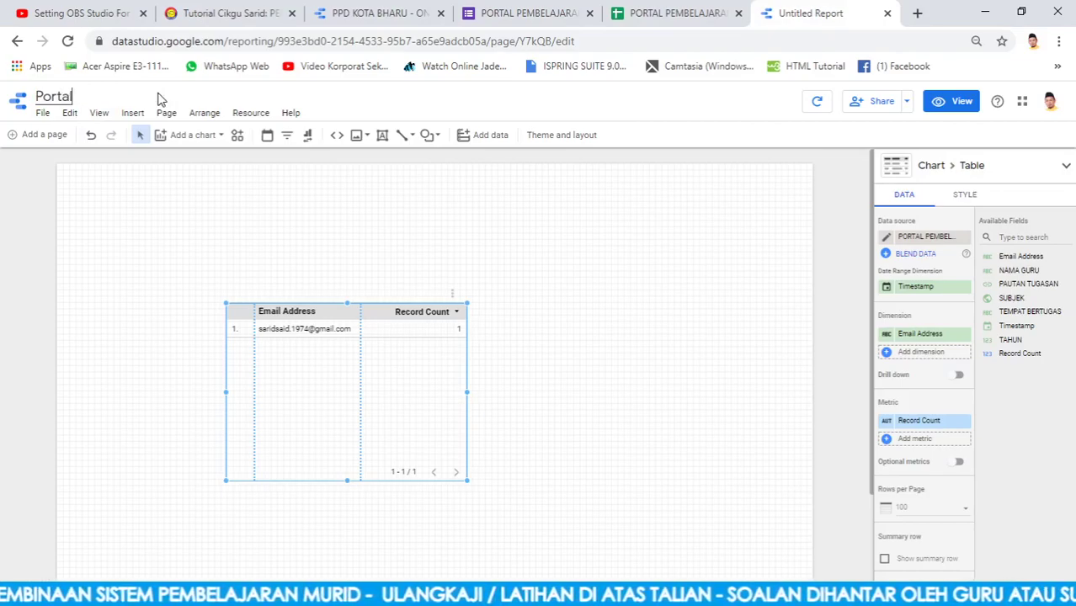
text( Pembela)
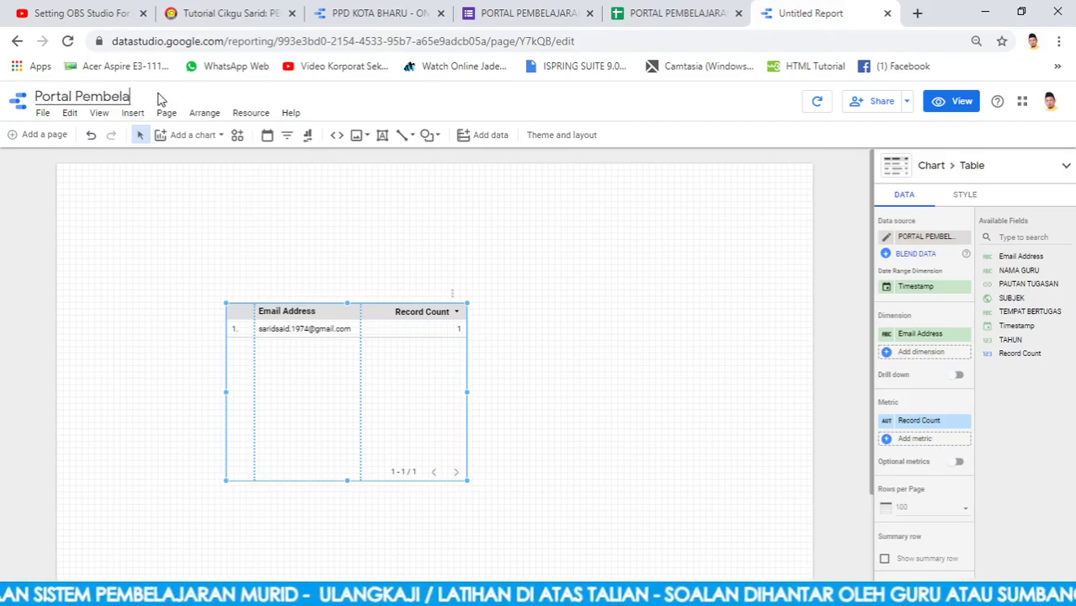
text(an SK Kem)
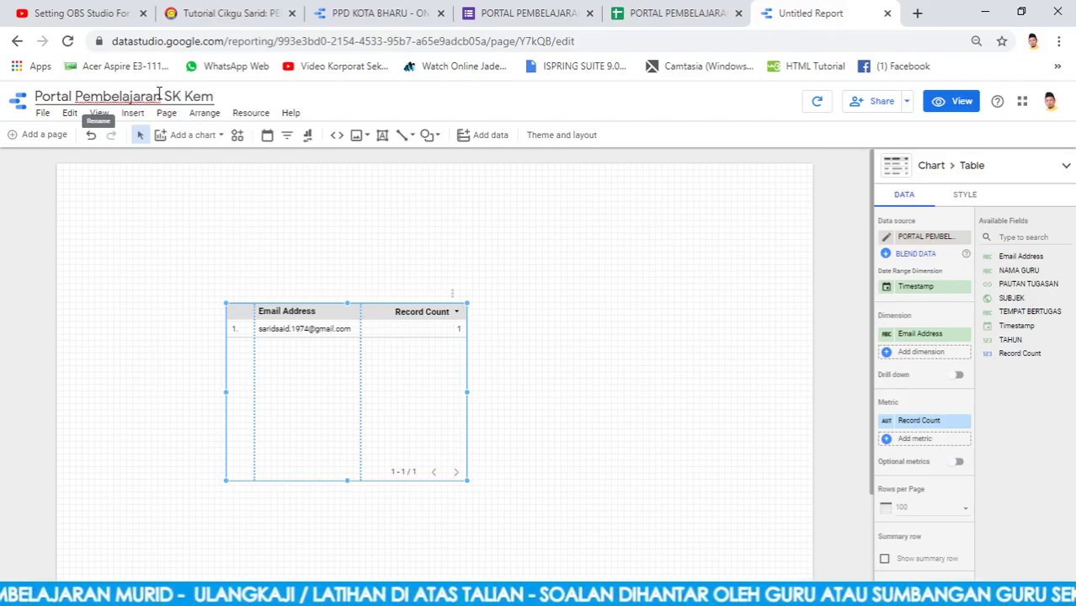
text(in)
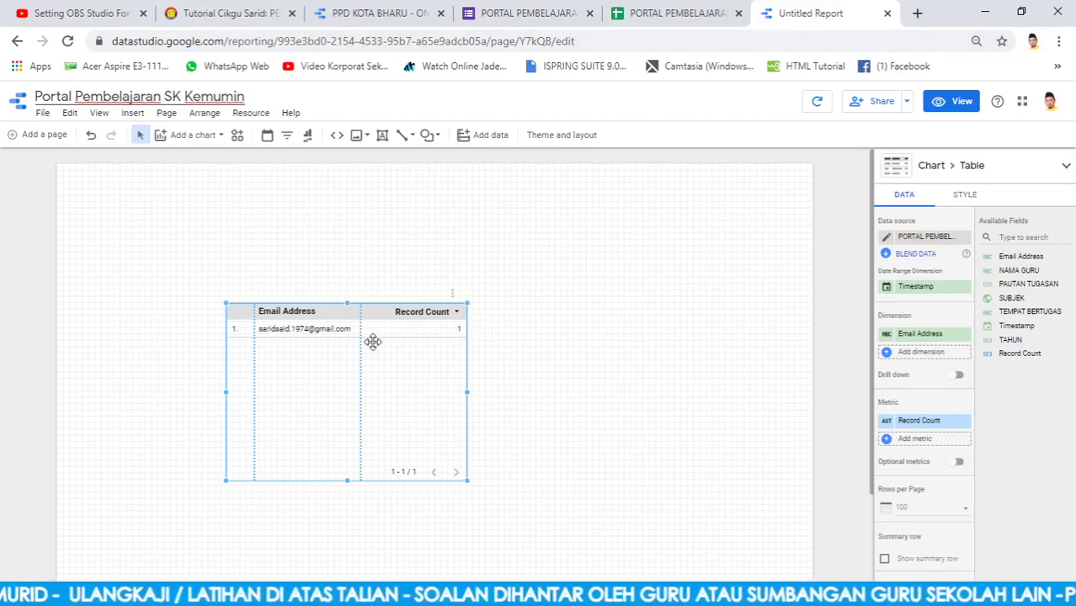
click(304, 367)
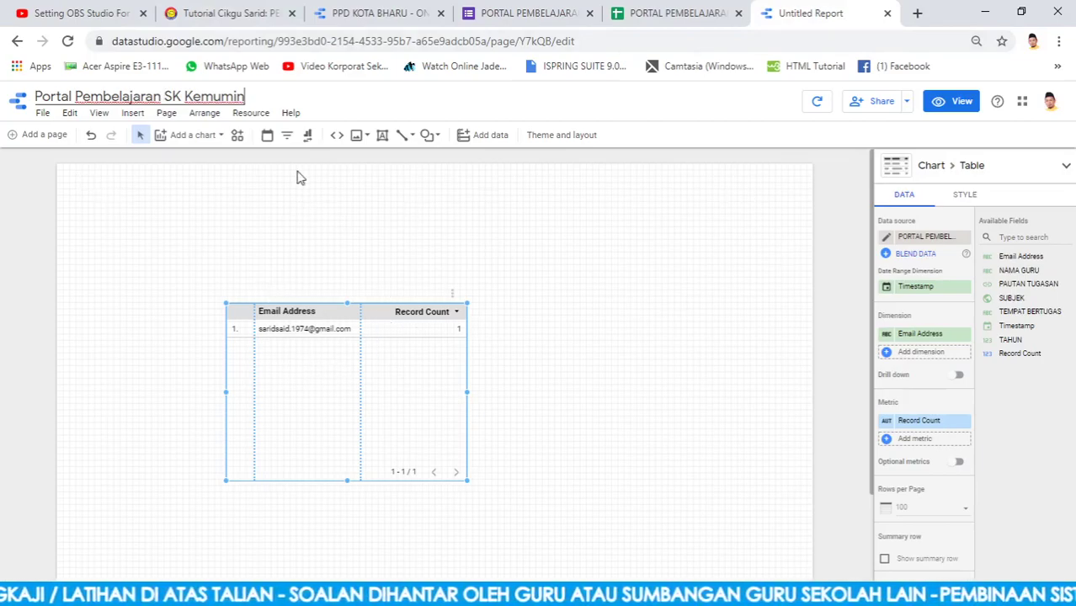
Insert the banner image sk kemumin Punye Portal La.jpg from the Desktop.
click(361, 138)
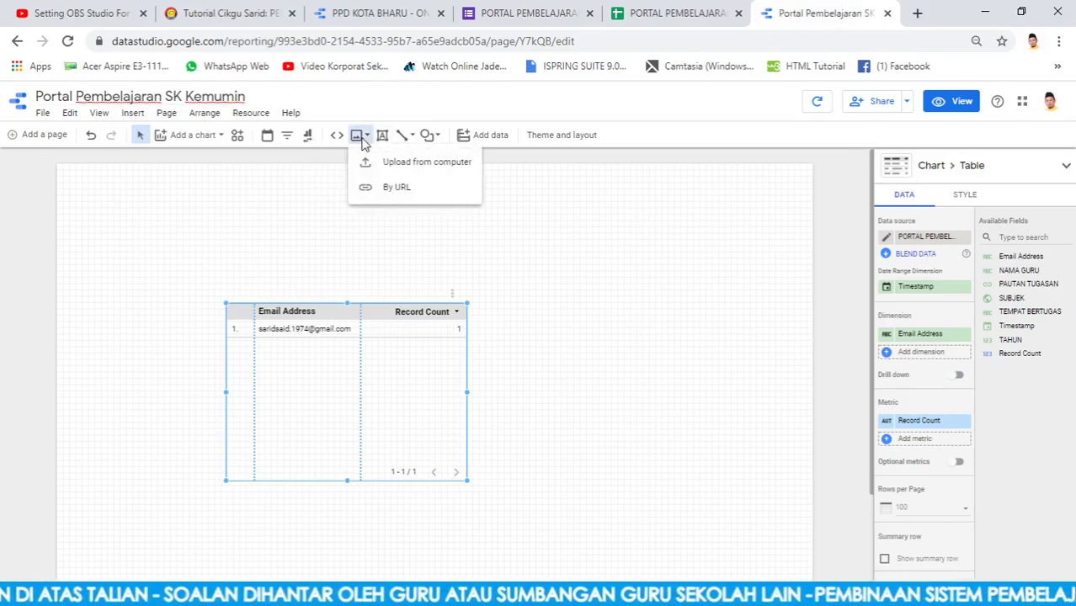
click(380, 168)
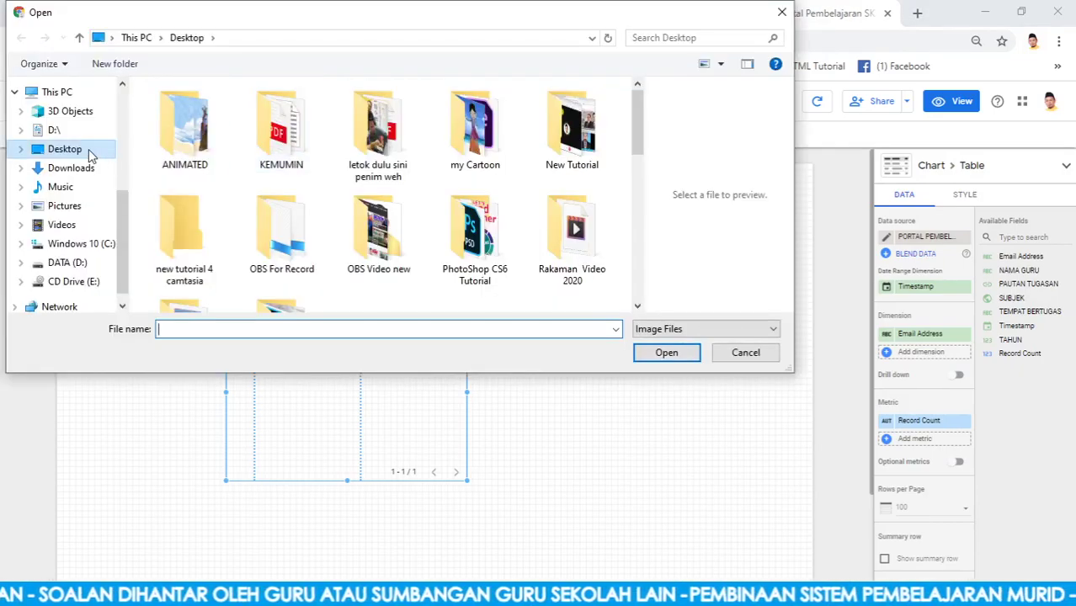
scroll(530, 185, down, 2)
scroll(522, 255, down, 3)
scroll(420, 291, down, 3)
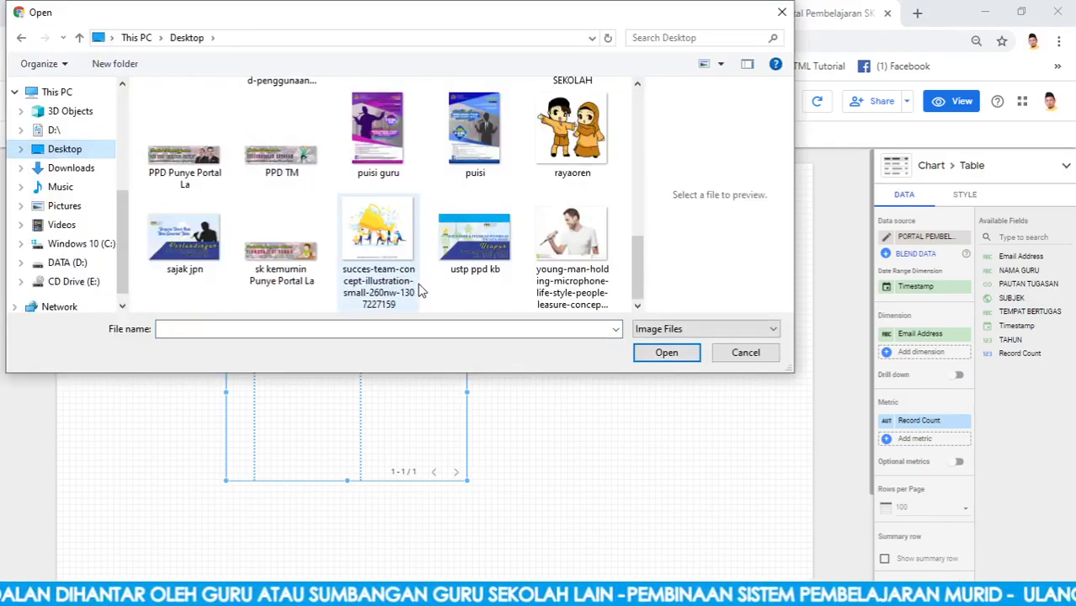
click(278, 253)
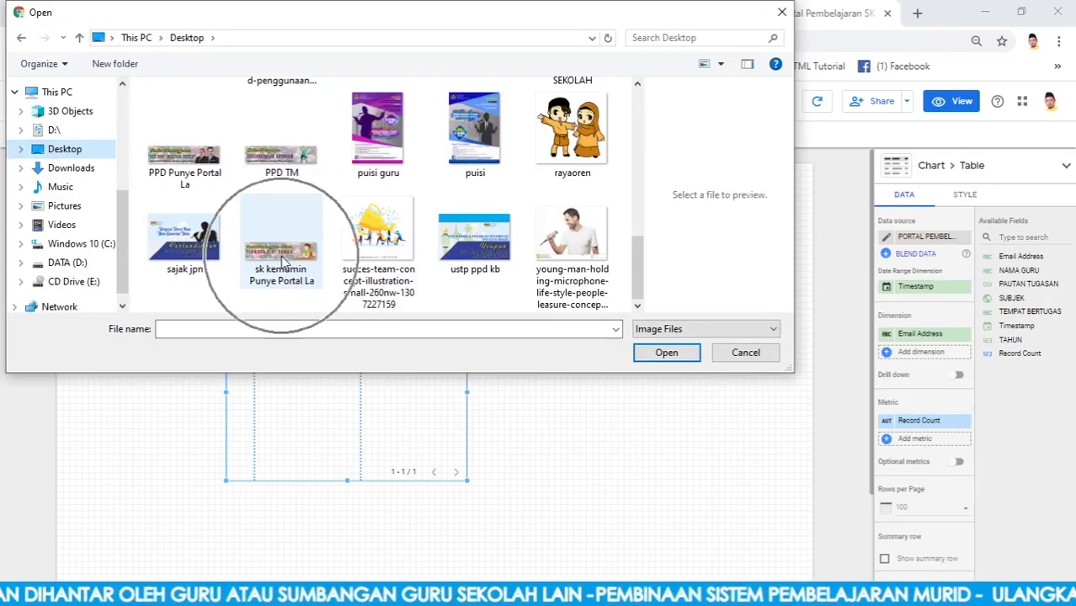
click(666, 354)
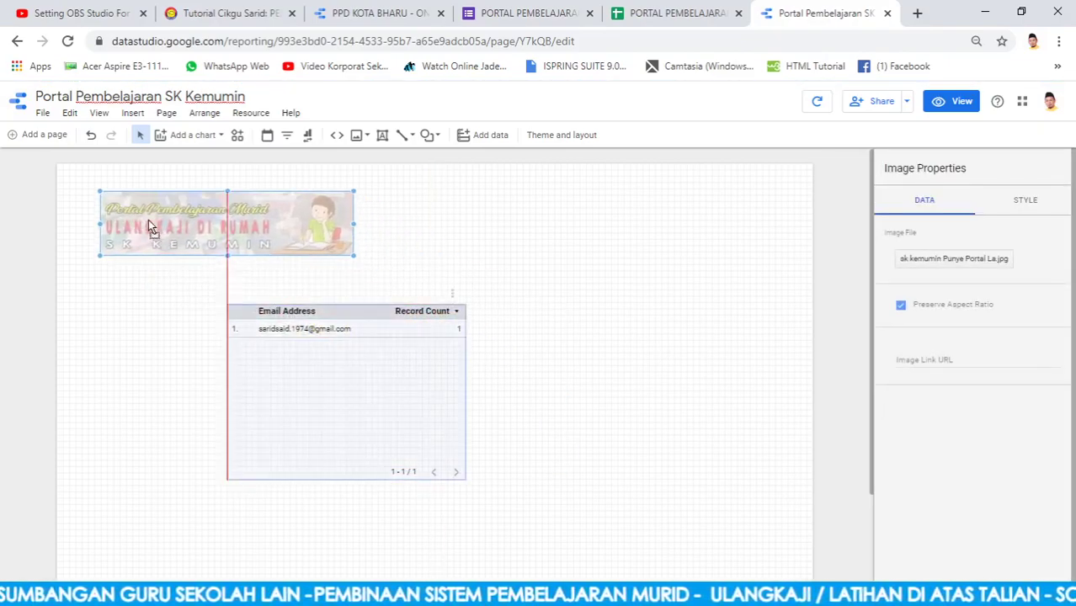
Stretch the banner across the full page width at the top, moving the table down.
drag(265, 290, 68, 177)
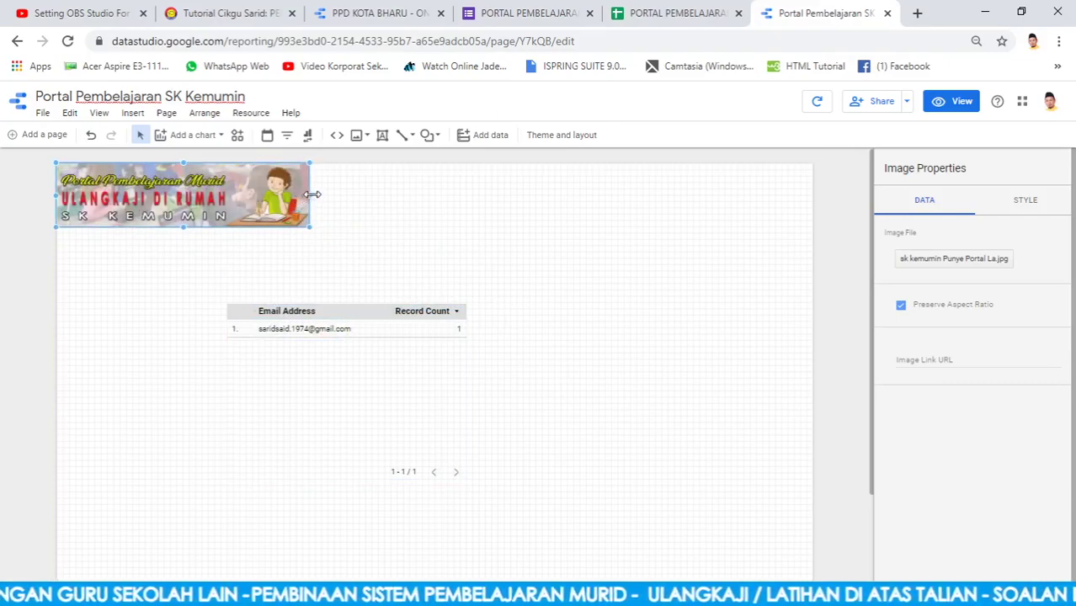
drag(313, 200, 800, 304)
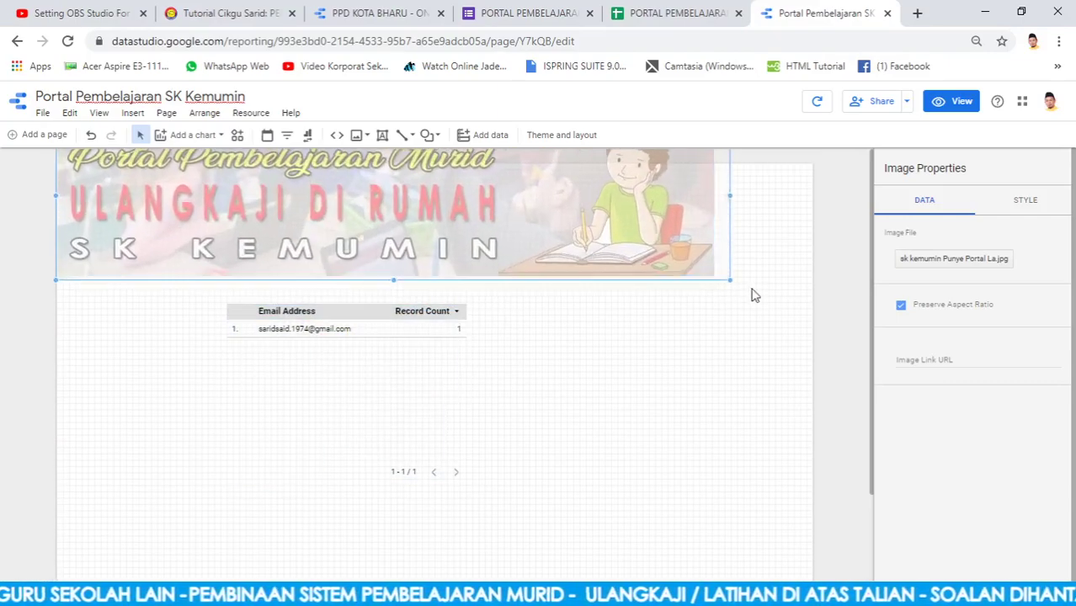
drag(800, 304, 811, 303)
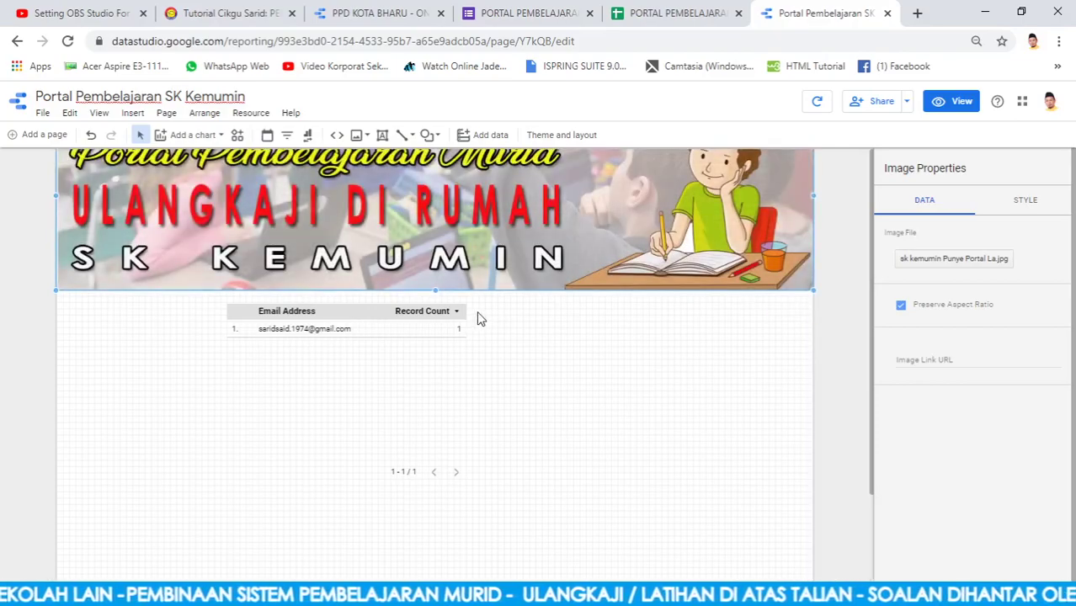
click(416, 323)
drag(416, 322, 405, 487)
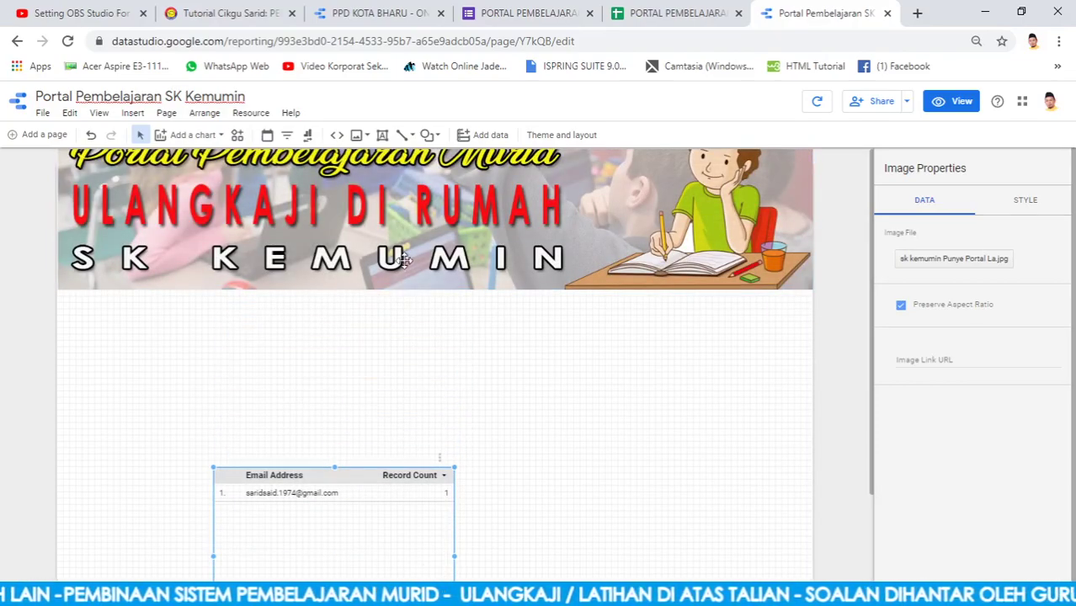
click(404, 286)
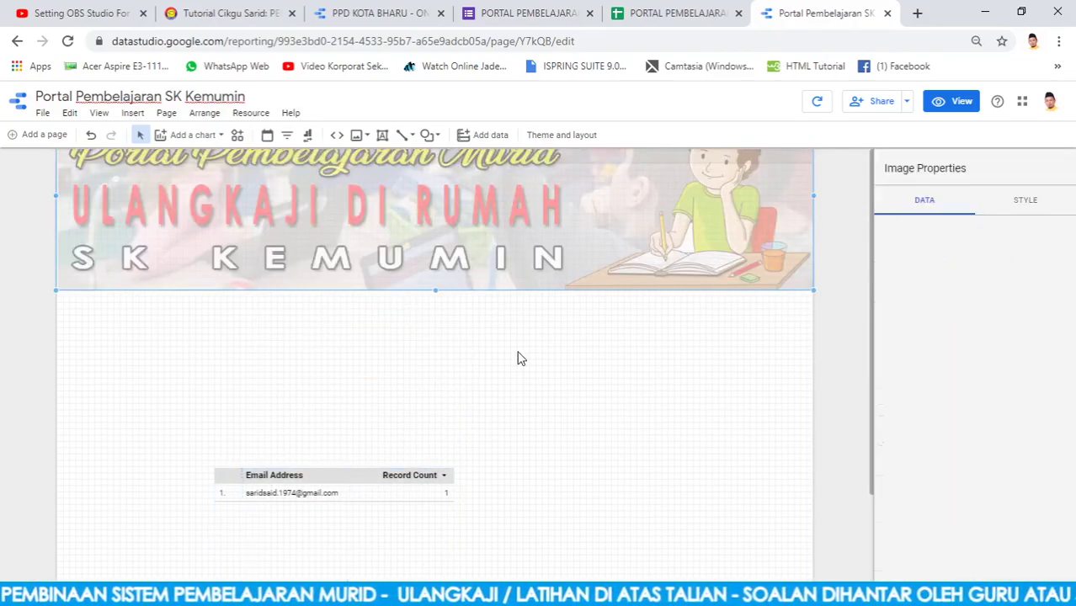
mouse_move(442, 189)
mouse_down()
mouse_move(446, 266)
mouse_move(445, 256)
mouse_up()
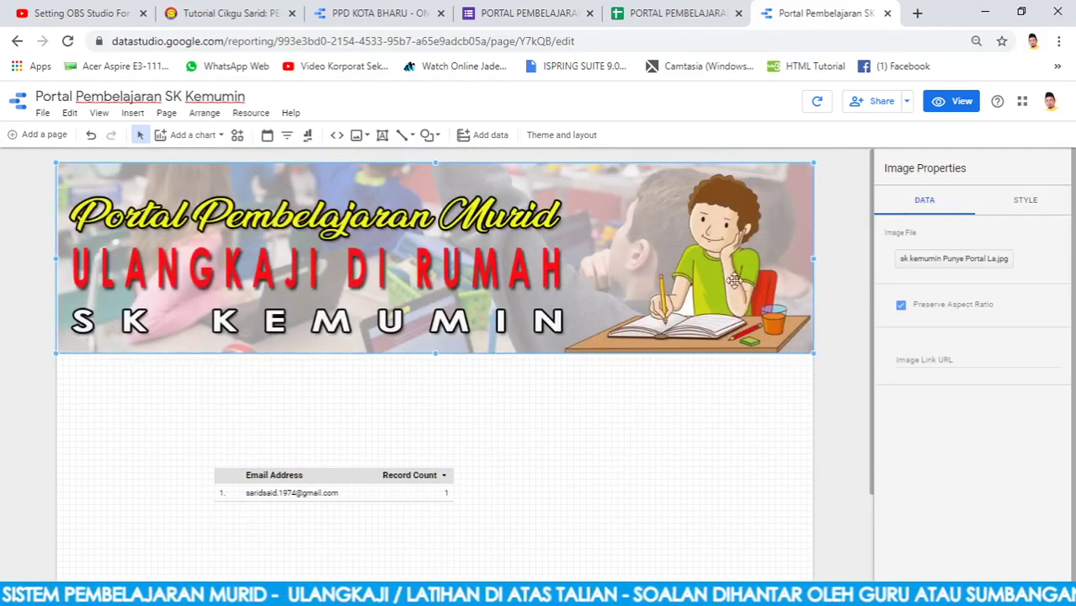
click(815, 380)
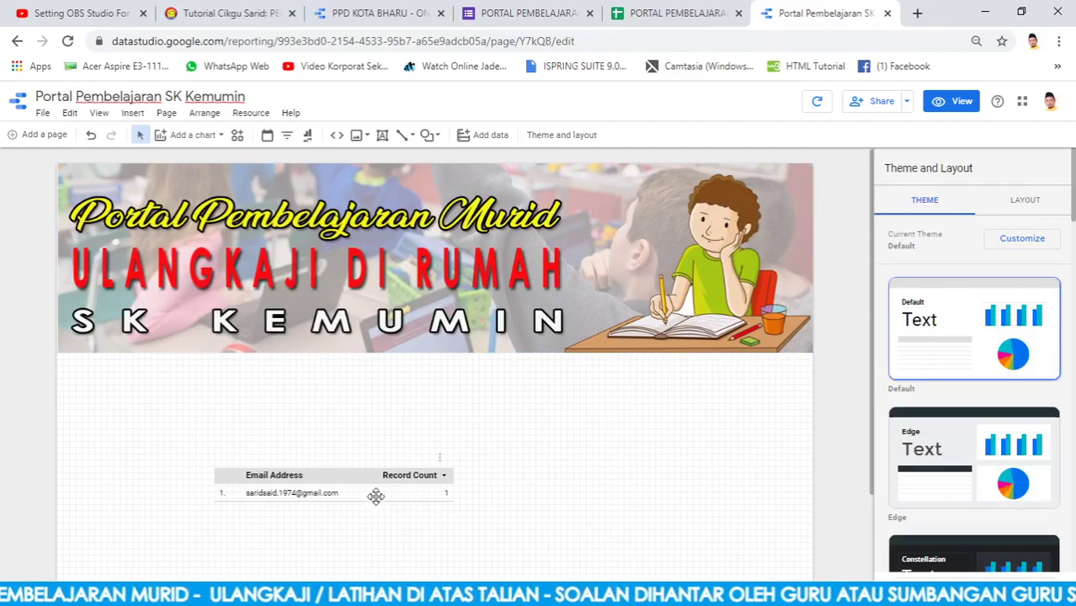
Resize the Email Address table and shift it toward the right of the page.
click(263, 492)
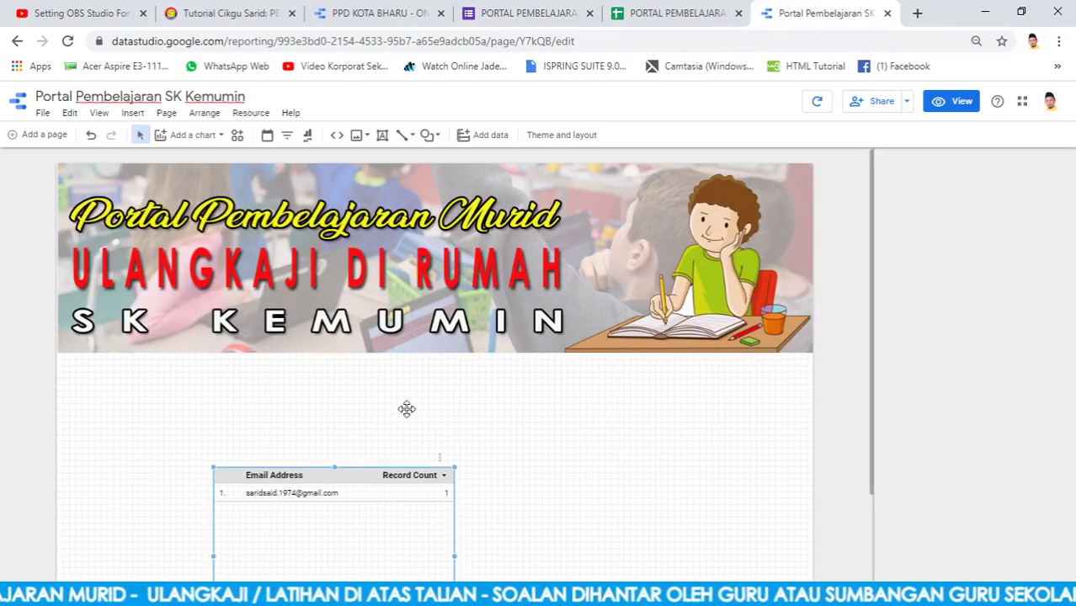
scroll(407, 409, down, 2)
scroll(252, 265, down, 1)
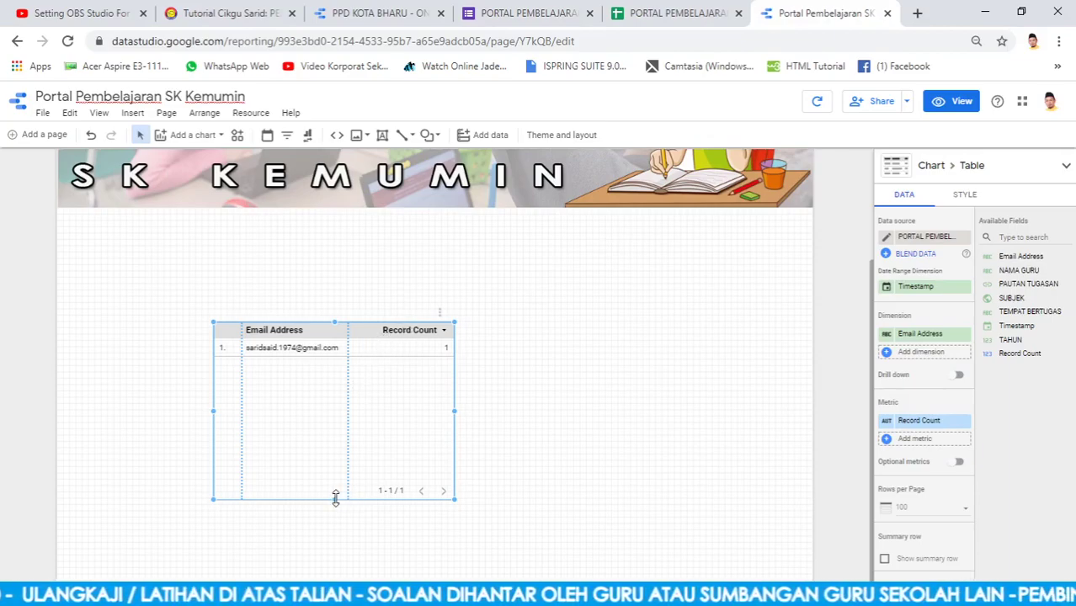
drag(335, 499, 335, 499)
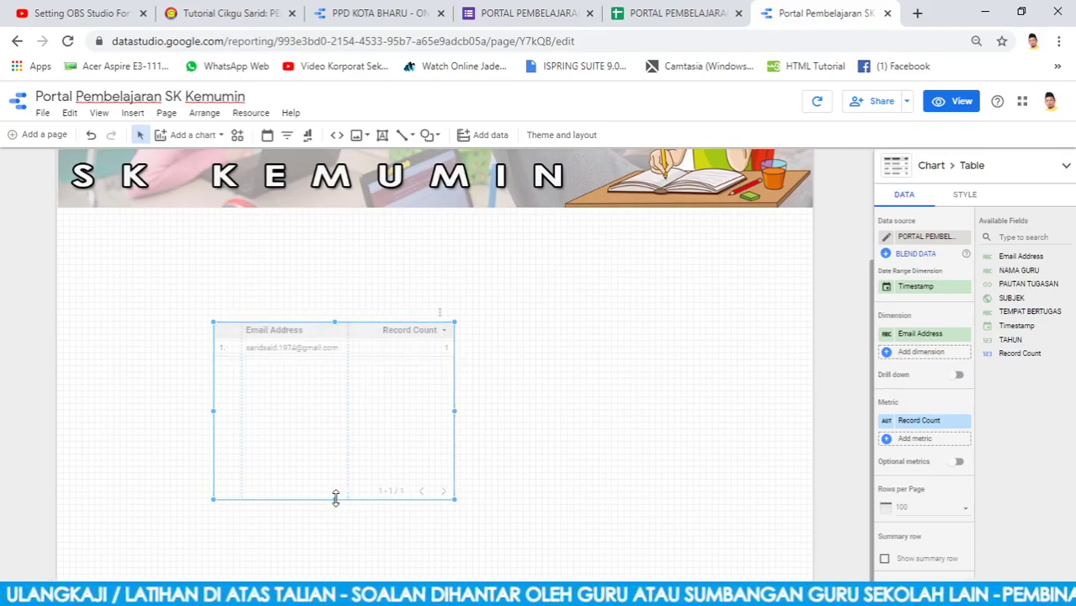
click(369, 358)
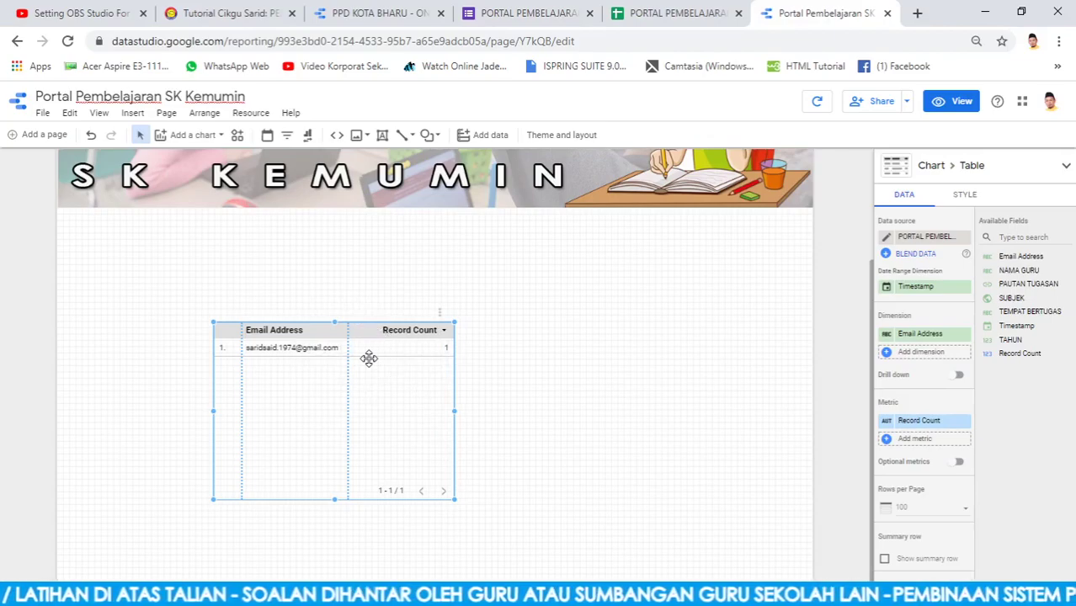
mouse_move(369, 359)
mouse_down()
mouse_move(444, 368)
mouse_move(647, 347)
mouse_up()
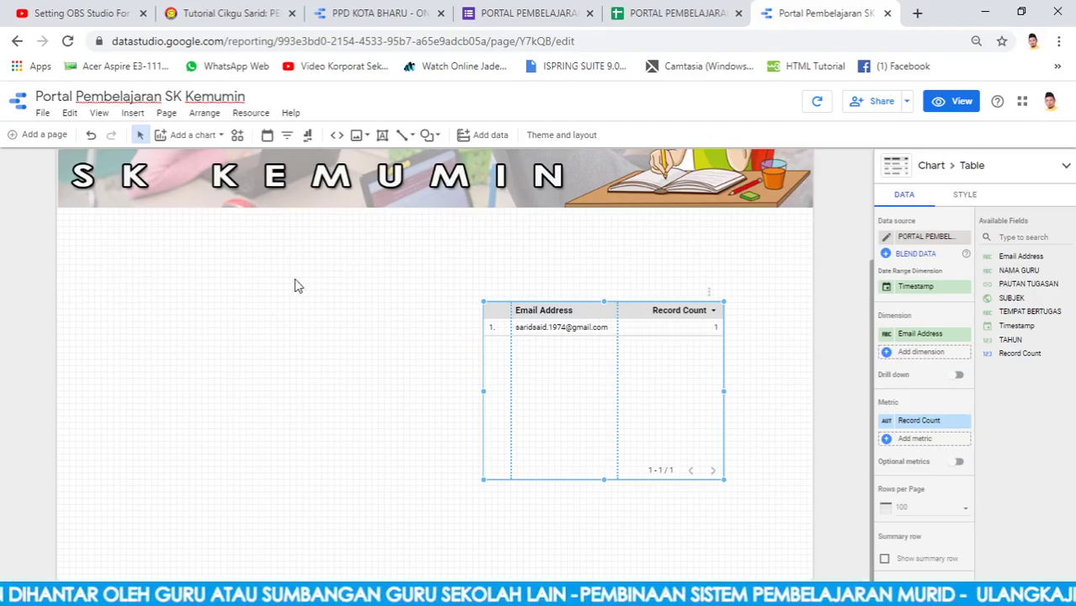
Draw a rectangle below the banner at the left and fill it blue.
click(428, 136)
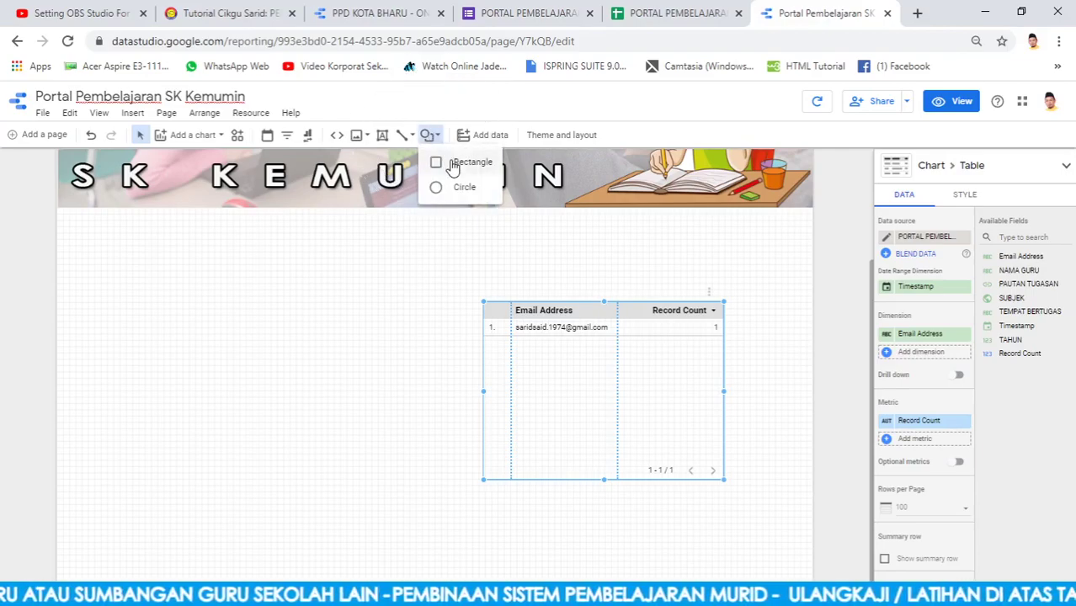
click(450, 161)
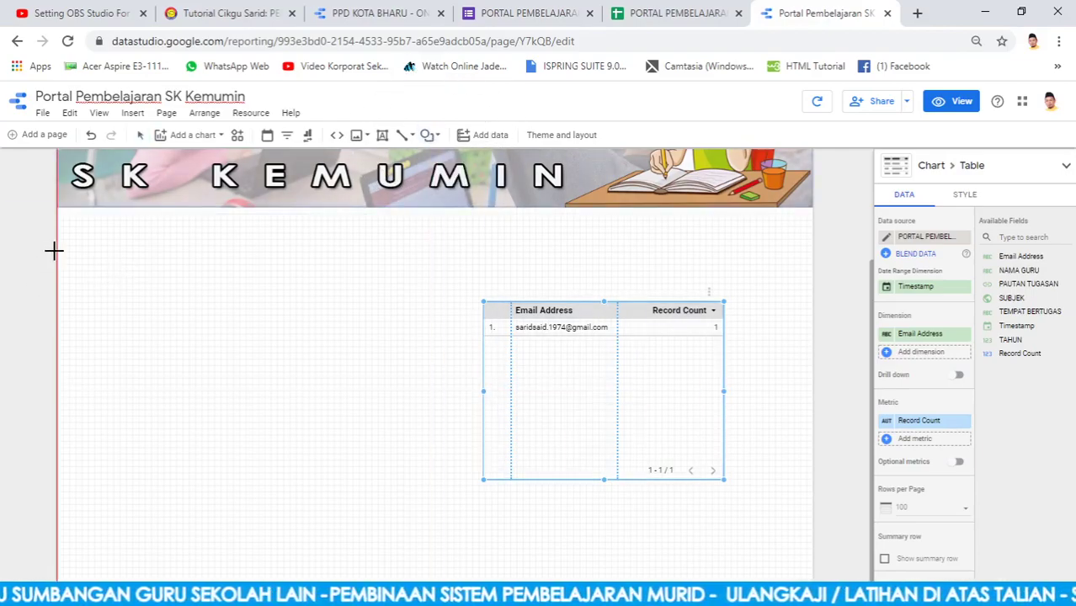
mouse_move(56, 251)
mouse_down()
mouse_move(333, 298)
mouse_move(322, 295)
mouse_up()
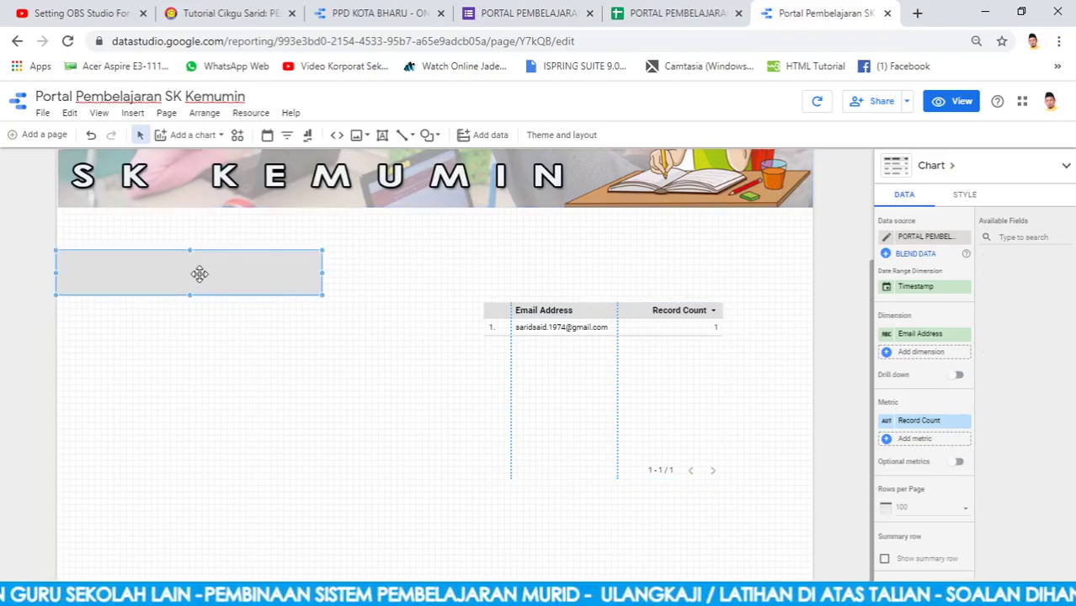
drag(199, 274, 165, 271)
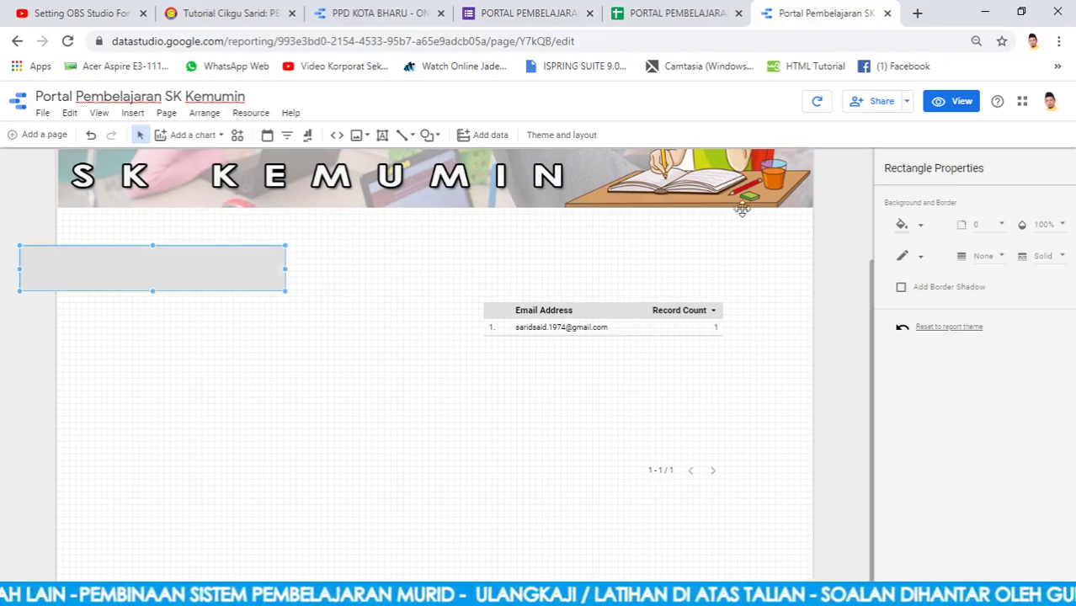
click(915, 226)
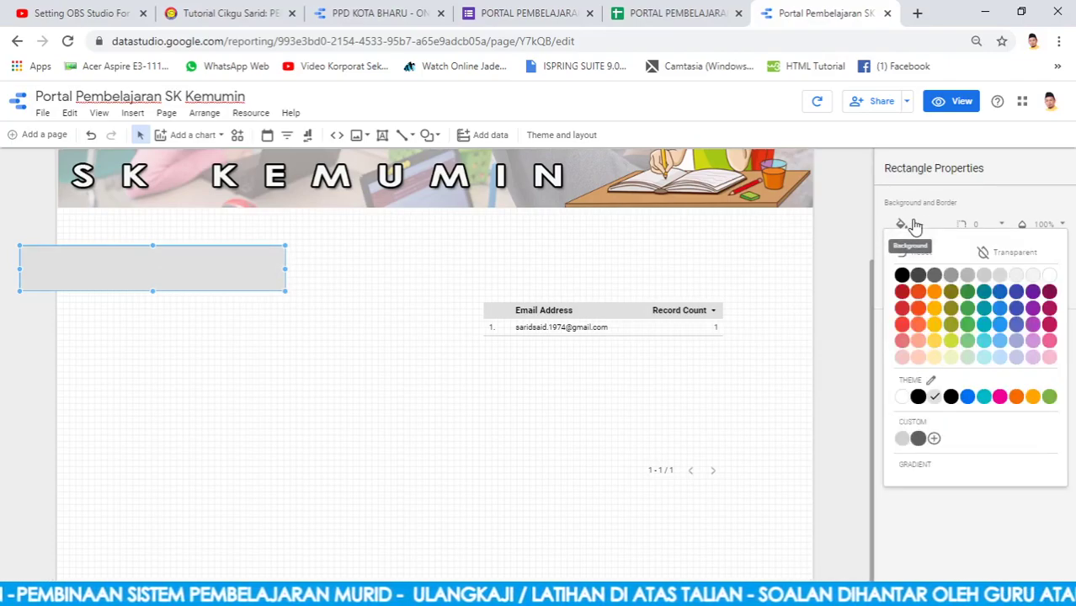
click(1000, 328)
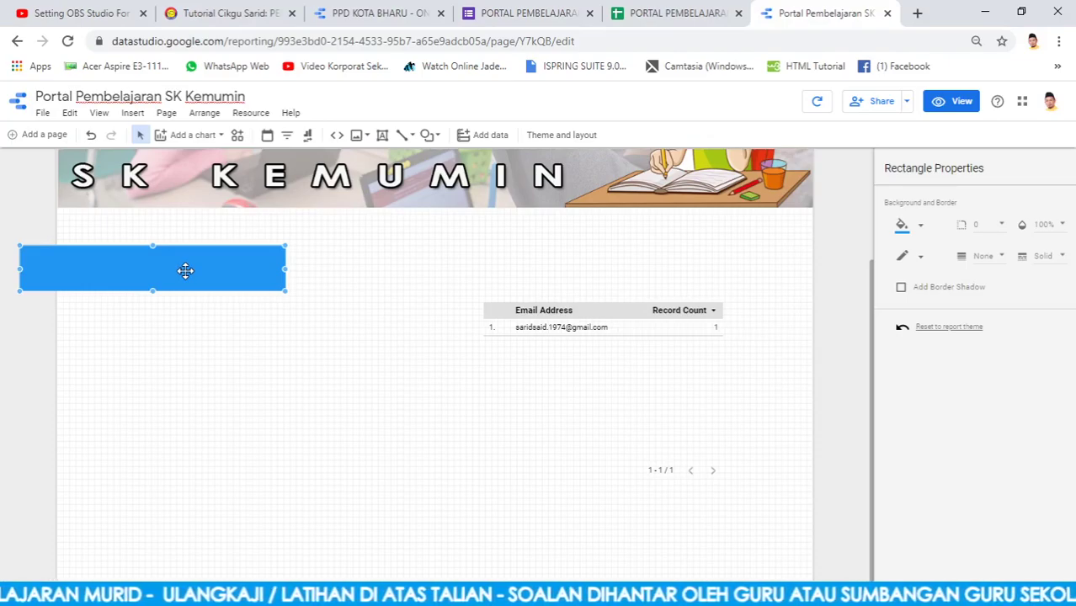
Duplicate the blue rectangle and align the copy directly underneath it.
drag(186, 271, 176, 308)
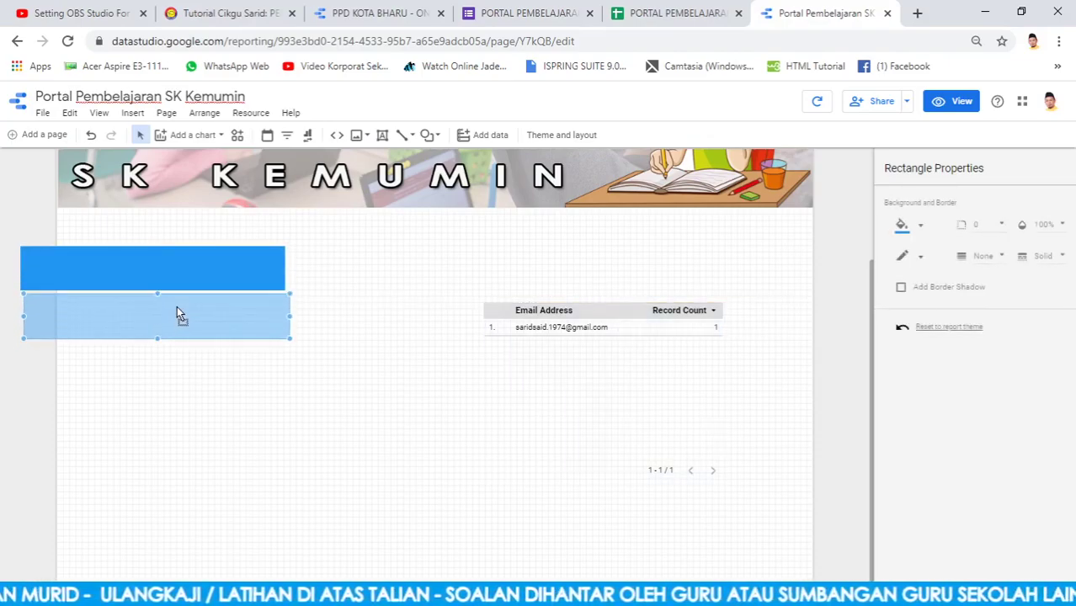
drag(177, 308, 173, 308)
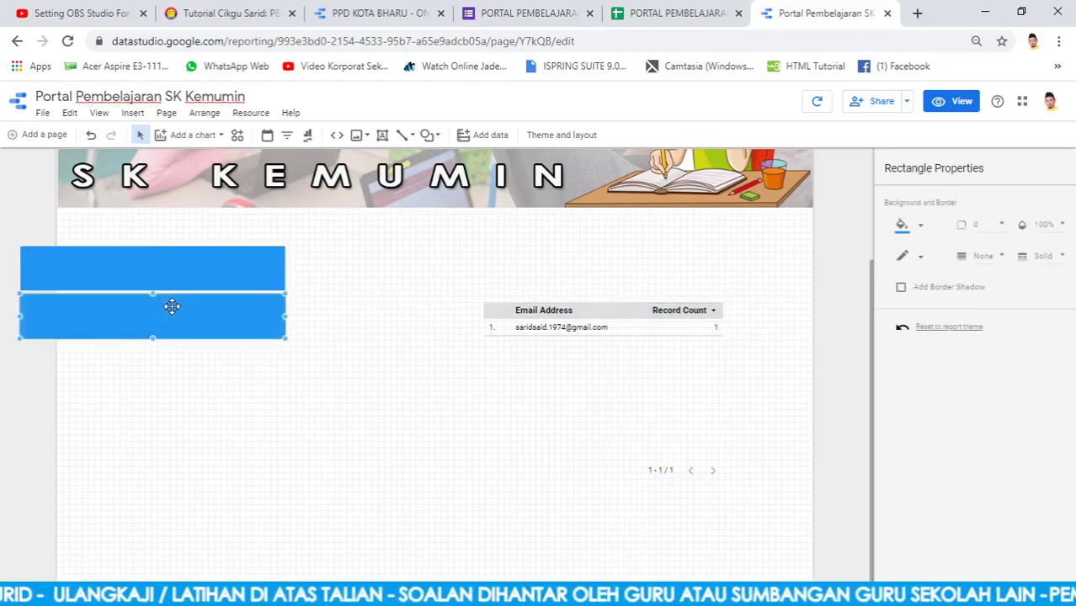
click(153, 256)
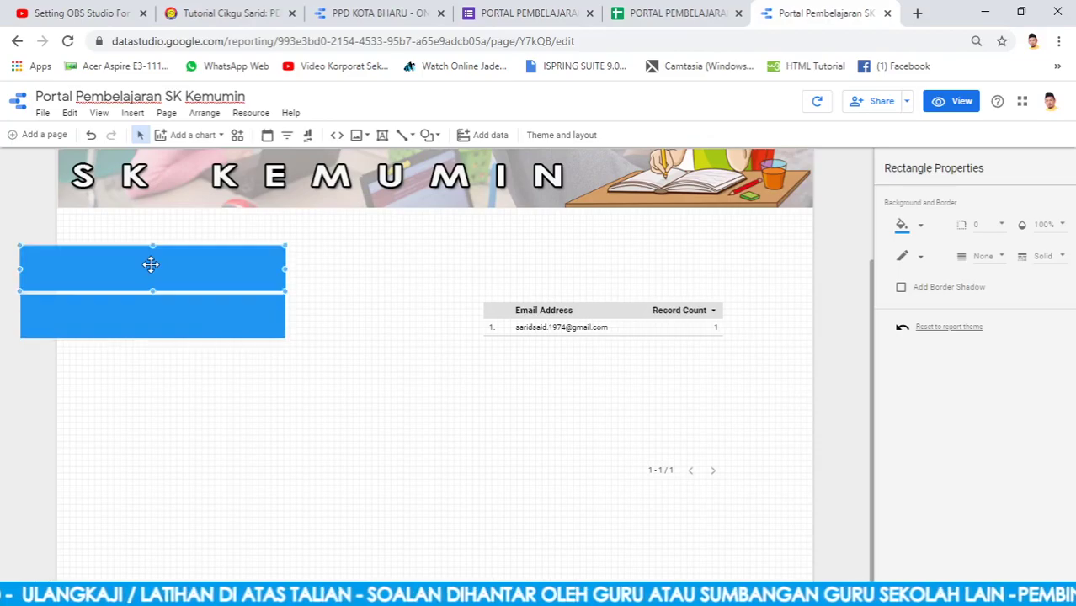
Add a HALAMAN UTAMA text box over the upper blue rectangle.
click(381, 136)
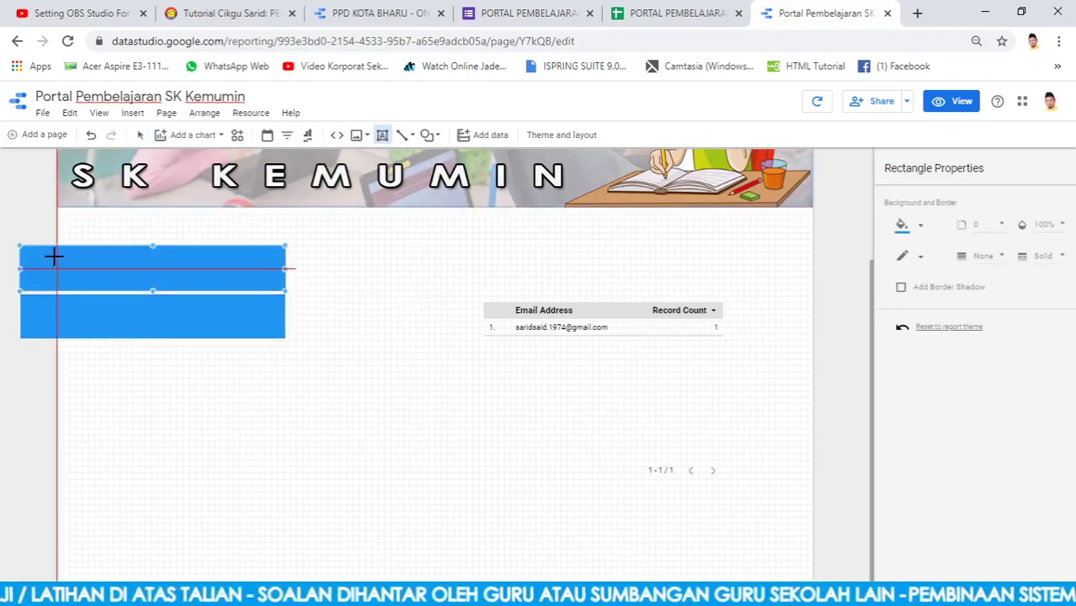
drag(55, 255, 271, 286)
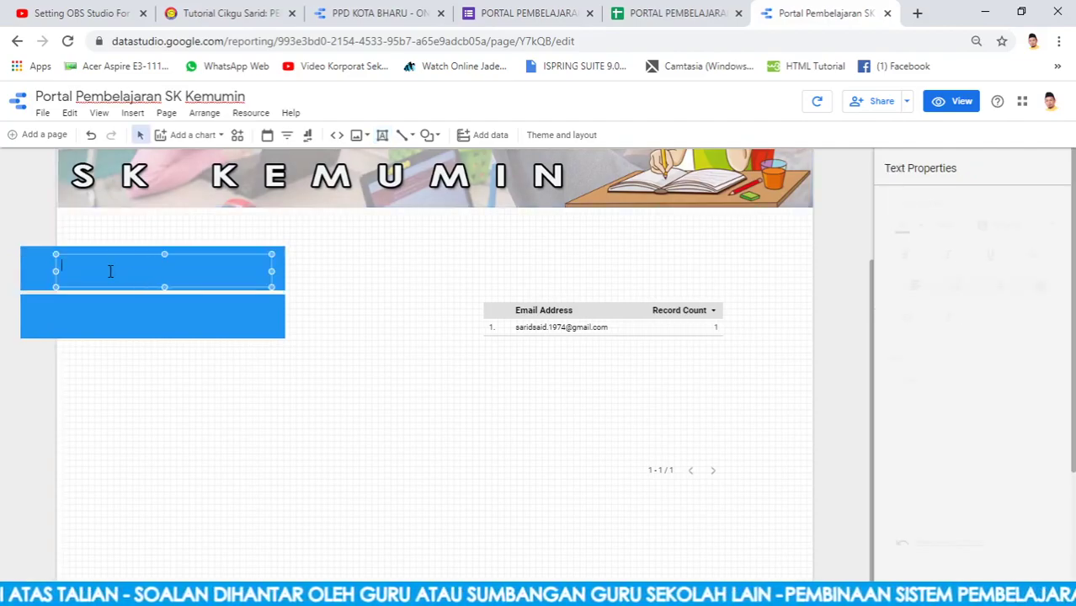
text(na)
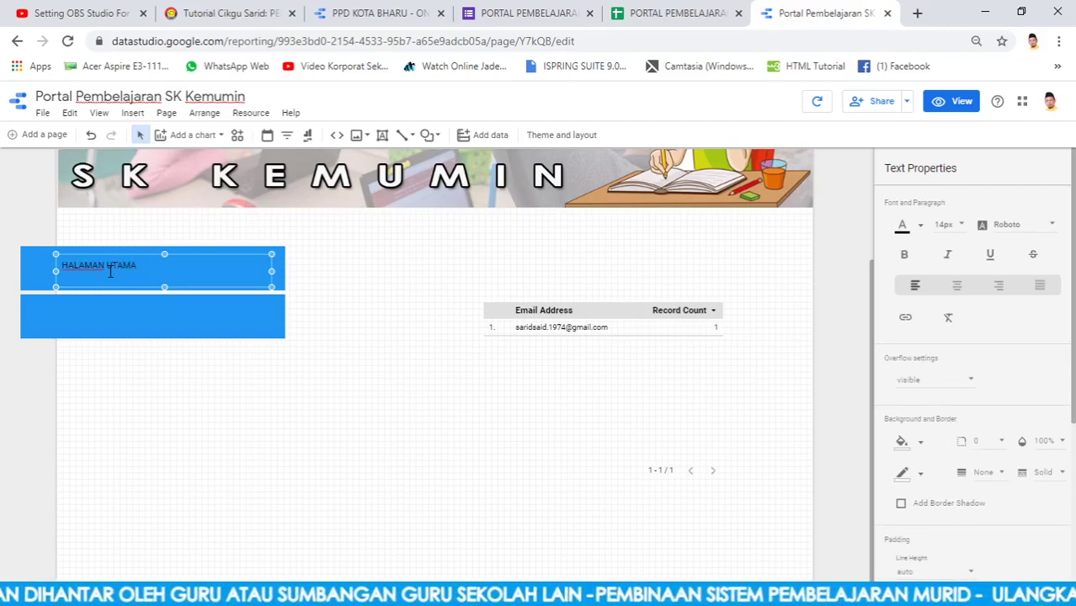
click(42, 270)
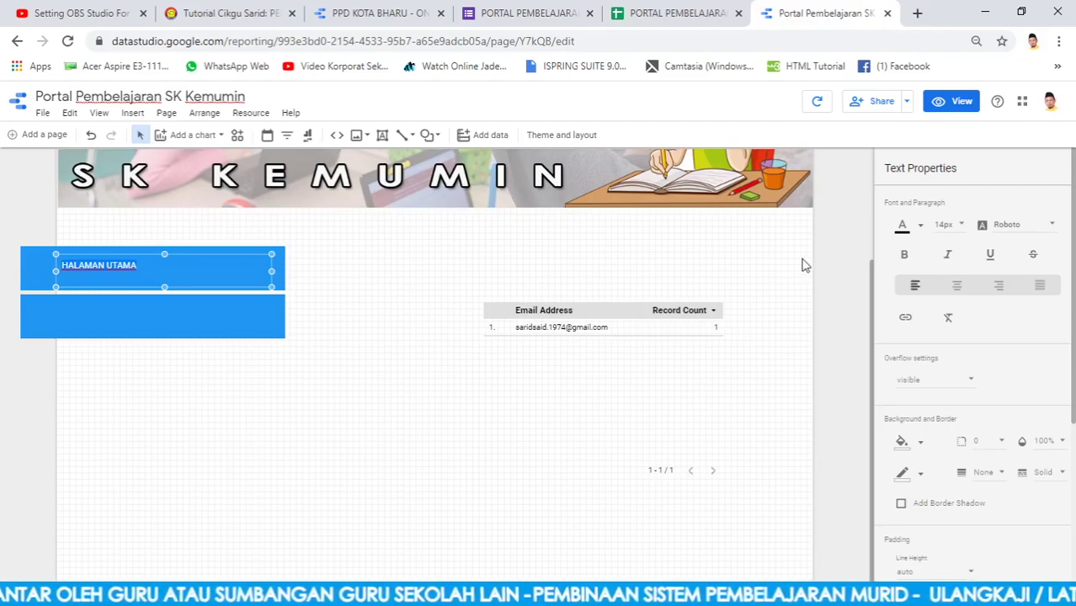
Style the HALAMAN UTAMA heading as 28px bold Quicksand in white.
click(952, 224)
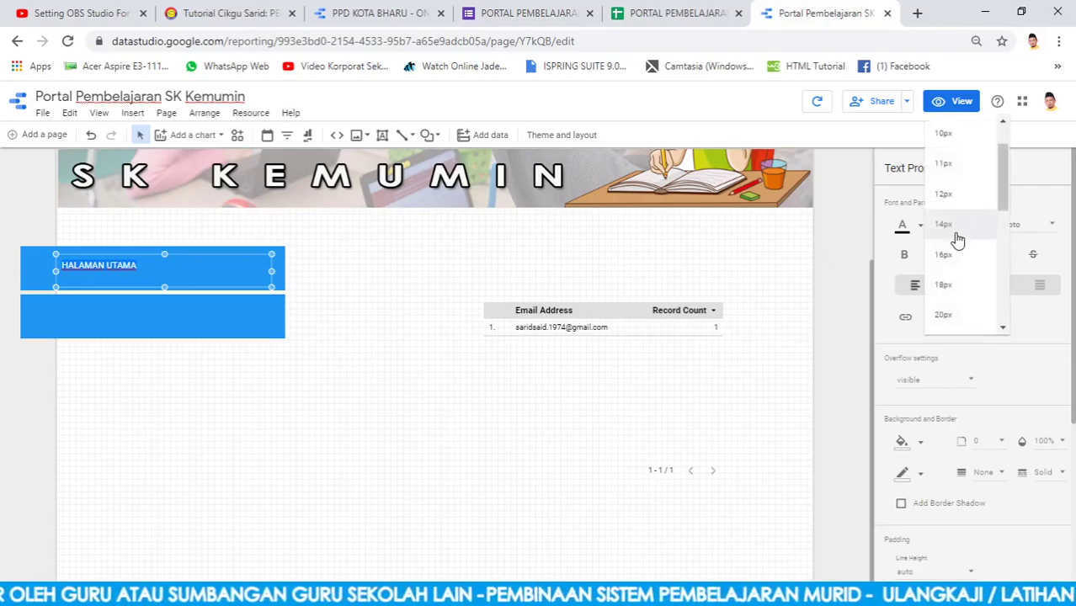
click(949, 316)
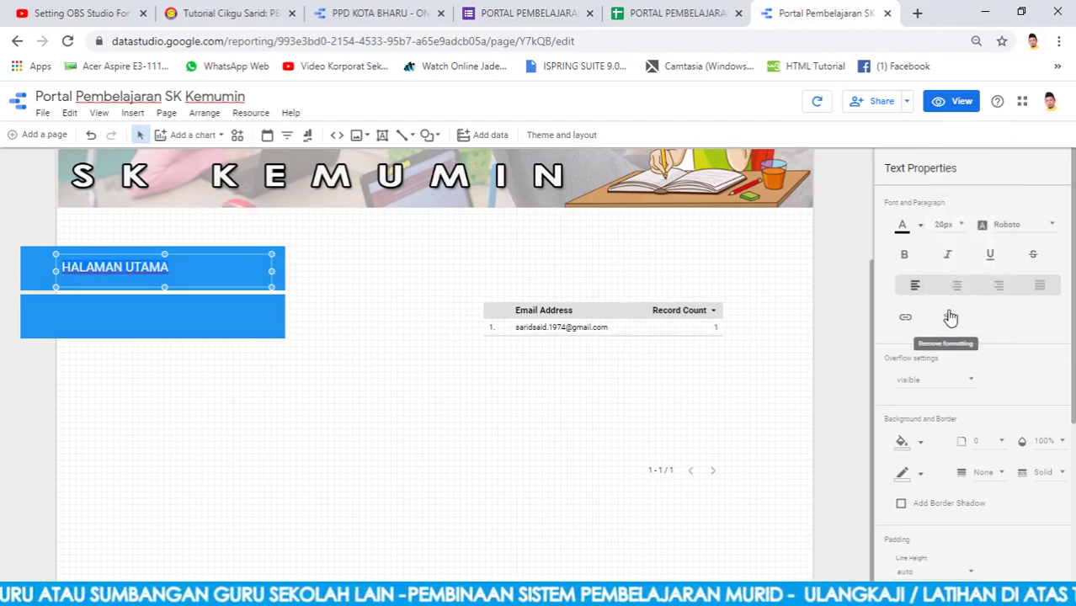
click(962, 227)
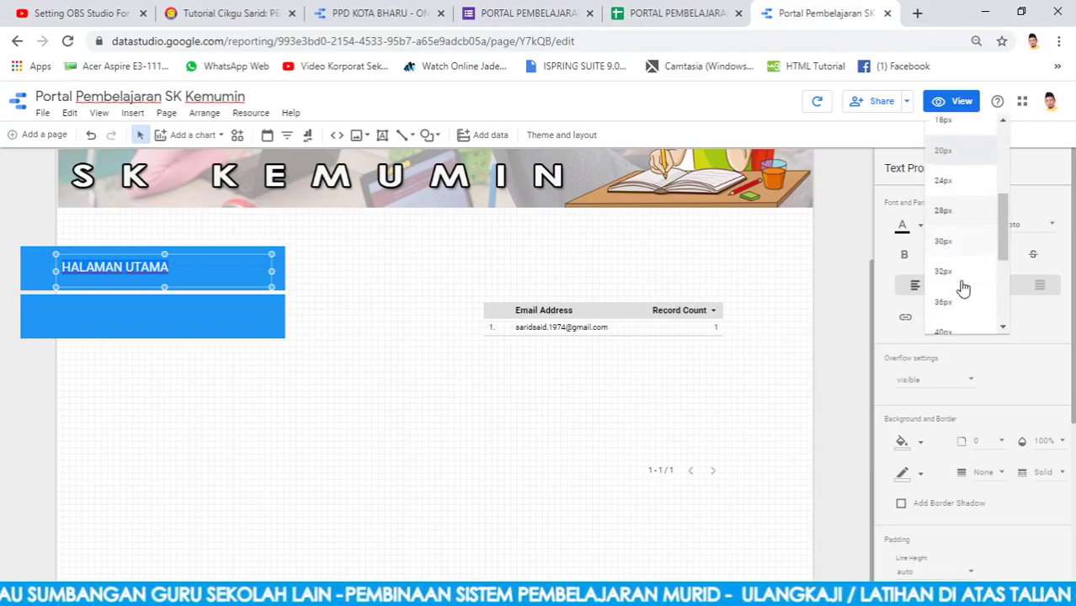
click(960, 208)
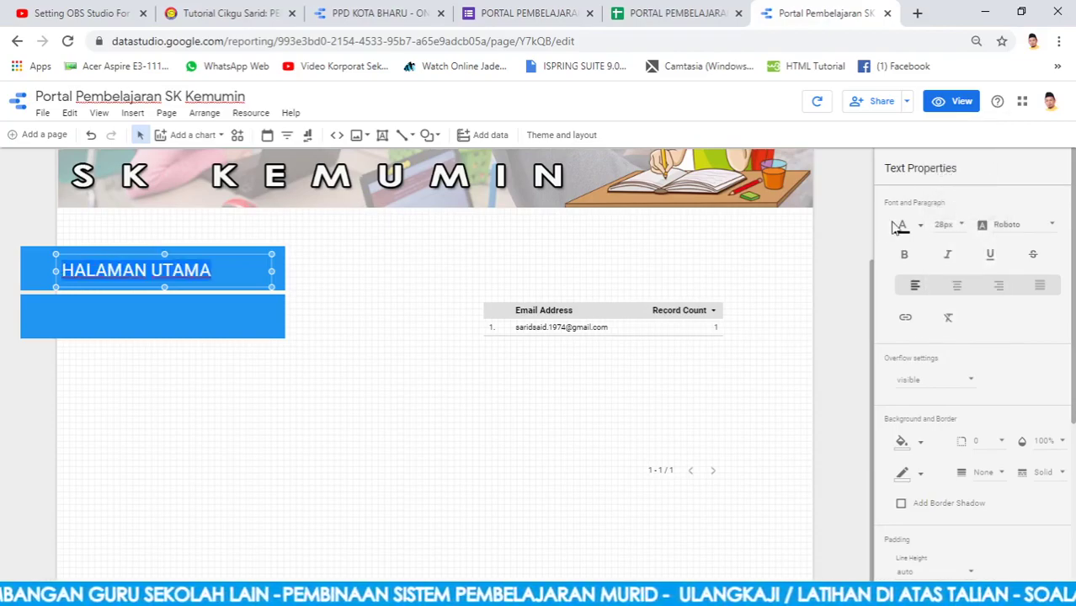
click(1020, 231)
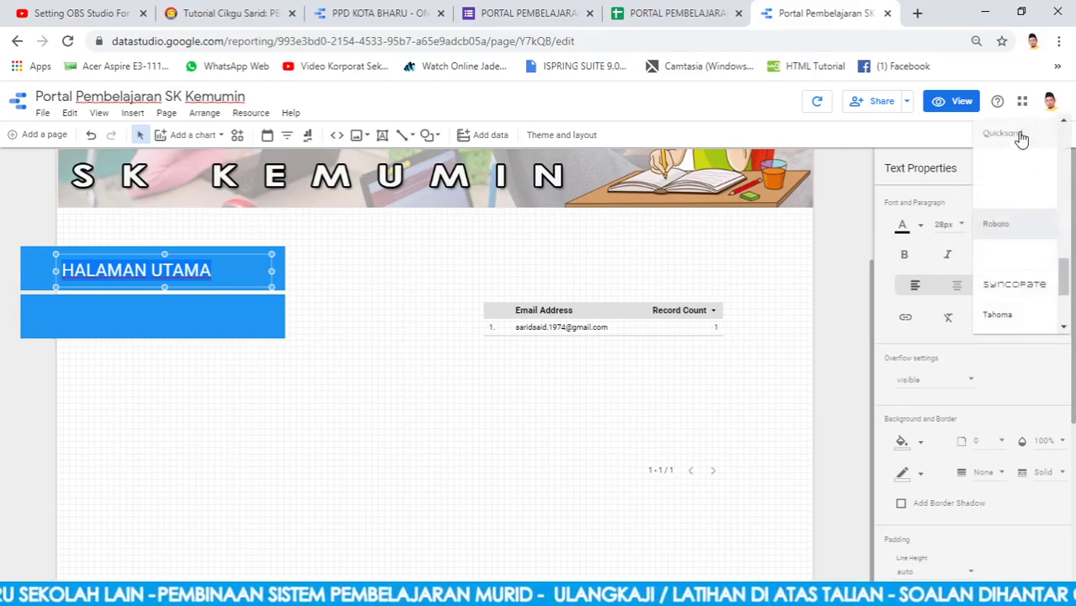
click(1008, 136)
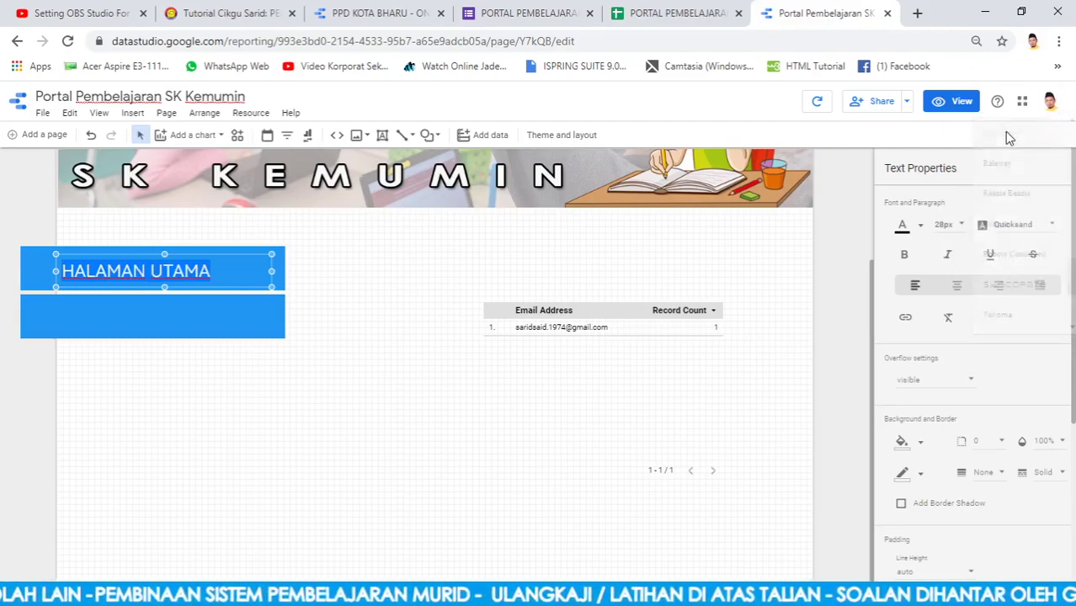
click(908, 256)
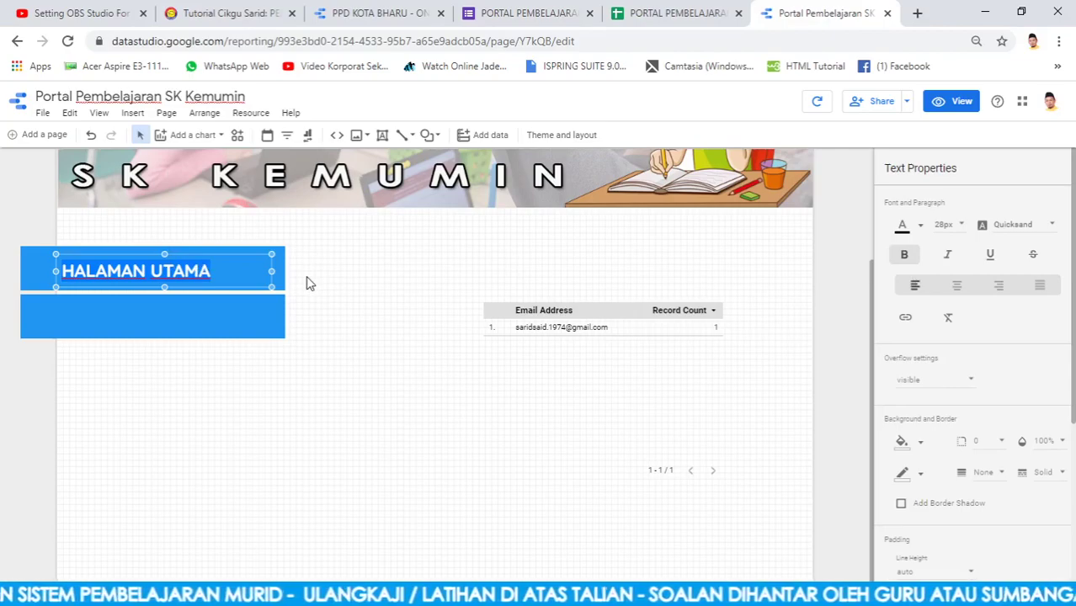
click(207, 326)
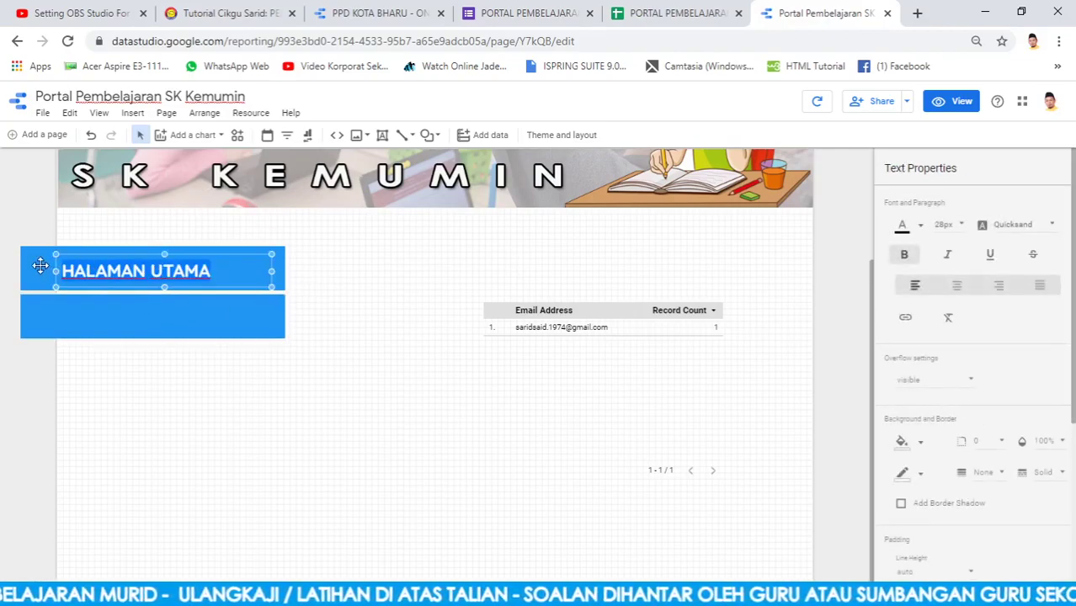
click(908, 232)
click(1048, 250)
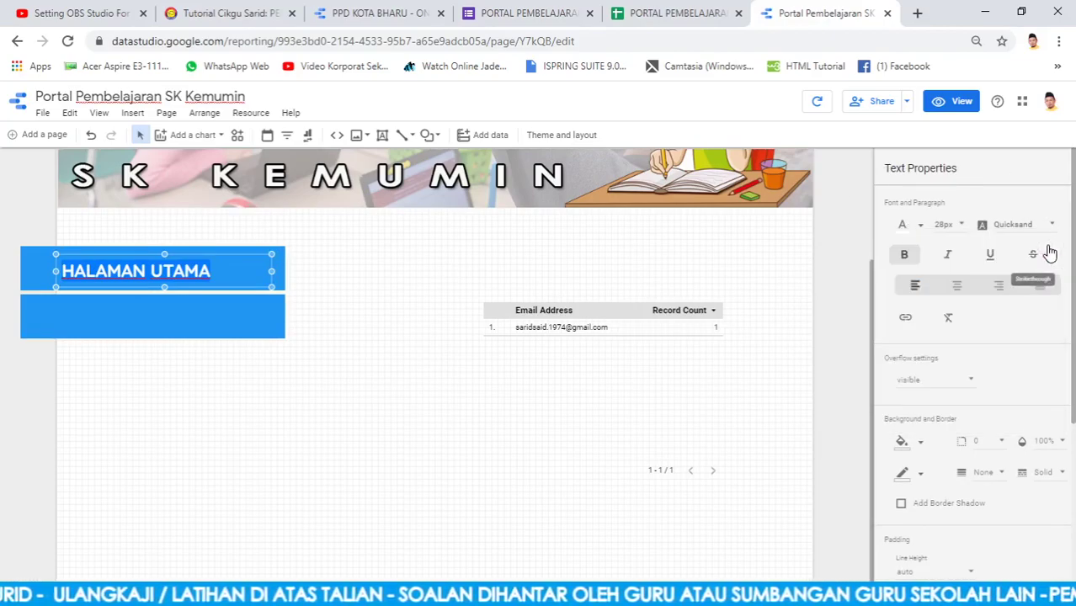
click(235, 352)
click(162, 295)
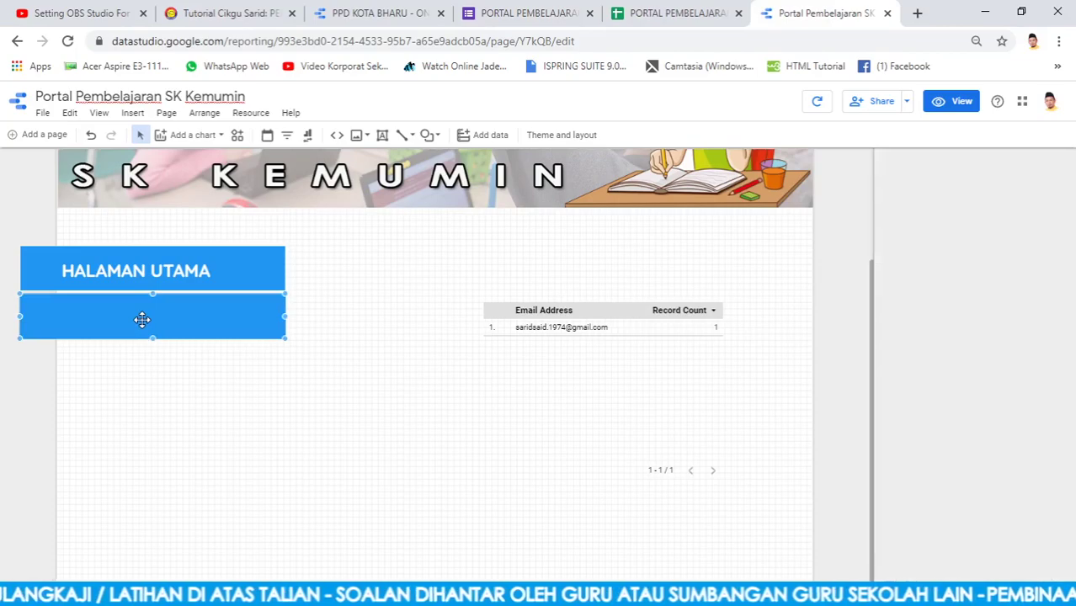
Delete the extra lower rectangle and align the remaining blue bar to the page's left edge.
key(Delete)
click(181, 270)
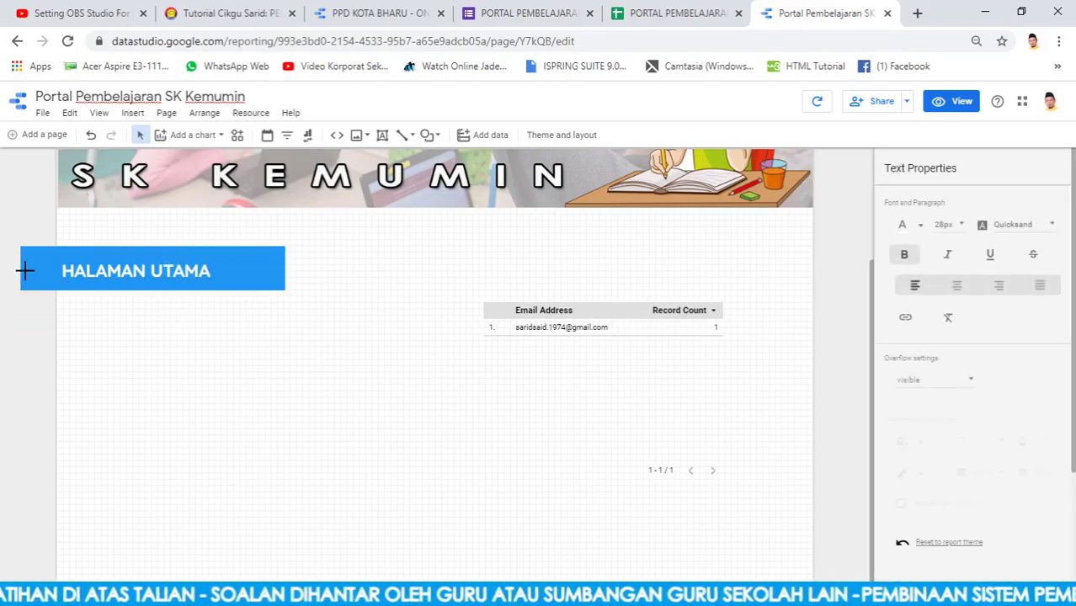
click(28, 254)
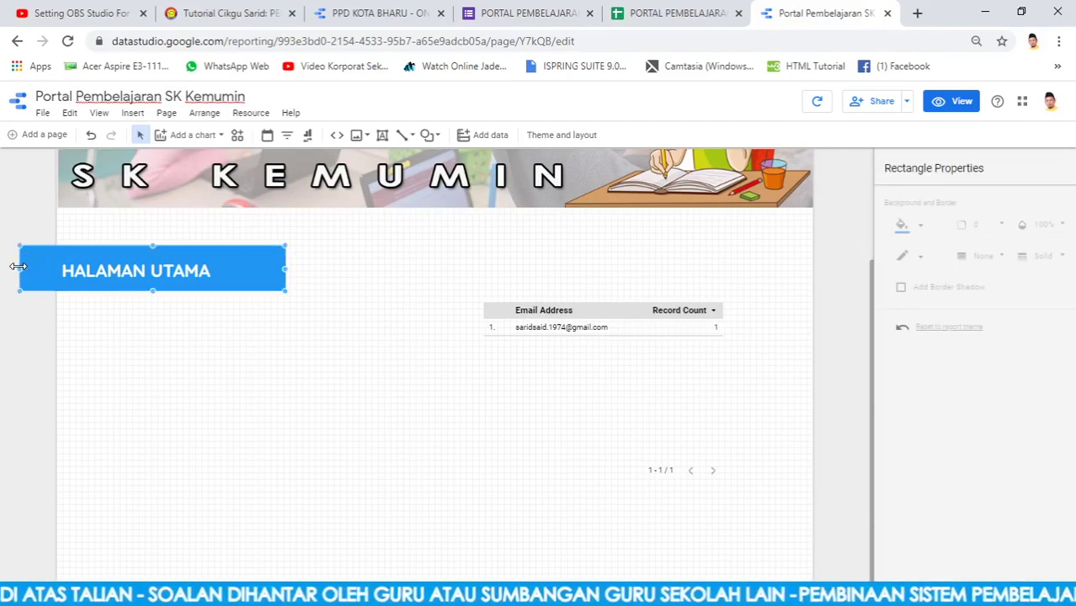
drag(18, 266, 57, 266)
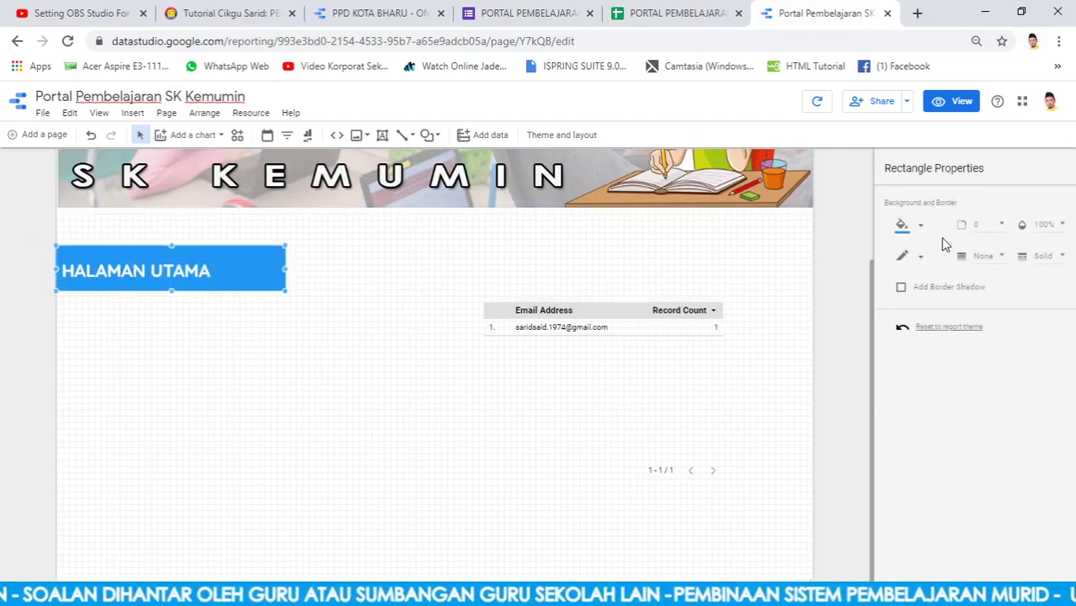
Widen the HALAMAN UTAMA text box and centre-align its text.
click(192, 273)
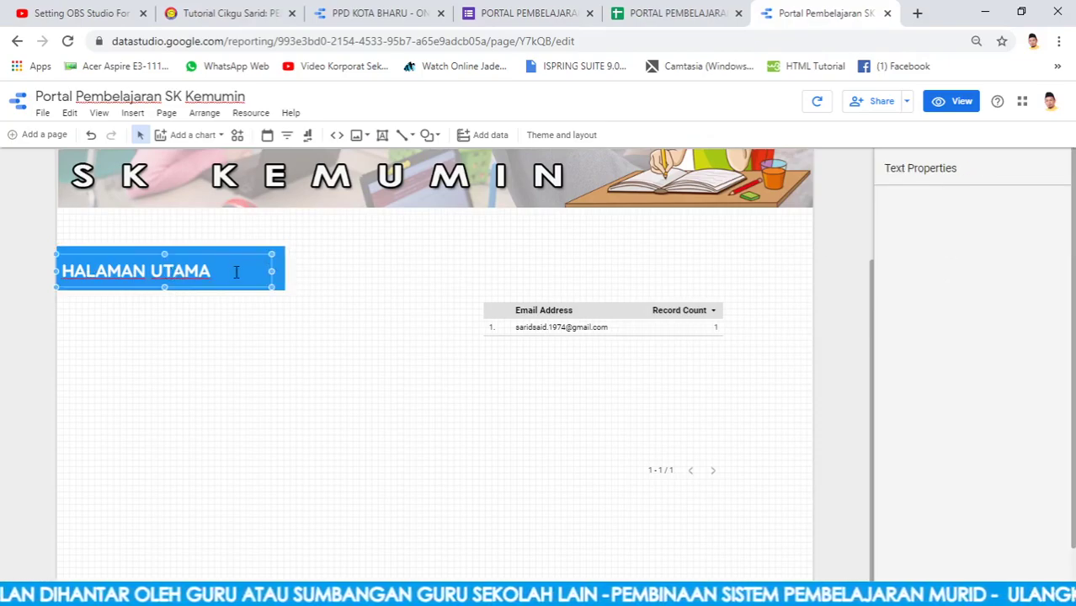
drag(271, 271, 286, 272)
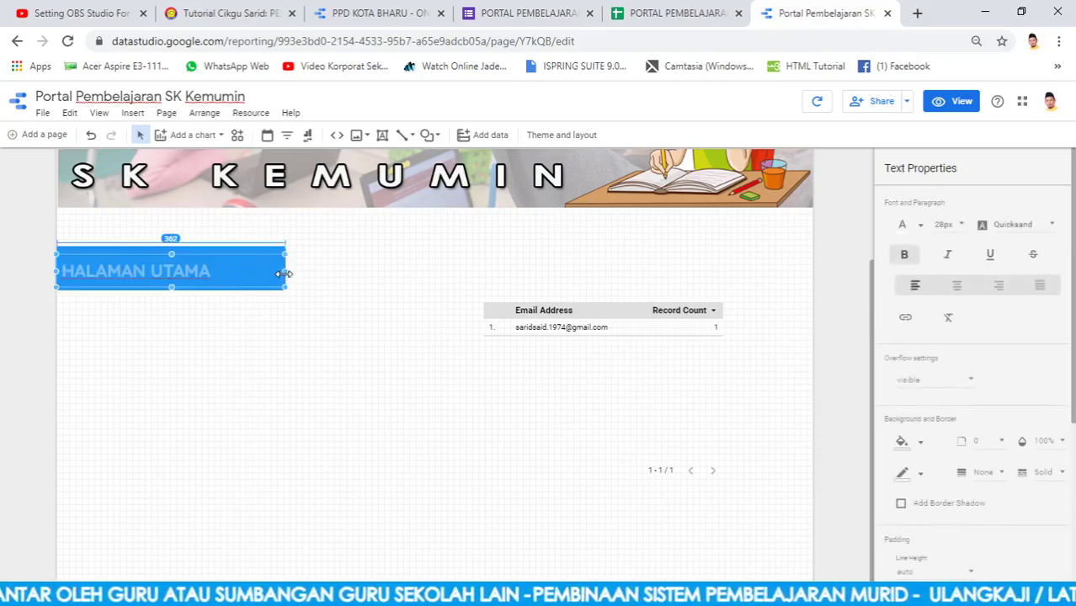
click(956, 287)
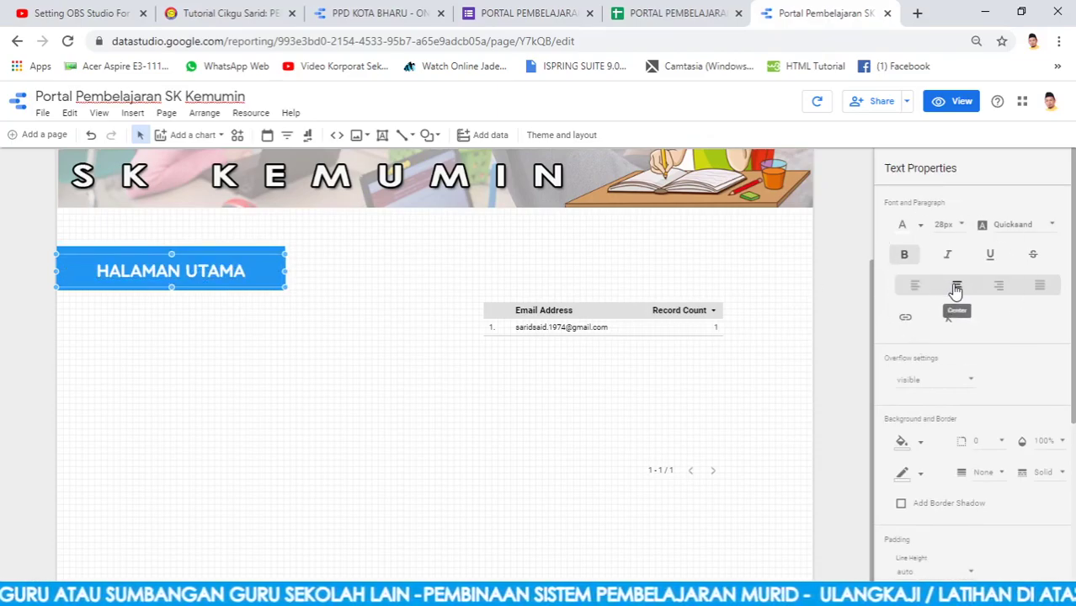
click(335, 334)
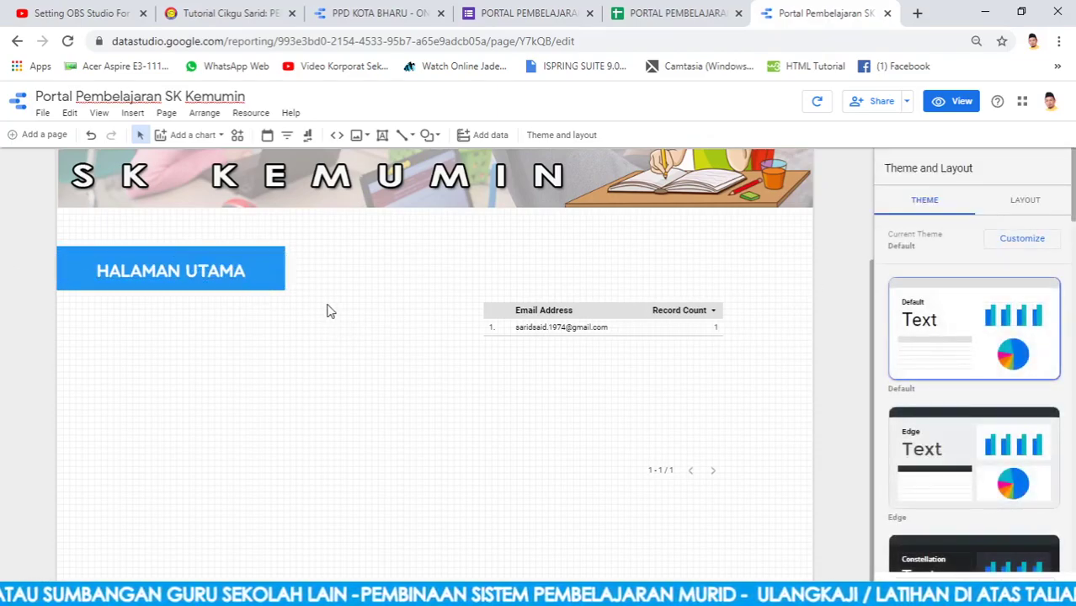
Duplicate the HALAMAN UTAMA button and place the copy just below it.
drag(326, 303, 9, 228)
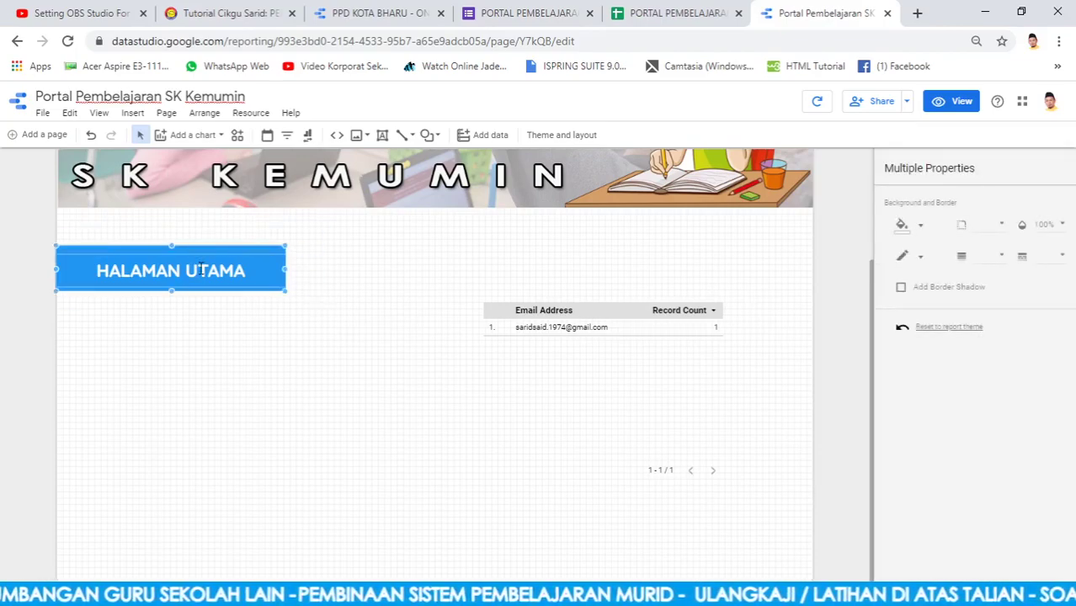
key(Down)
key(Down)
key(Down)
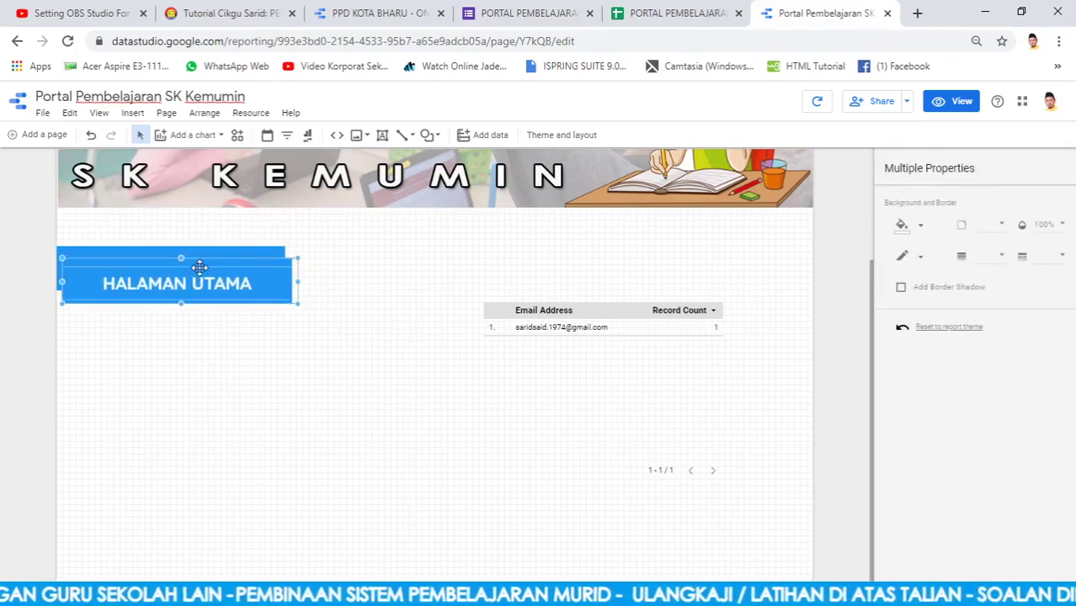
key(ctrl+d)
key(Up)
key(Up)
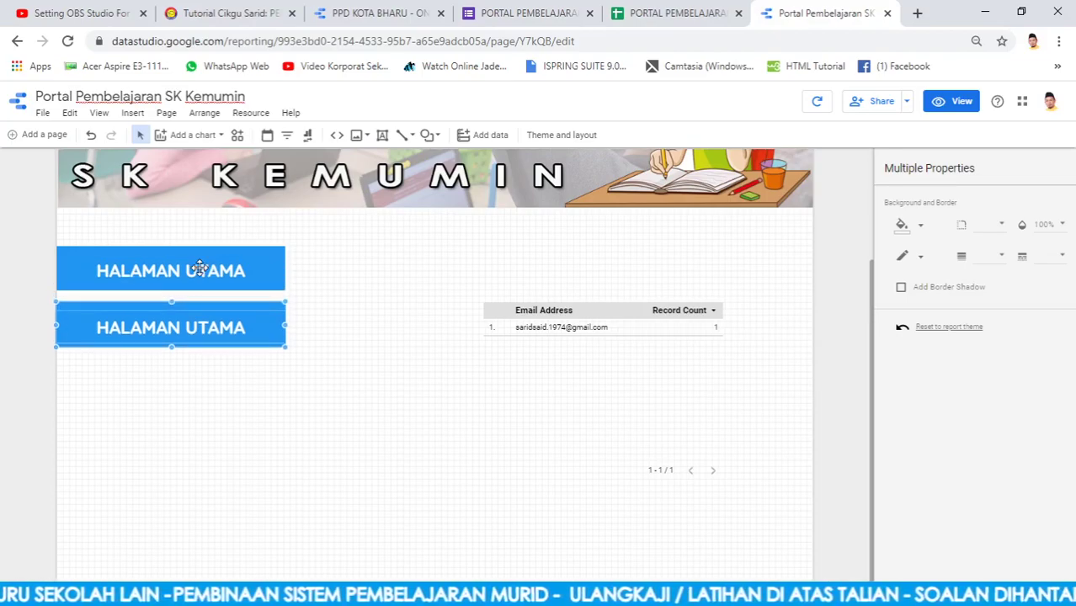
key(Up)
key(Up)
key(Up)
key(Down)
key(Down)
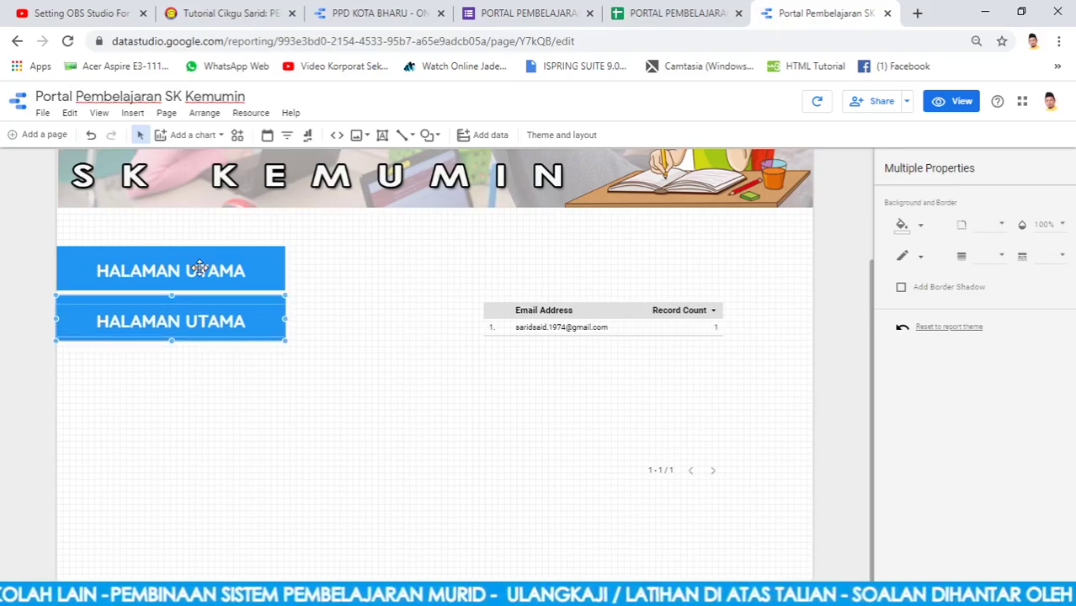
Relabel the copied button 'HALAMAN GURU'.
drag(245, 319, 100, 318)
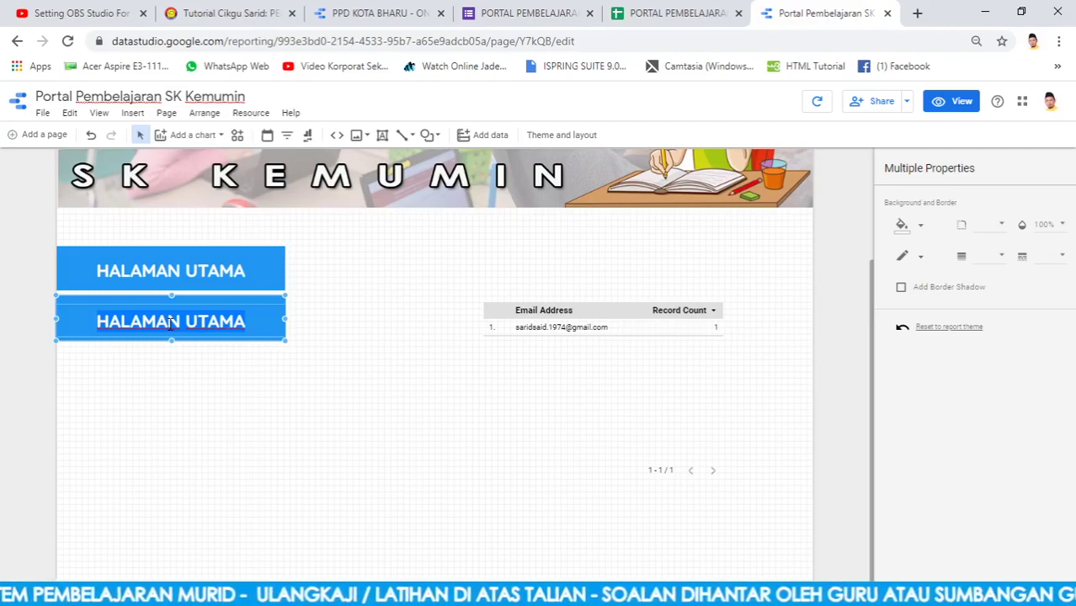
text(HAK)
key(BackSpace)
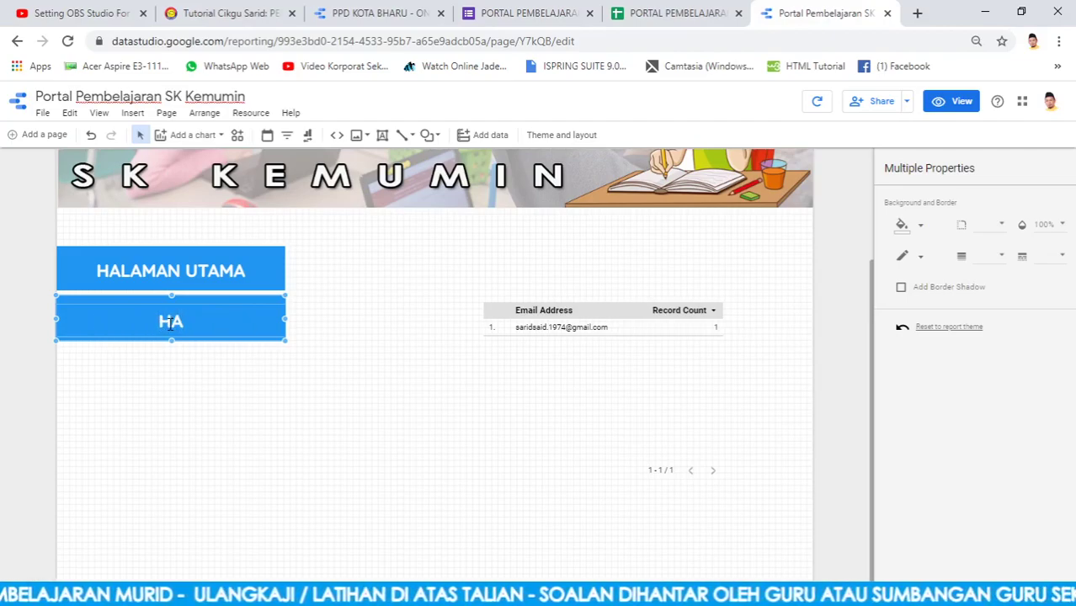
text(LAMAN )
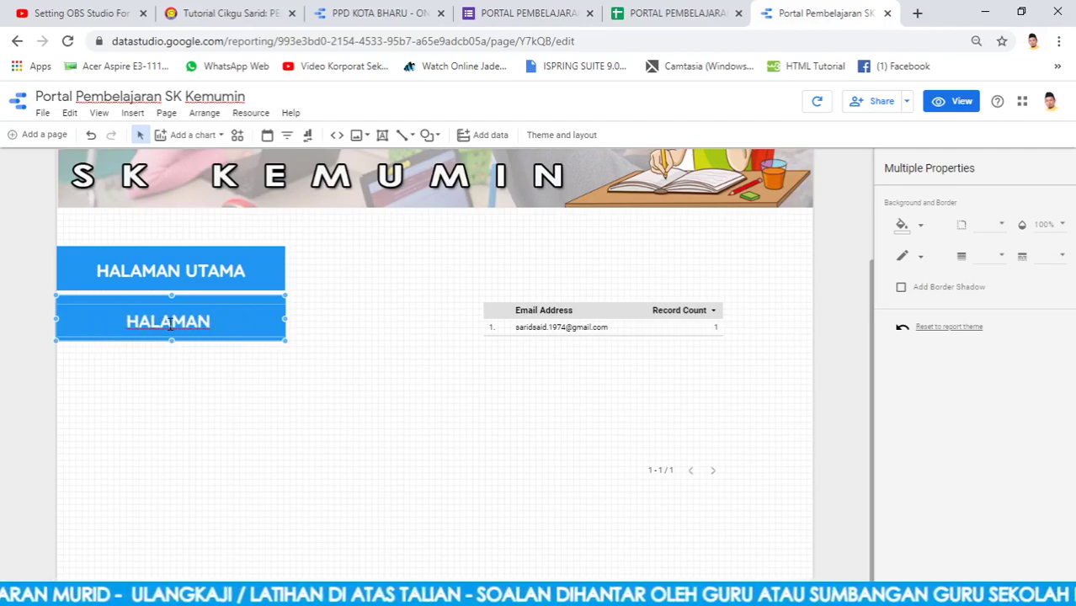
text(GURU)
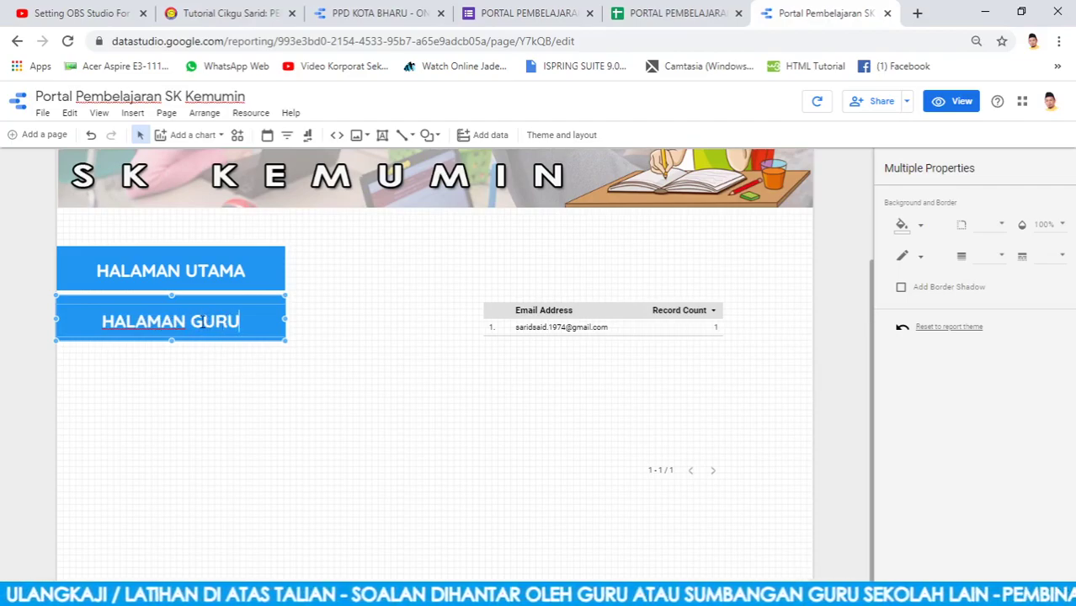
click(339, 365)
drag(316, 359, 42, 298)
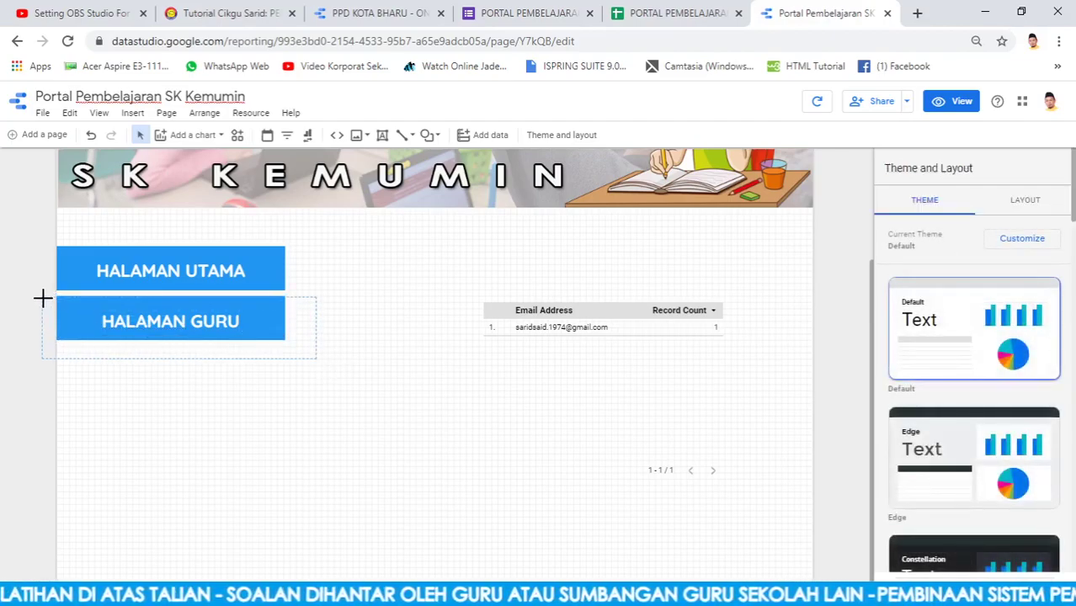
click(168, 380)
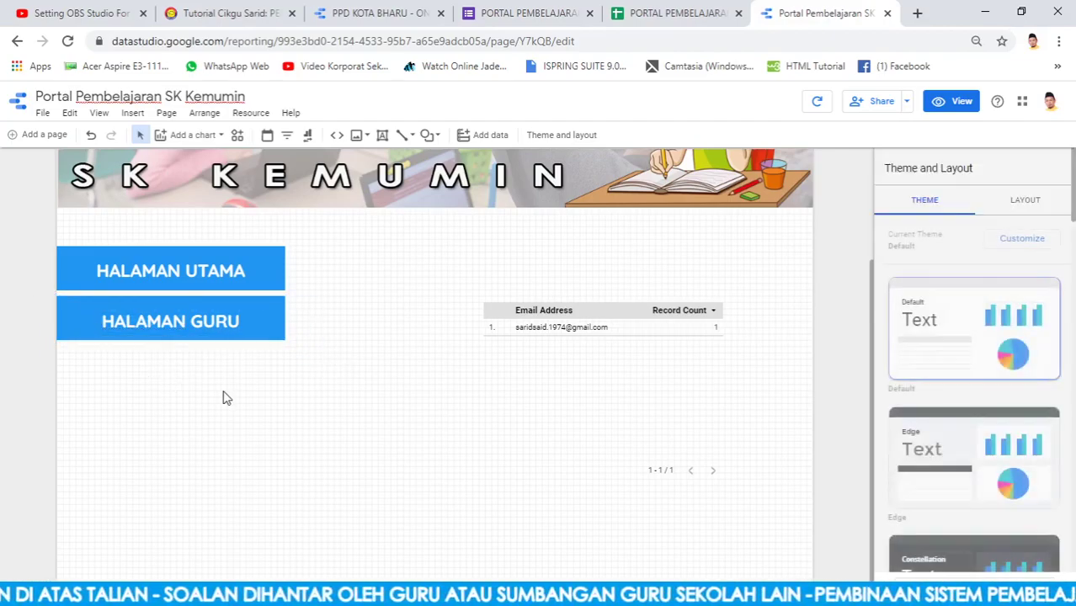
Paste another HALAMAN UTAMA button copy and line it up below HALAMAN GURU.
key(ctrl+v)
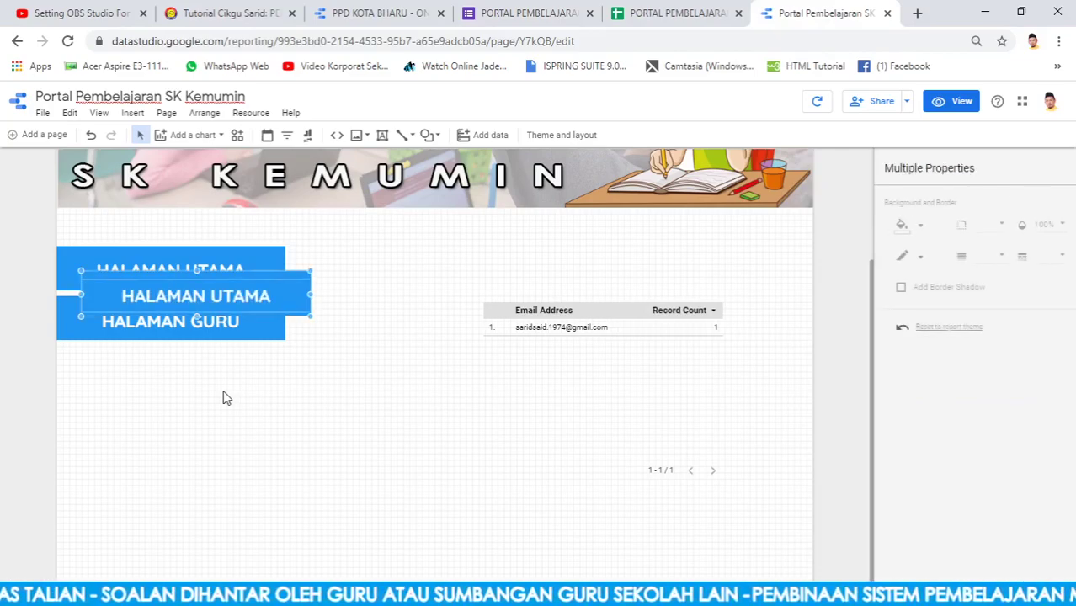
key(Down)
key(Down)
key(Down)
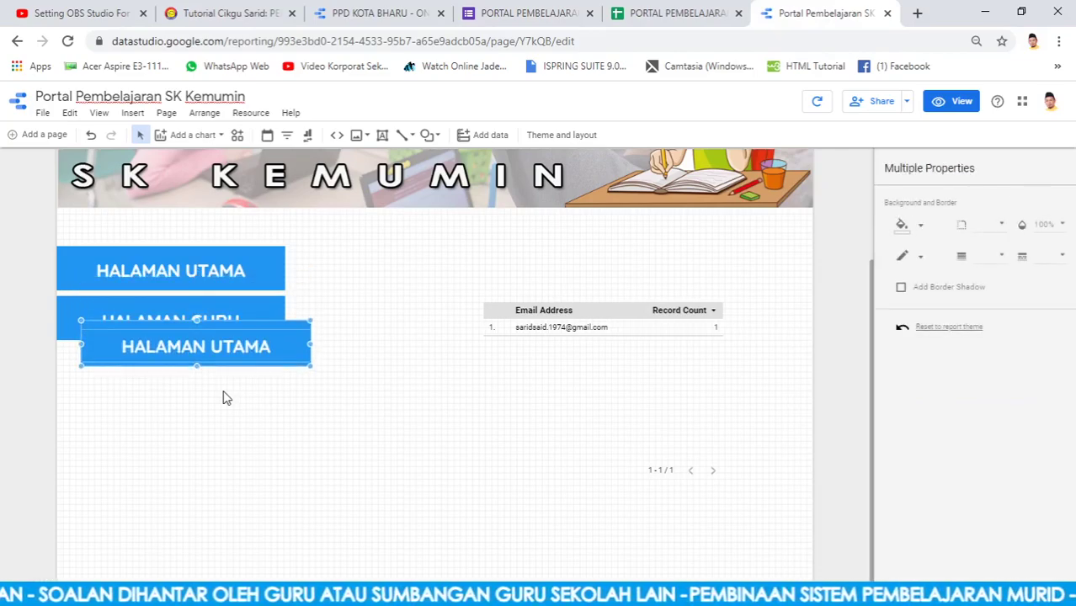
key(Down)
key(Down)
key(Down)
key(Left)
key(Left)
key(Left)
key(Down)
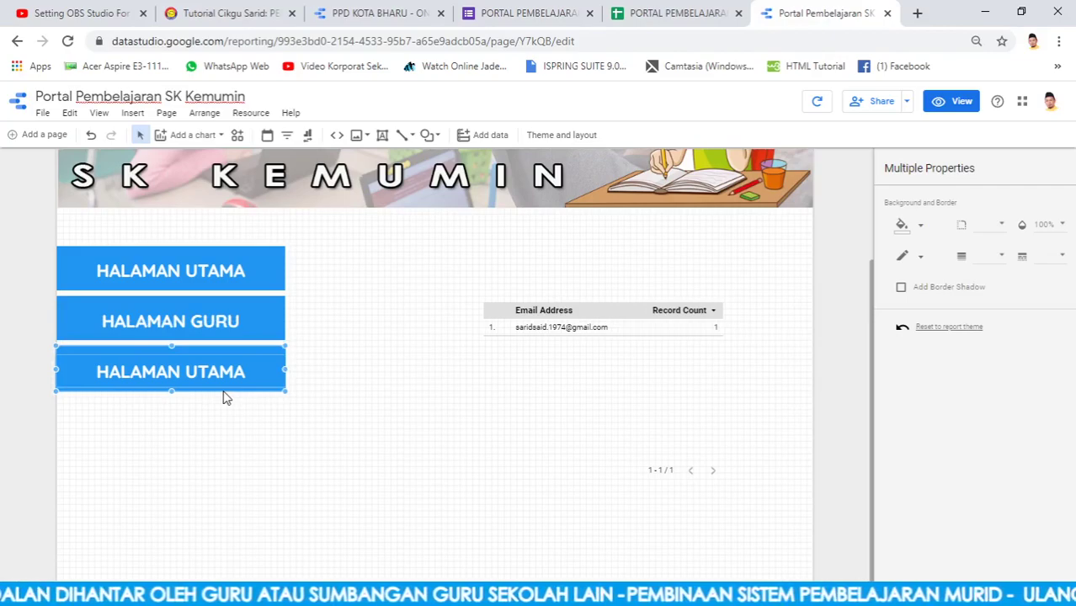
Relabel the third button as ANALISIS.
double_click(244, 374)
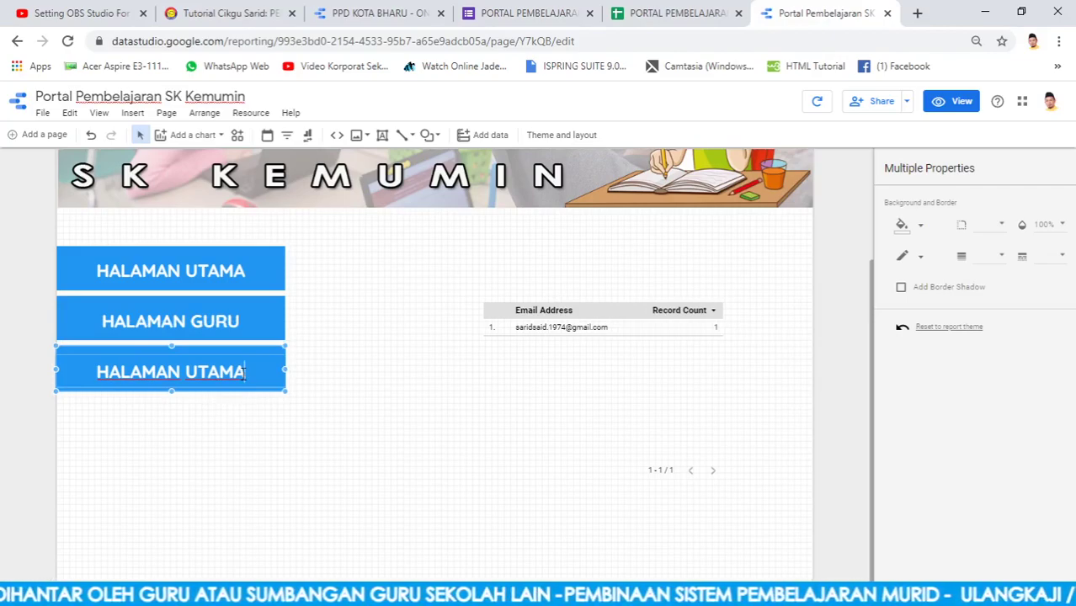
drag(244, 374, 99, 373)
text(ANAL)
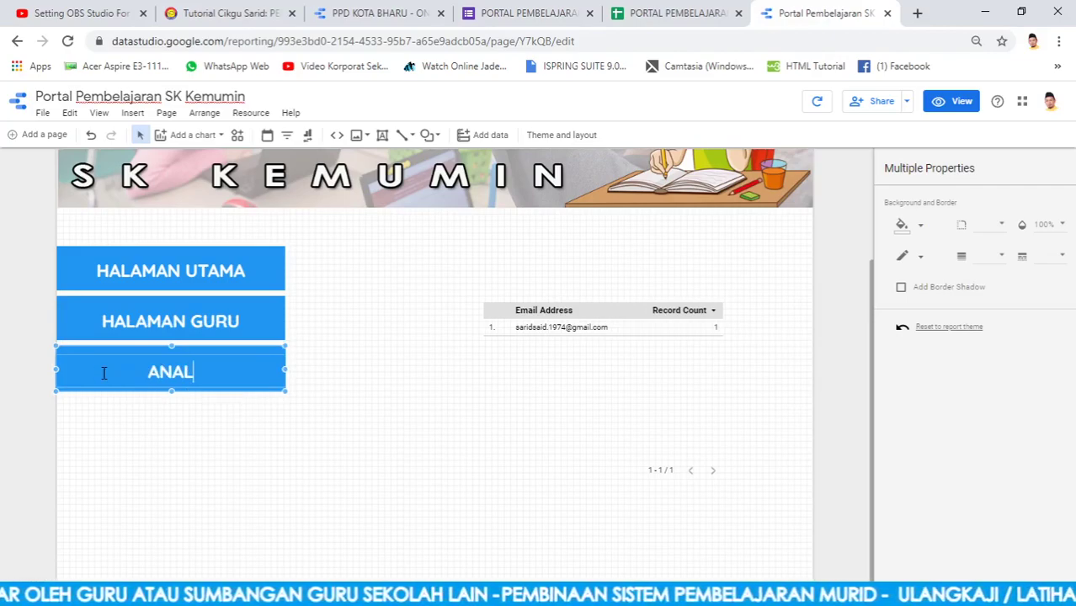
text(ISIS)
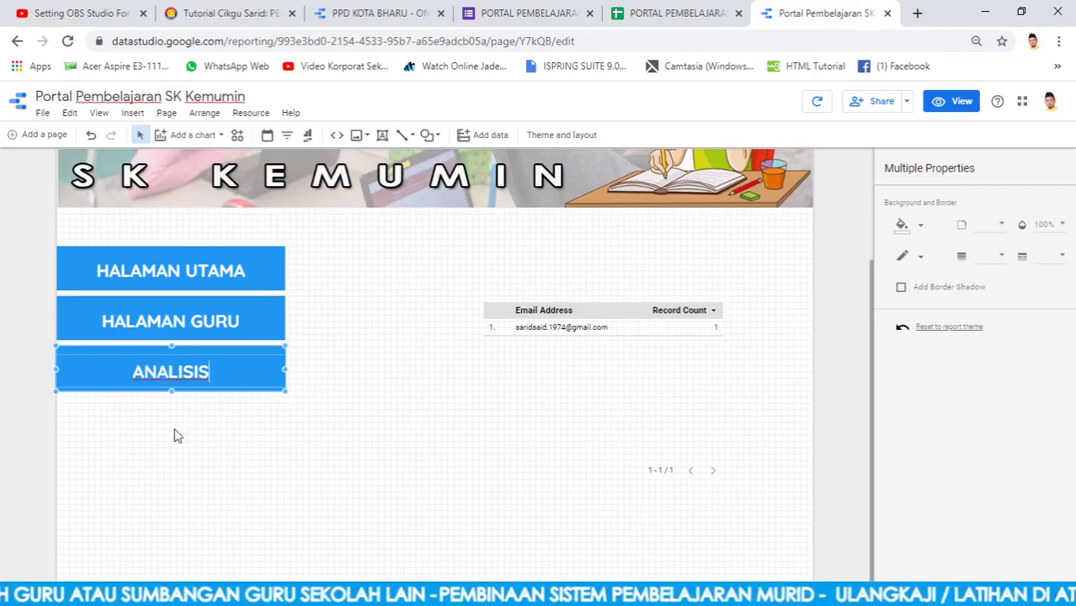
click(175, 438)
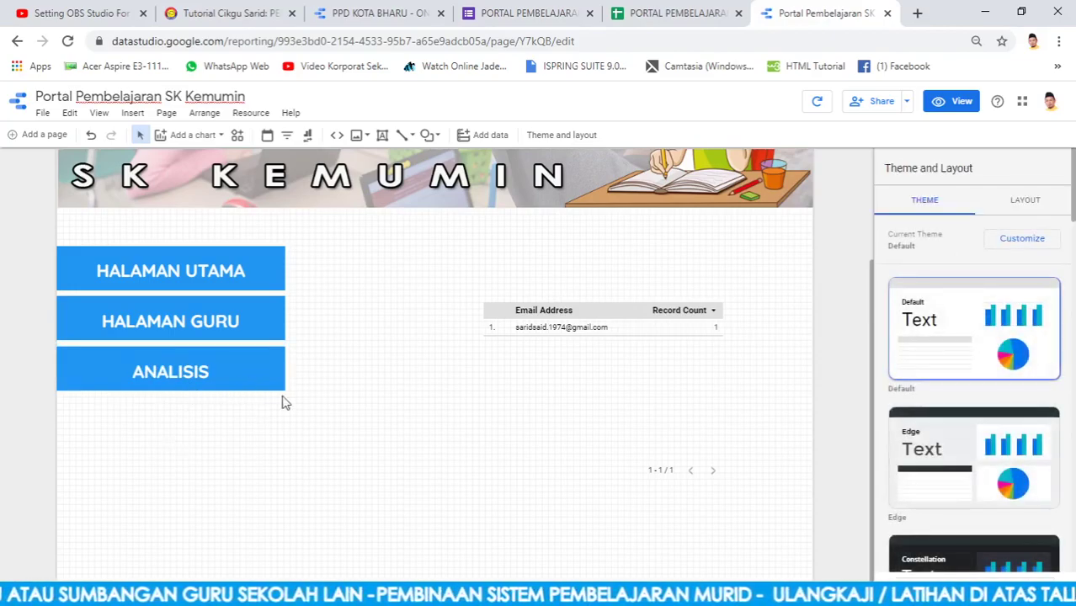
Paste a fourth button copy below ANALISIS and label it PANDUAN MURID.
key(ctrl+v)
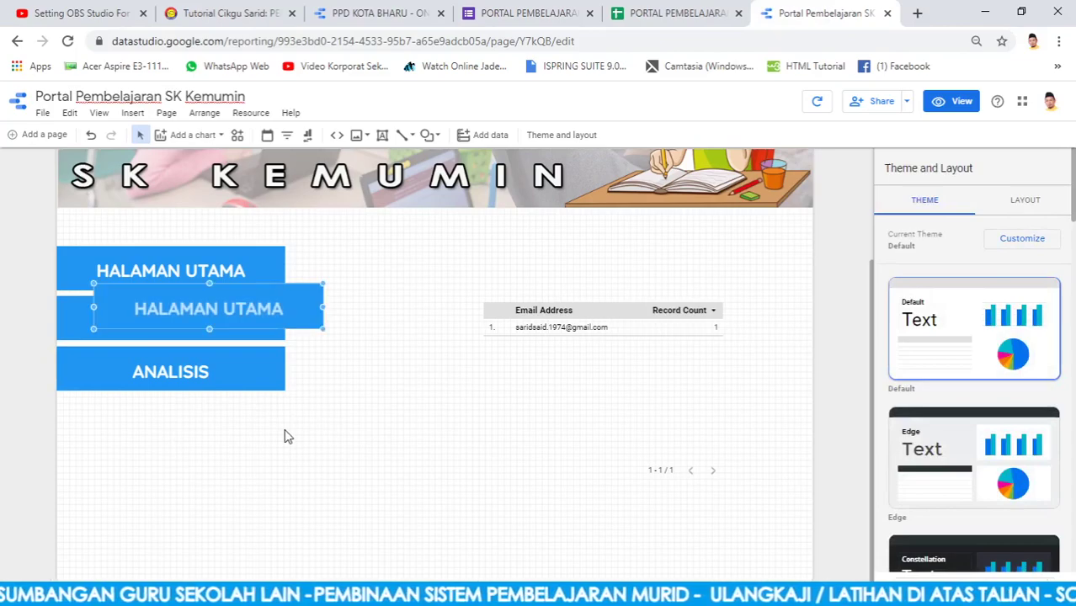
key(Left)
key(Left)
key(Left)
key(Left)
key(Left)
key(Left)
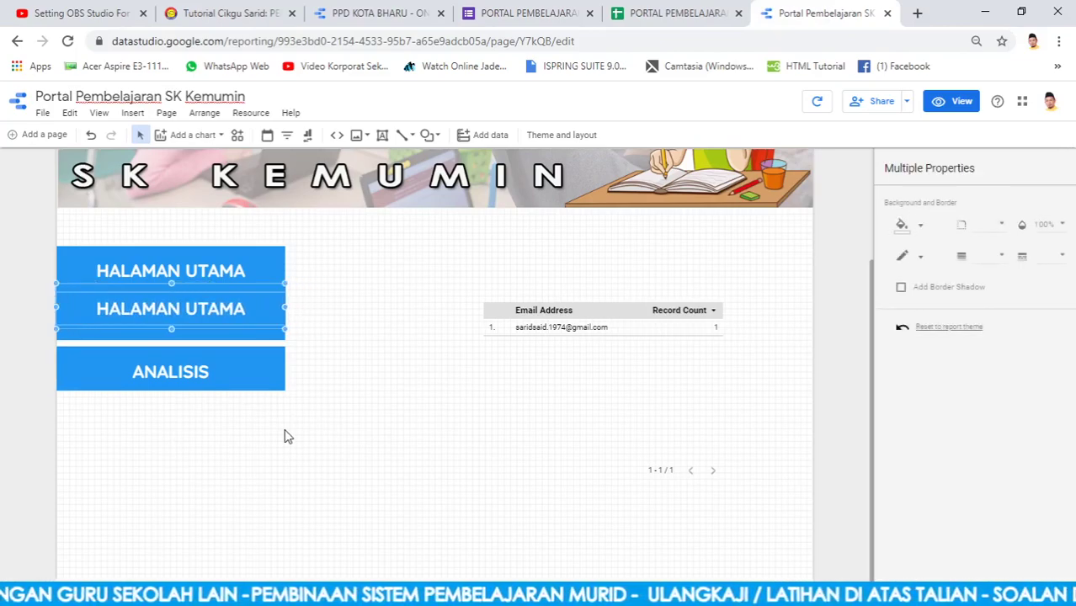
key(Down)
key(Down)
key(Down)
key(Down)
key(Down)
key(Down)
key(Down)
key(Down)
key(Down)
key(Down)
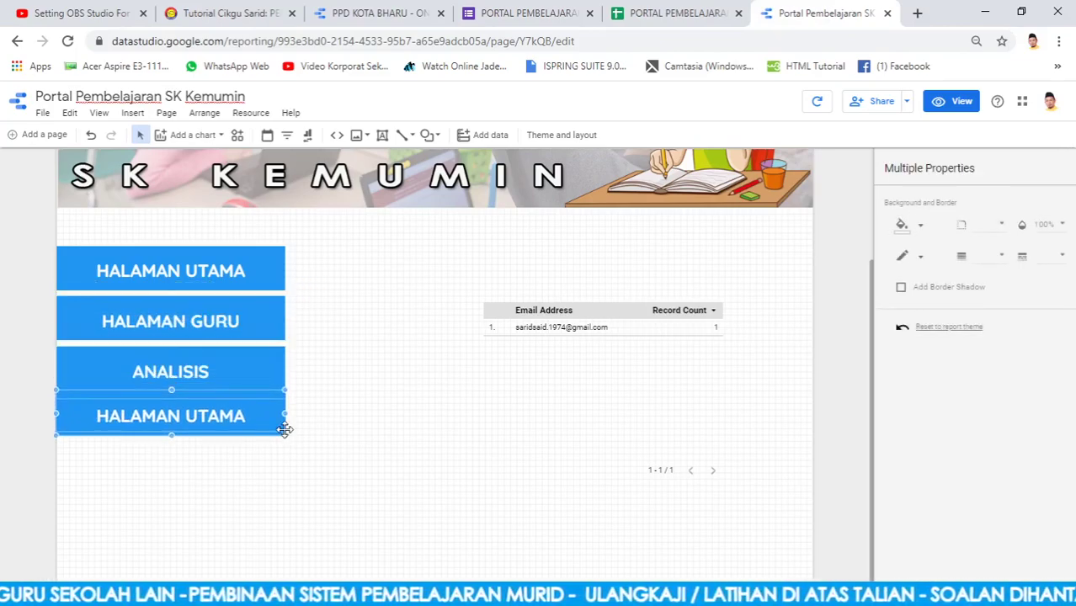
key(Down)
key(Down)
key(Down)
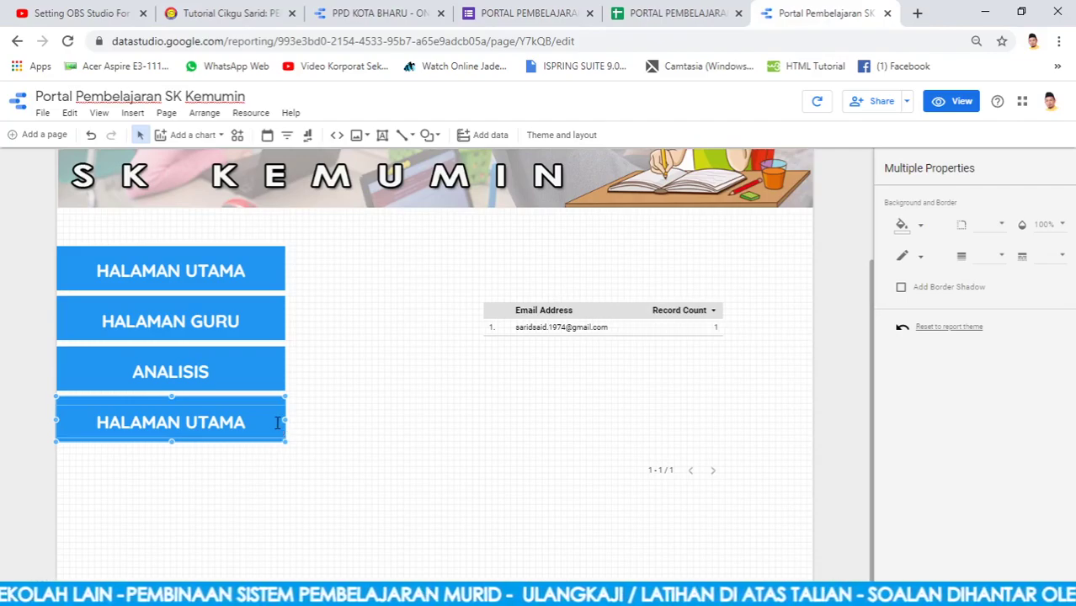
double_click(253, 423)
text(PA)
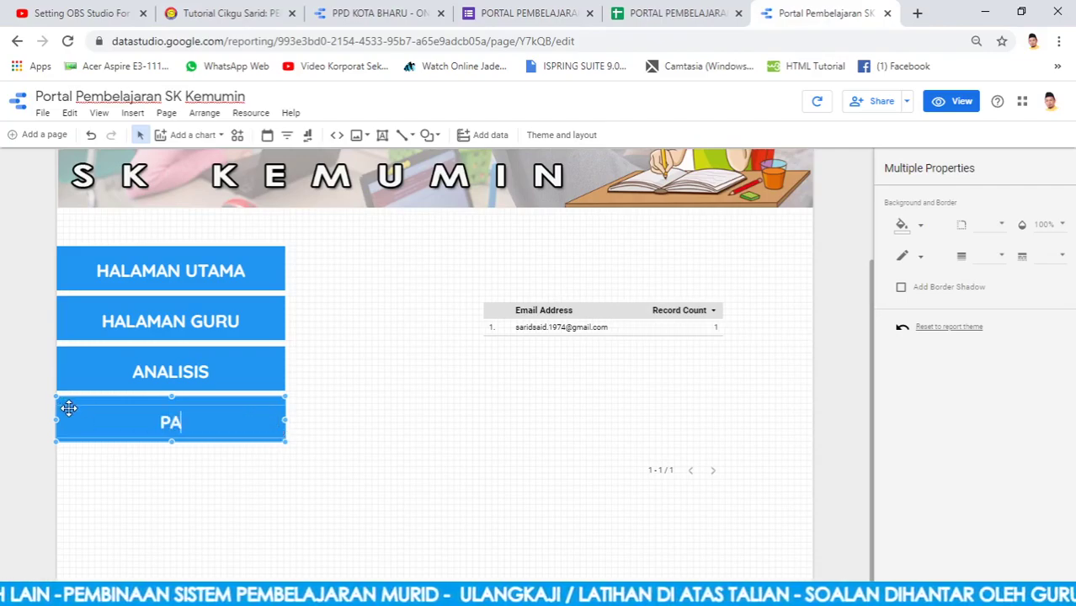
text(NDUAN M)
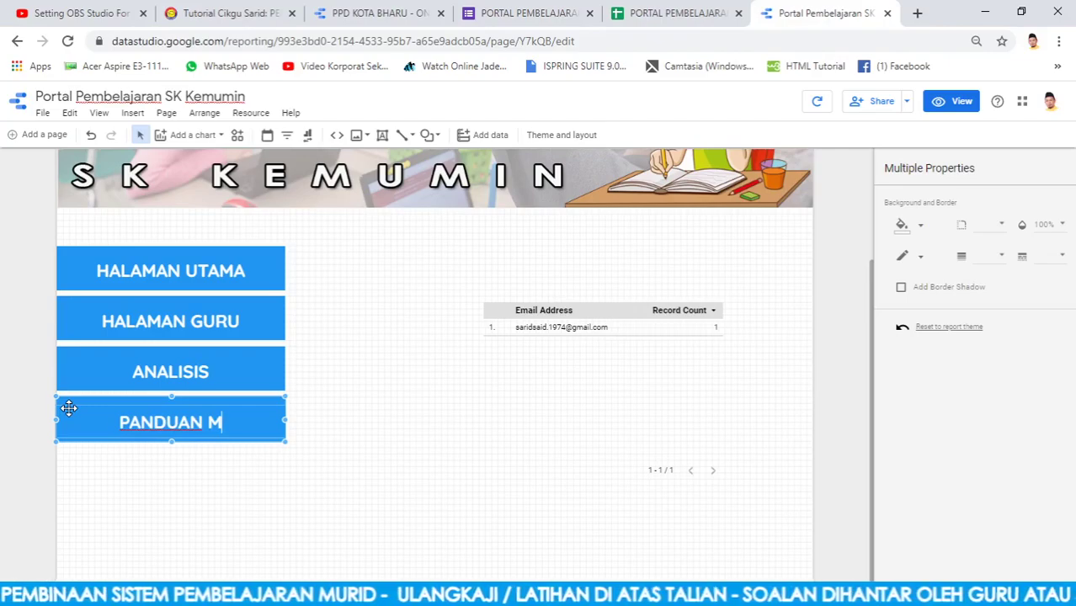
text(URID)
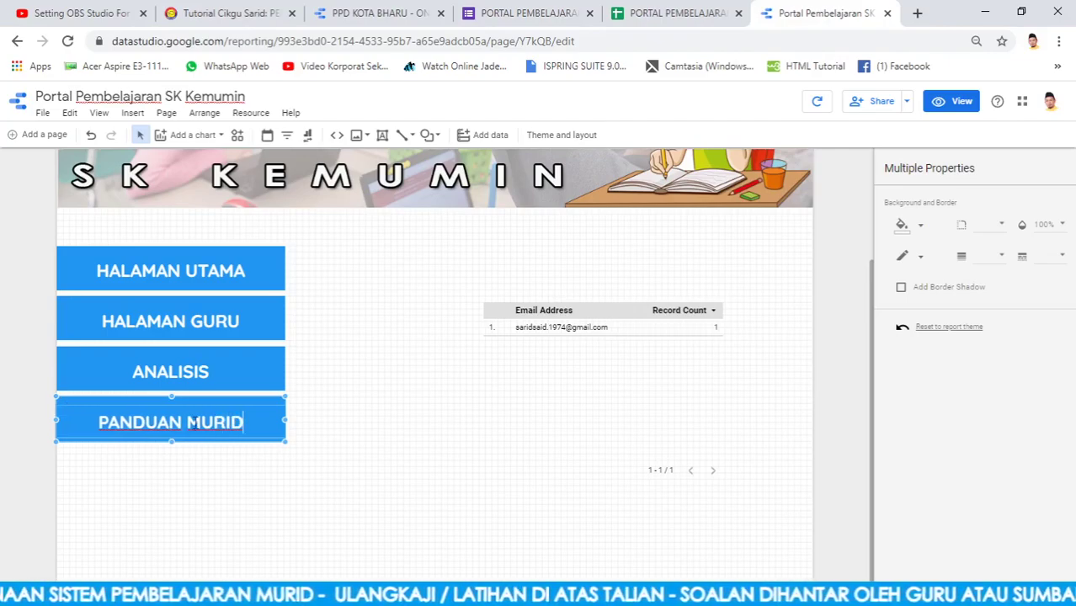
Reorder the buttons so PANDUAN MURID sits directly under HALAMAN GURU, with ANALISIS below.
click(91, 370)
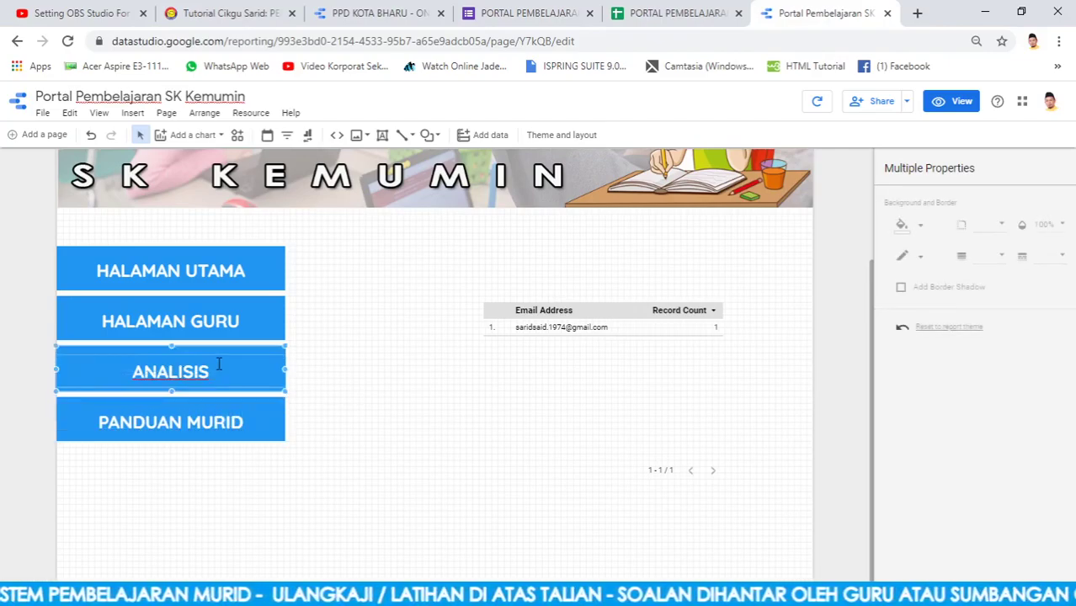
drag(246, 363, 246, 484)
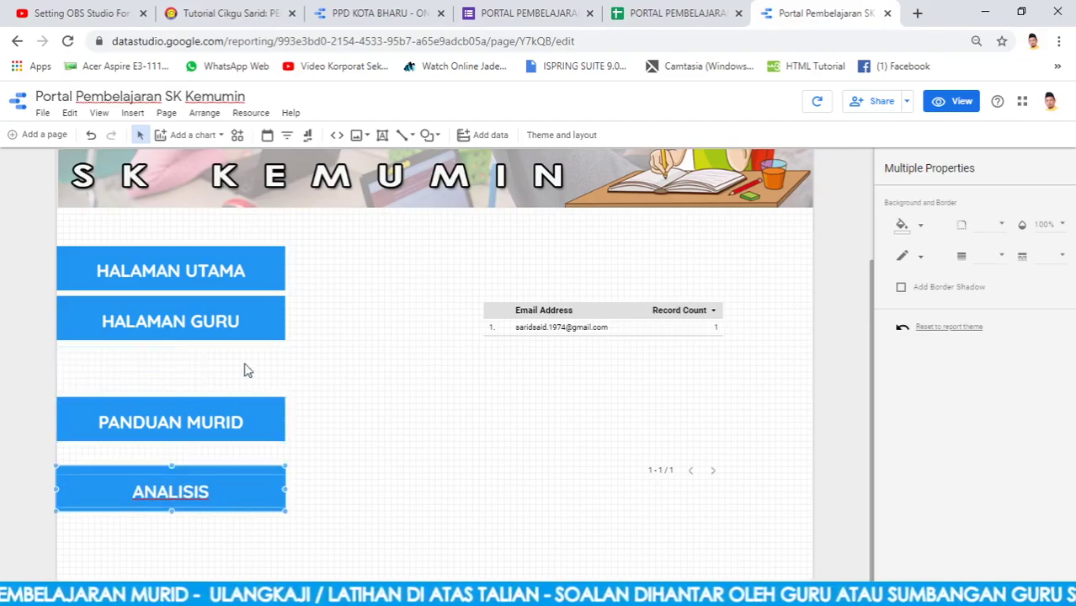
drag(339, 433, 60, 384)
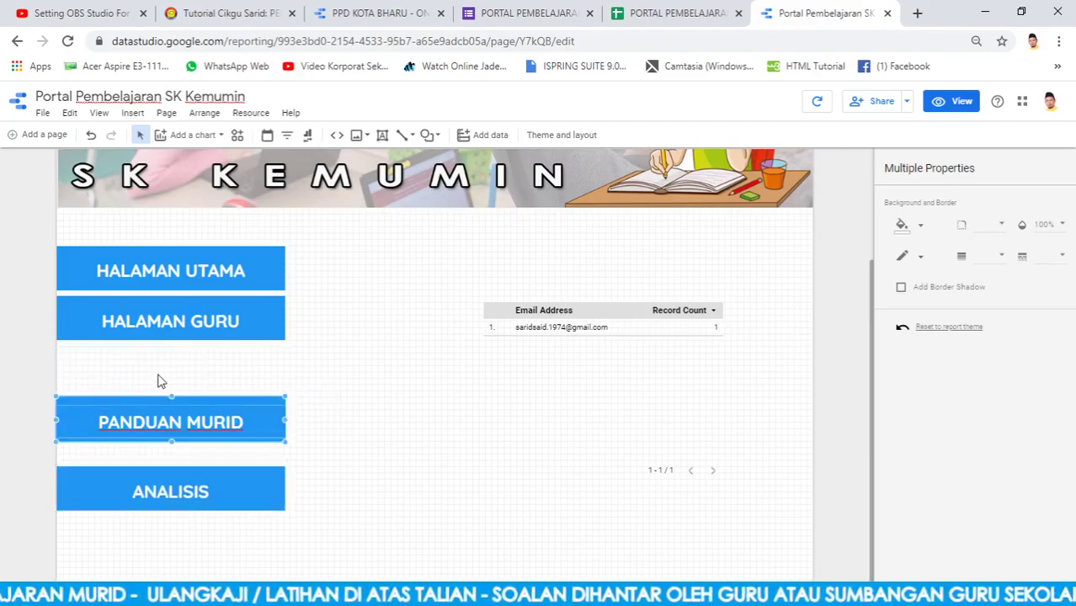
drag(234, 428, 235, 378)
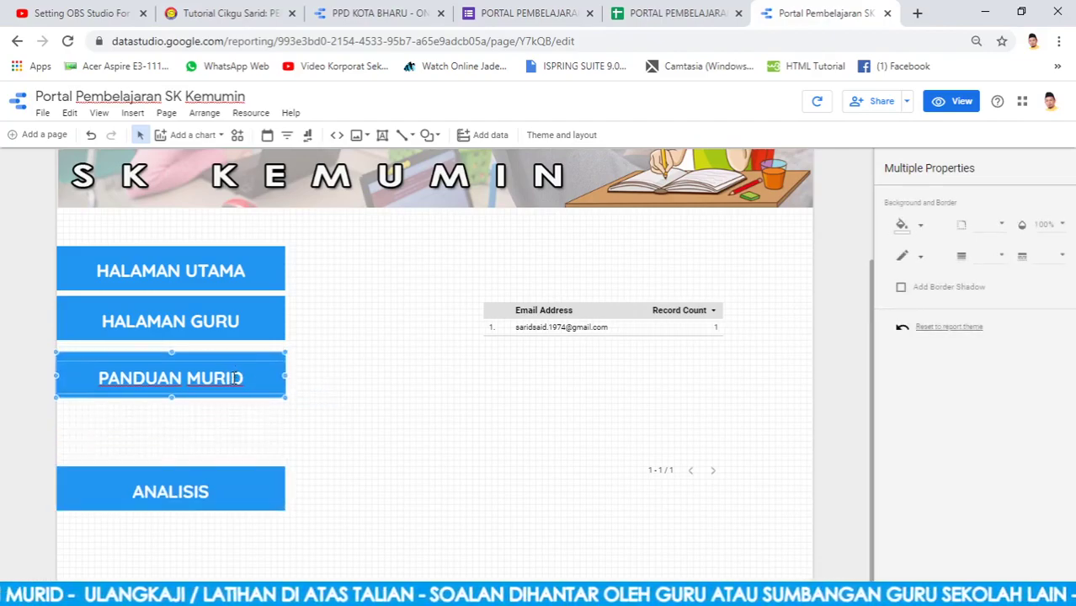
Paste a fifth button copy and align it in the column below PANDUAN MURID.
click(322, 408)
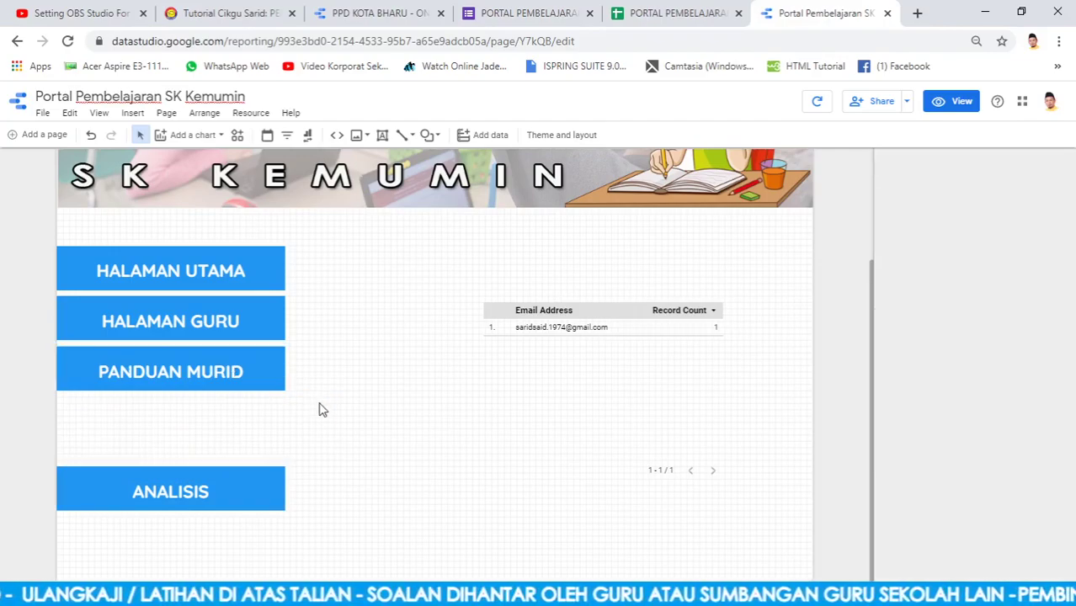
key(ctrl+v)
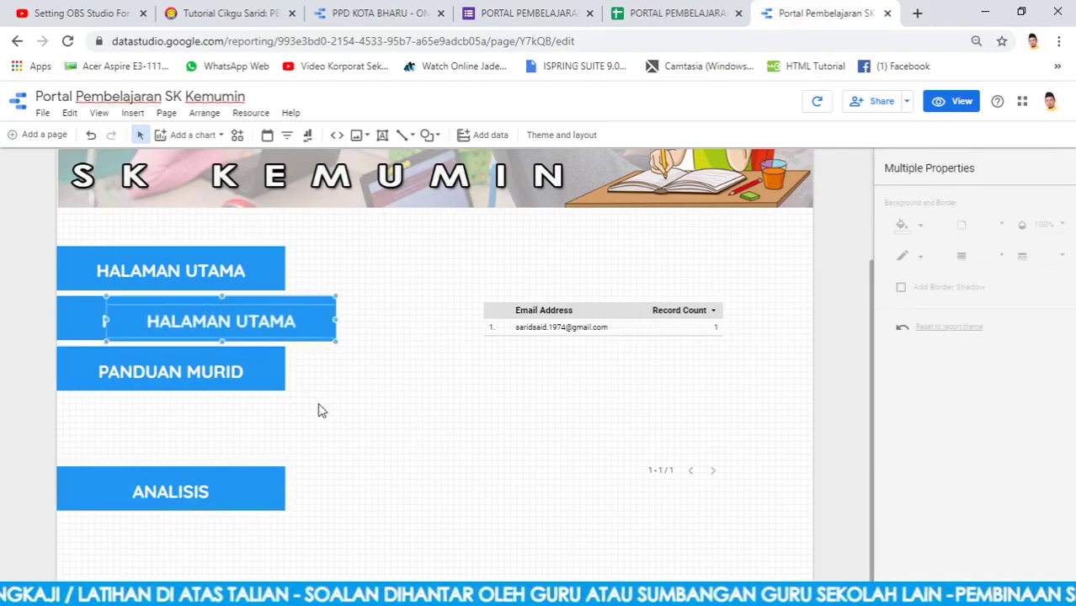
key(Left)
key(Left)
key(Left)
key(Left)
key(Left)
key(Left)
key(Left)
key(Left)
key(Left)
key(Left)
key(Left)
key(Left)
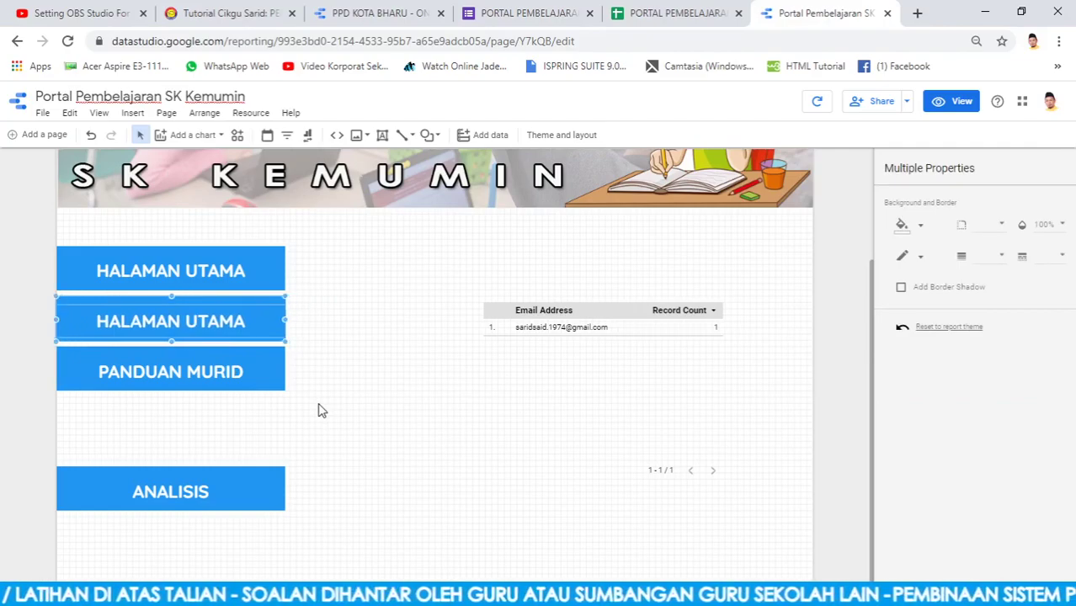
key(Down)
key(Down)
key(Down)
key(Down)
key(Down)
key(Down)
key(Down)
key(Down)
key(Down)
key(Down)
key(Down)
key(Down)
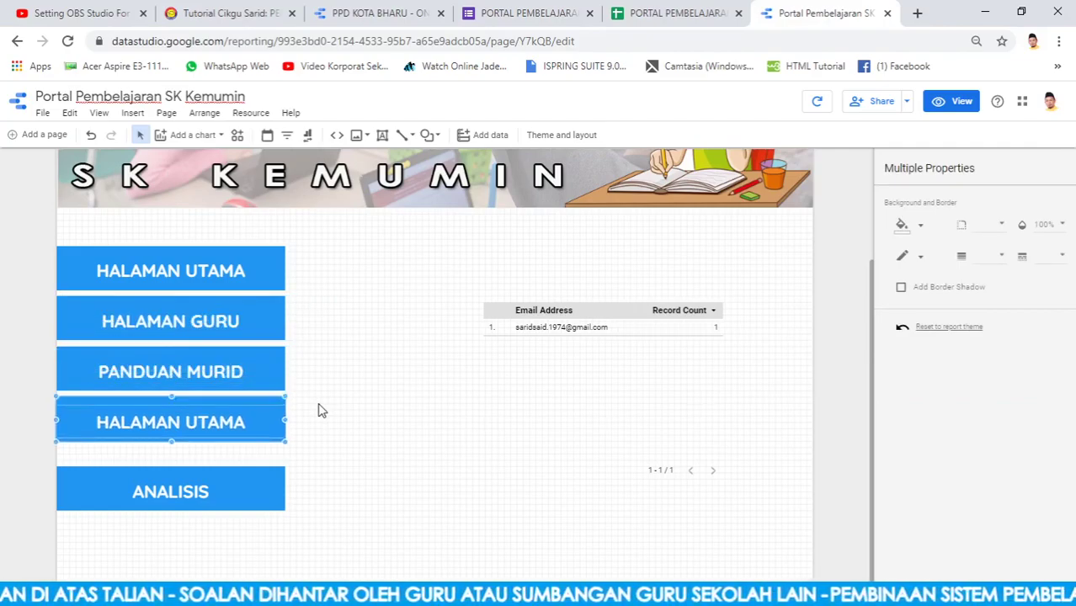
key(Down)
key(Down)
key(Down)
key(Up)
key(Up)
key(Up)
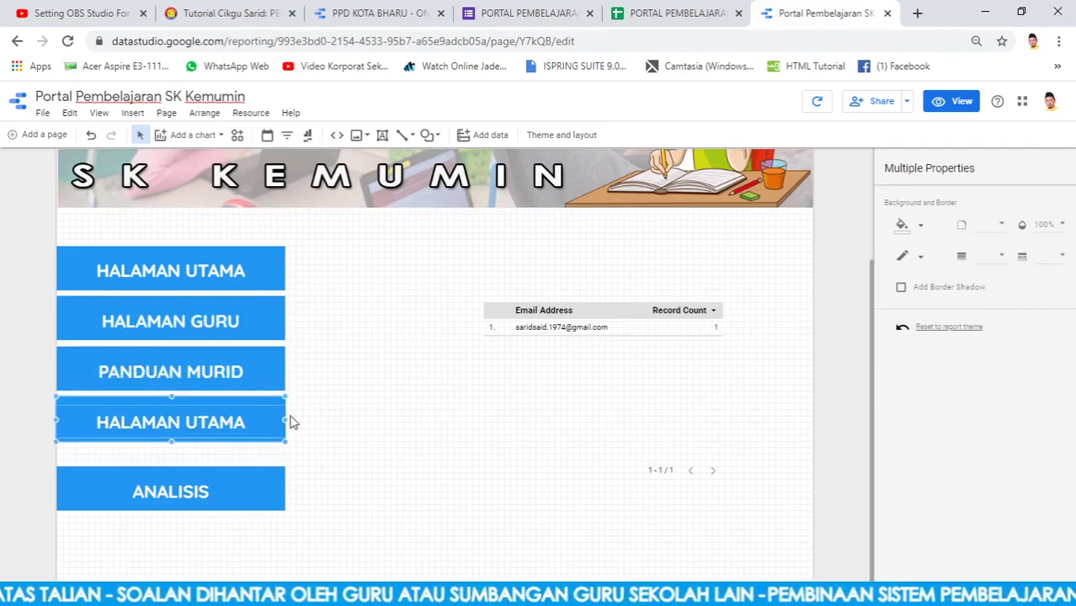
Replace the copied HALAMAN UTAMA label with PANDUAN GURU.
drag(251, 424, 104, 427)
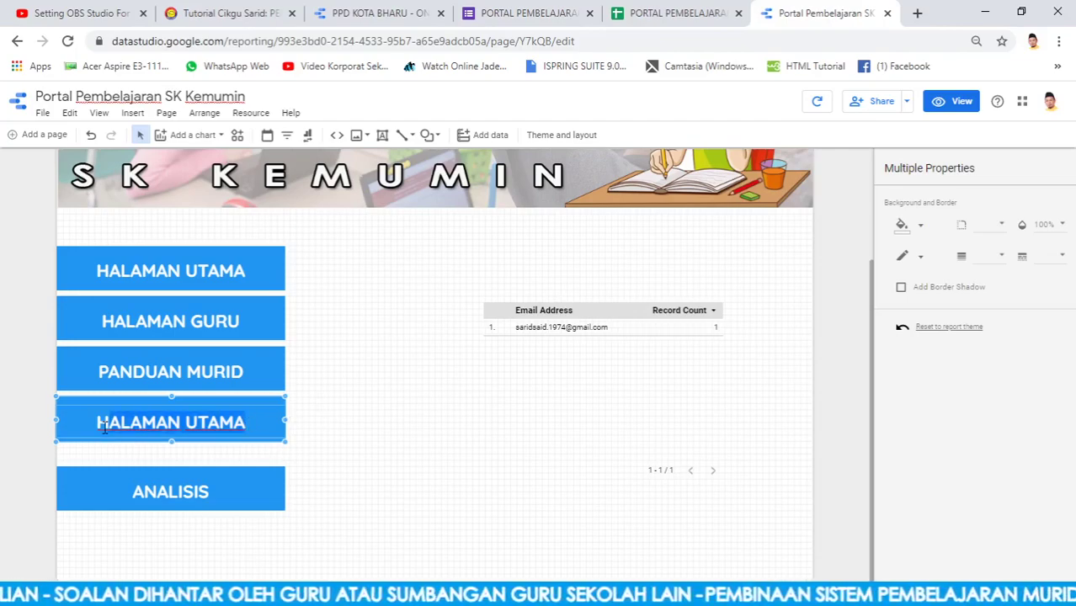
key(BackSpace)
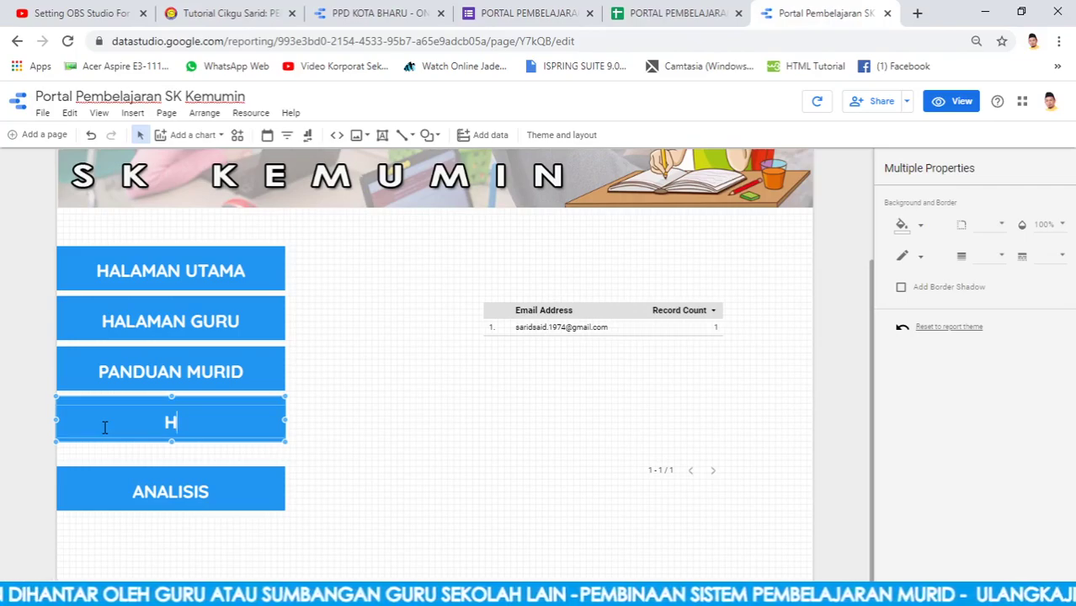
text(PAND)
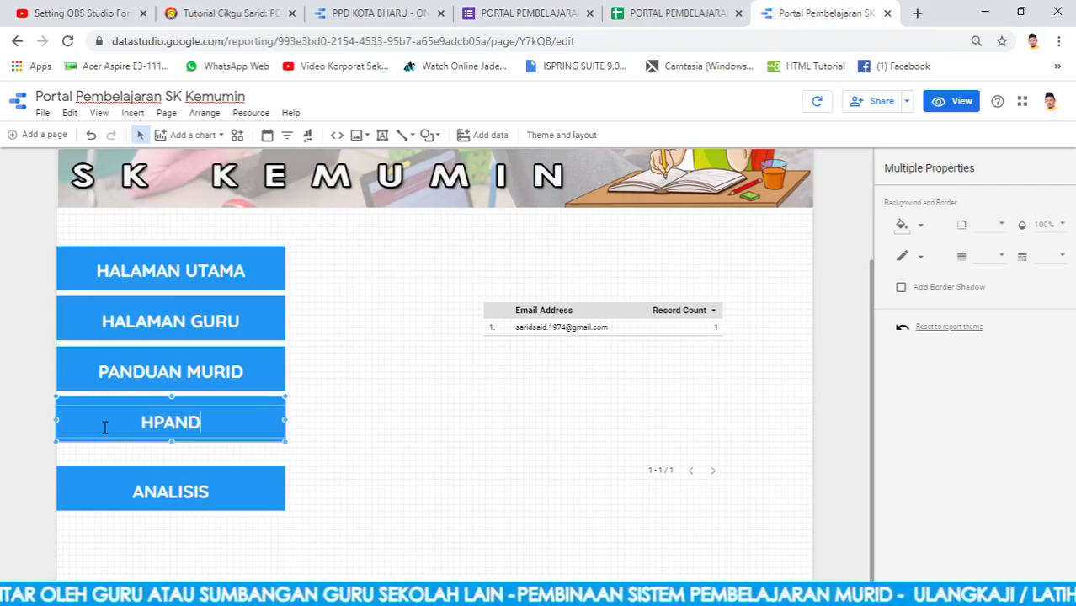
text(UAN GURU)
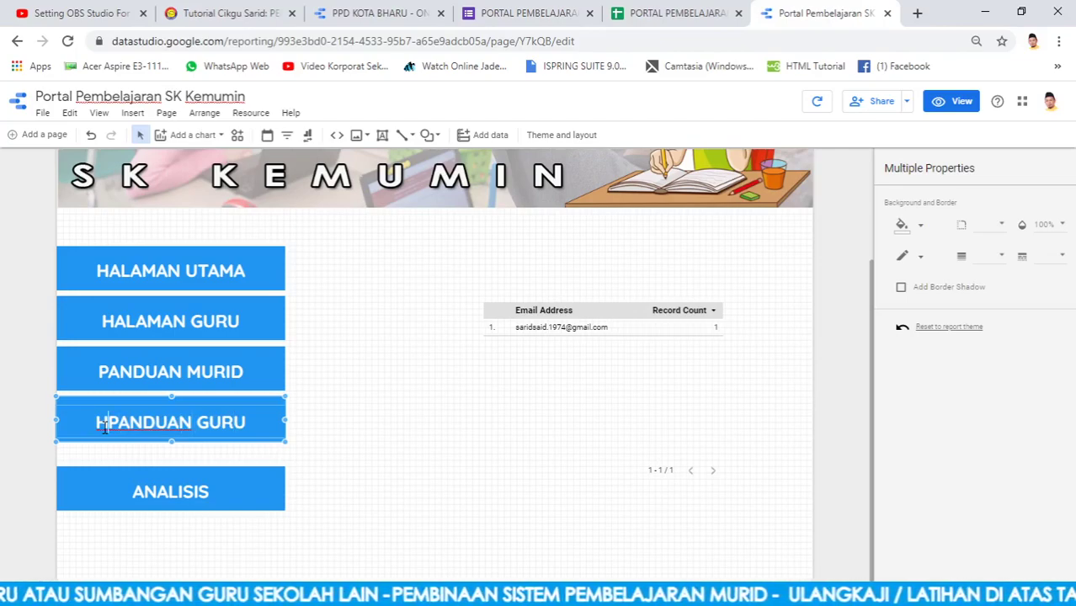
click(104, 428)
key(BackSpace)
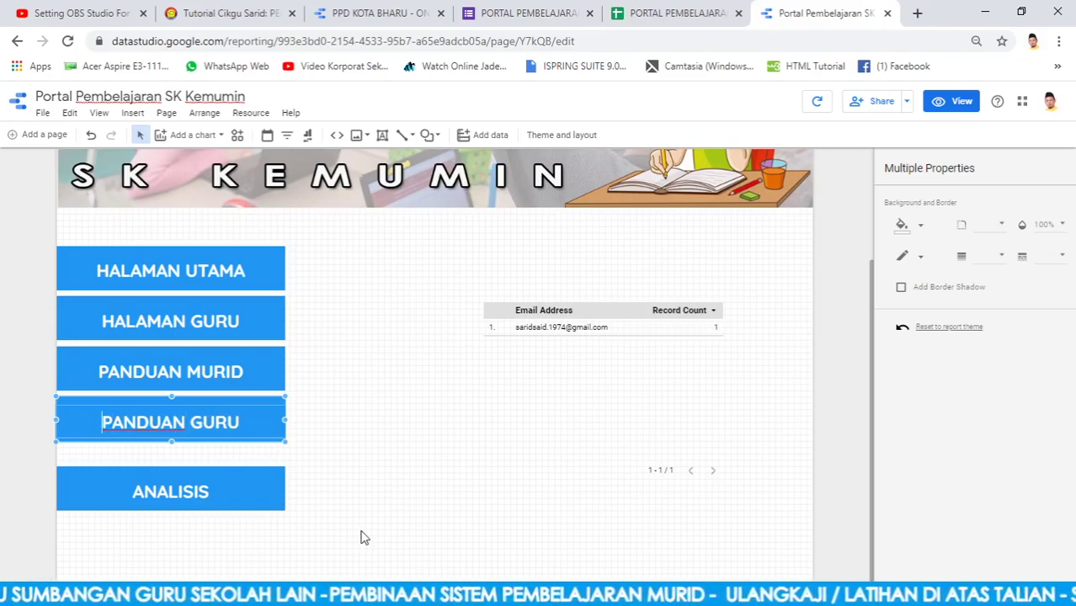
Move ANALISIS up directly beneath PANDUAN GURU.
drag(342, 531, 38, 451)
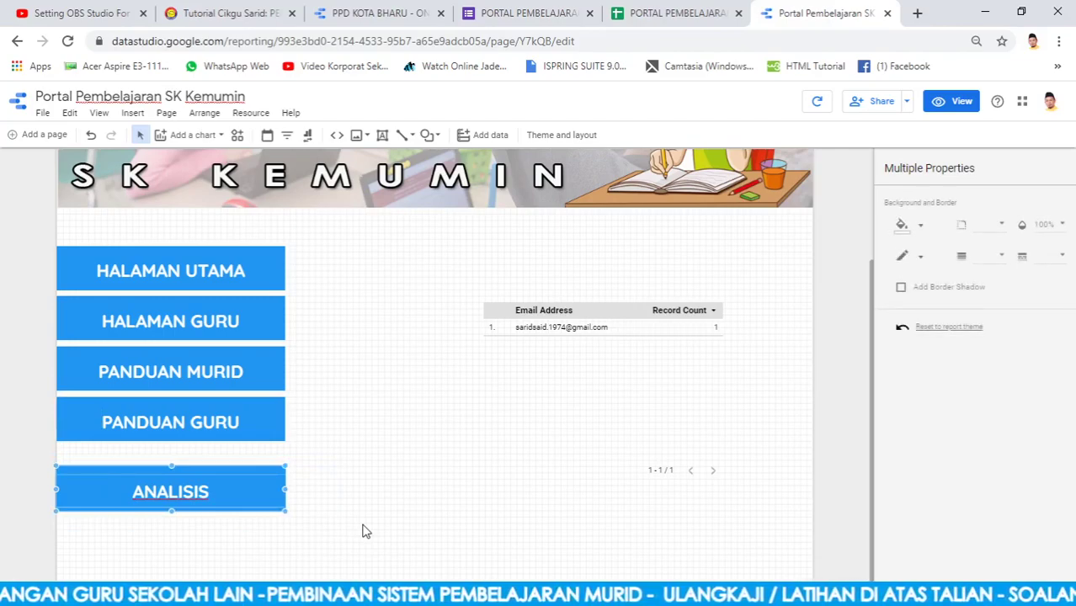
key(Up)
key(Up)
key(Up)
click(451, 480)
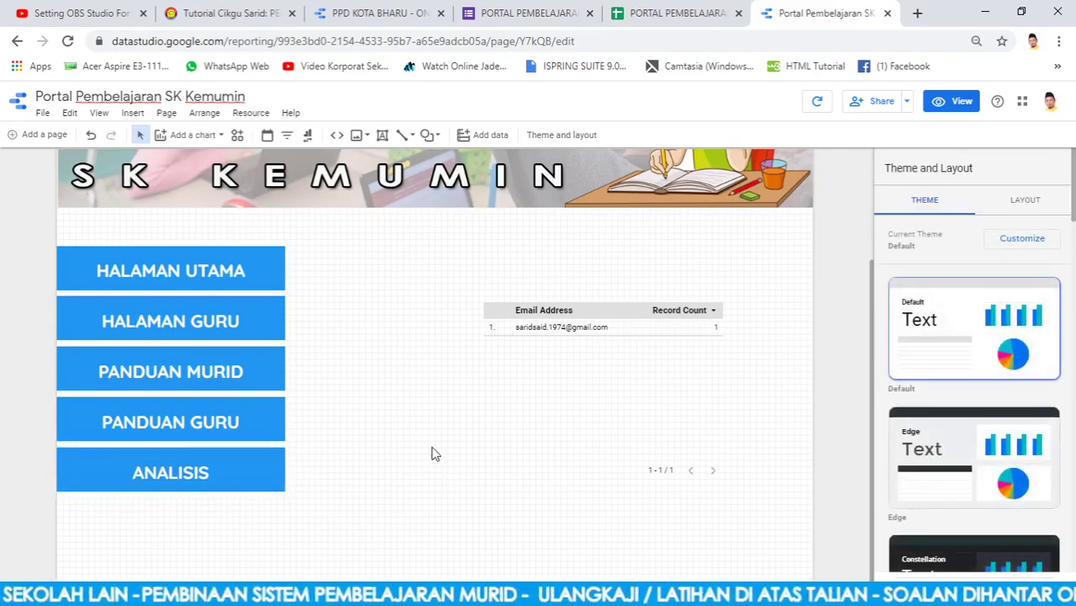
Place the Email Address / Record Count table beside the button menu and widen it rightward.
click(579, 311)
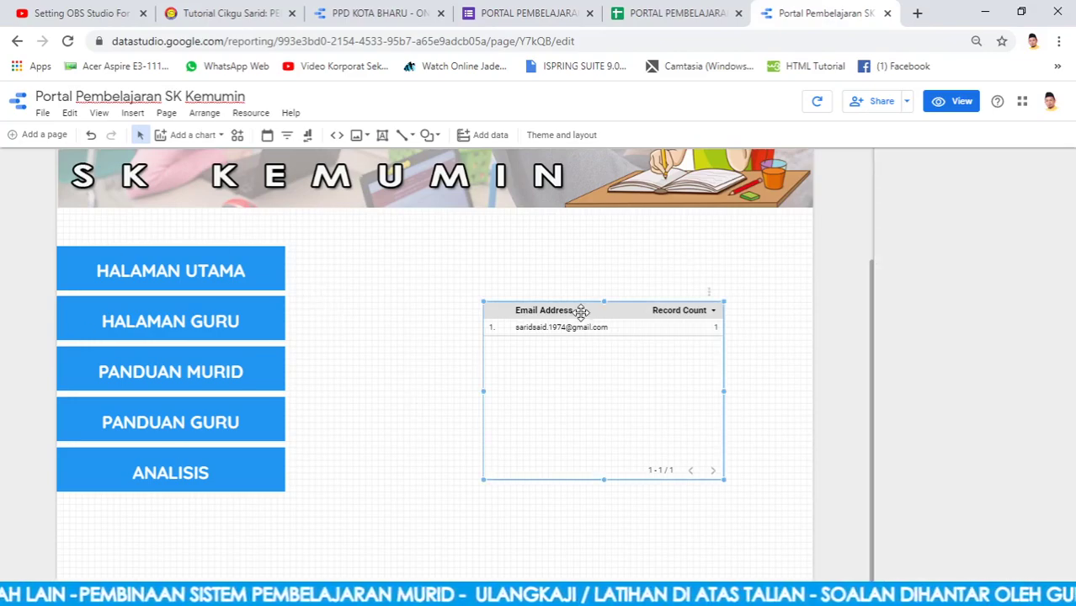
drag(652, 338, 495, 293)
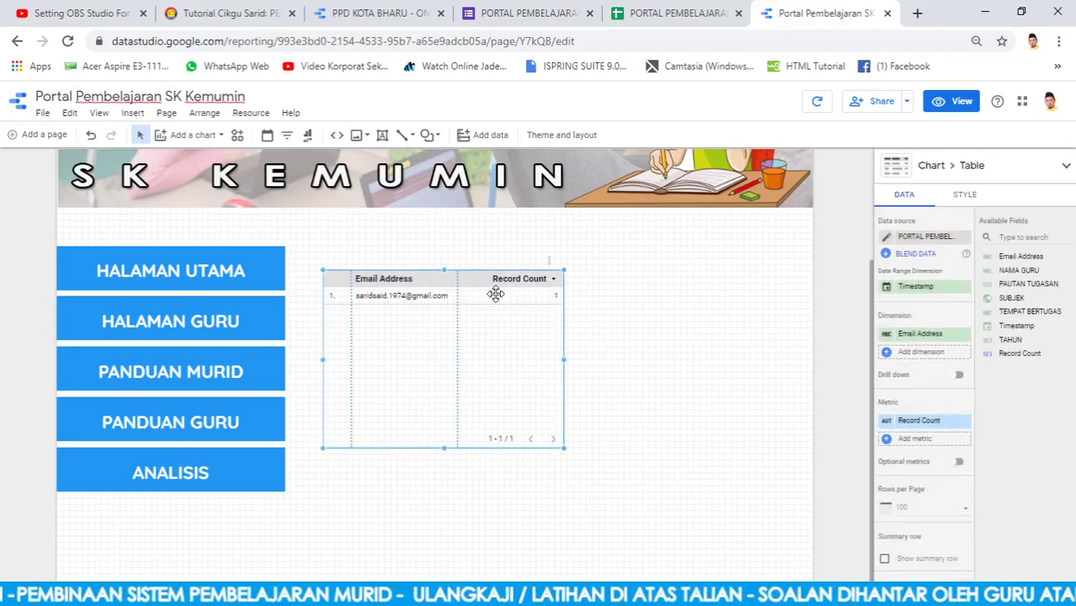
drag(422, 284, 428, 270)
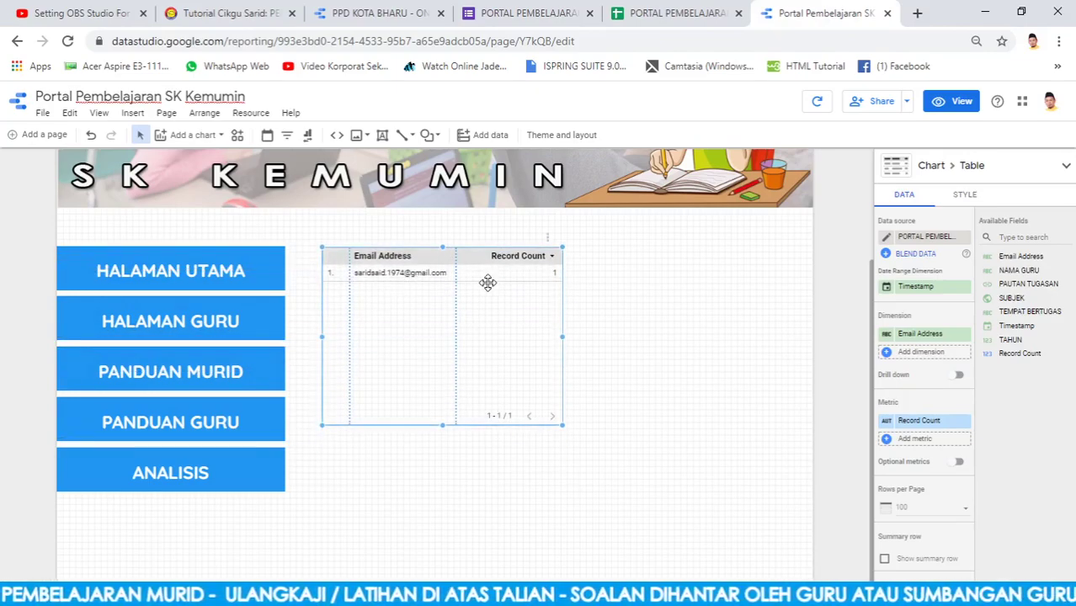
click(473, 281)
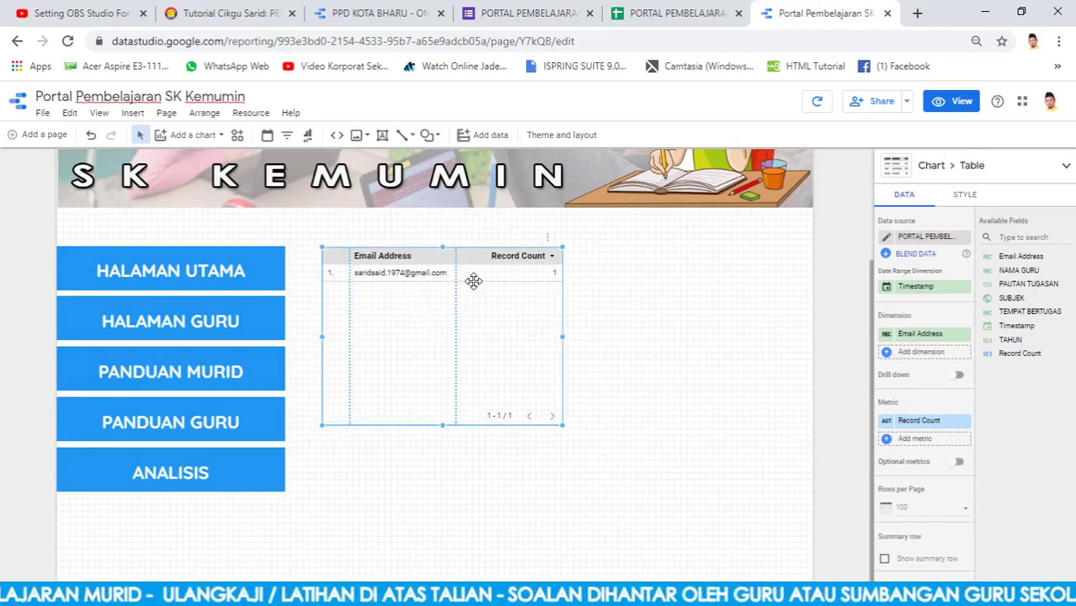
drag(560, 336, 776, 356)
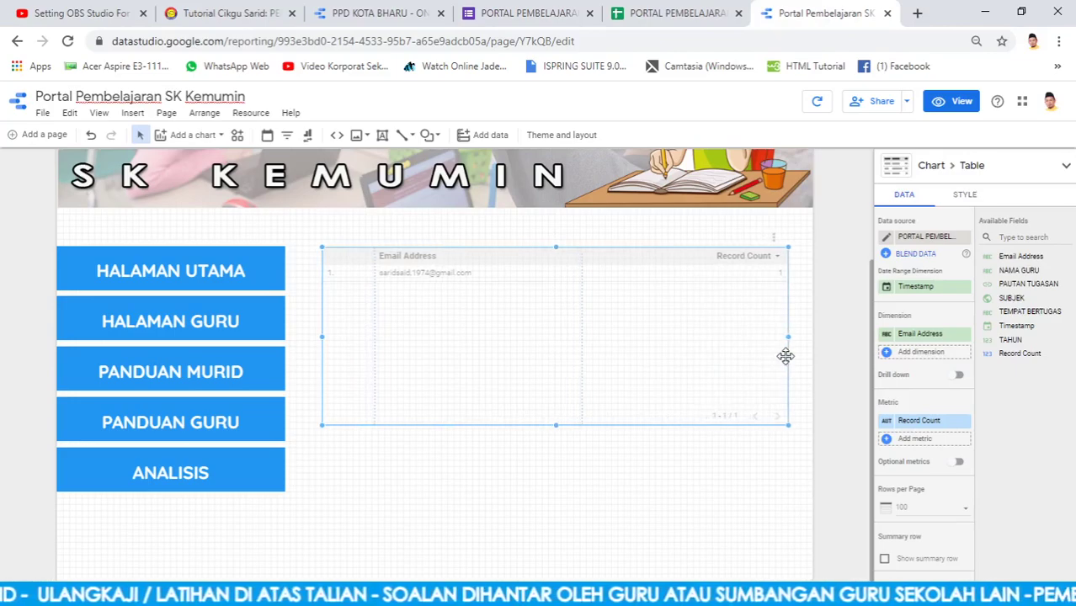
drag(776, 356, 787, 355)
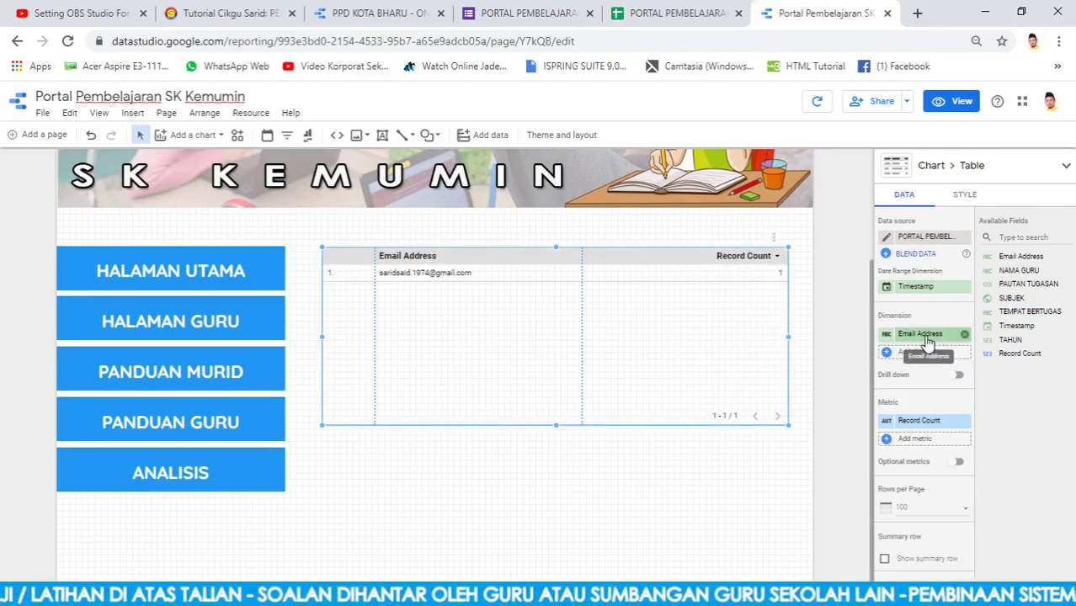
Set the table dimensions to SUBJEK, TAHUN and PAUTAN TUGASAN.
click(925, 335)
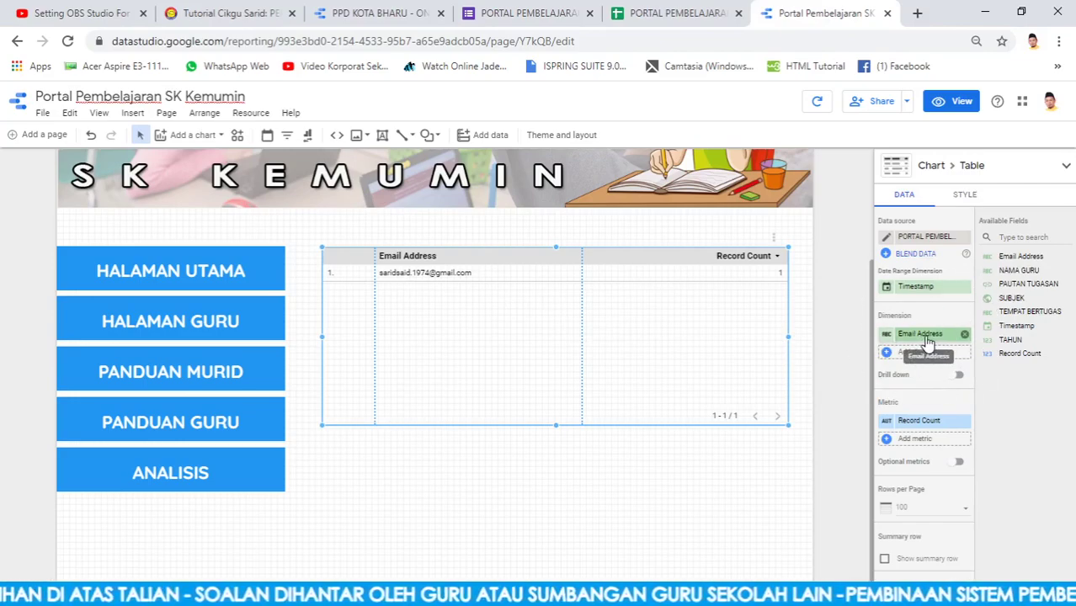
scroll(958, 378, down, 1)
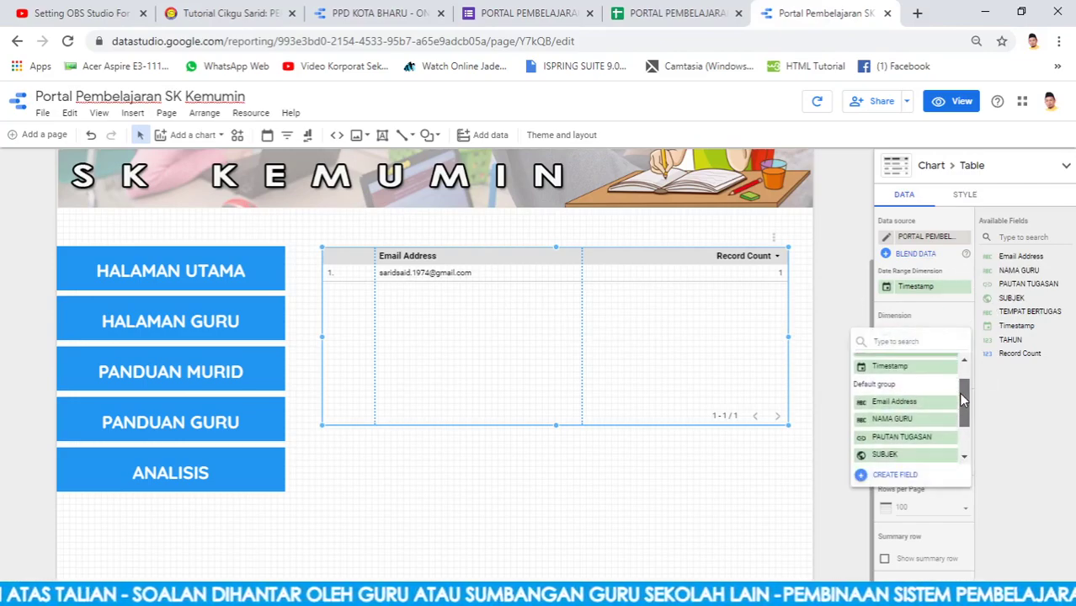
scroll(958, 395, down, 1)
scroll(958, 405, down, 1)
click(903, 411)
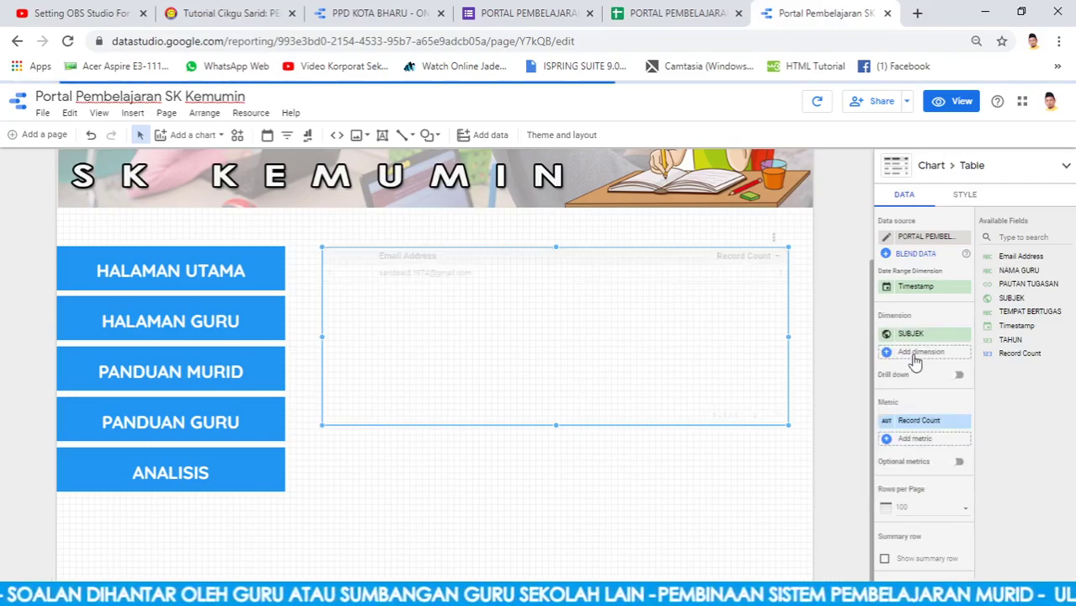
click(915, 355)
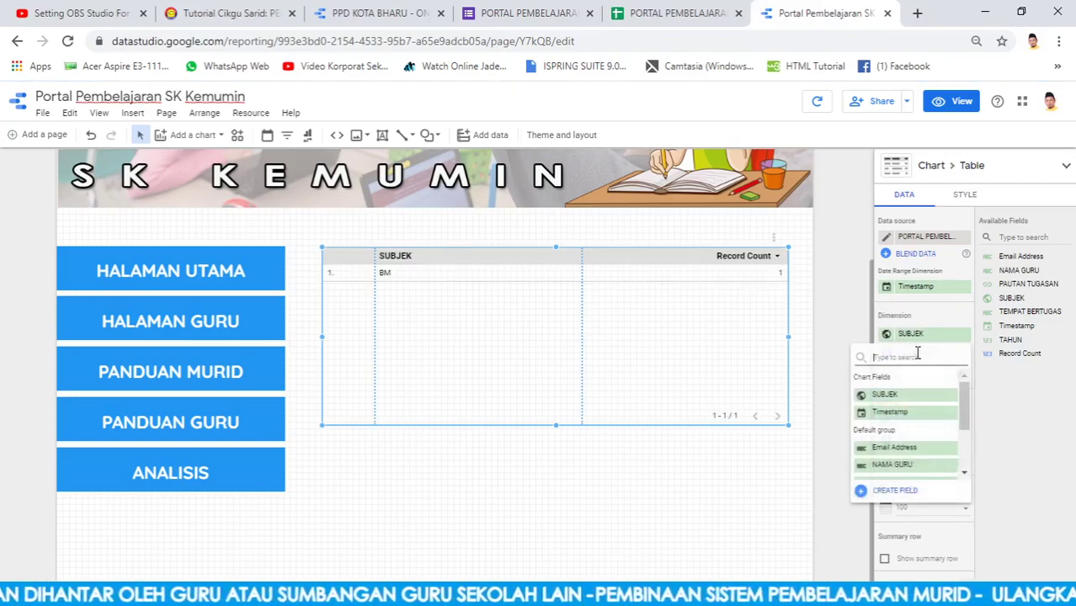
drag(966, 401, 961, 421)
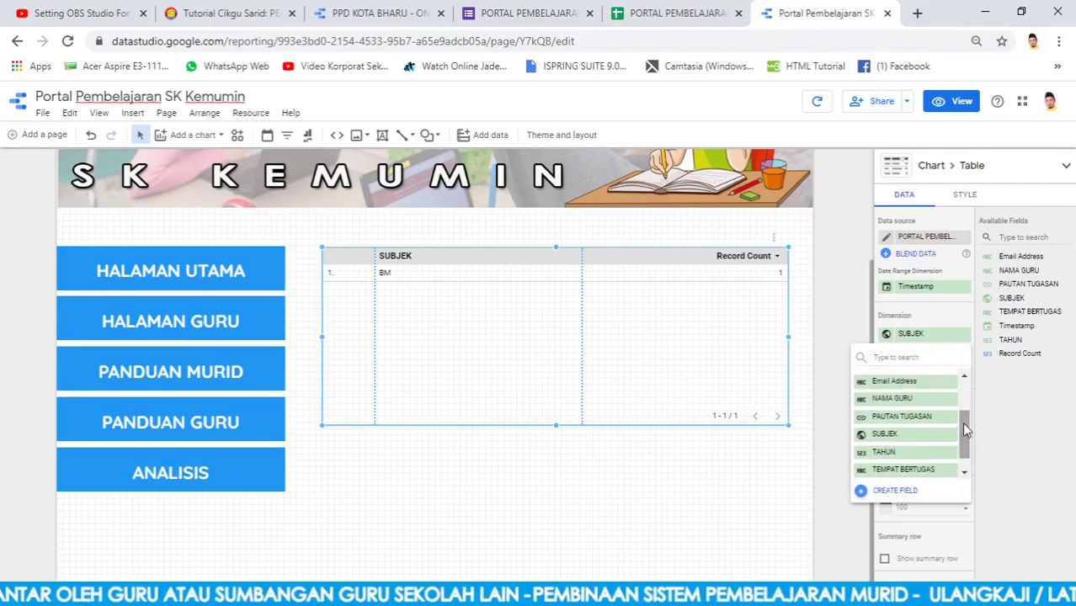
click(915, 455)
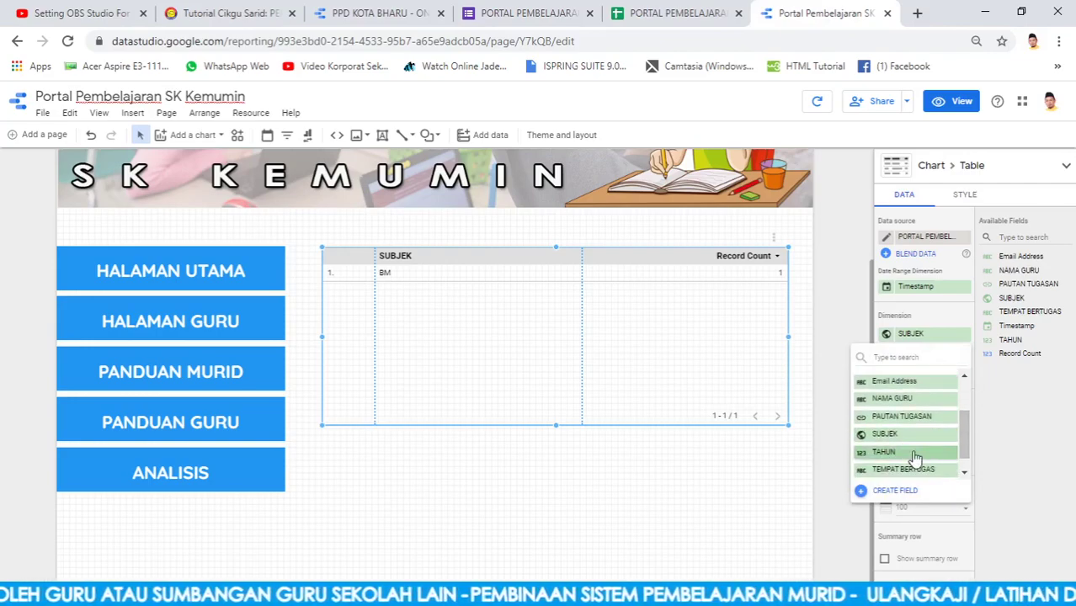
click(923, 372)
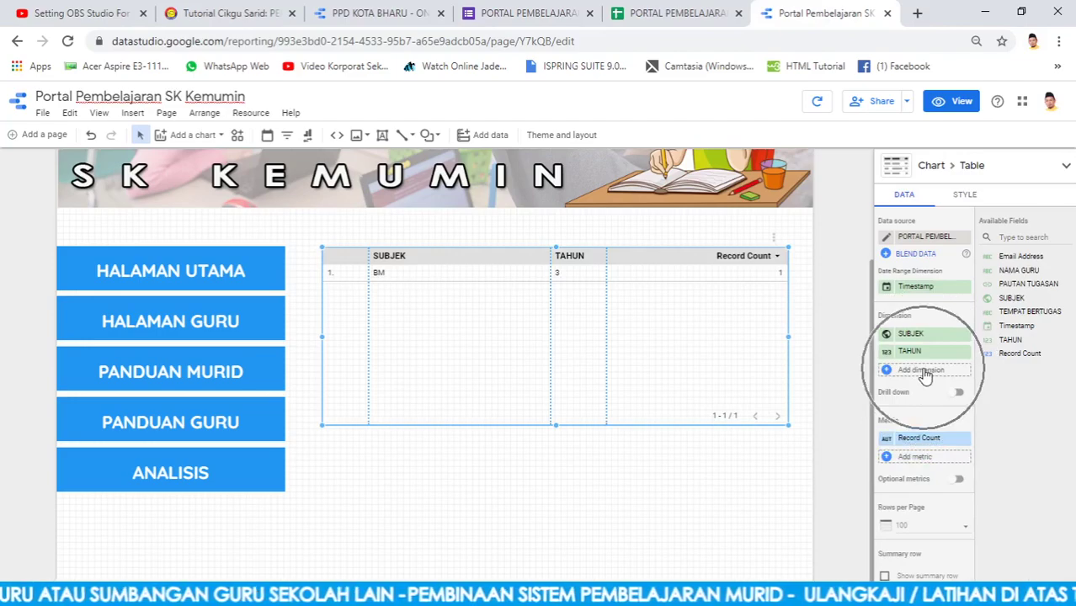
drag(961, 417, 964, 454)
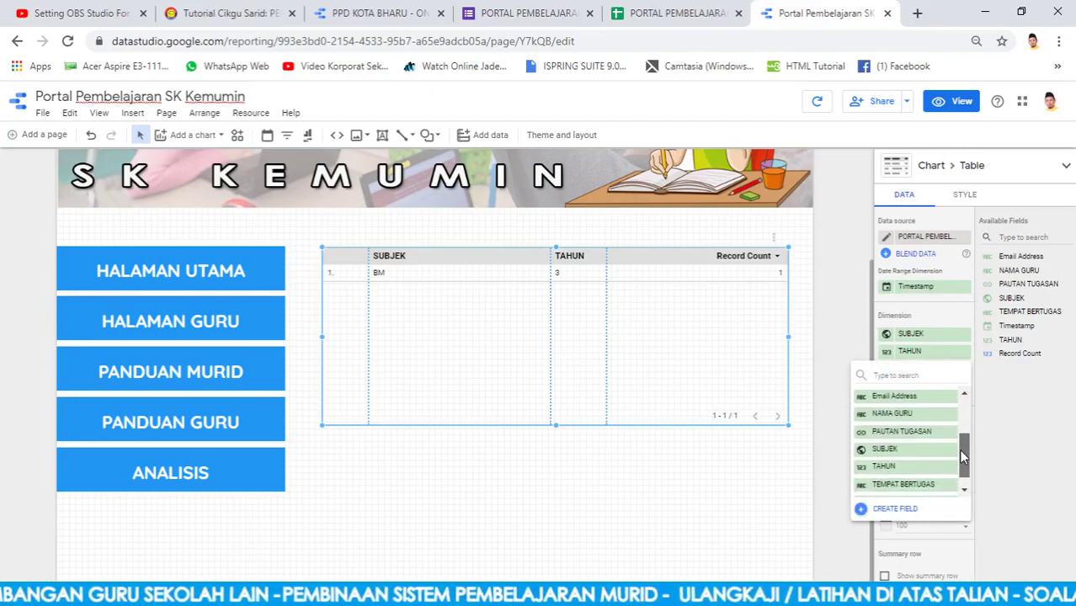
click(925, 443)
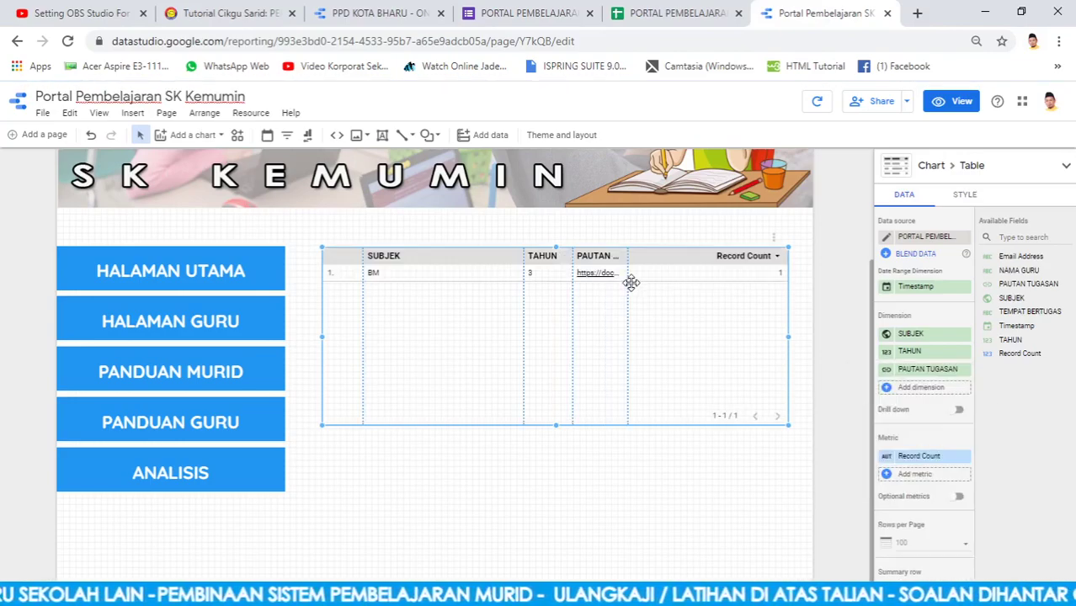
Resize the columns, narrowing SUBJEK and TAHUN and widening PAUTAN TUGASAN.
drag(628, 289, 681, 299)
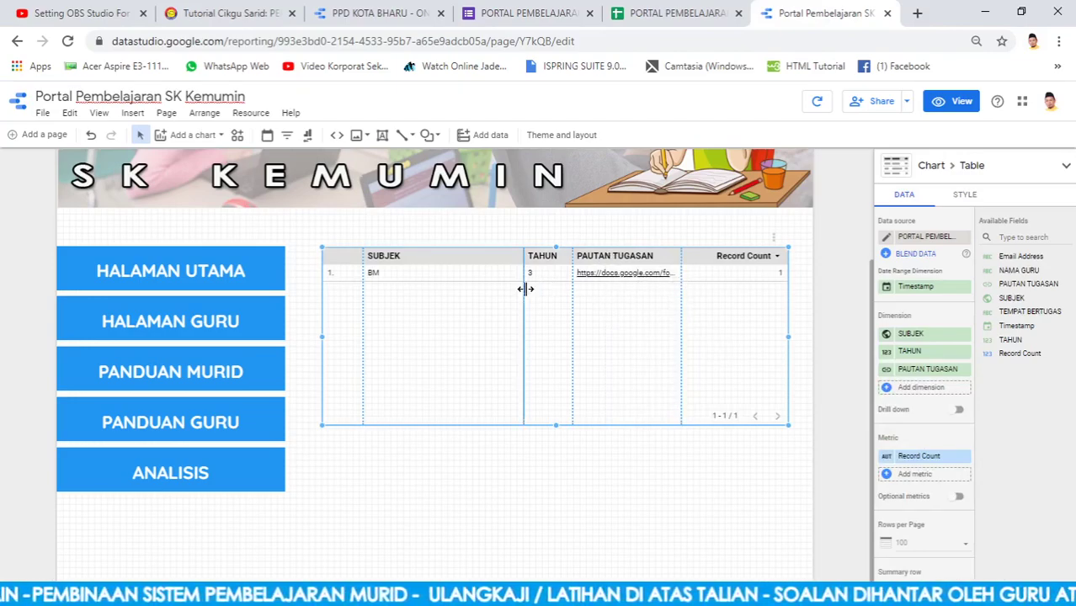
drag(524, 289, 425, 291)
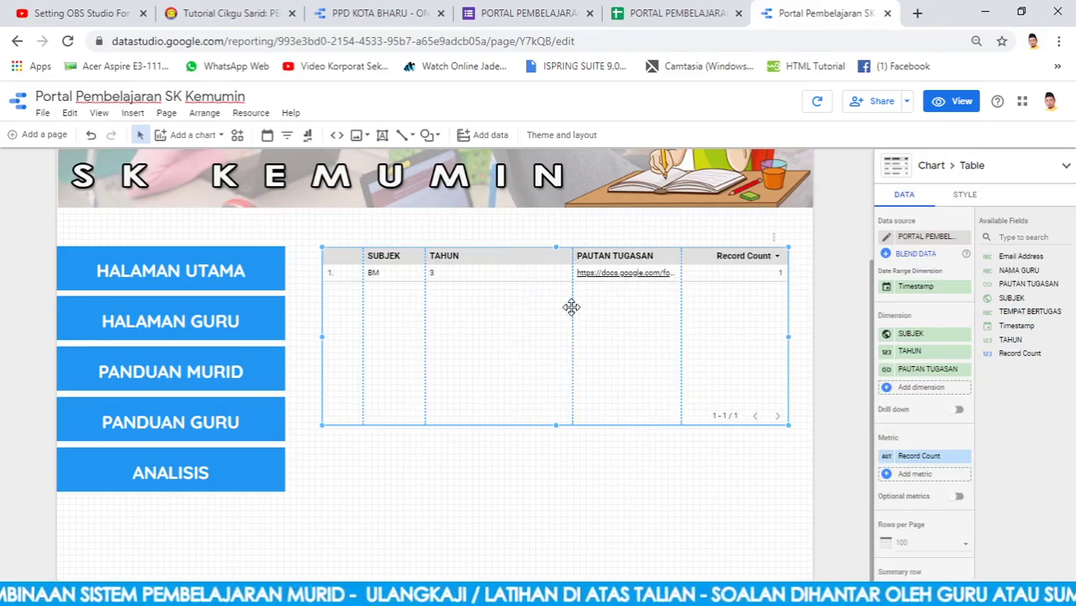
drag(573, 303, 496, 309)
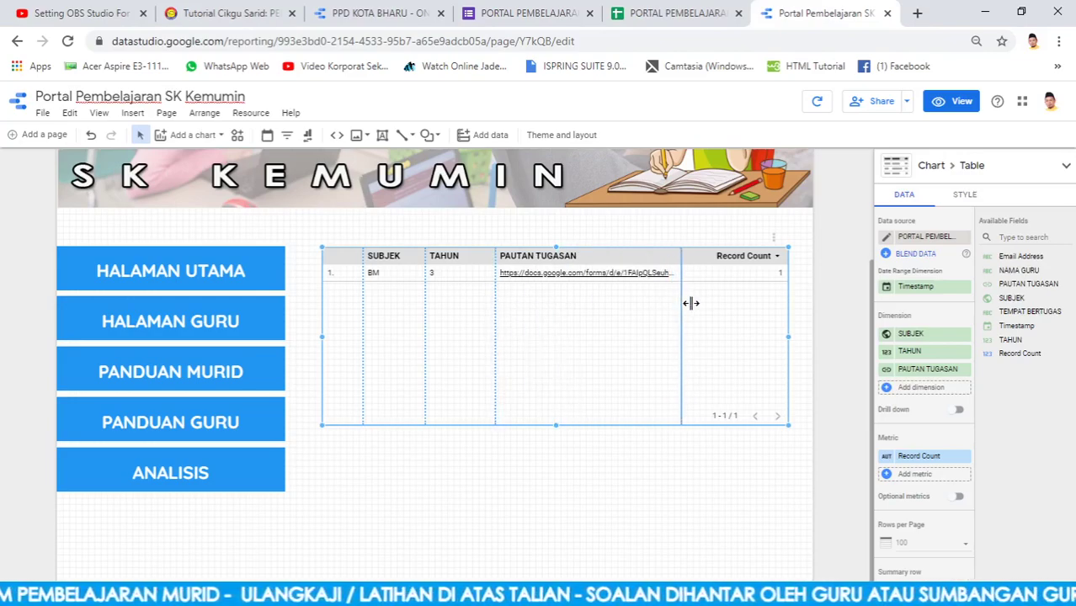
drag(677, 293, 690, 301)
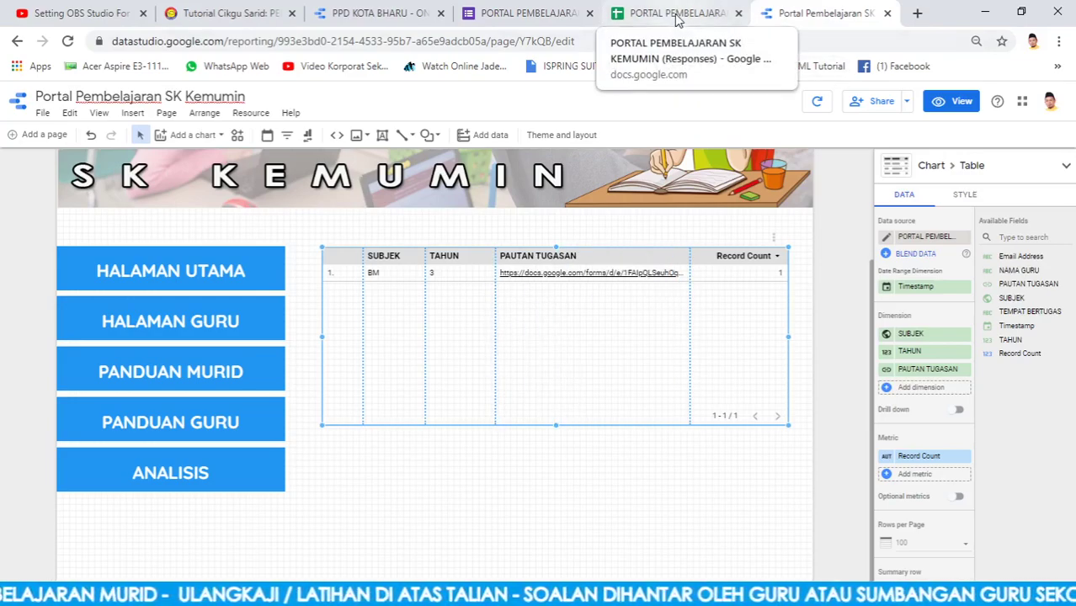
Switch to the Google Form and open it in the editor, leaving the response page.
click(529, 13)
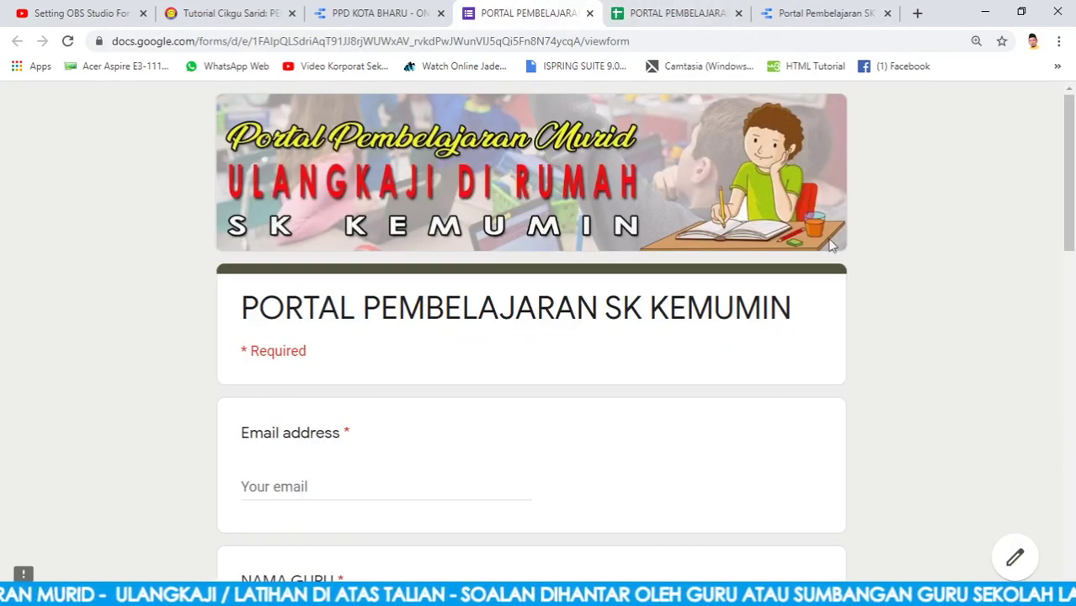
scroll(926, 380, down, 3)
scroll(363, 384, down, 3)
scroll(326, 310, down, 2)
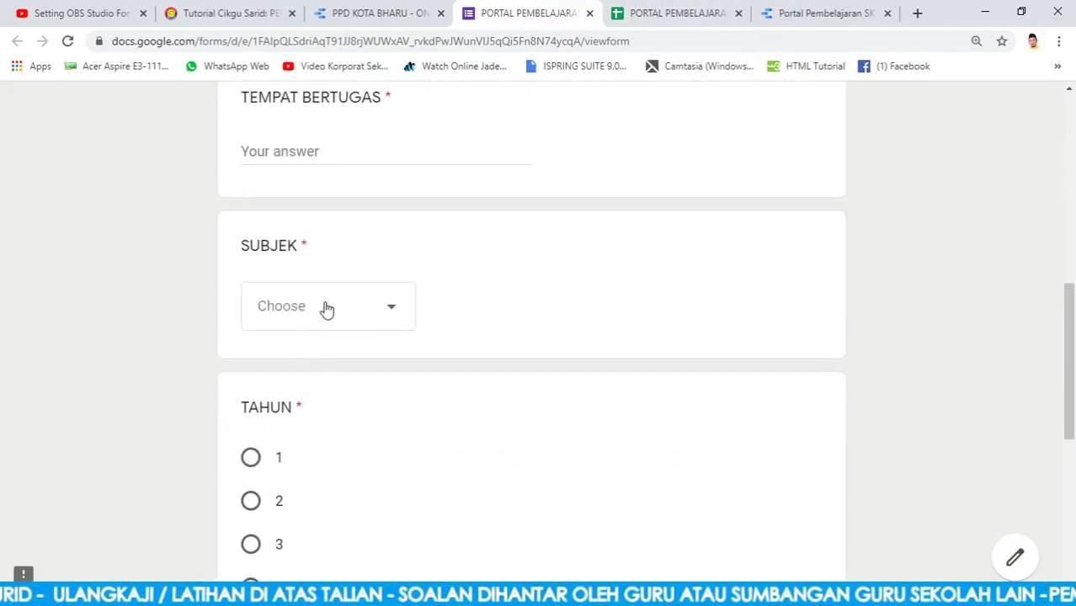
click(1016, 557)
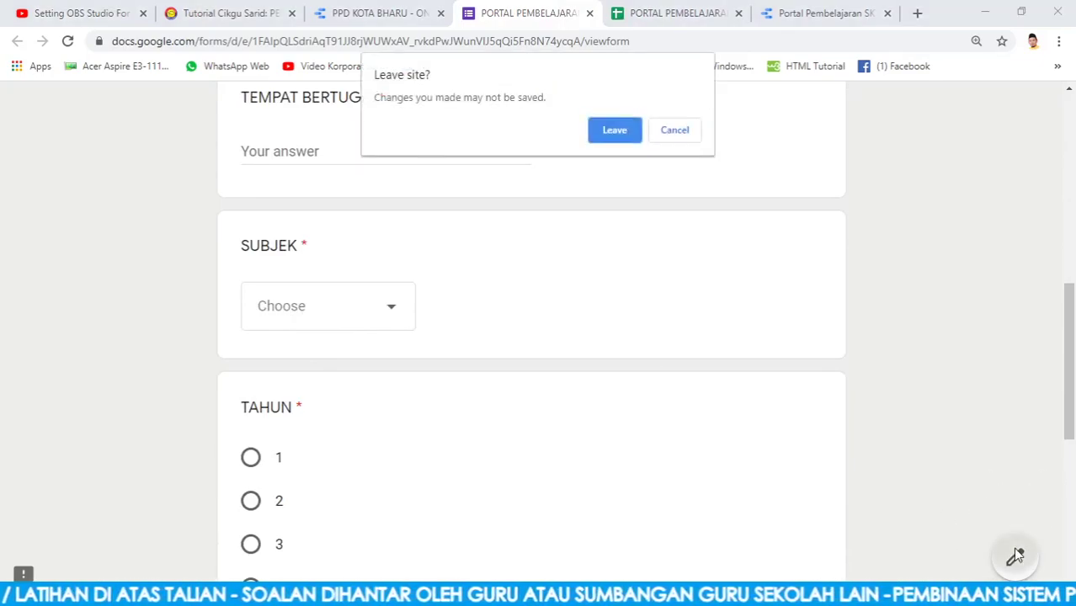
click(613, 131)
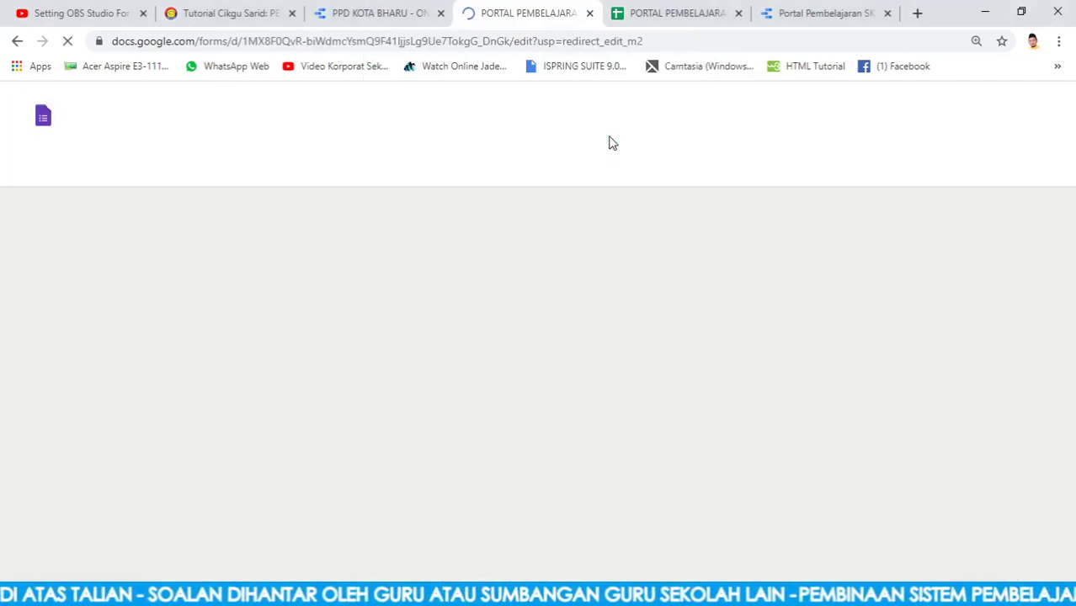
scroll(687, 262, down, 3)
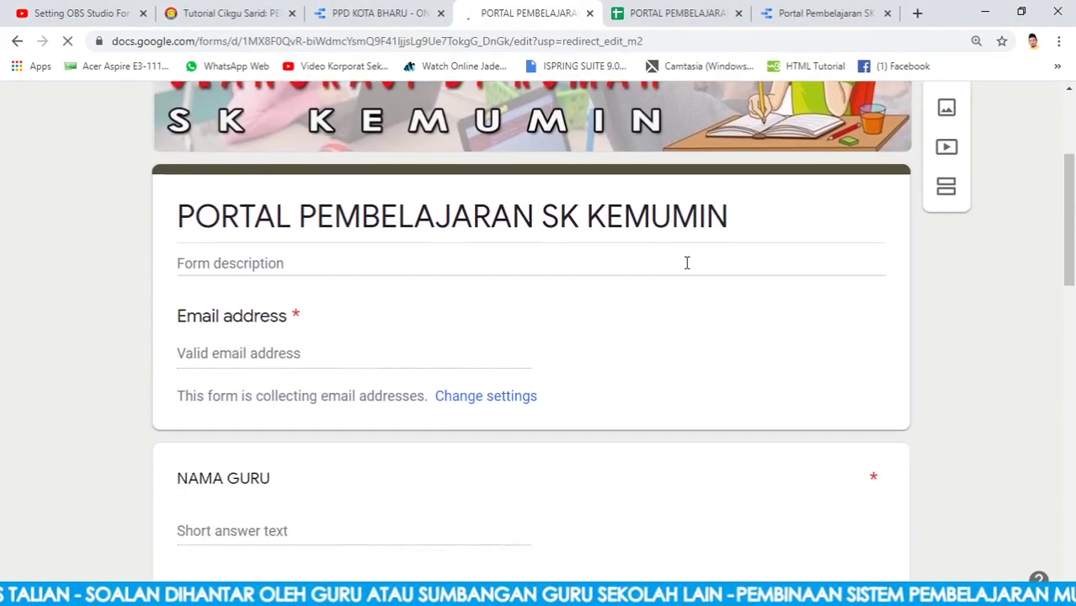
scroll(687, 287, down, 4)
scroll(610, 301, down, 2)
scroll(564, 292, down, 2)
scroll(442, 243, down, 1)
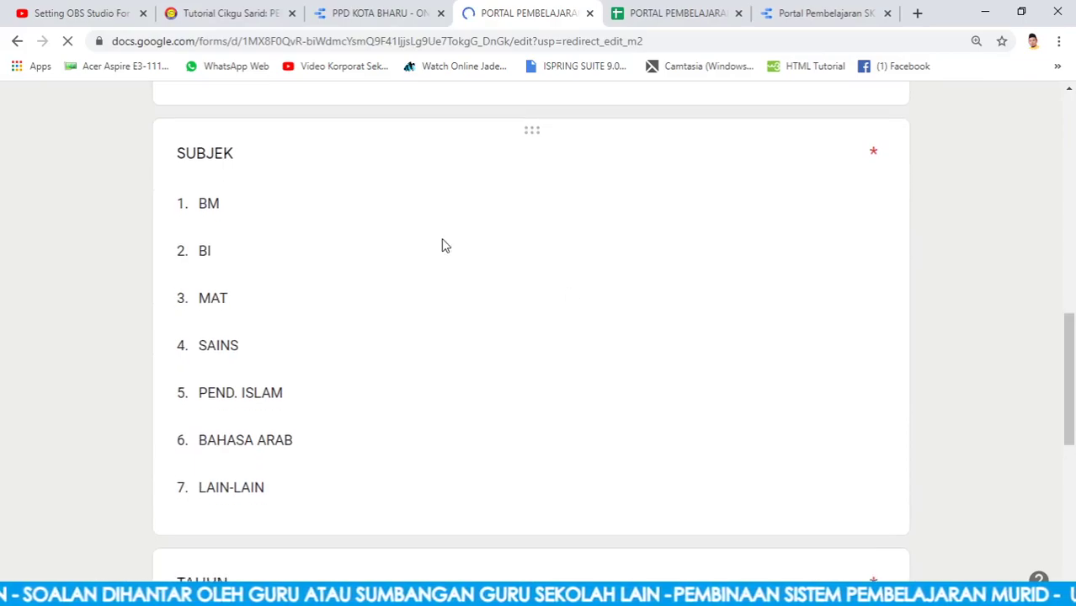
scroll(442, 242, down, 3)
scroll(442, 242, down, 3)
scroll(444, 244, down, 1)
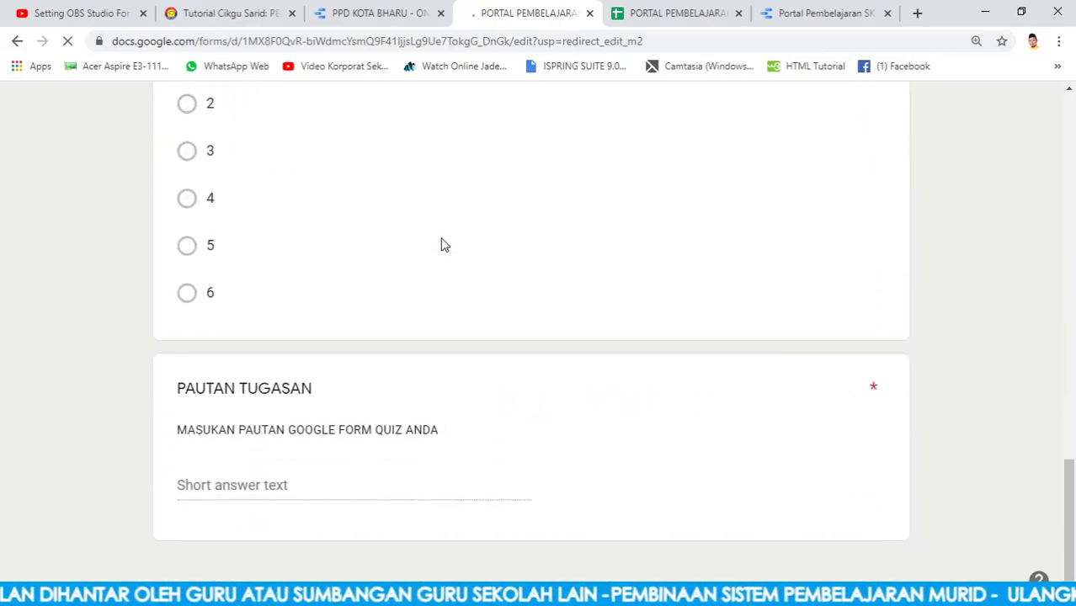
scroll(451, 317, down, 5)
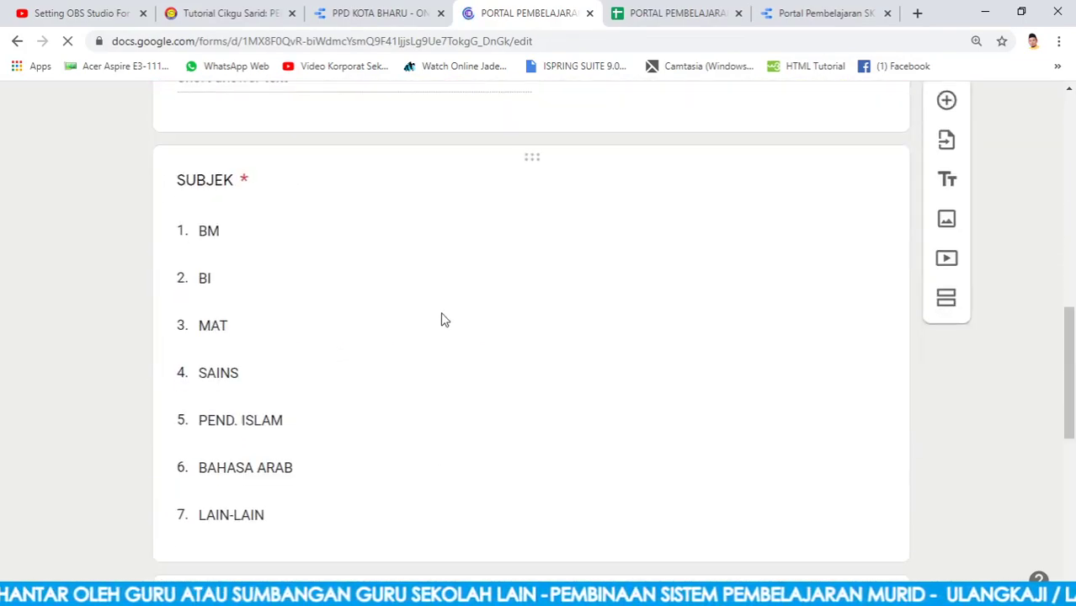
scroll(439, 316, down, 6)
scroll(439, 329, down, 1)
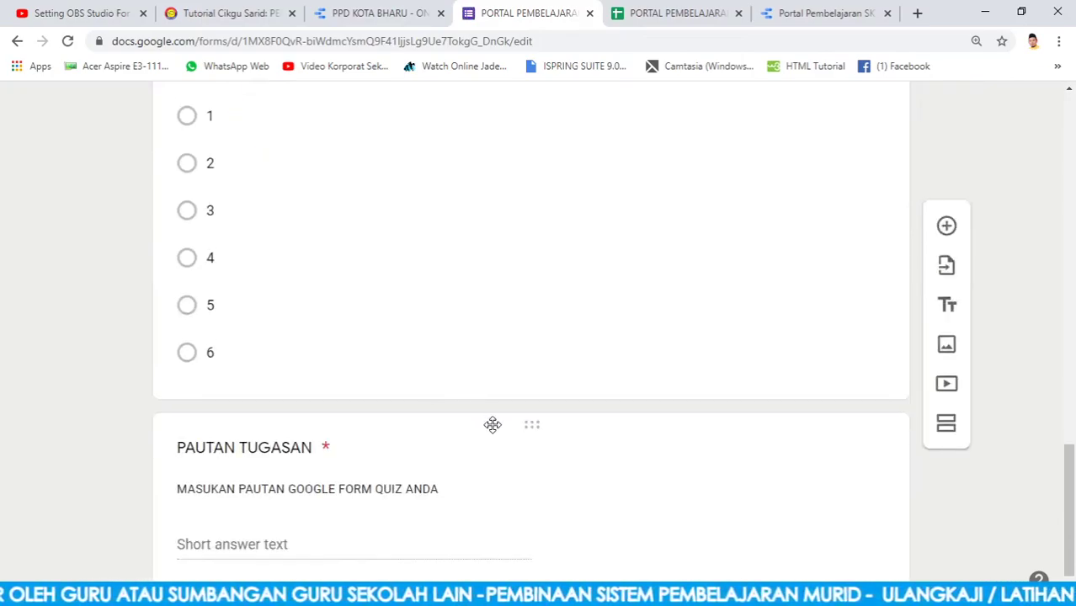
scroll(627, 404, down, 1)
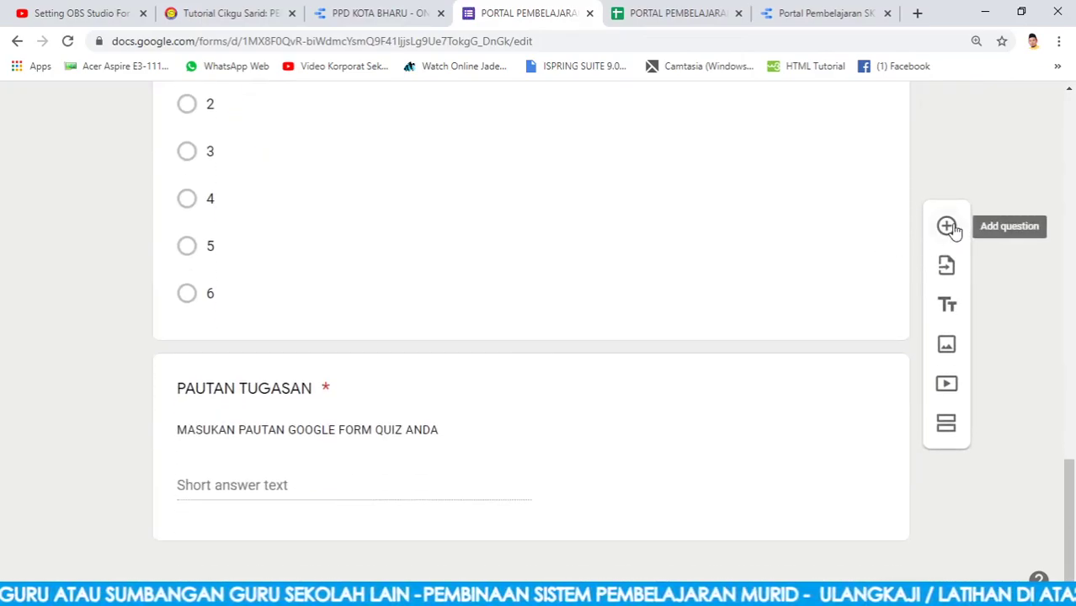
scroll(952, 225, up, 3)
scroll(804, 261, down, 3)
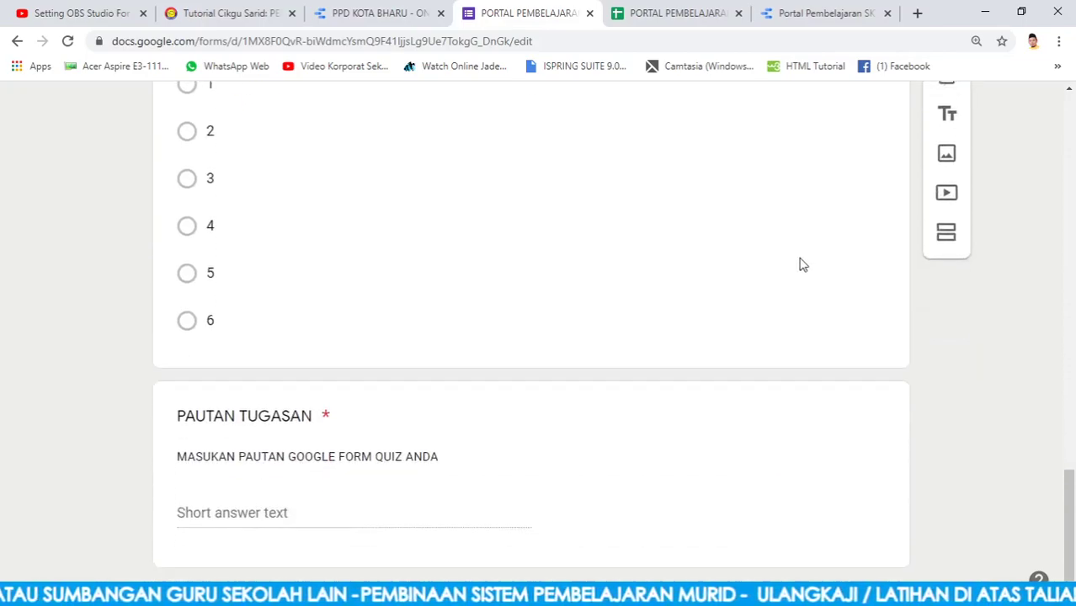
scroll(636, 337, up, 2)
scroll(636, 329, up, 5)
scroll(636, 326, up, 3)
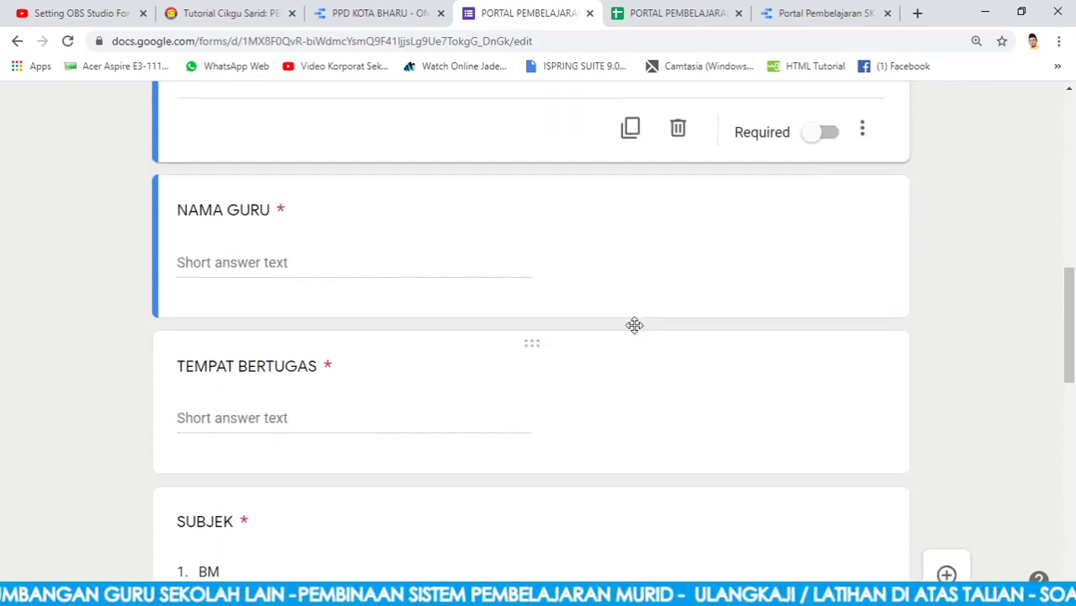
scroll(636, 332, up, 2)
scroll(636, 332, up, 2)
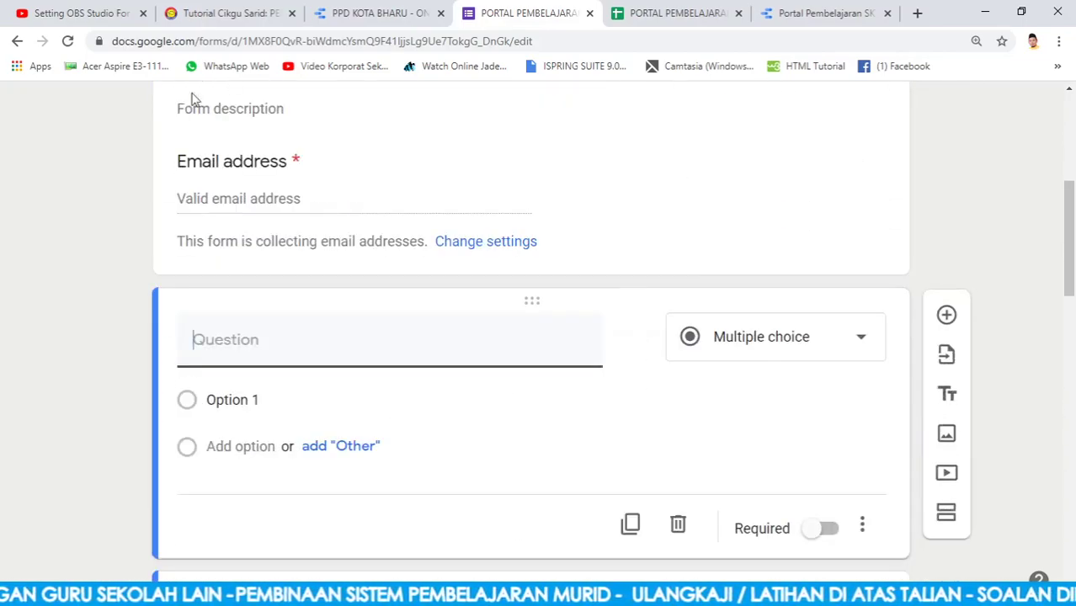
Title the new question 'TAJUK/ TOPIK' and make it a short-answer question.
click(260, 331)
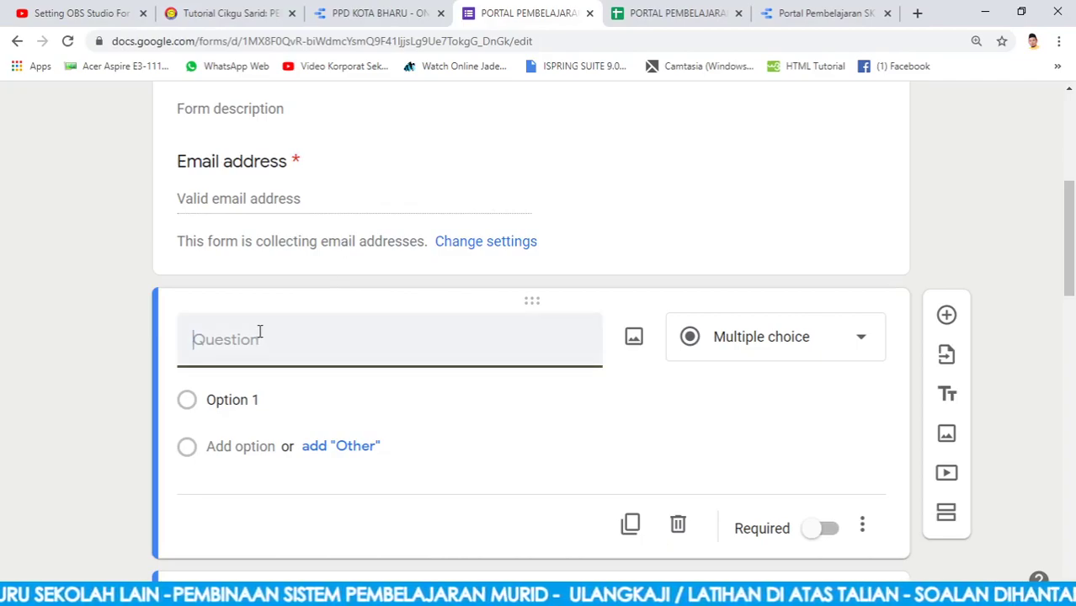
text(TAJUK/ TOPIK)
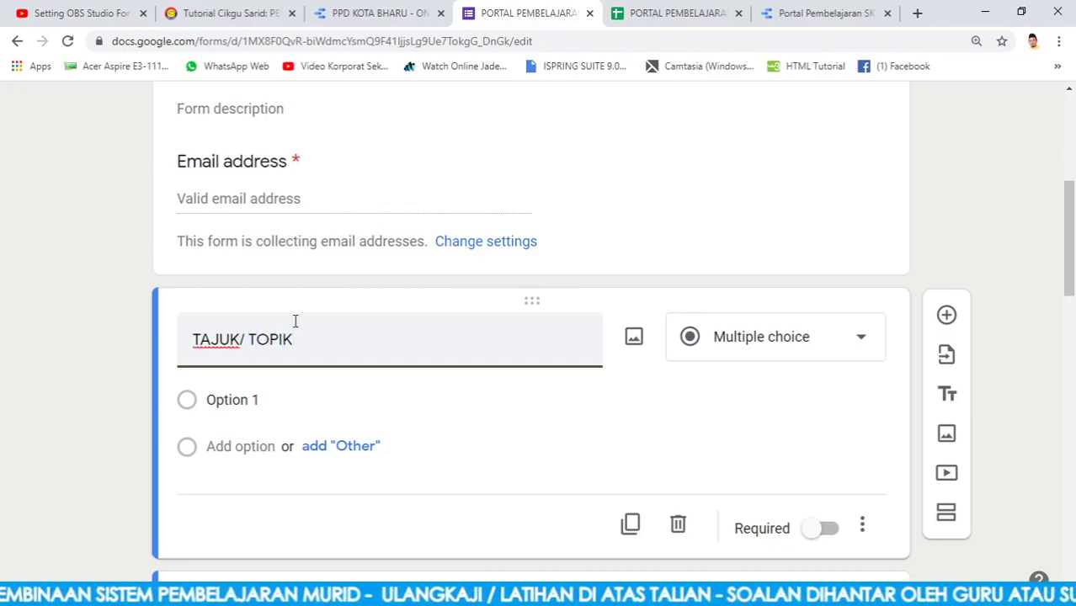
click(753, 337)
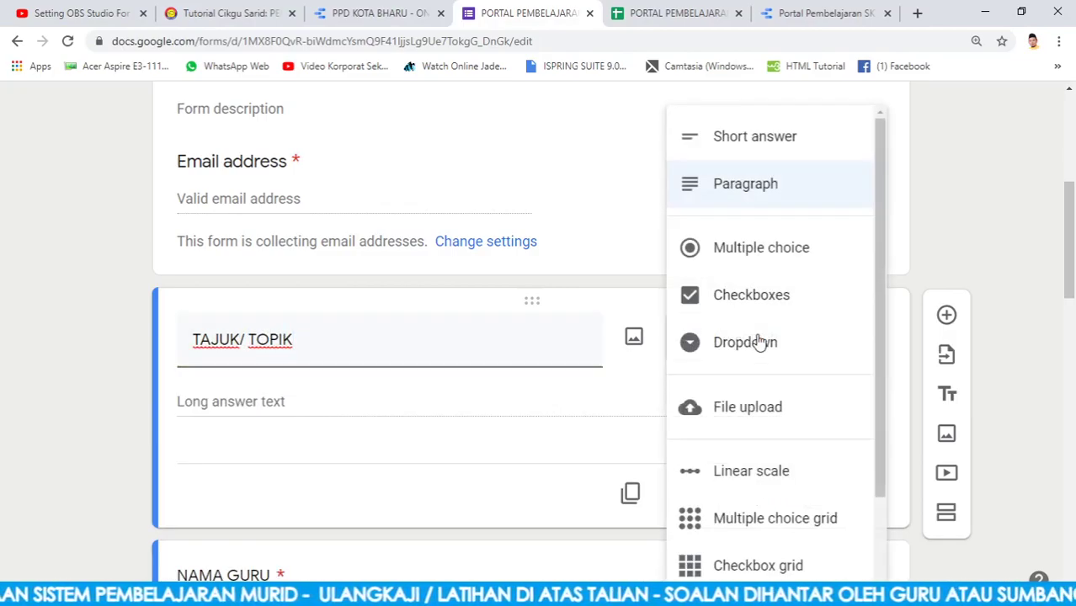
click(766, 152)
Move TAJUK/ TOPIK to just after SUBJEK and mark it required.
drag(167, 292, 165, 492)
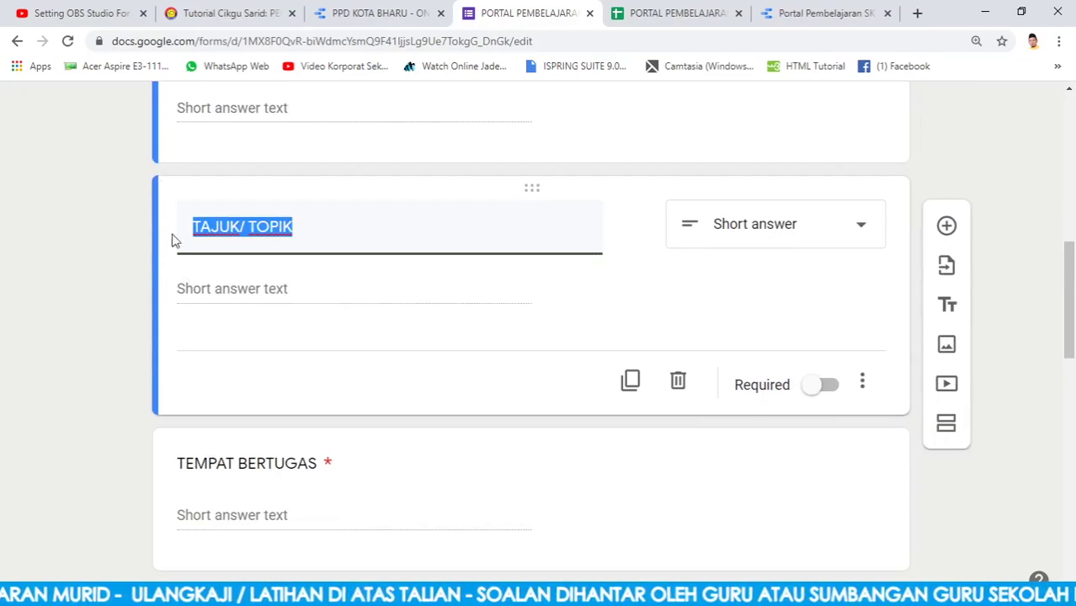
drag(172, 241, 206, 366)
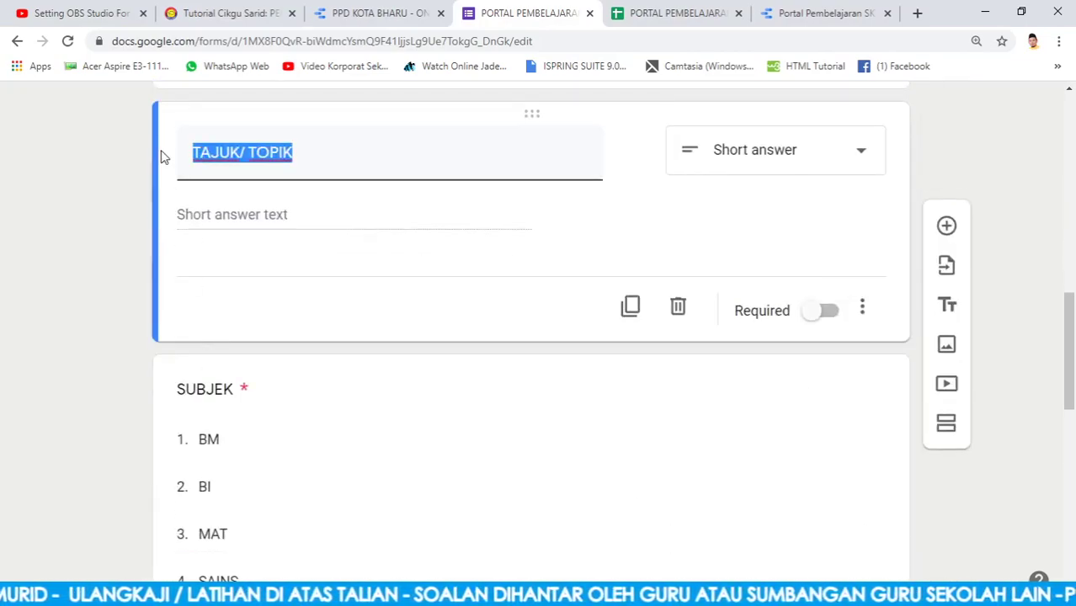
drag(155, 118, 181, 492)
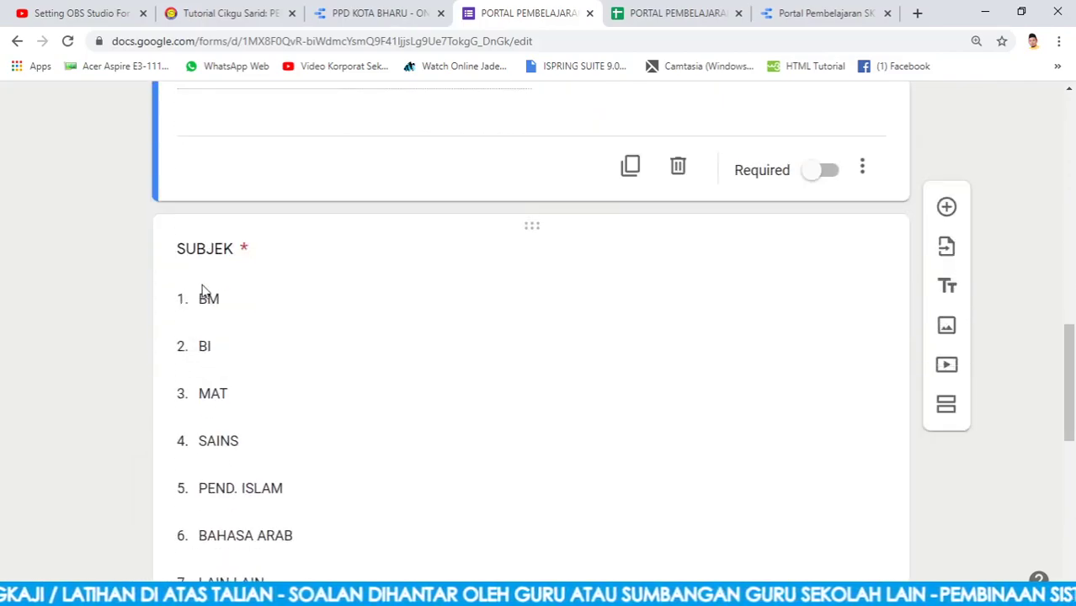
mouse_move(185, 219)
mouse_down()
mouse_move(202, 579)
mouse_move(197, 493)
mouse_up()
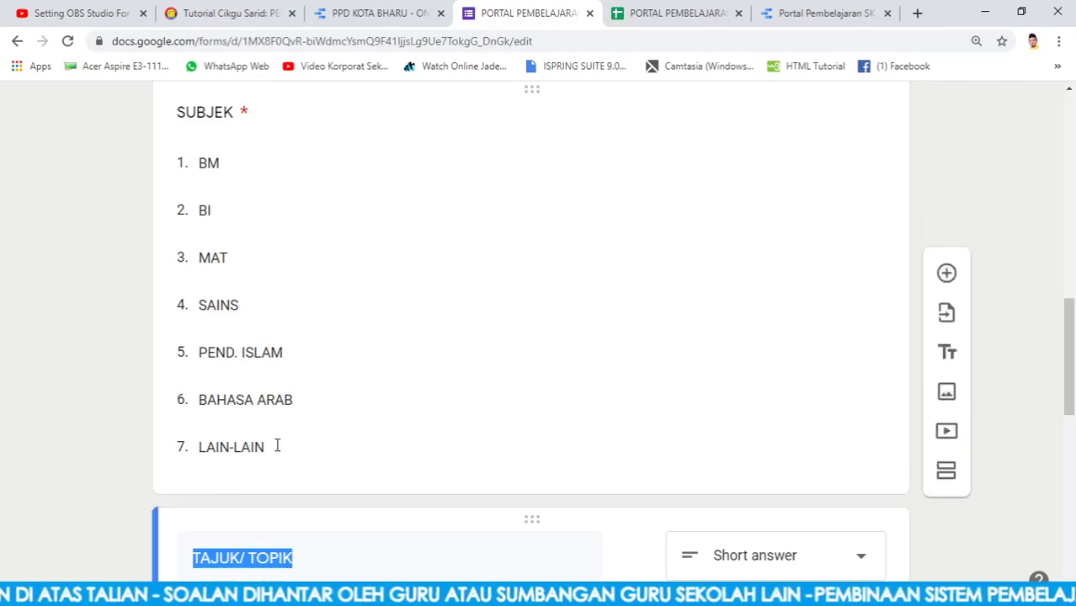
click(1001, 371)
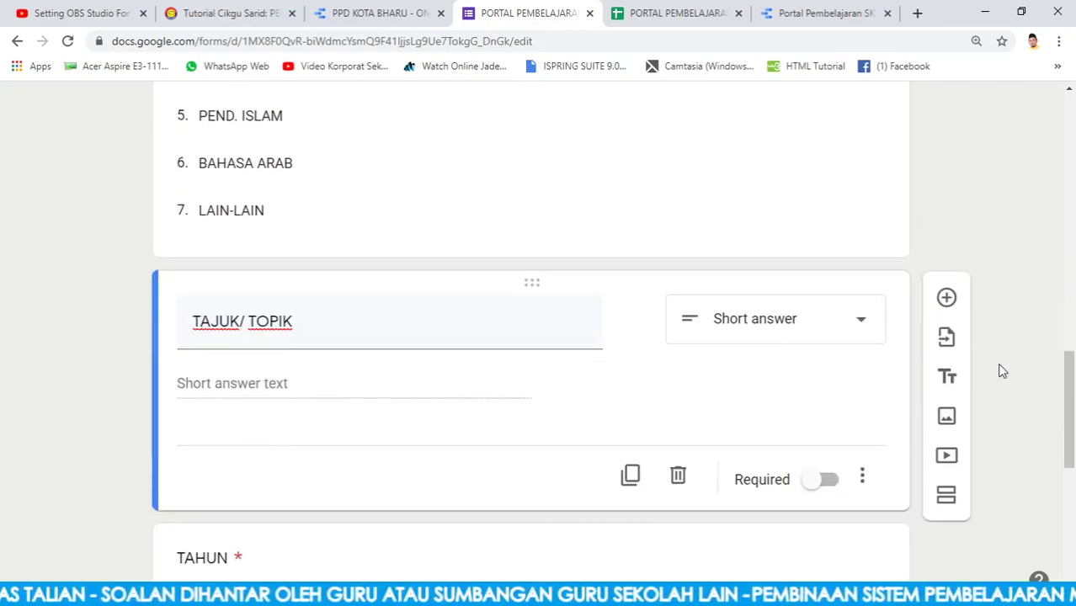
click(835, 486)
scroll(1020, 381, up, 6)
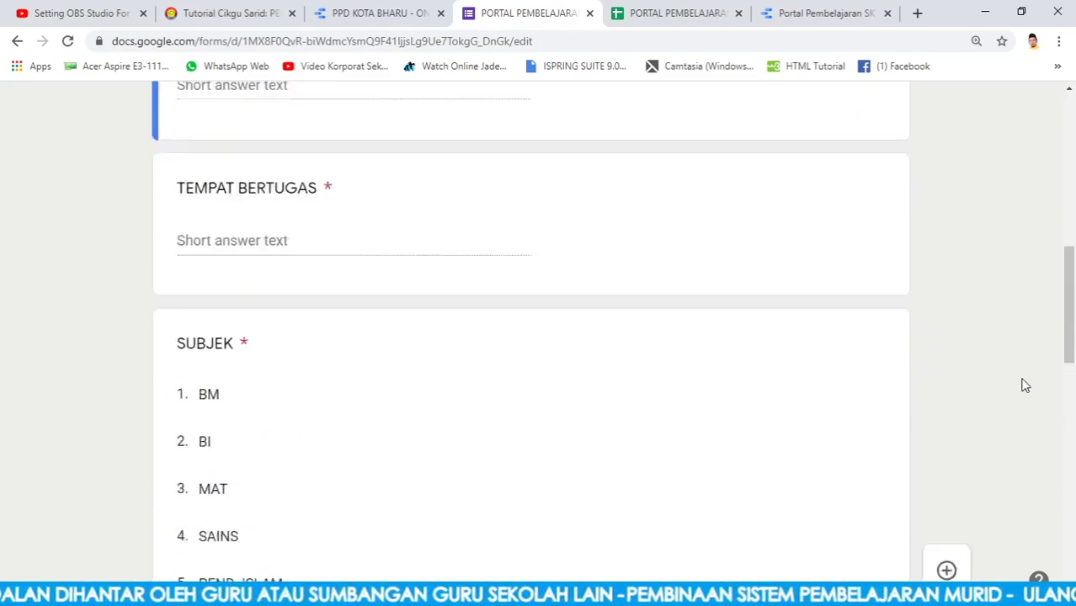
scroll(1022, 384, up, 9)
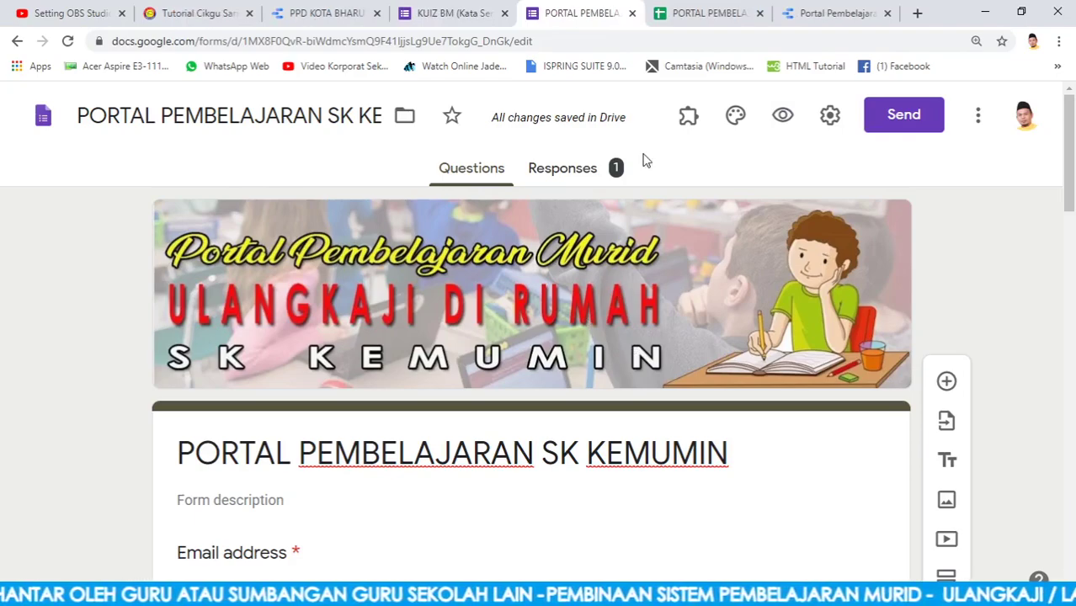
Check that the responses sheet has the new TAJUK/ TOPIK column in H.
click(719, 16)
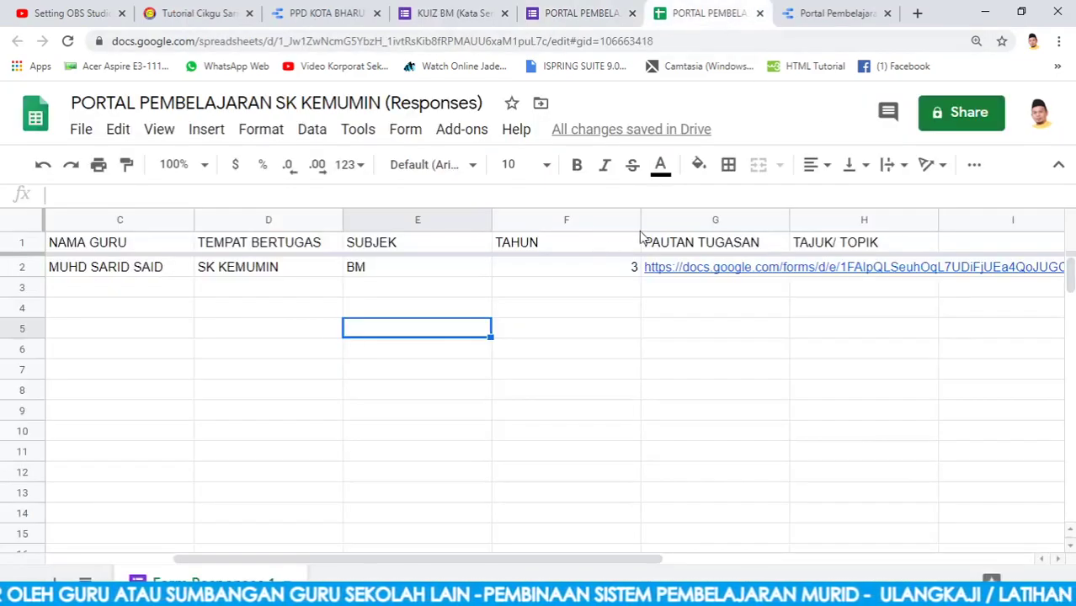
click(847, 309)
click(844, 260)
click(836, 272)
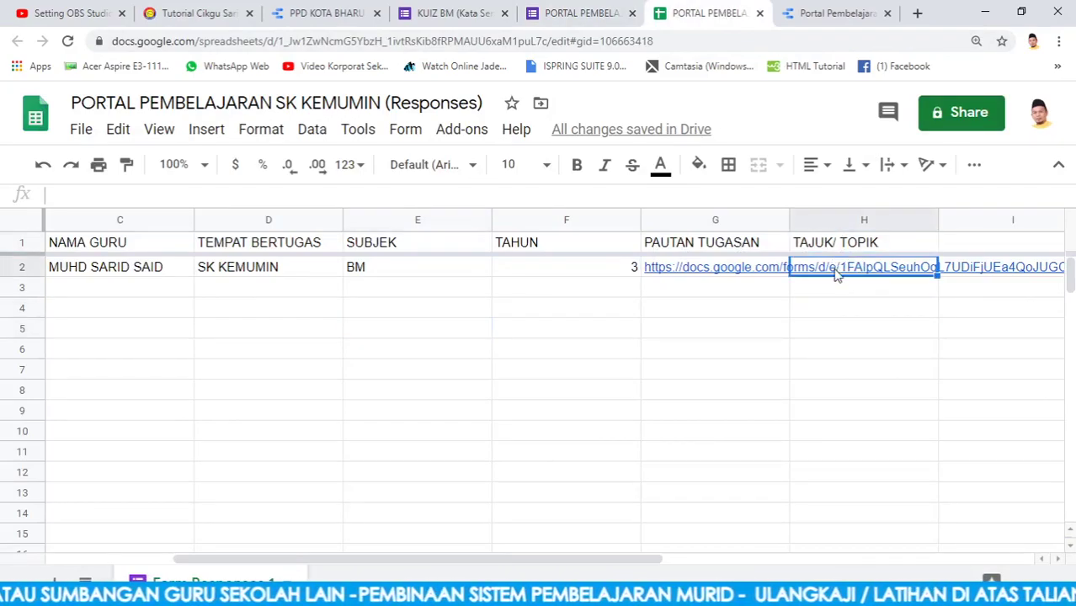
click(854, 246)
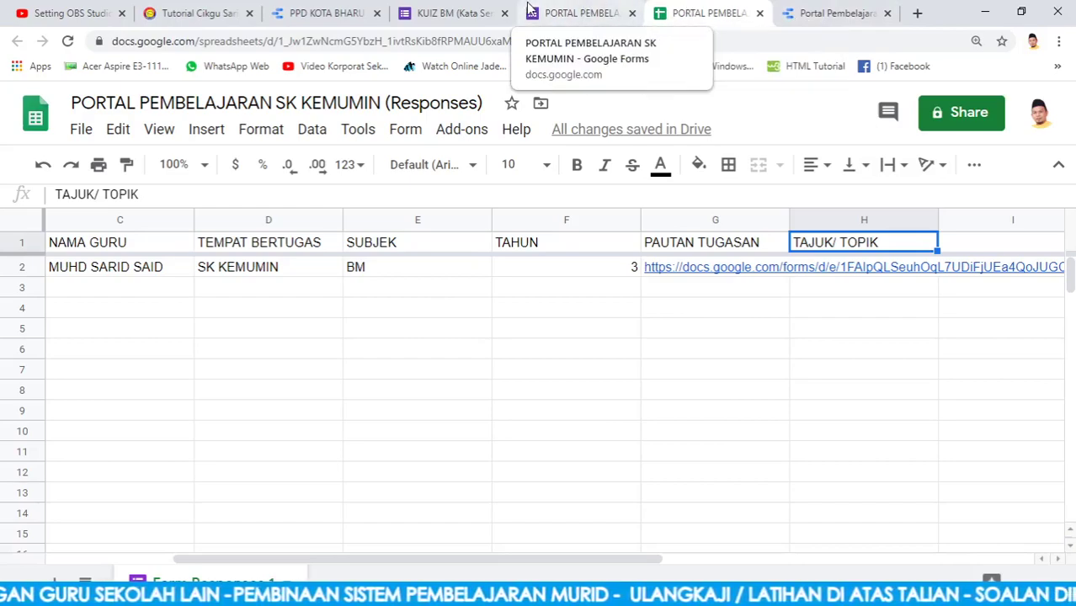
click(582, 13)
Review the form's questions, then open a live preview of PORTAL PEMBELAJARAN SK KEMUMIN.
scroll(439, 357, down, 5)
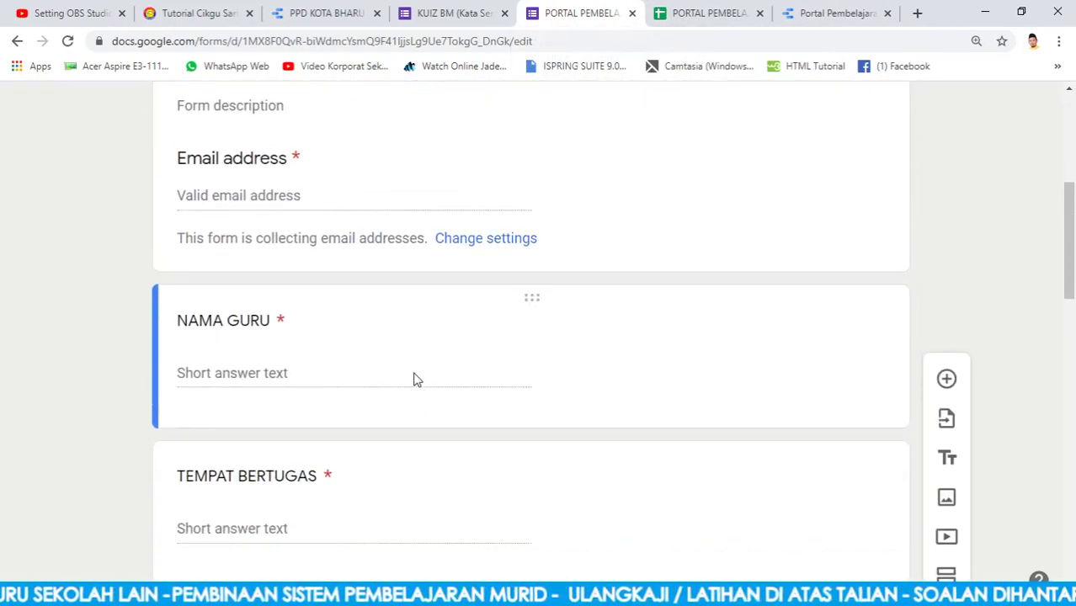
scroll(416, 377, down, 6)
scroll(414, 375, down, 3)
scroll(410, 376, down, 3)
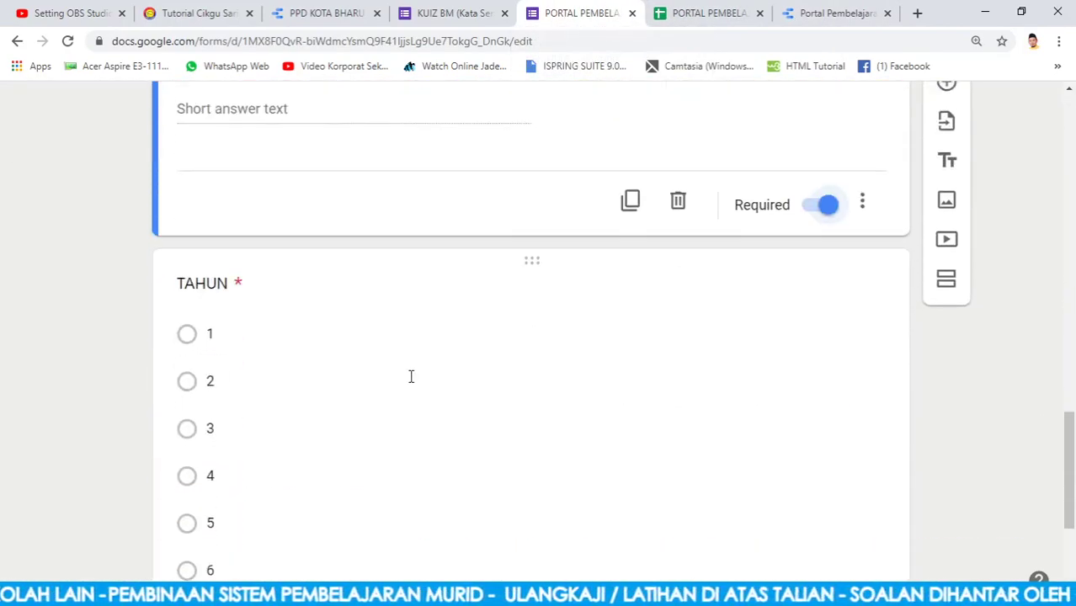
scroll(408, 376, down, 3)
scroll(490, 360, up, 8)
scroll(489, 359, up, 10)
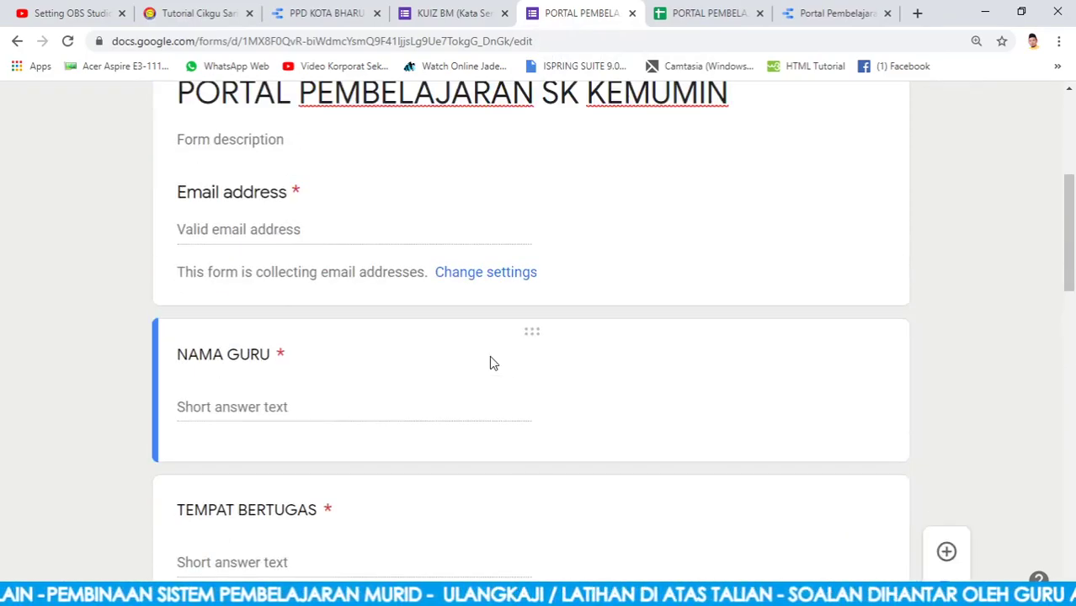
scroll(489, 360, up, 3)
scroll(337, 323, down, 2)
click(330, 320)
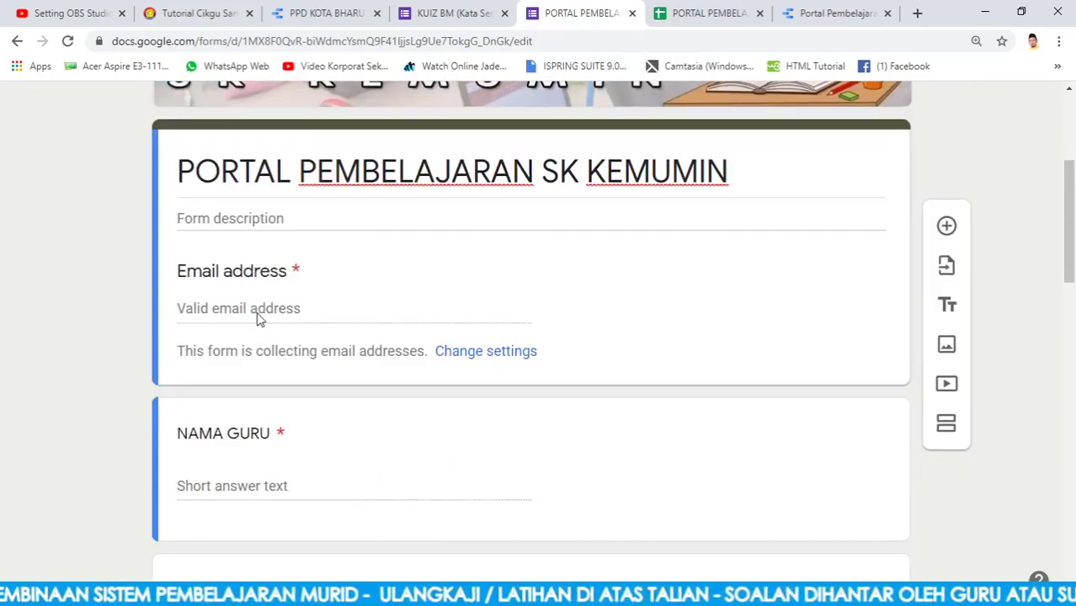
scroll(827, 84, up, 3)
scroll(829, 101, up, 1)
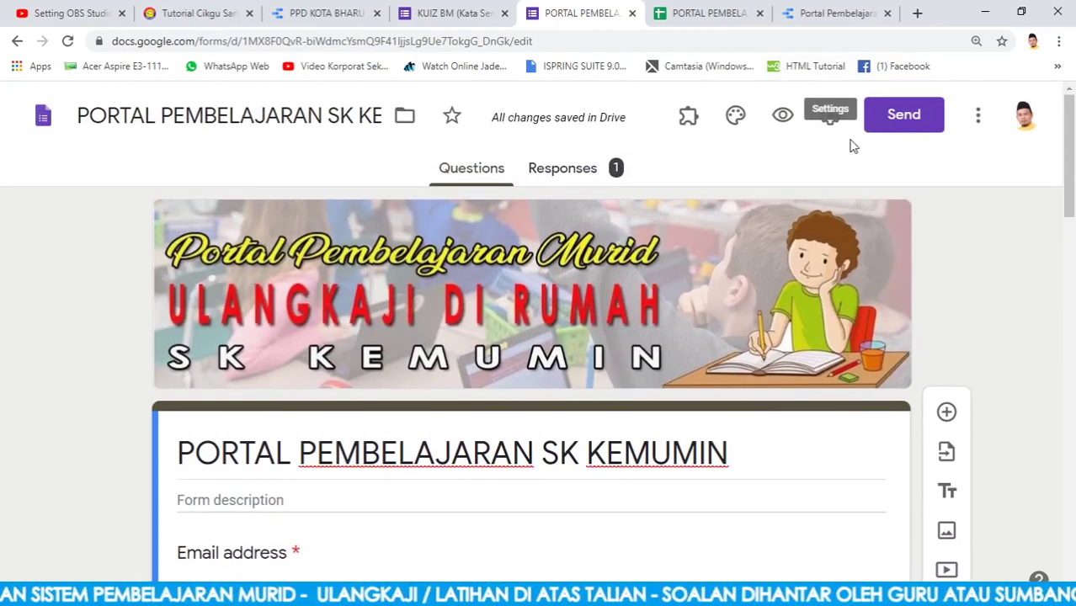
click(782, 122)
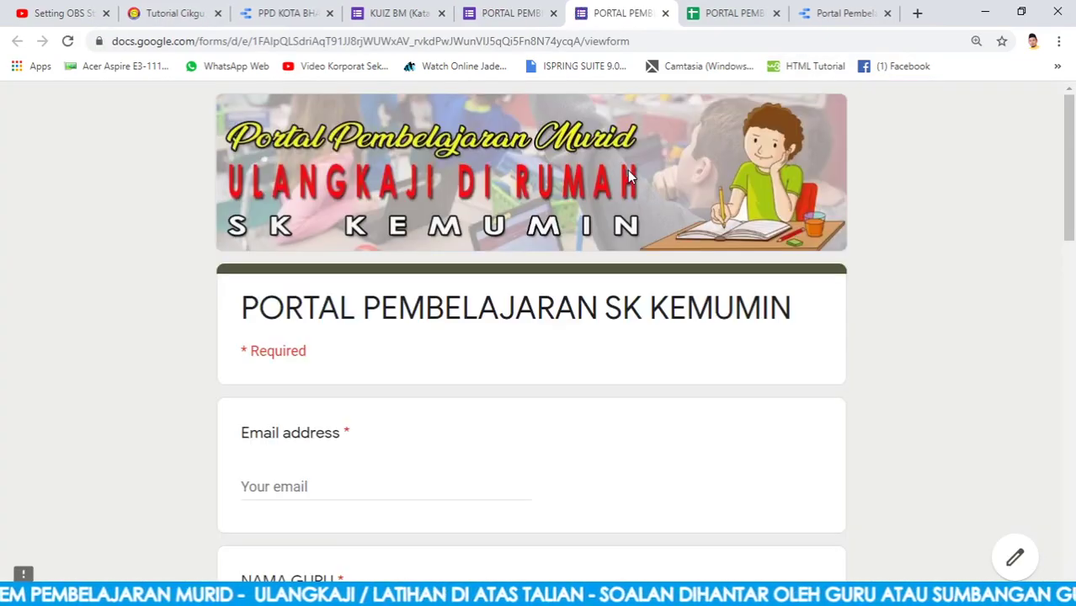
Choose the autofilled e-mail address and enter the teacher's name for NAMA GURU.
scroll(444, 366, down, 2)
click(291, 324)
click(297, 360)
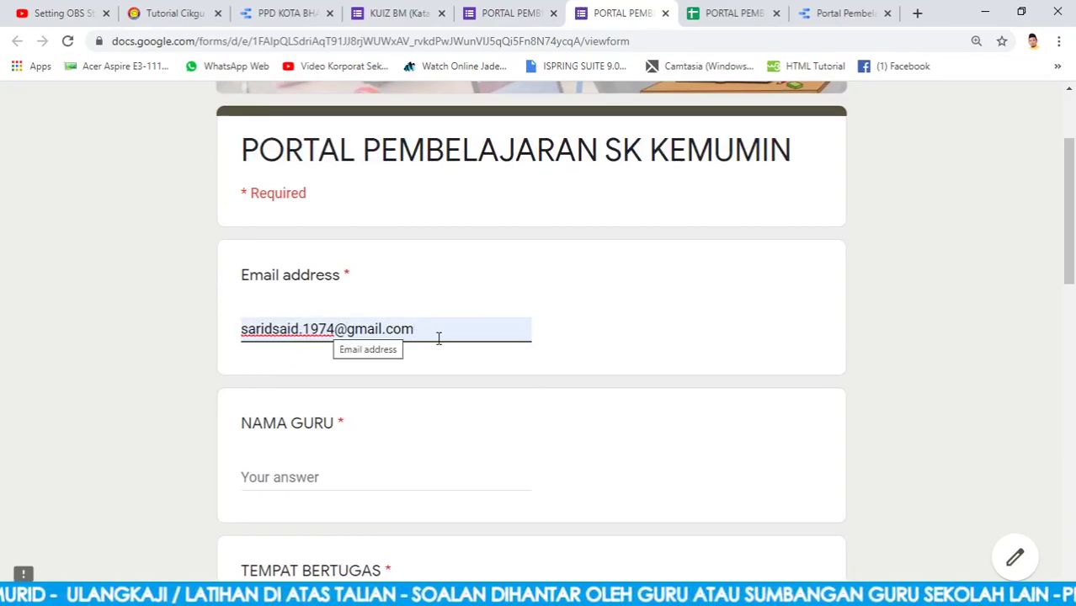
scroll(439, 341, down, 2)
click(286, 329)
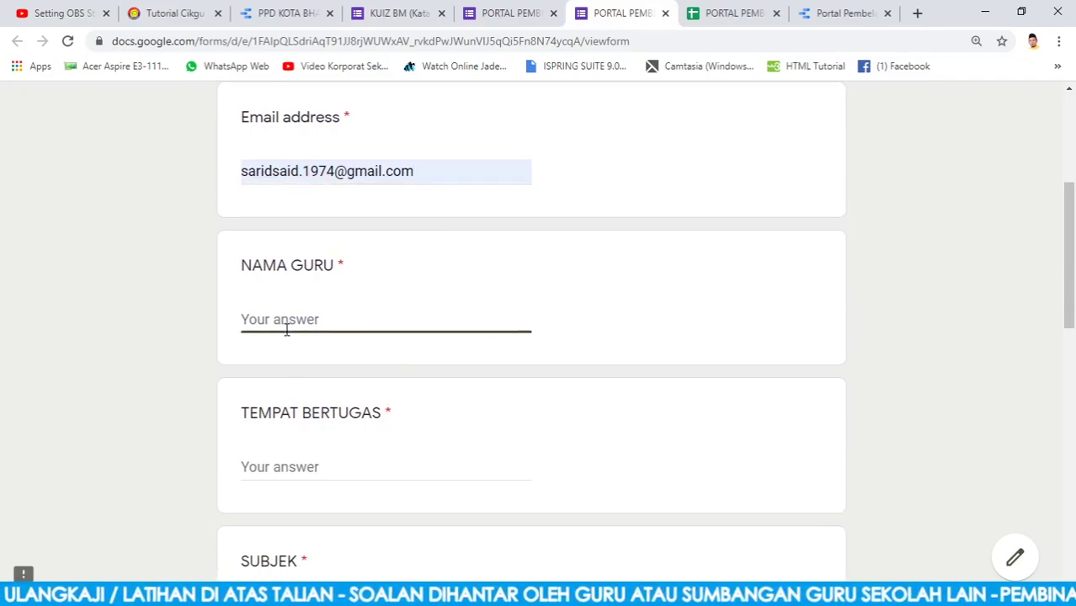
text(S)
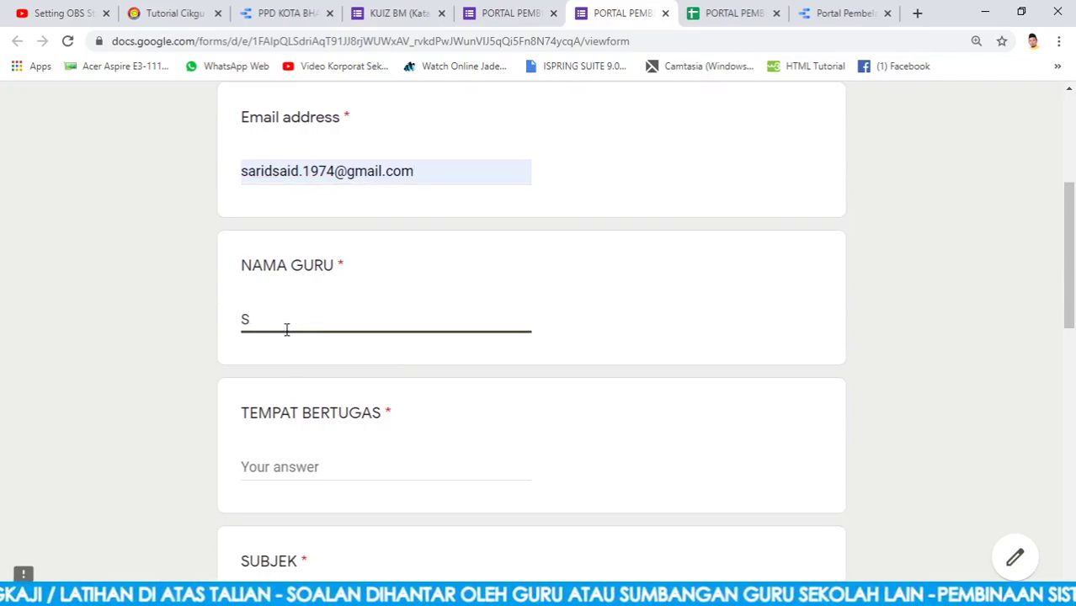
key(BackSpace)
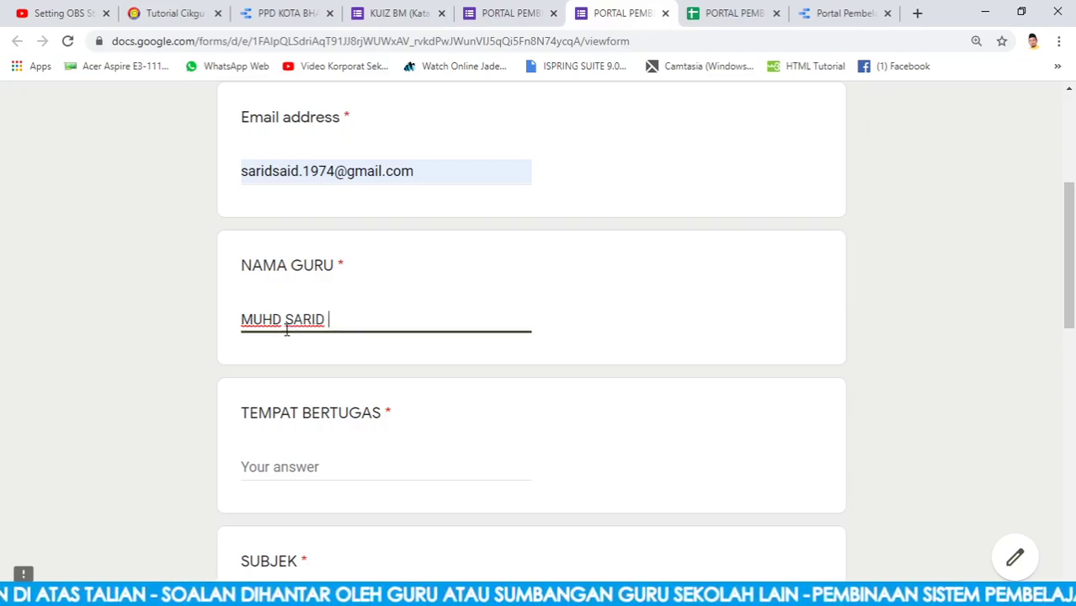
Answer workplace SK KEMUMIN, subject BM and topic 'KATA SERU'.
click(294, 476)
text(SK KEMUMIN)
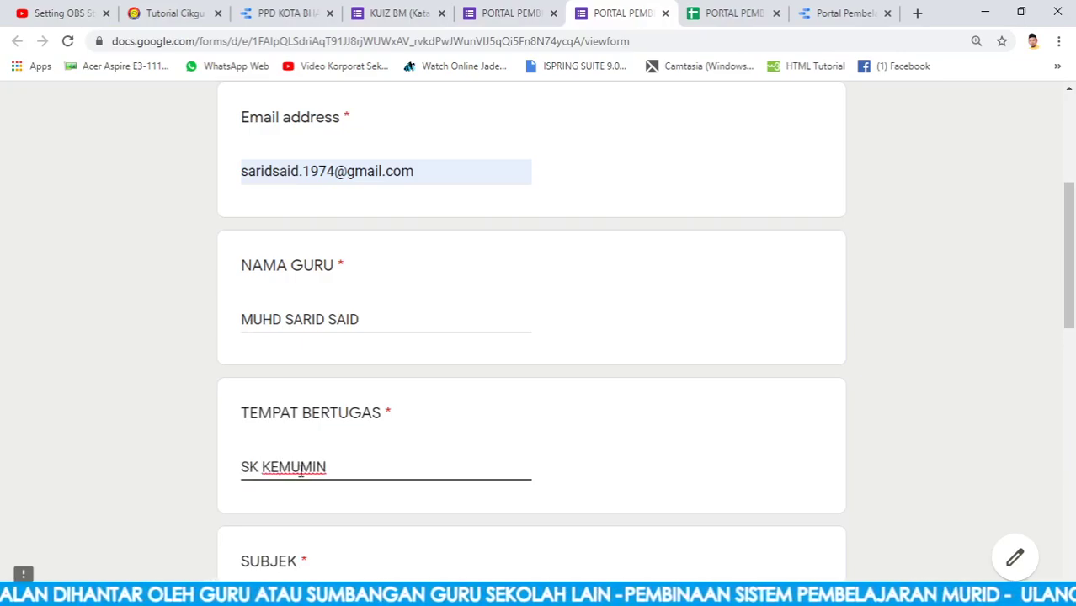
scroll(301, 473, down, 2)
click(313, 473)
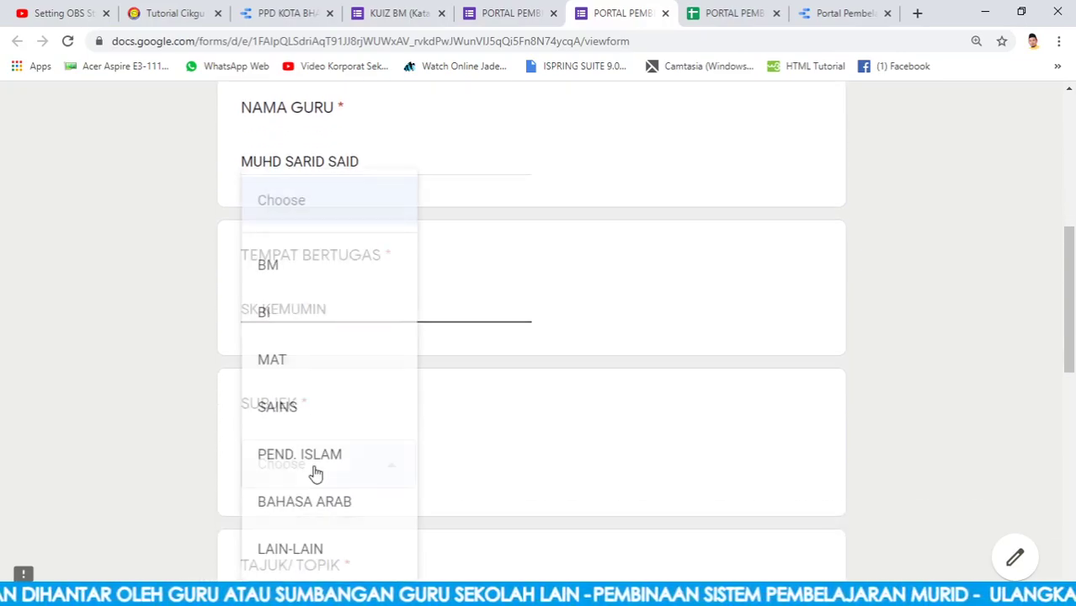
click(341, 284)
scroll(531, 333, down, 3)
click(311, 308)
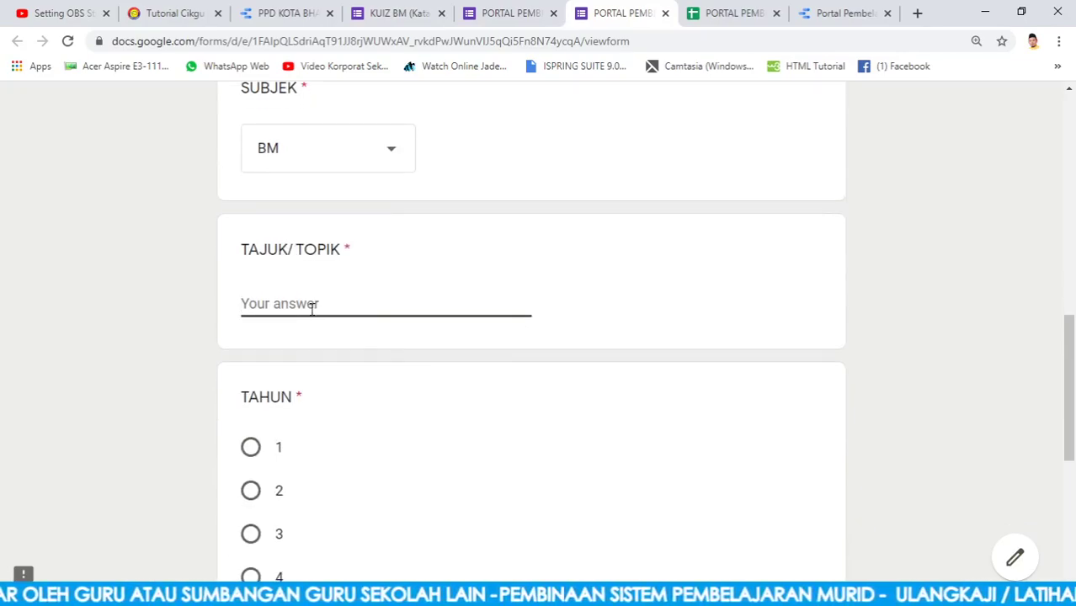
text(KATA SERU)
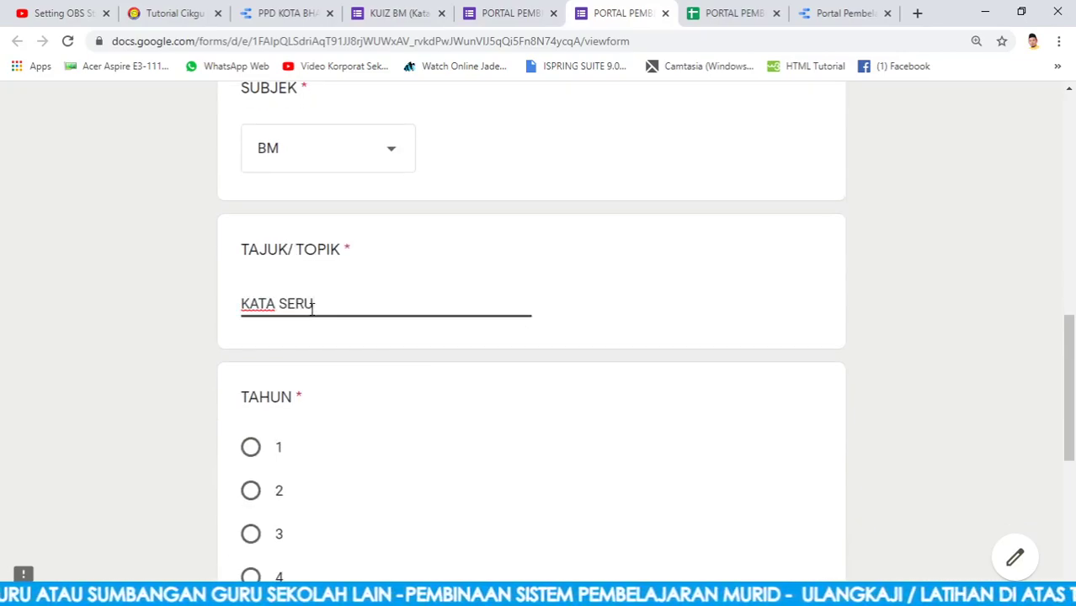
scroll(312, 323, down, 2)
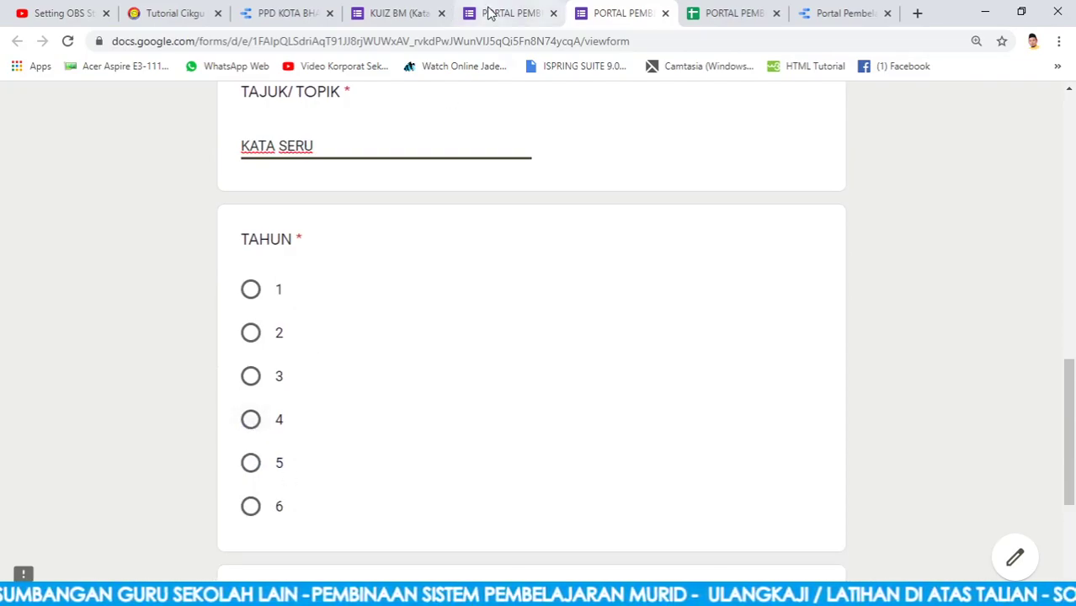
Choose year 5 for TAHUN in the portal submission form.
click(390, 15)
scroll(383, 377, down, 5)
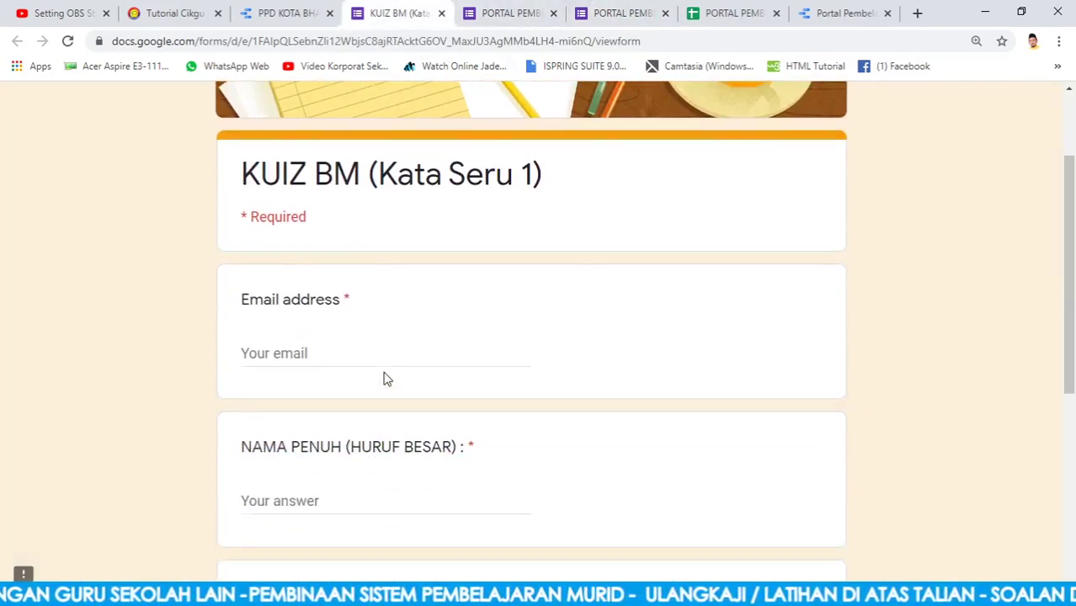
scroll(383, 373, up, 3)
click(296, 11)
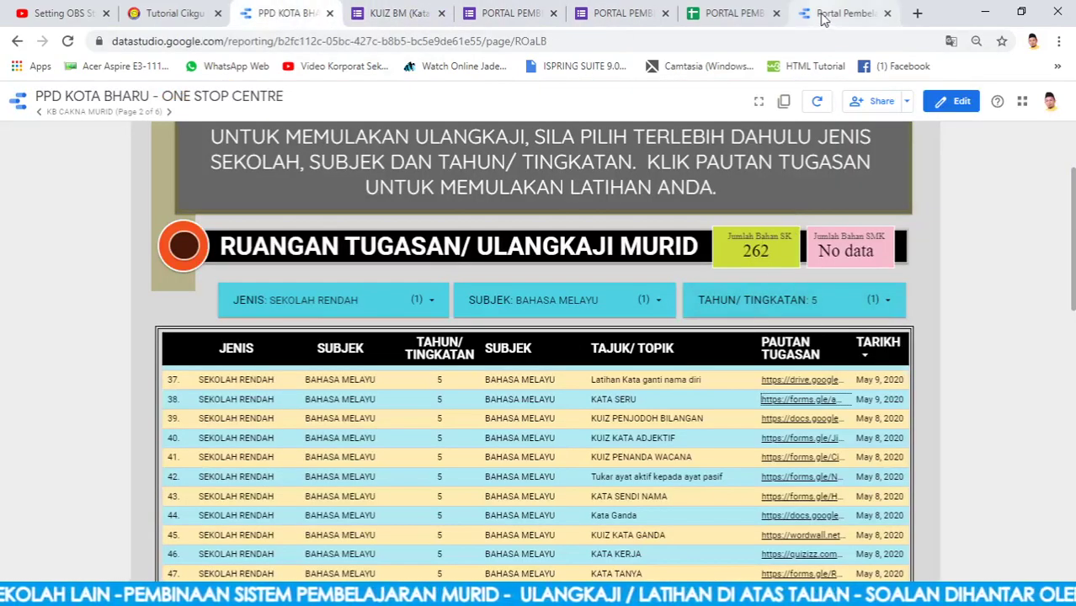
click(634, 15)
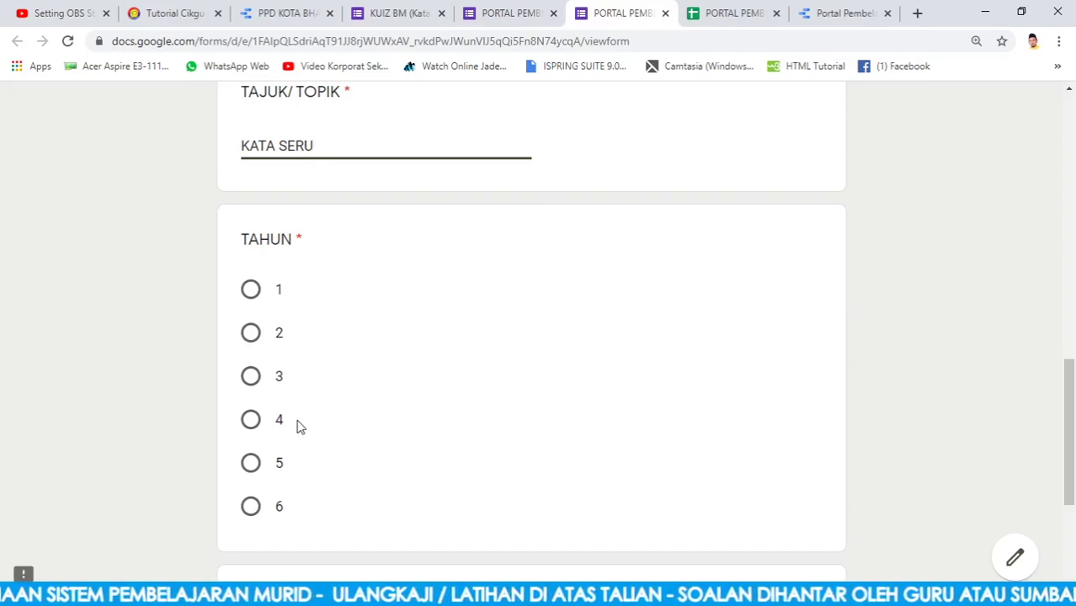
click(263, 468)
scroll(419, 386, down, 3)
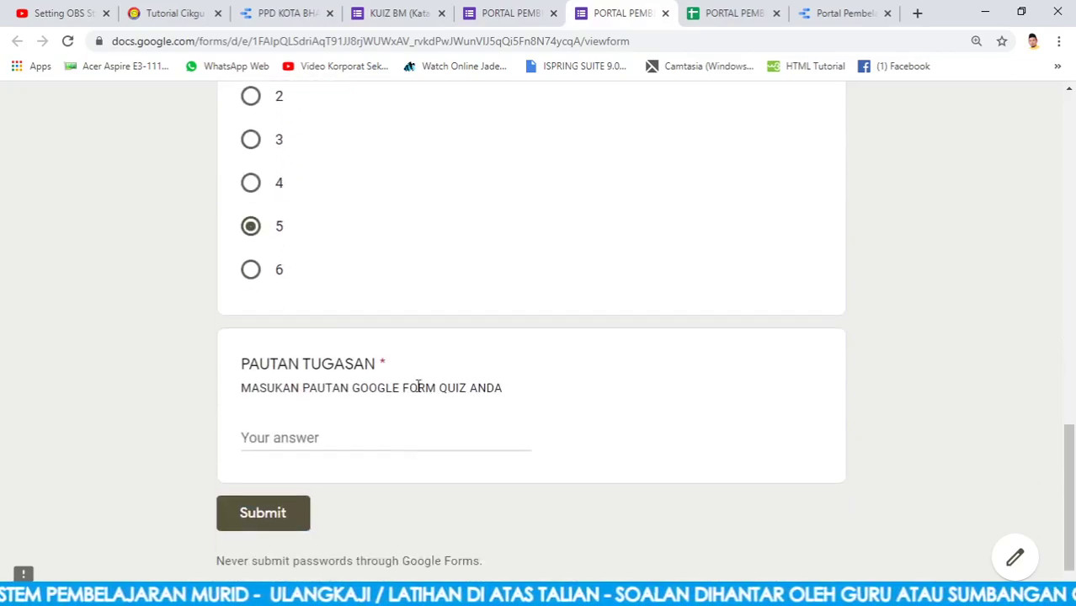
Copy the web address of the KUIZ BM (Kata Seru 1) quiz form.
click(421, 12)
click(650, 37)
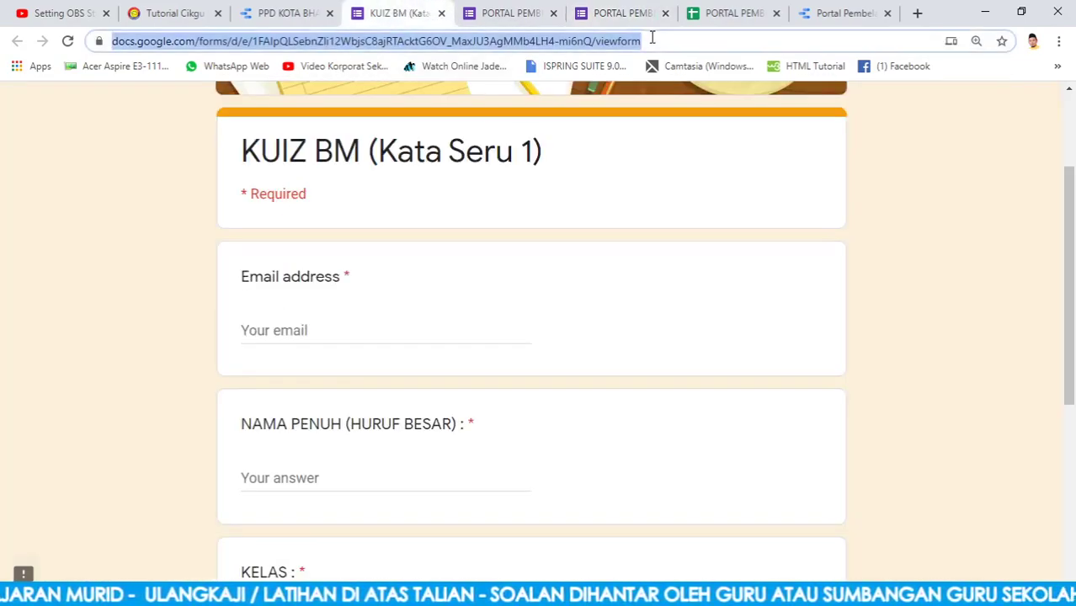
right_click(651, 37)
click(712, 150)
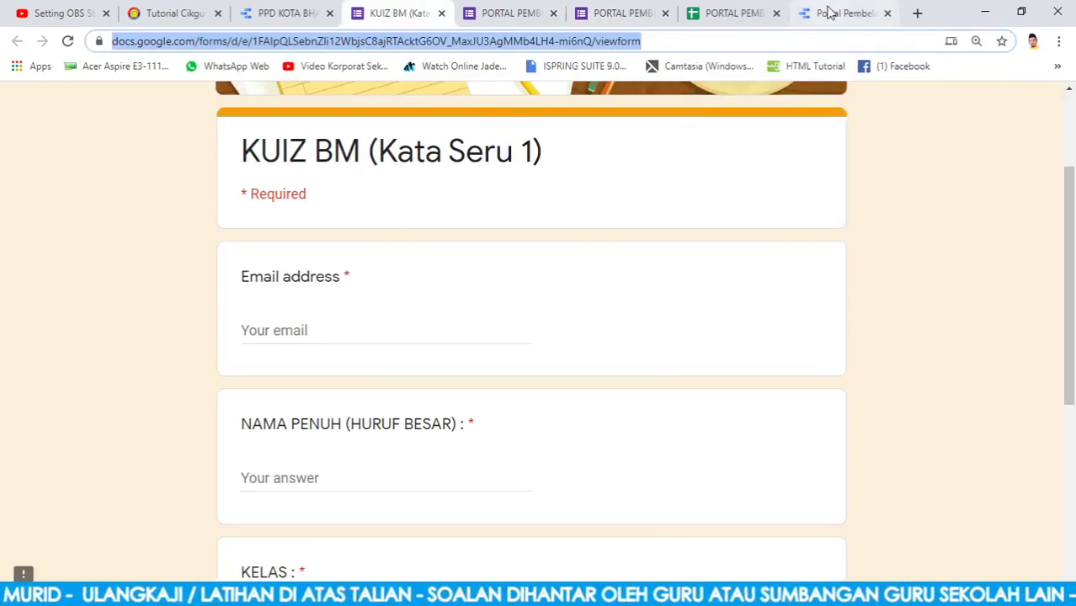
Paste the quiz link into PAUTAN TUGASAN and submit the portal form.
click(829, 13)
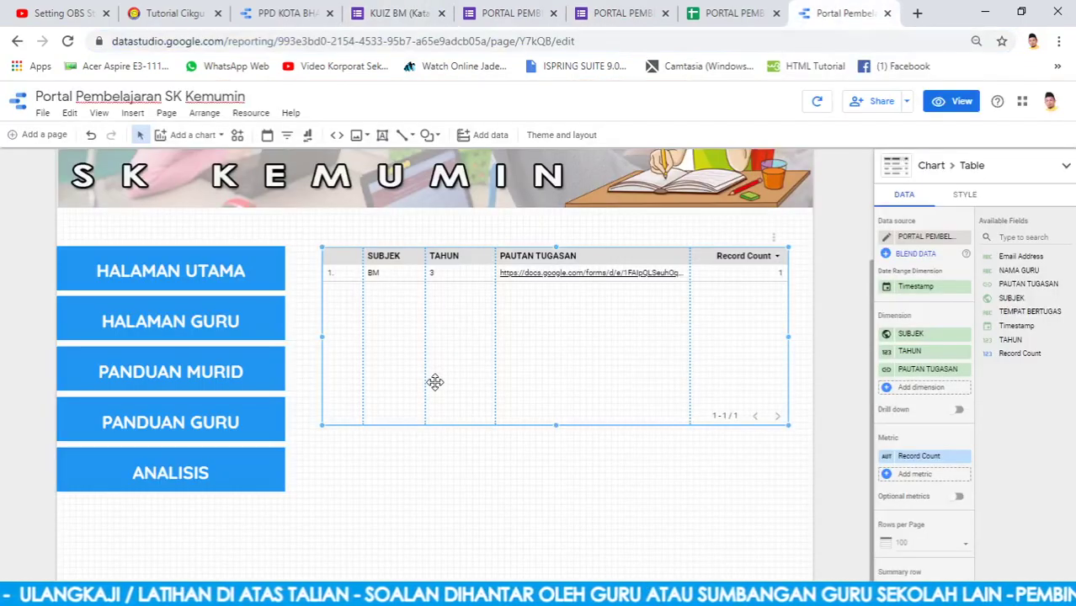
click(614, 12)
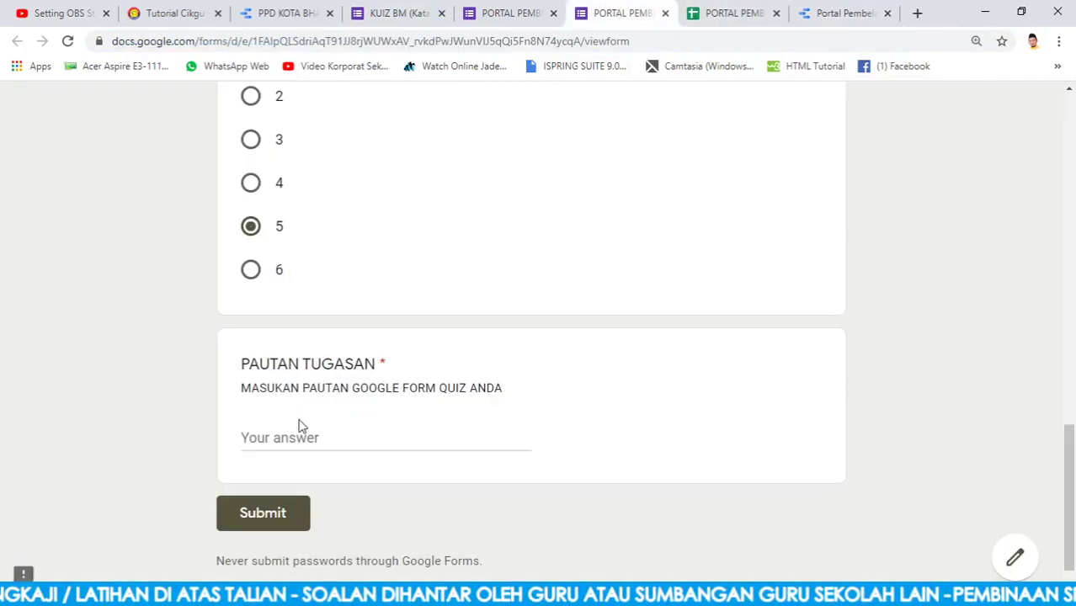
right_click(275, 443)
click(334, 308)
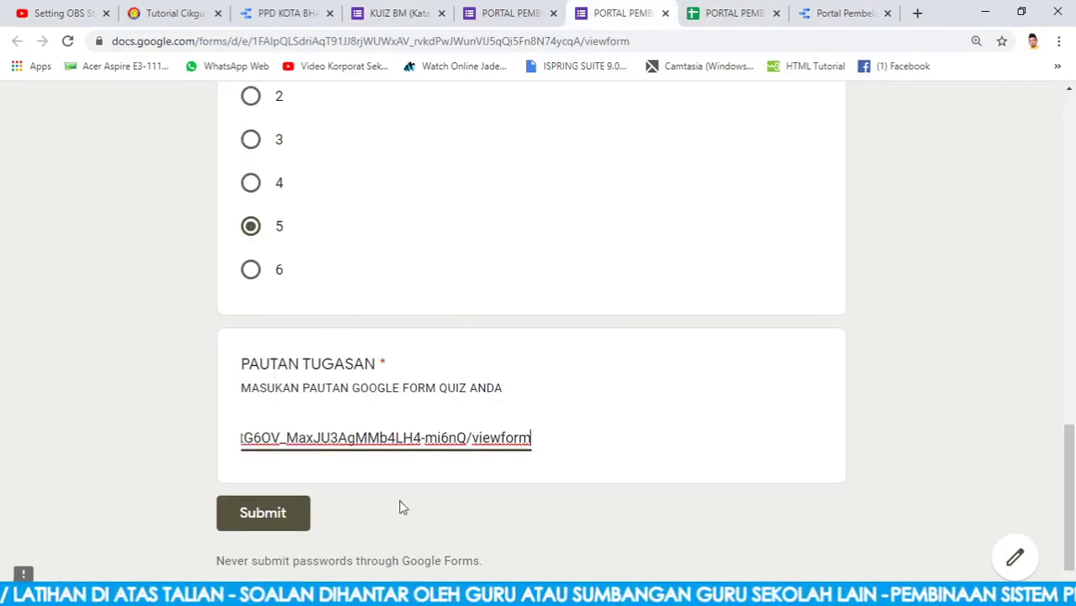
click(262, 516)
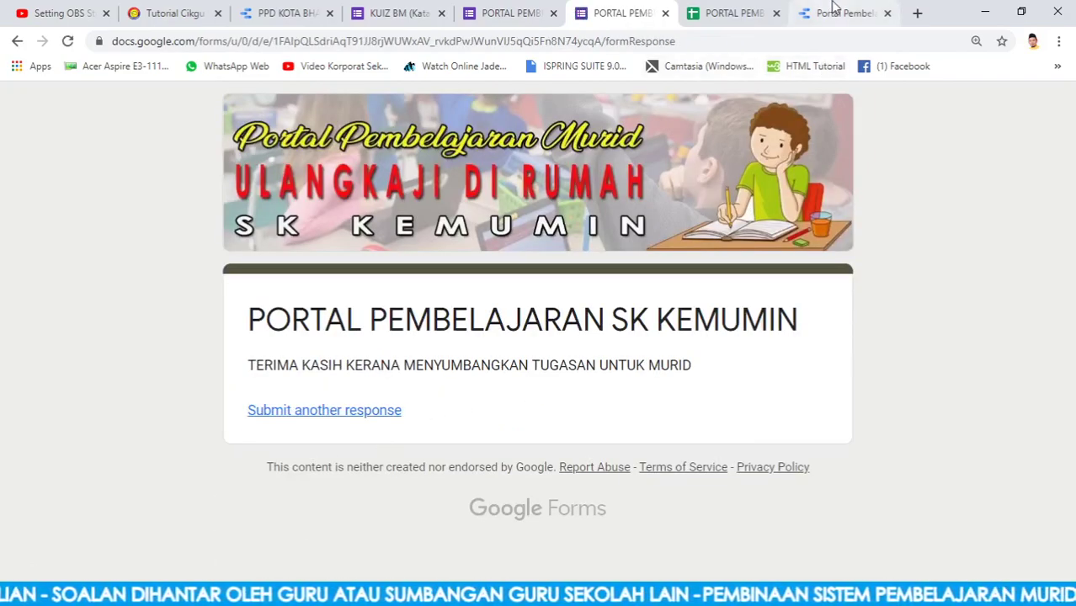
Check the new year-5 KATA SERU entry in the responses sheet, then return to the report.
click(749, 12)
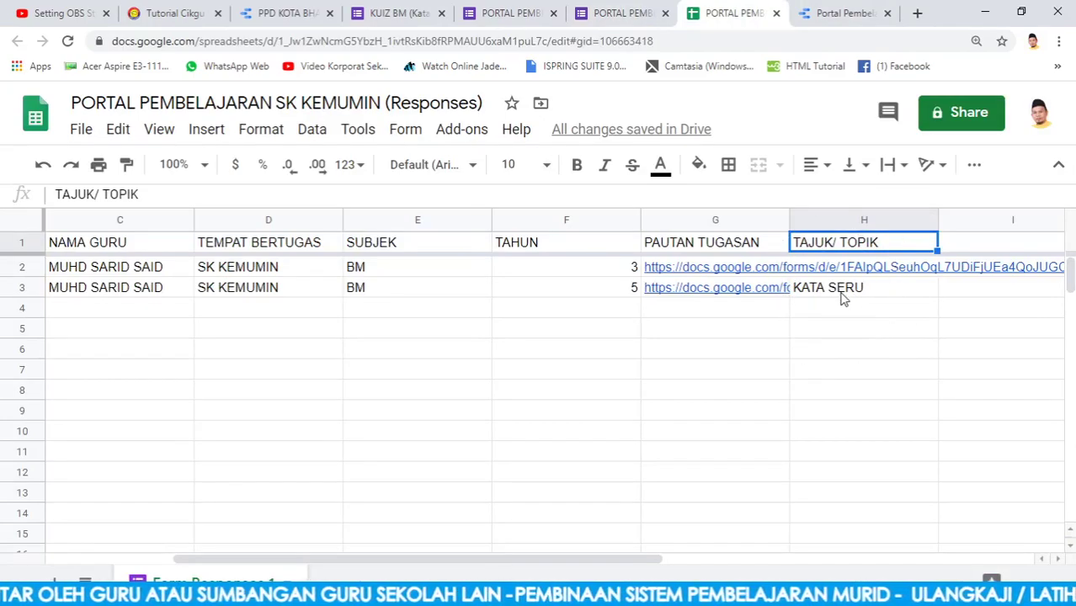
click(842, 296)
click(843, 8)
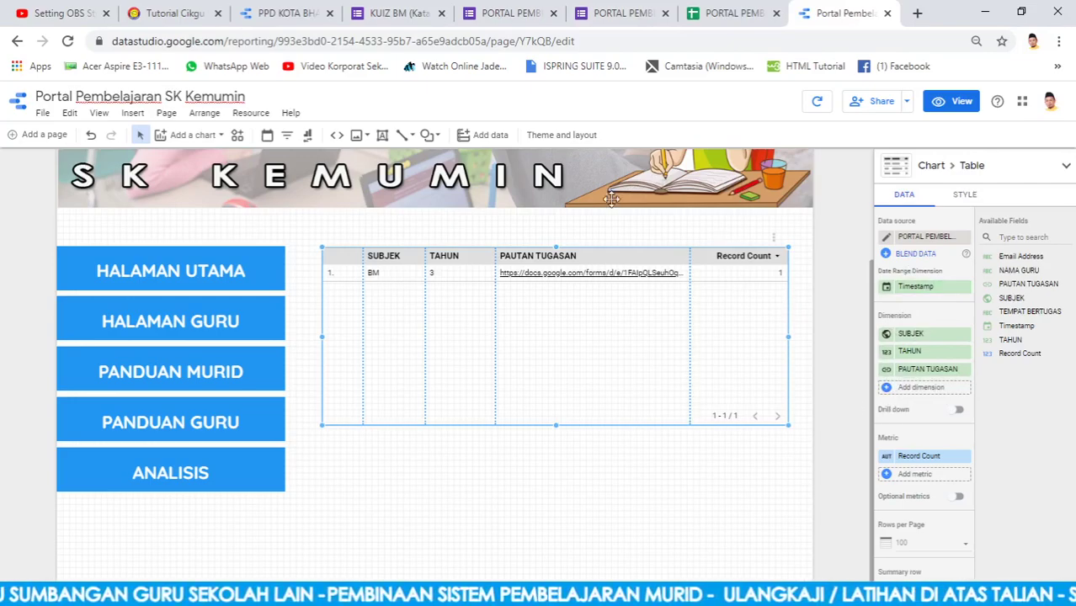
Refresh the form responses data source's fields and apply the new TAJUK/ TOPIK field.
click(251, 115)
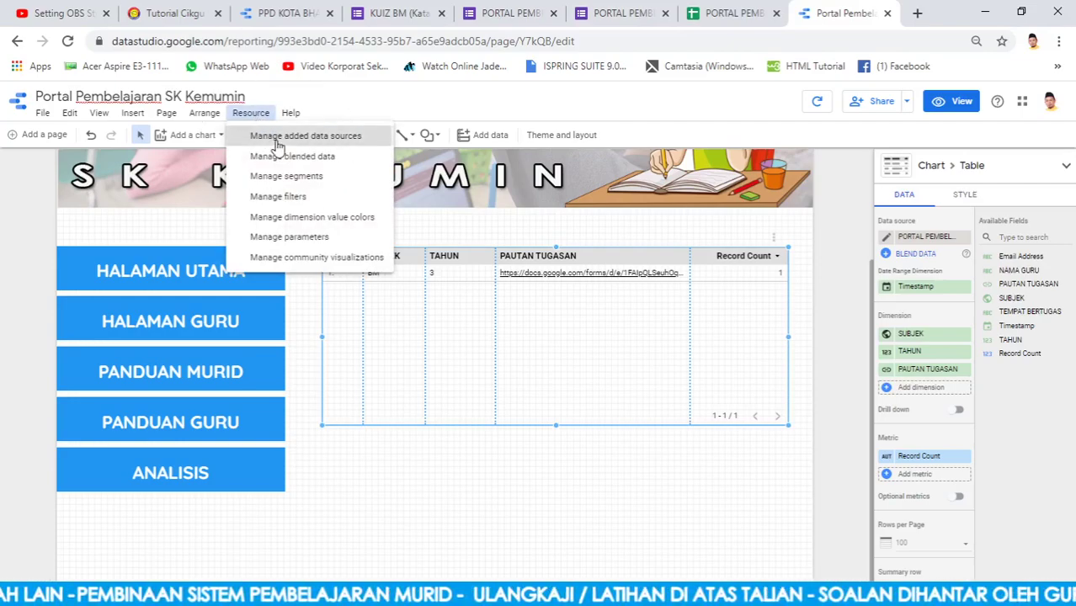
click(278, 140)
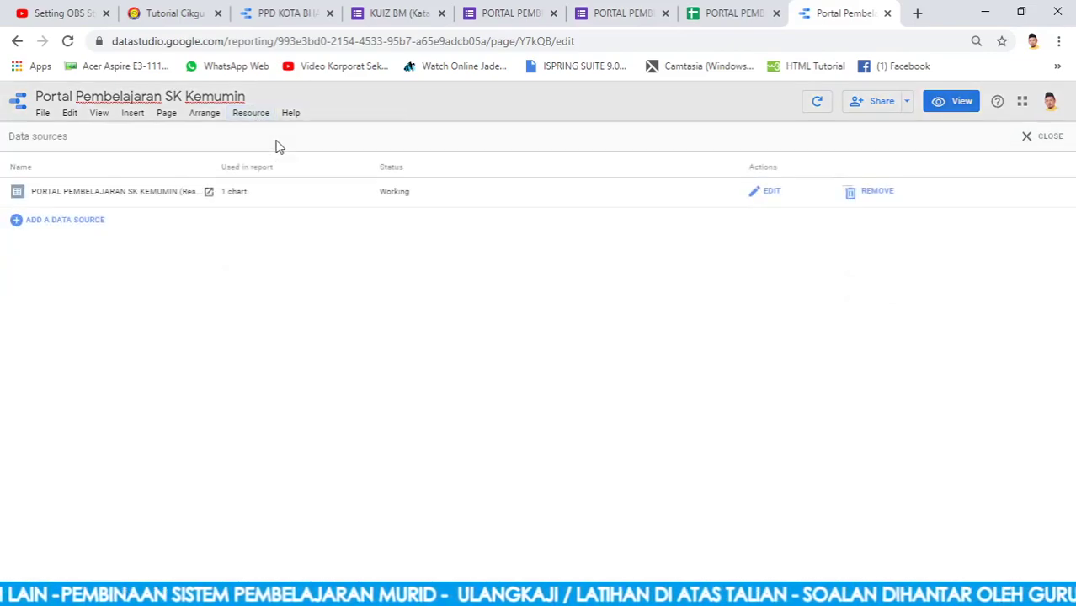
click(768, 198)
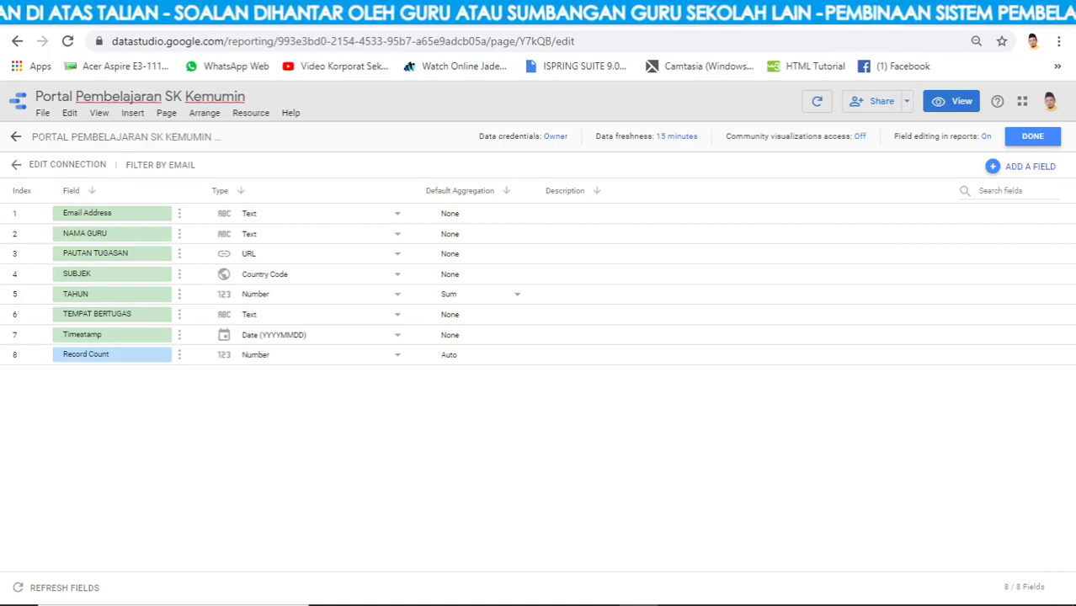
click(28, 592)
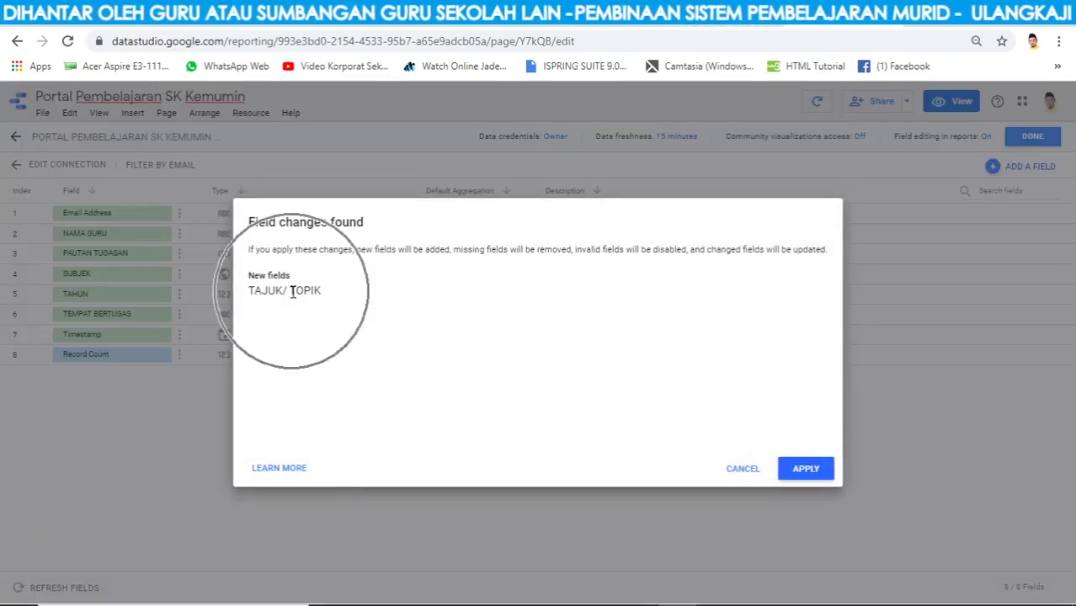
click(806, 470)
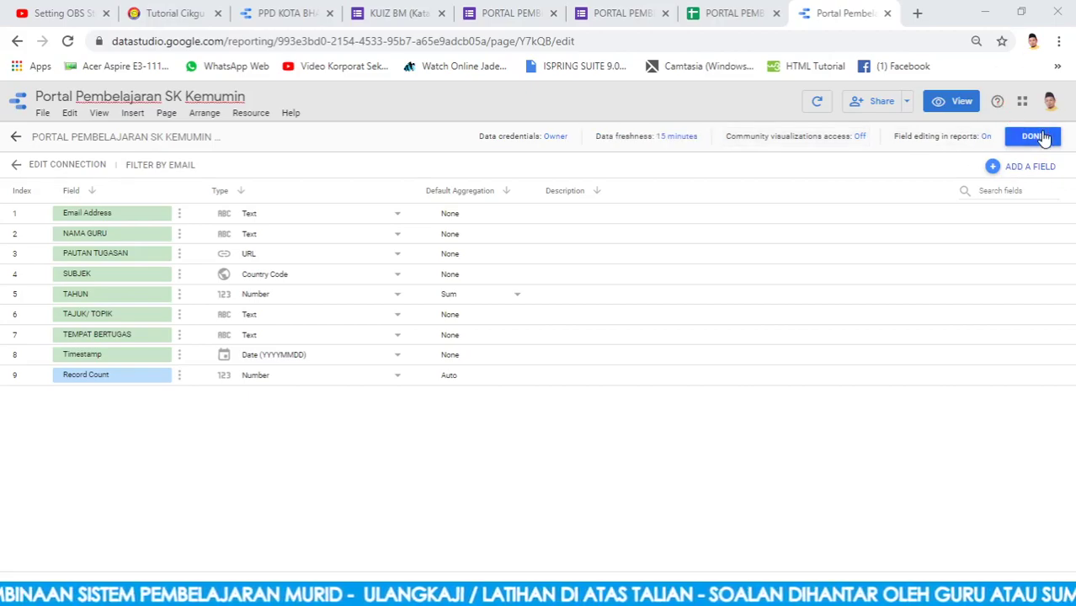
click(1034, 137)
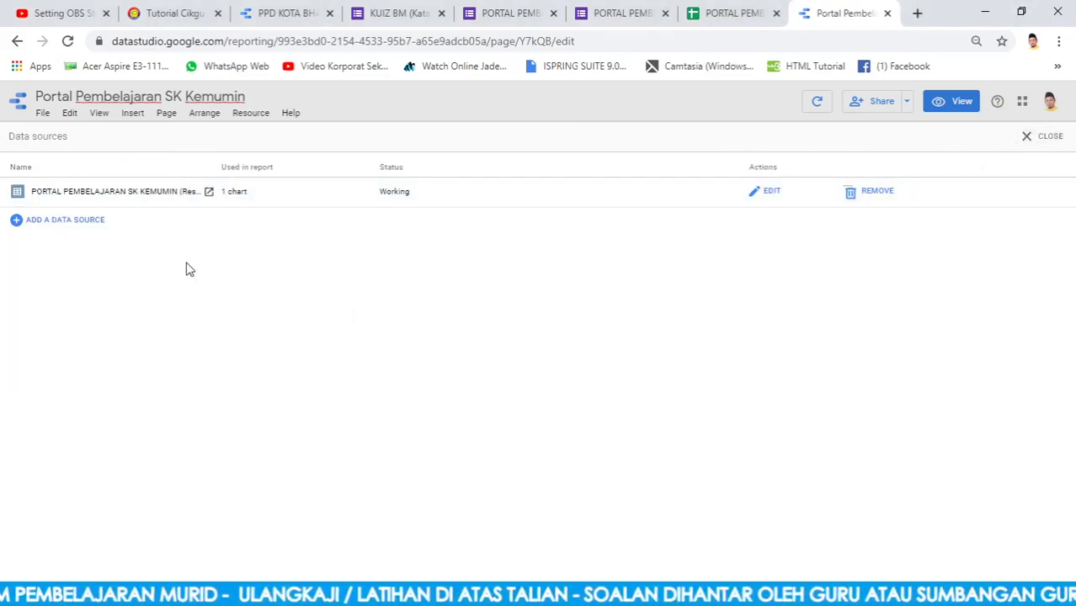
Add TAJUK/ TOPIK as a column before PAUTAN TUGASAN and remove the Record Count metric.
click(1017, 143)
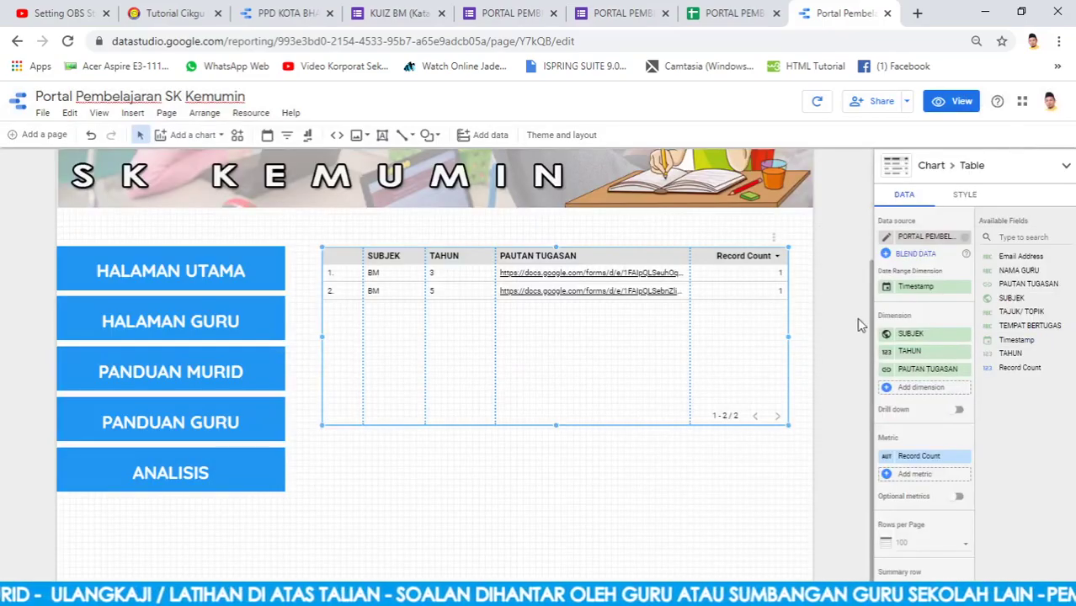
click(915, 392)
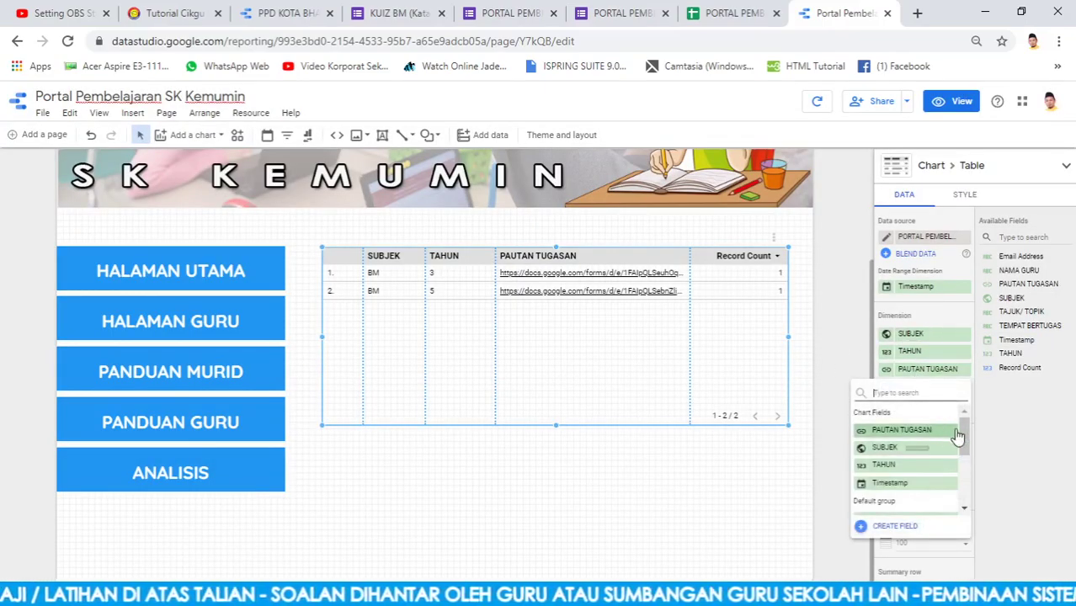
mouse_move(963, 427)
mouse_down()
mouse_move(964, 448)
mouse_move(919, 478)
mouse_up()
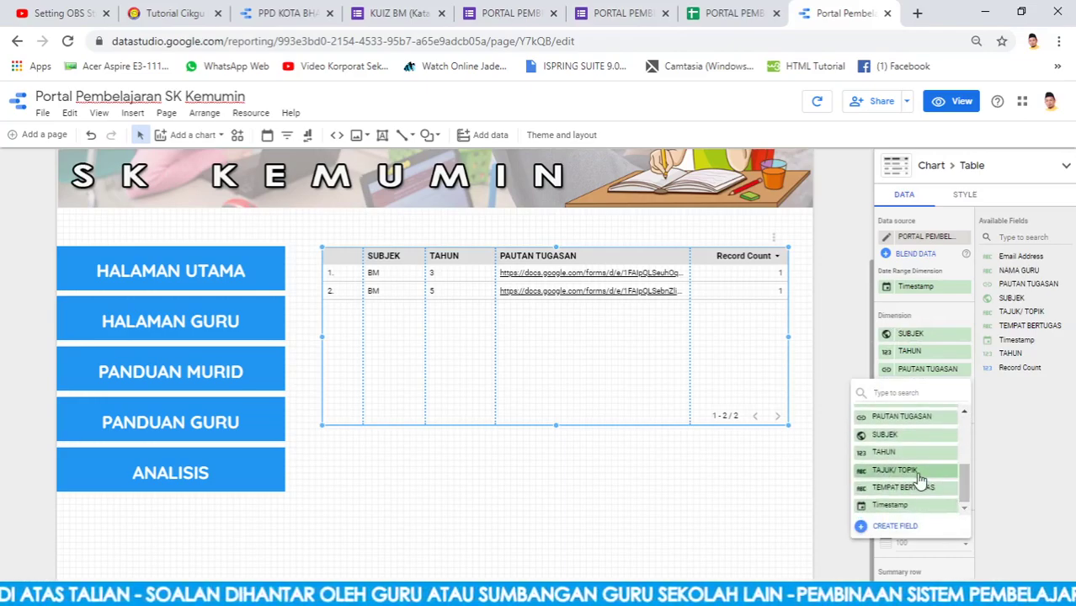
click(919, 478)
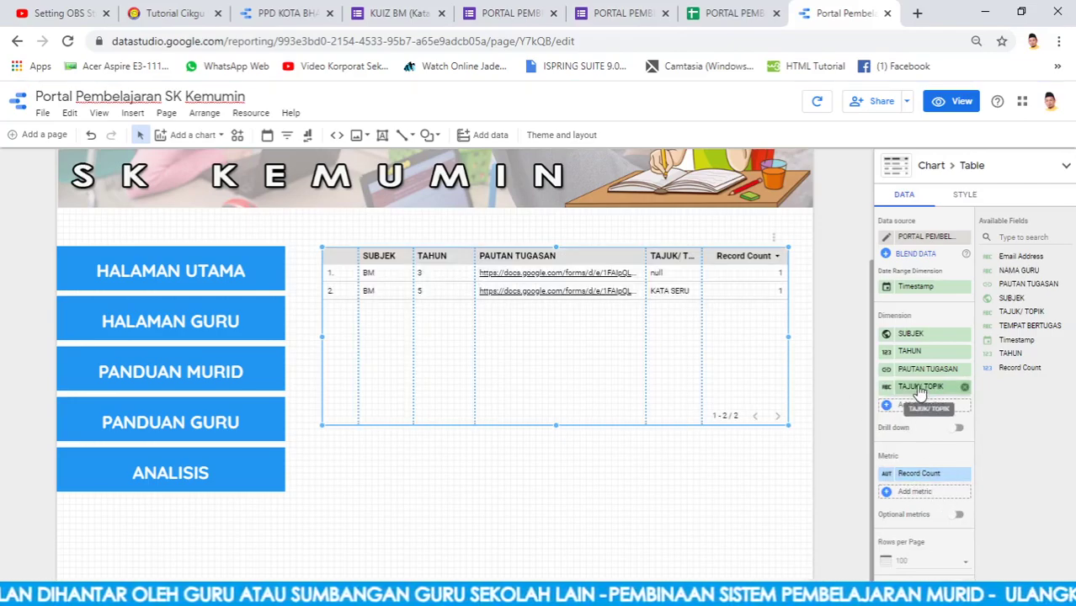
drag(919, 392, 921, 369)
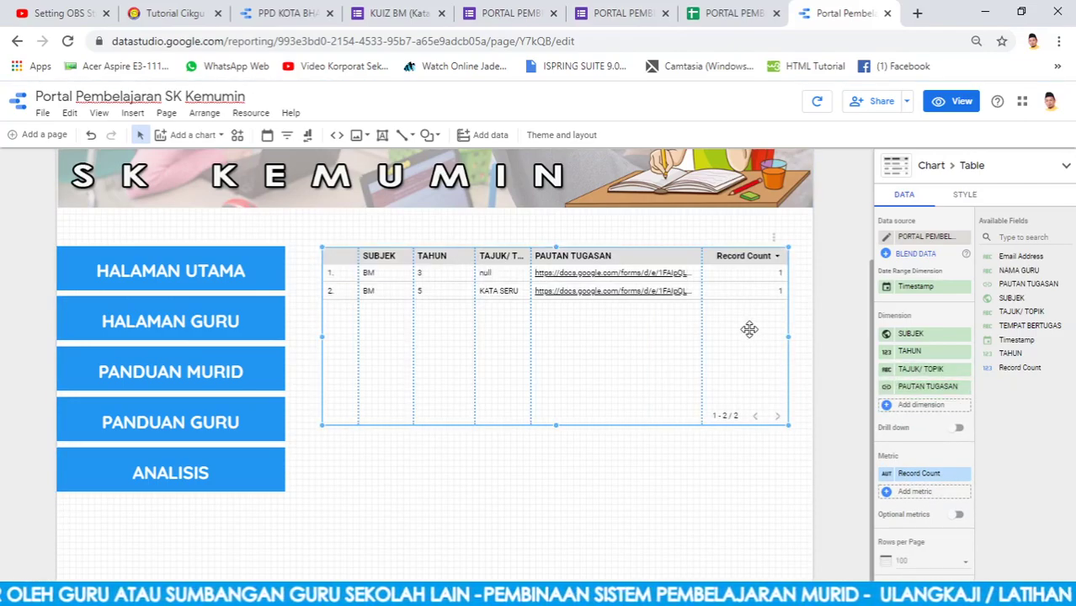
click(965, 477)
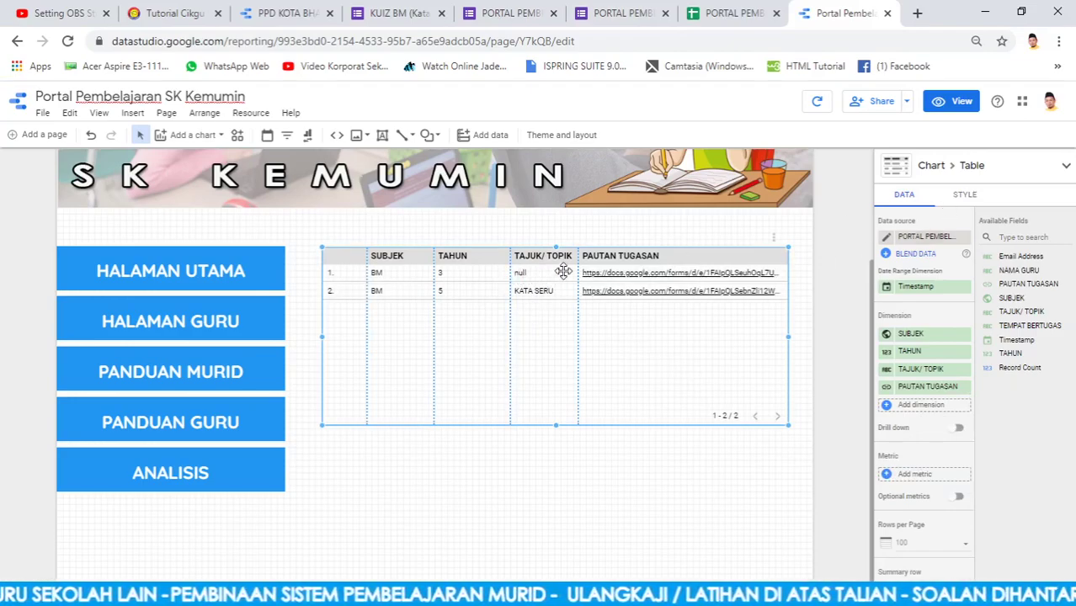
Set the table's Missing Data style to Show "" (blank).
click(965, 195)
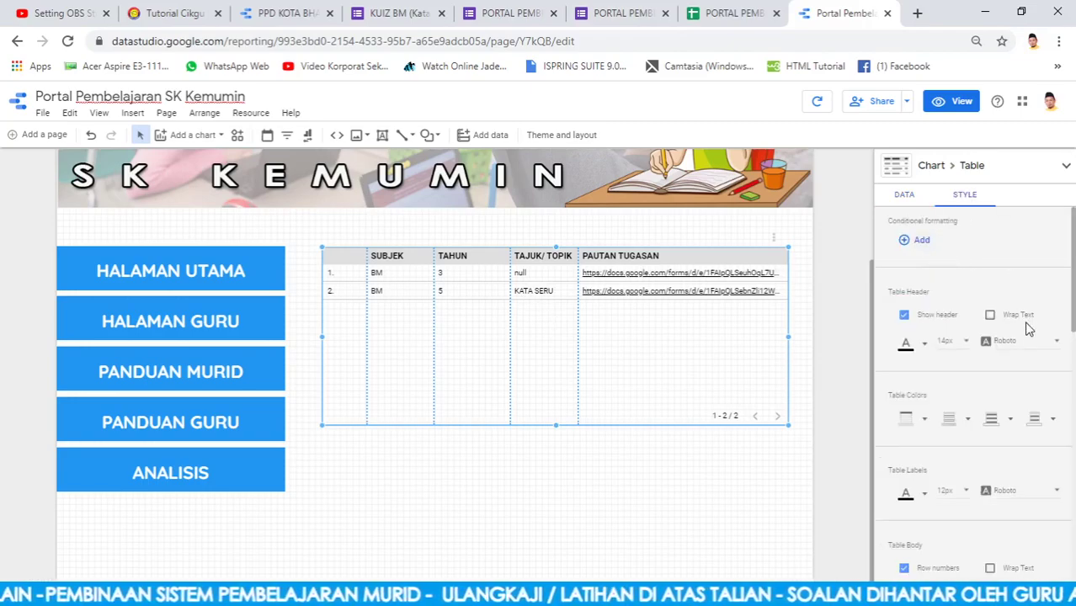
scroll(1028, 328, down, 2)
scroll(1009, 421, down, 4)
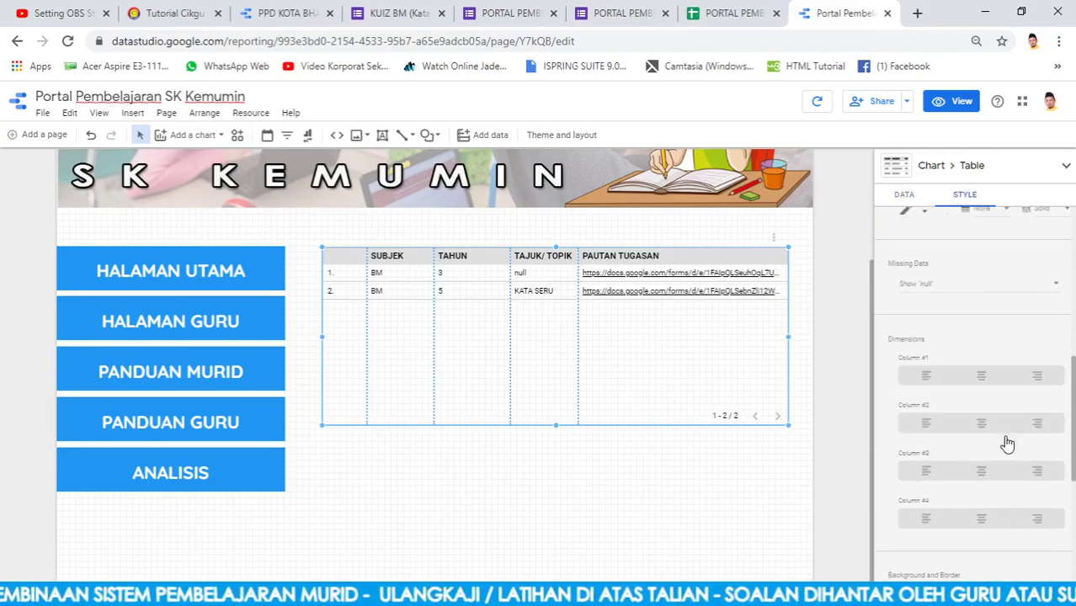
scroll(1000, 448, down, 4)
scroll(998, 459, down, 3)
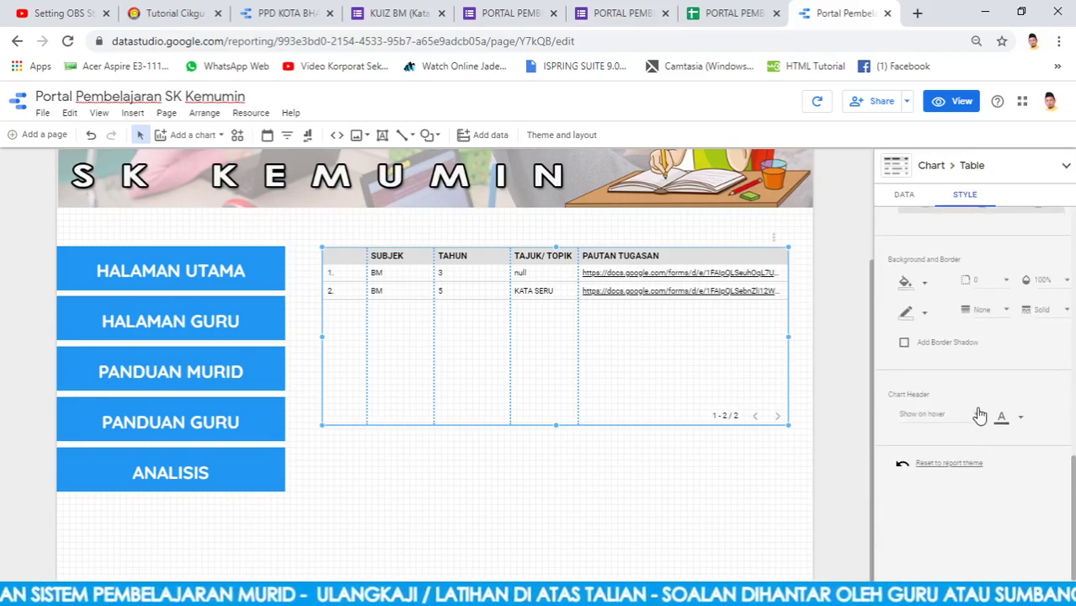
scroll(1000, 444, up, 3)
scroll(974, 415, up, 4)
scroll(974, 419, up, 2)
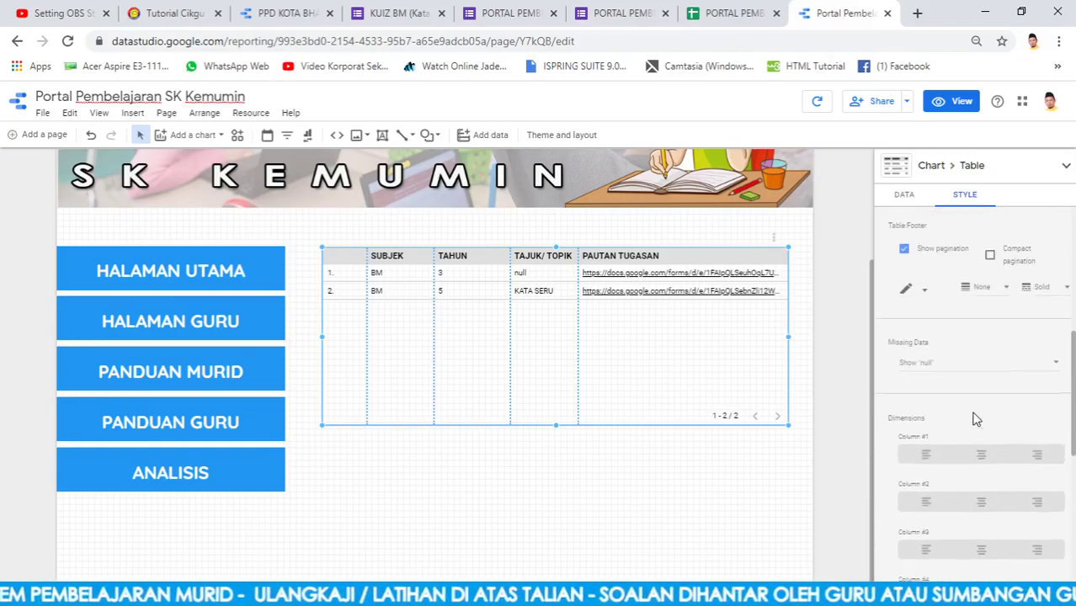
click(1015, 365)
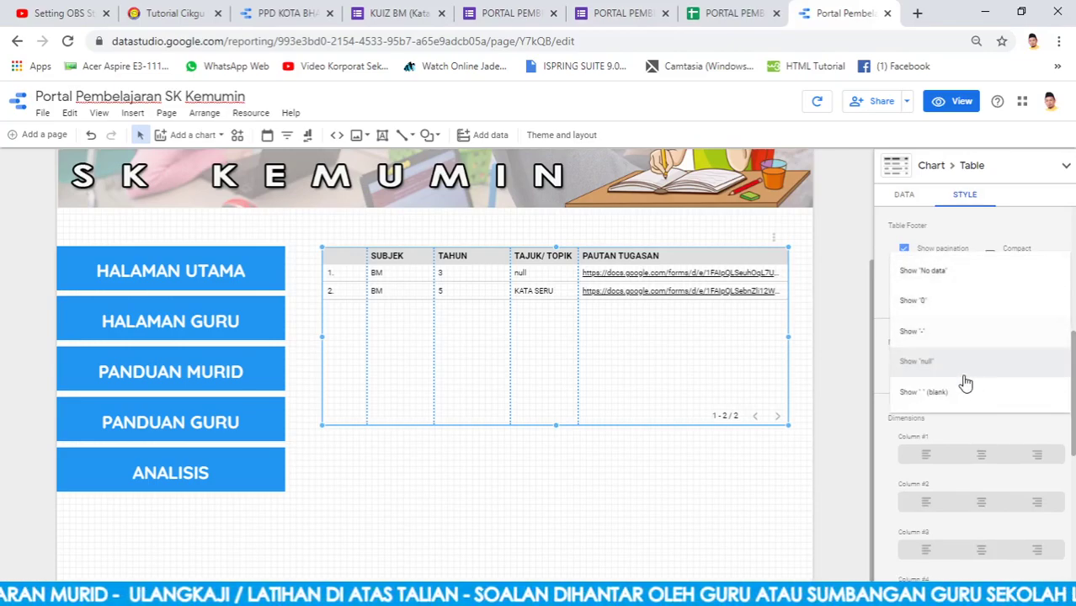
click(951, 403)
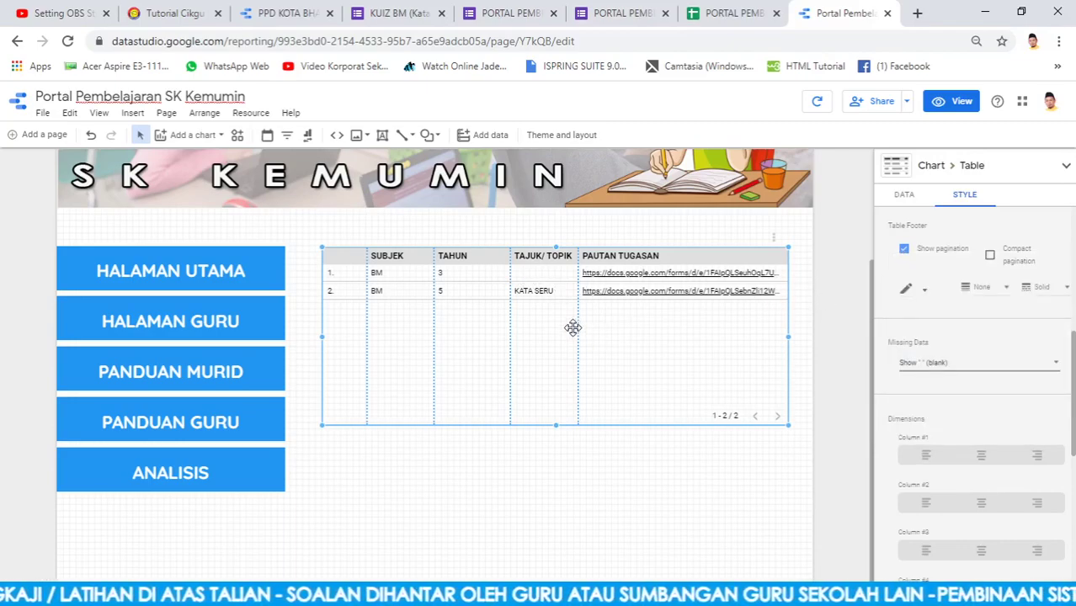
Widen the TAJUK/ TOPIK column, move the table lower beside the buttons, and stretch it taller.
drag(578, 322, 653, 317)
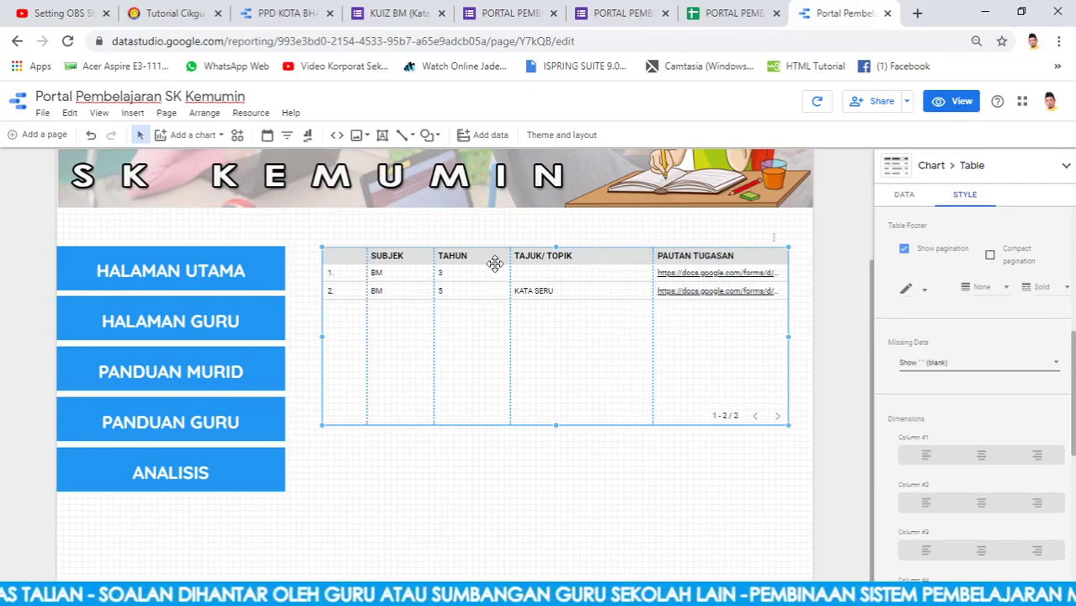
drag(490, 308, 479, 284)
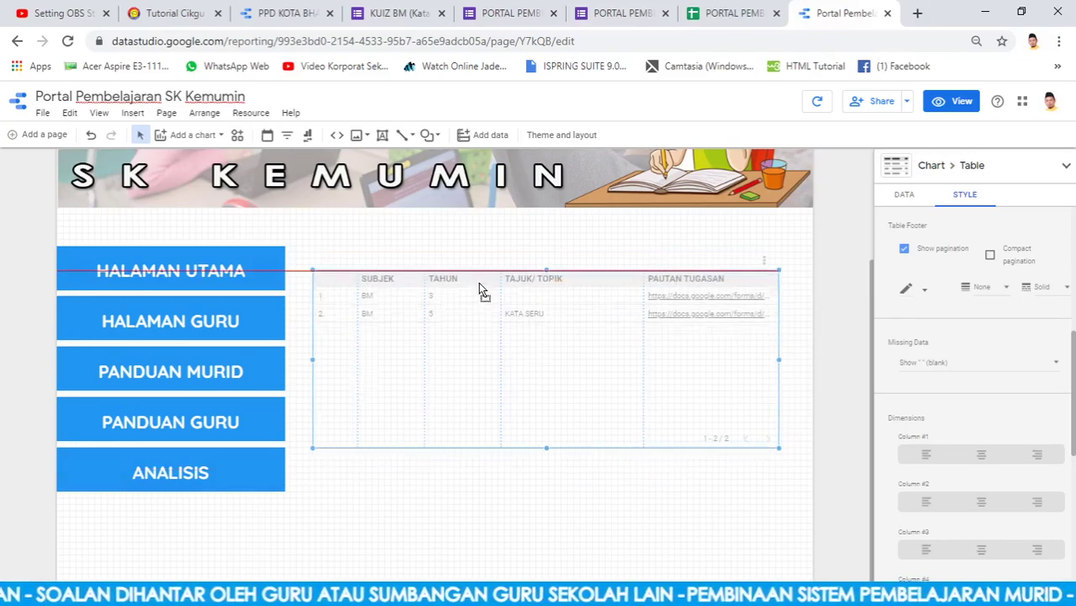
mouse_move(479, 286)
mouse_down()
mouse_move(475, 266)
mouse_move(439, 325)
mouse_up()
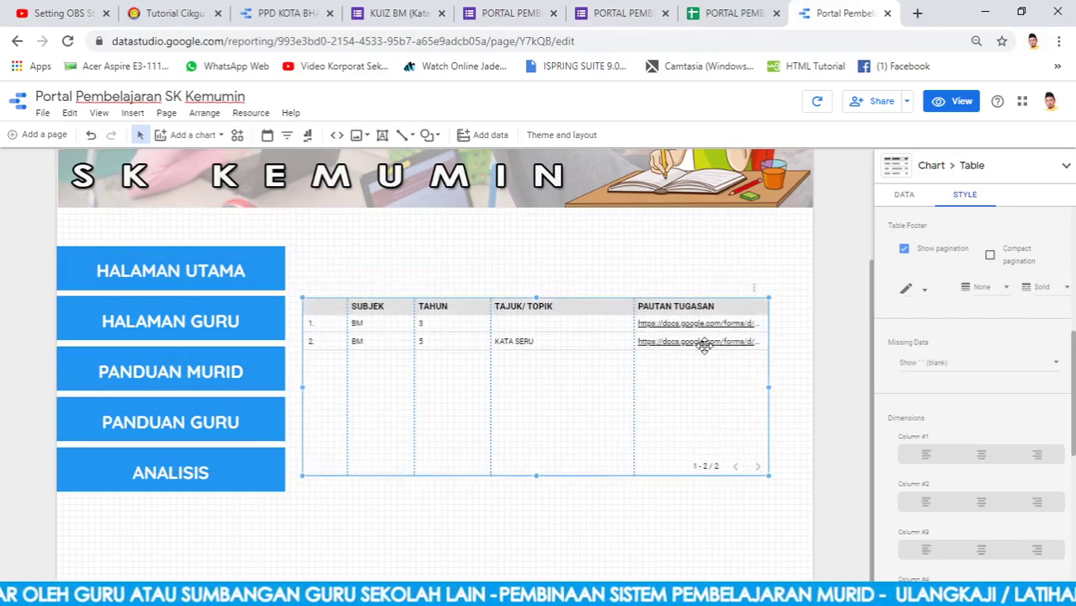
drag(533, 474, 533, 553)
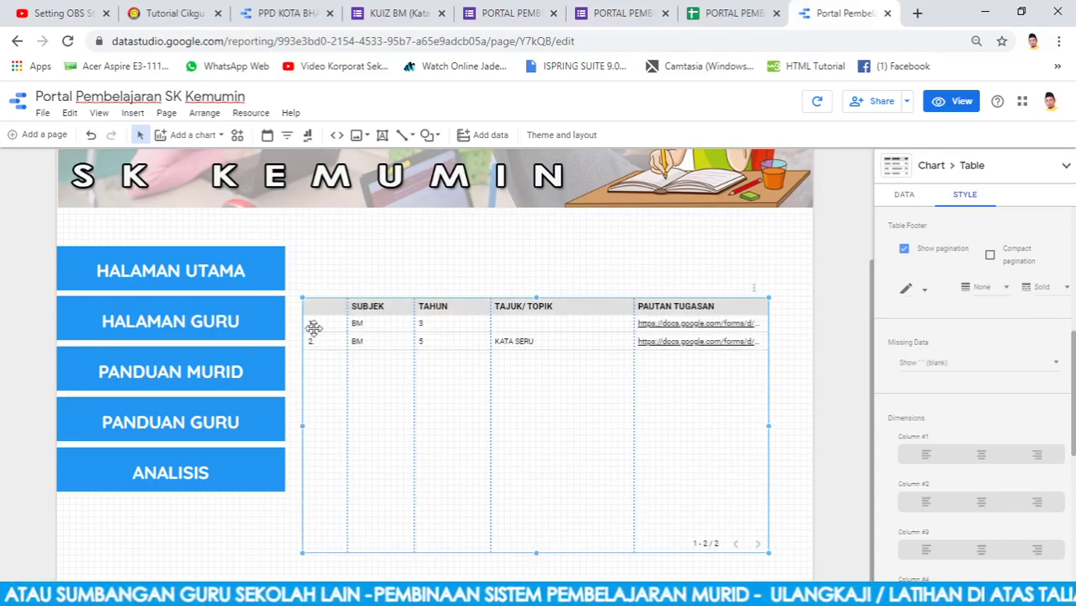
scroll(682, 252, up, 2)
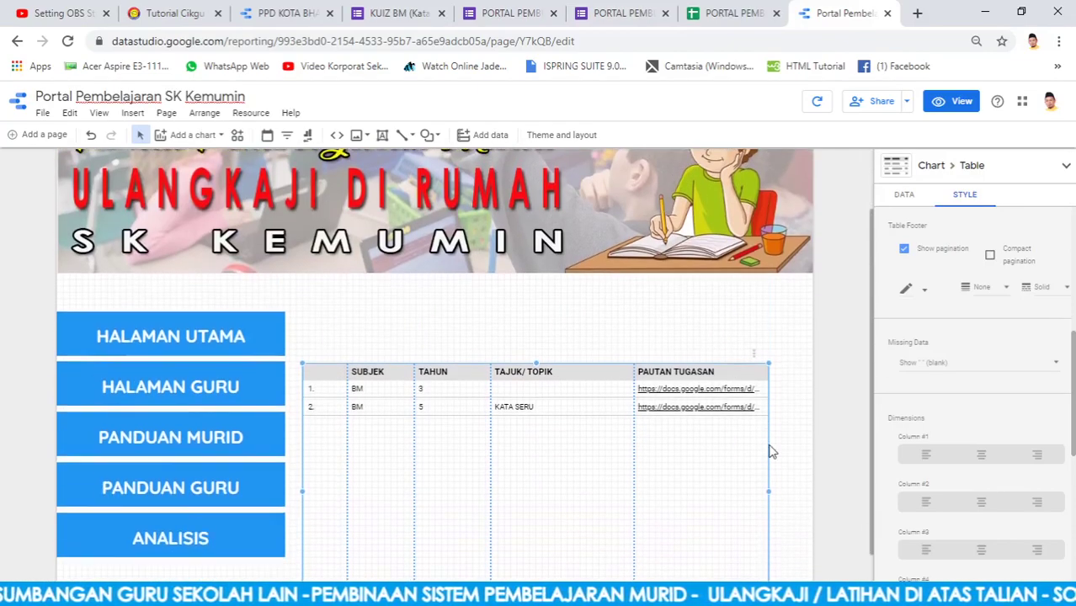
scroll(769, 452, down, 2)
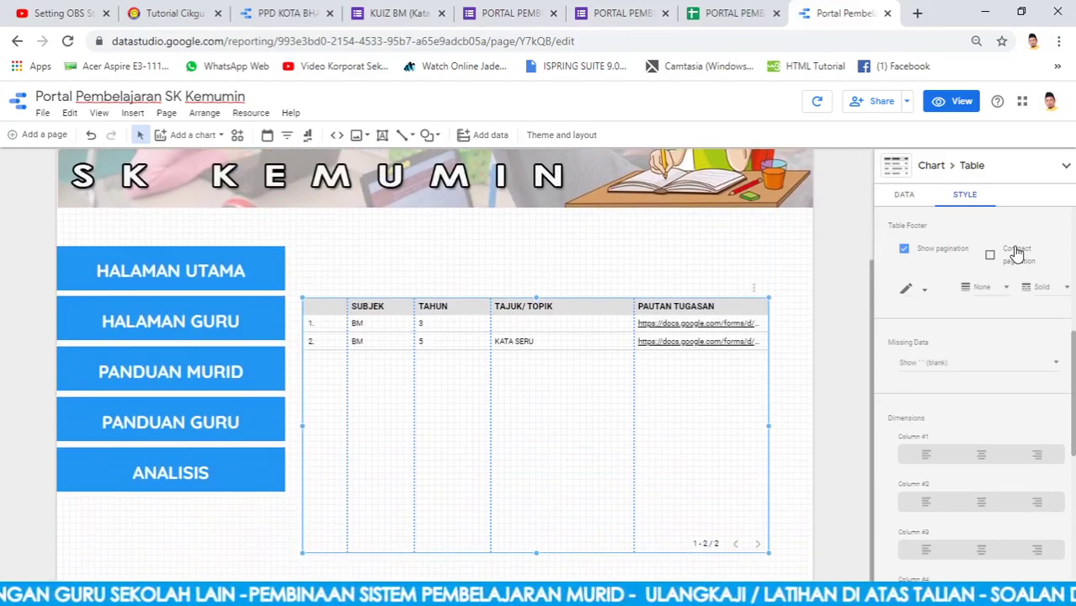
Change the report canvas height from 900 to 1500 px in the layout settings.
click(565, 145)
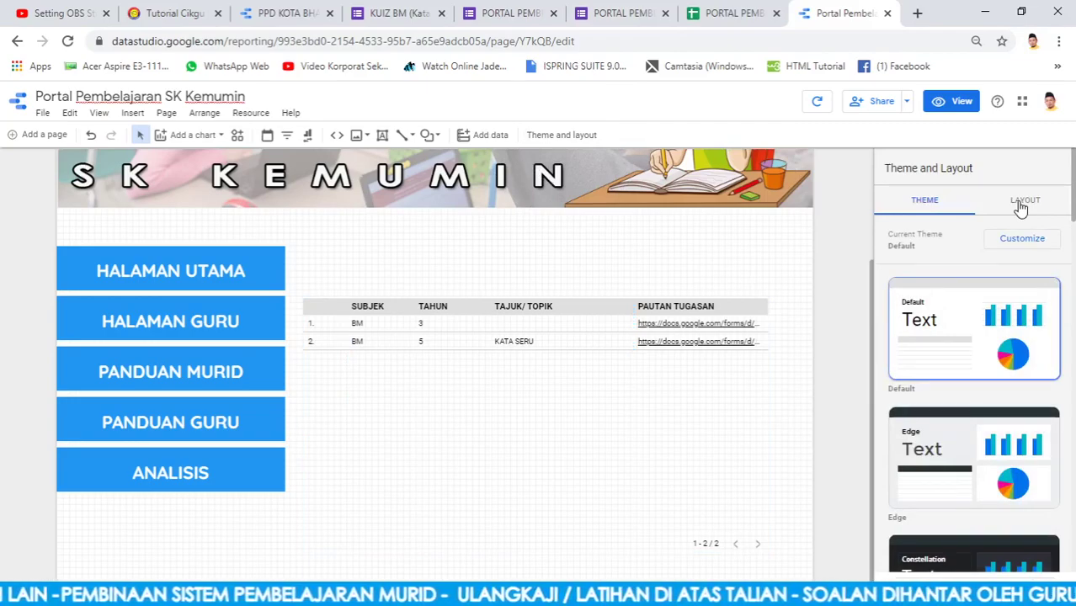
click(1020, 205)
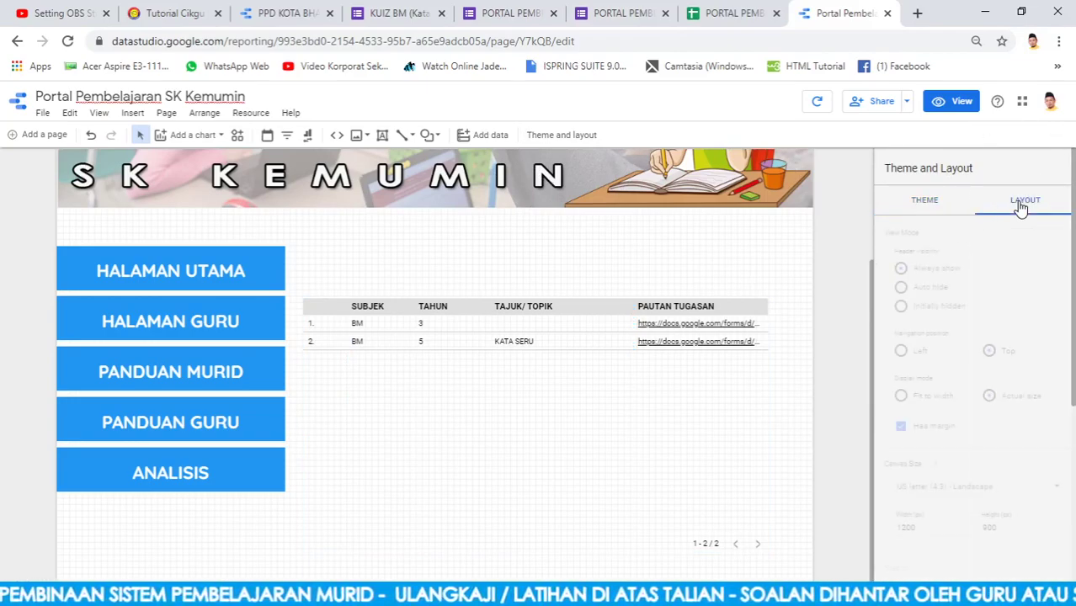
double_click(990, 527)
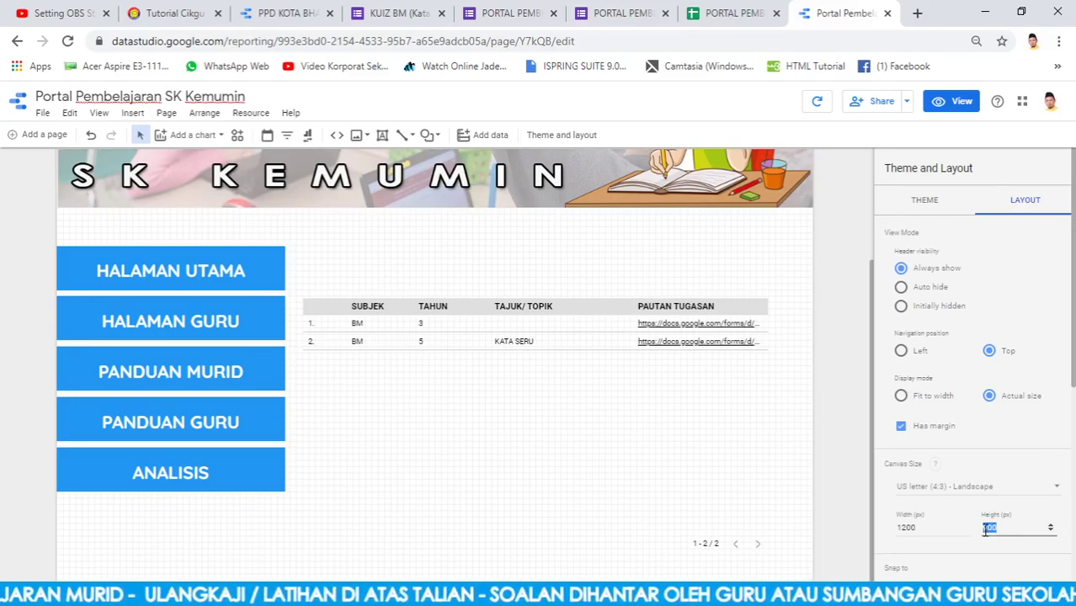
text(150)
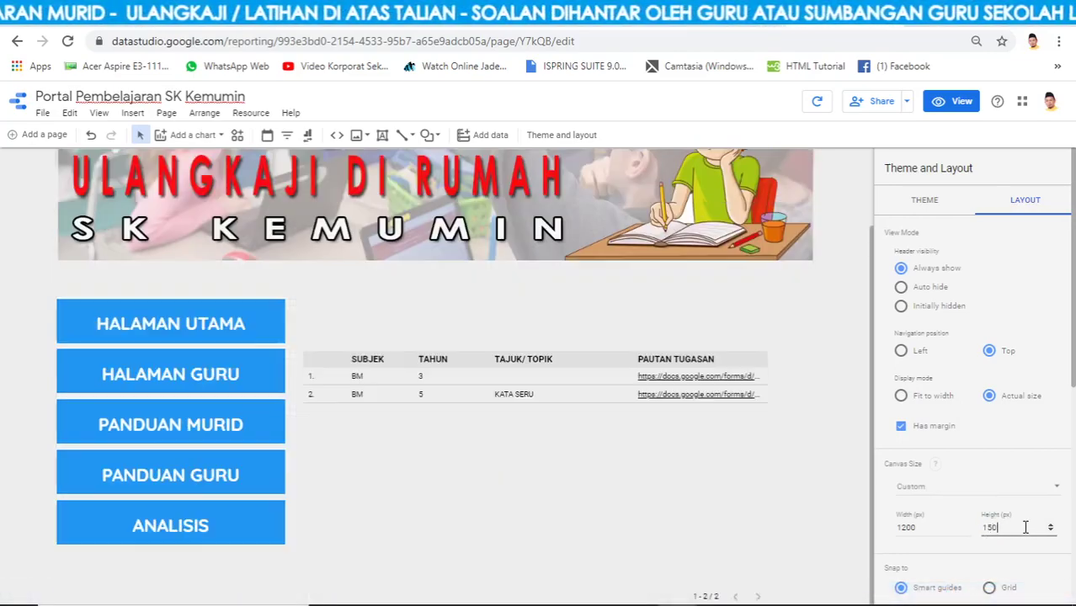
text(0)
scroll(805, 457, down, 3)
scroll(744, 483, down, 2)
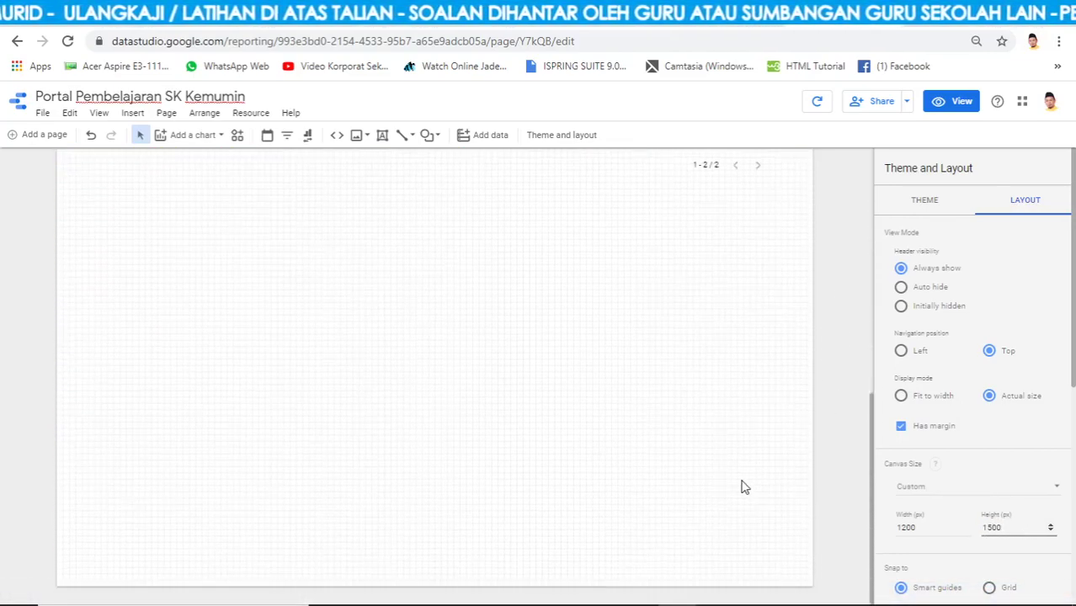
scroll(744, 476, up, 1)
scroll(740, 459, up, 4)
scroll(811, 347, up, 2)
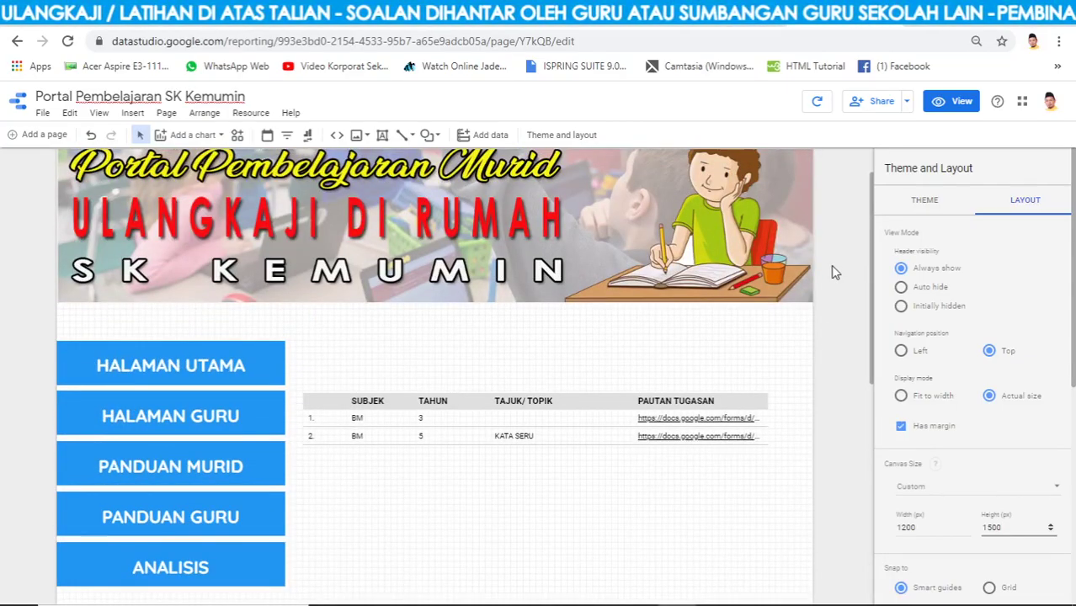
scroll(725, 361, down, 3)
scroll(577, 209, down, 4)
click(574, 238)
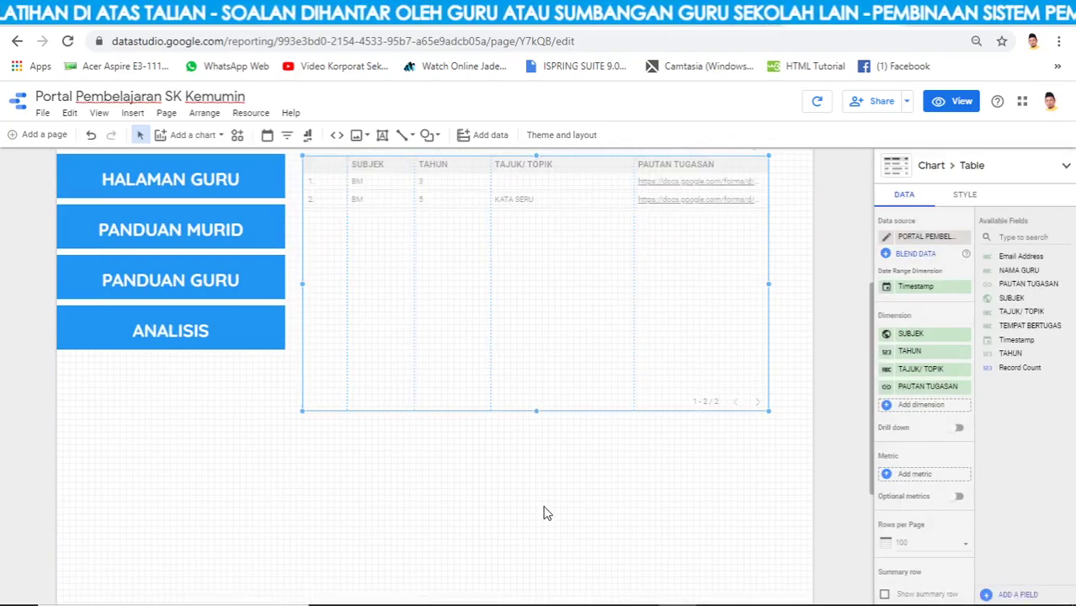
Drag the Form links table's bottom edge far down the lengthened 1500 px page.
drag(536, 411, 541, 530)
scroll(547, 522, down, 2)
scroll(554, 517, down, 1)
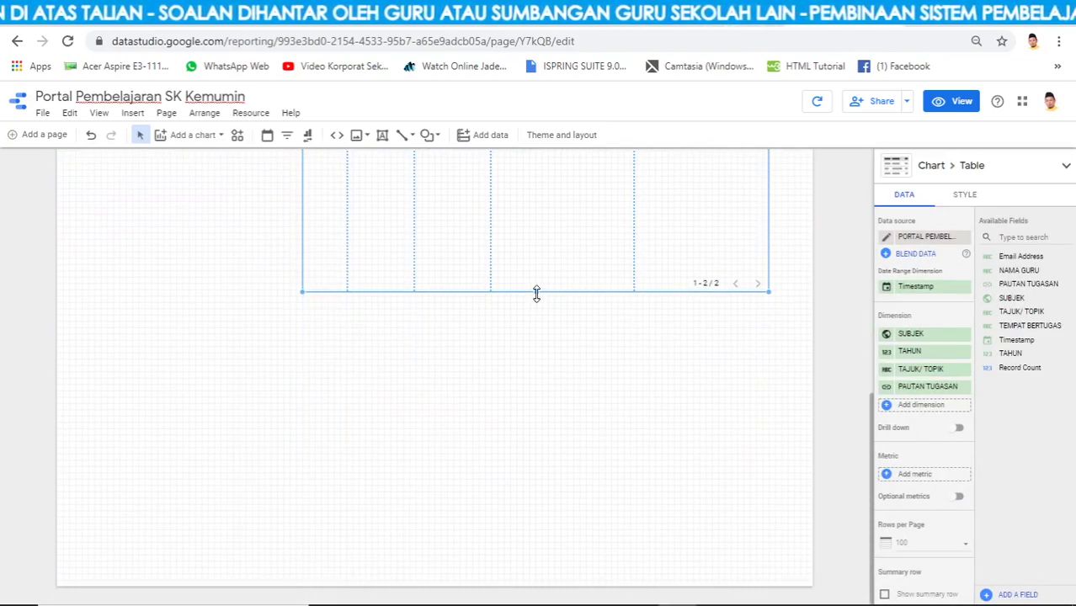
drag(536, 293, 536, 534)
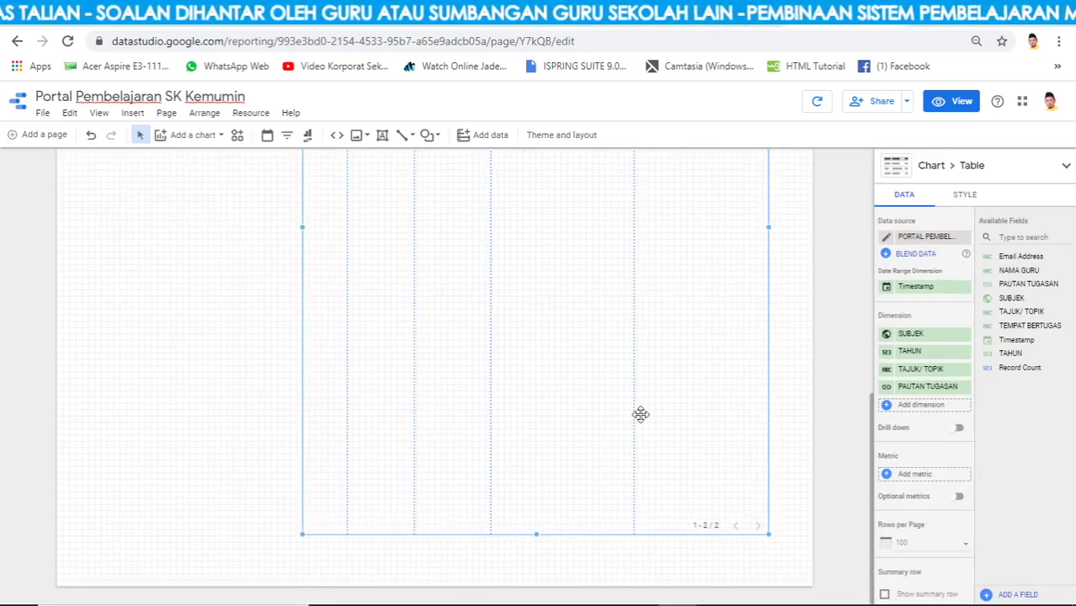
scroll(808, 398, up, 2)
scroll(808, 397, up, 3)
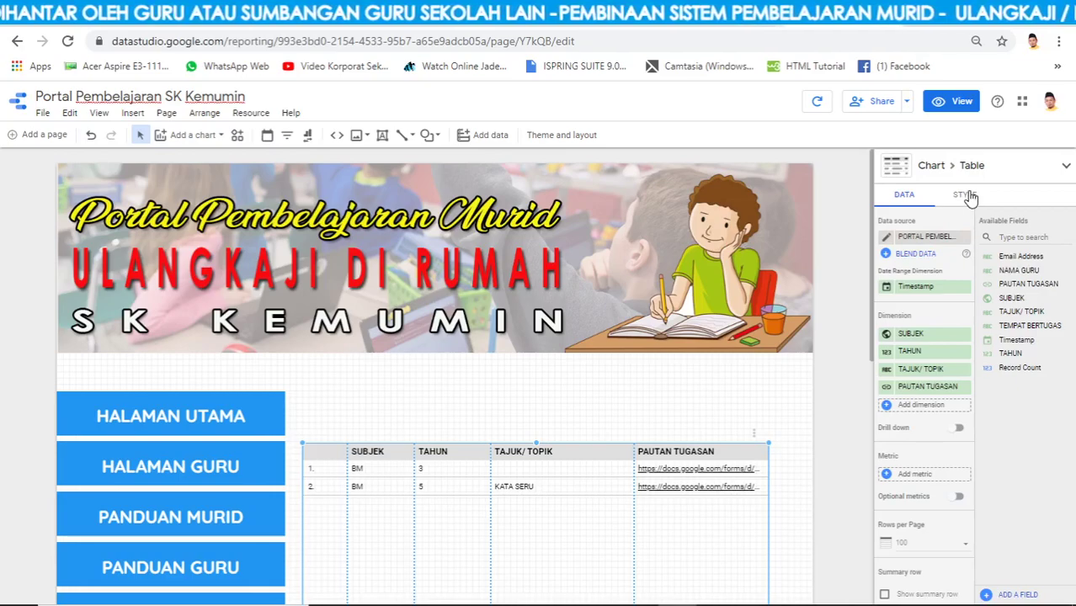
Change the report background colour to light green in the theme customization.
click(563, 137)
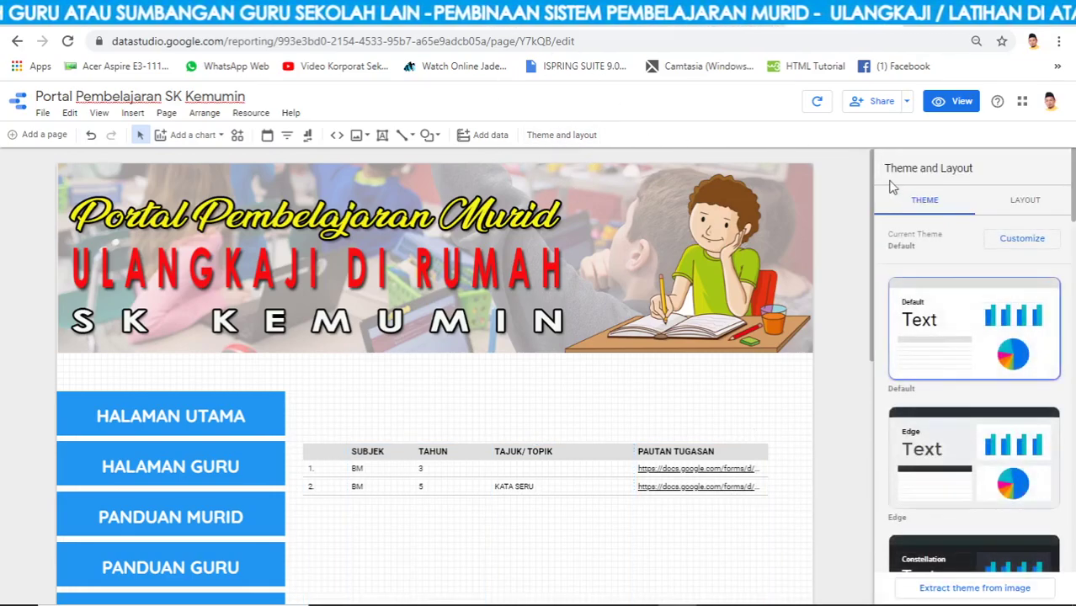
click(1022, 241)
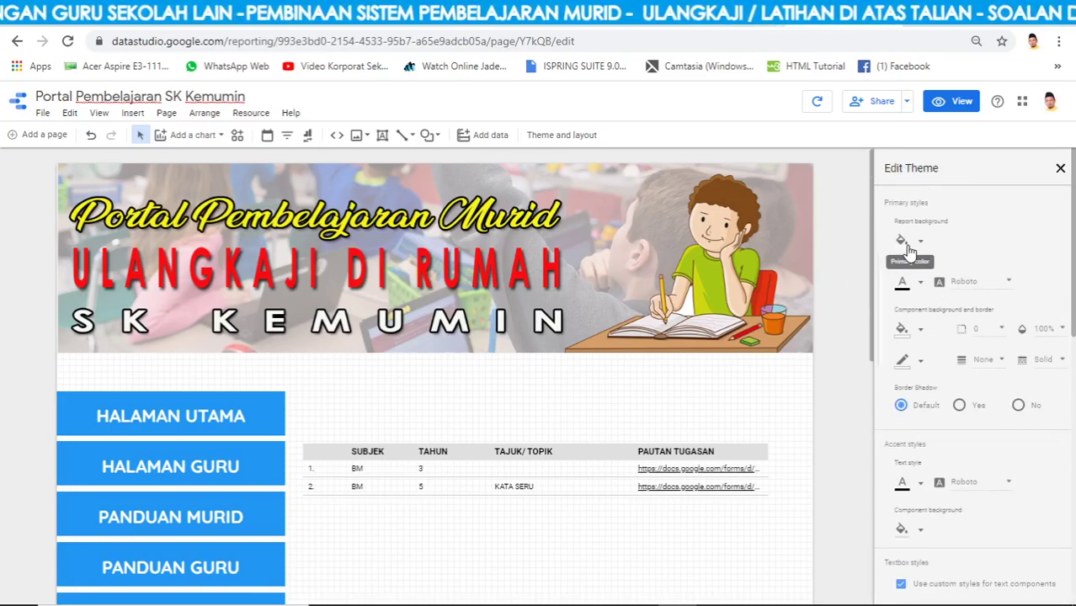
click(903, 242)
click(983, 353)
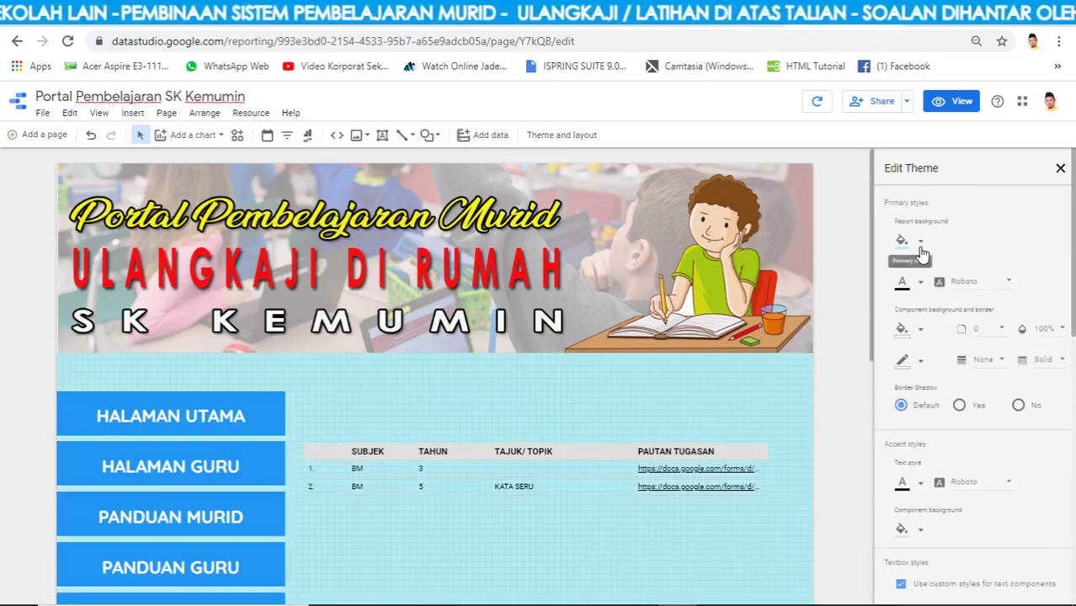
click(902, 240)
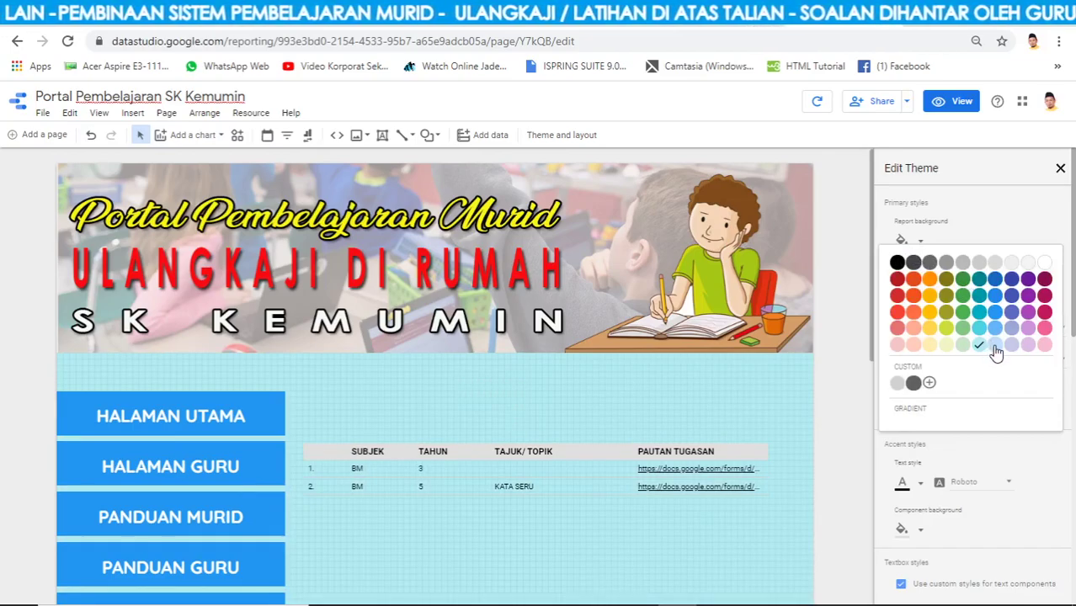
click(963, 349)
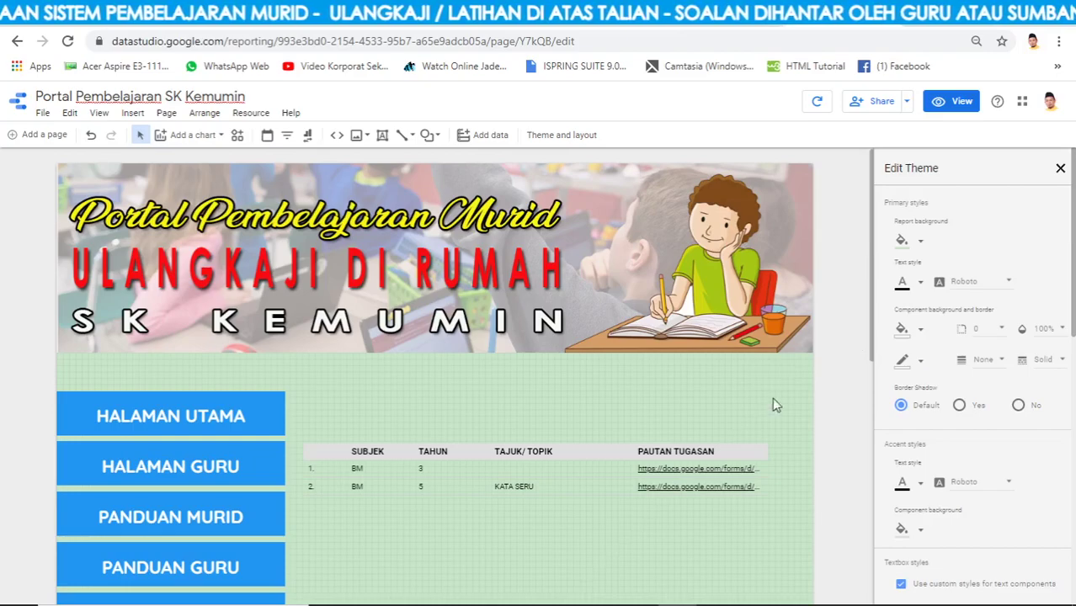
scroll(775, 336, down, 2)
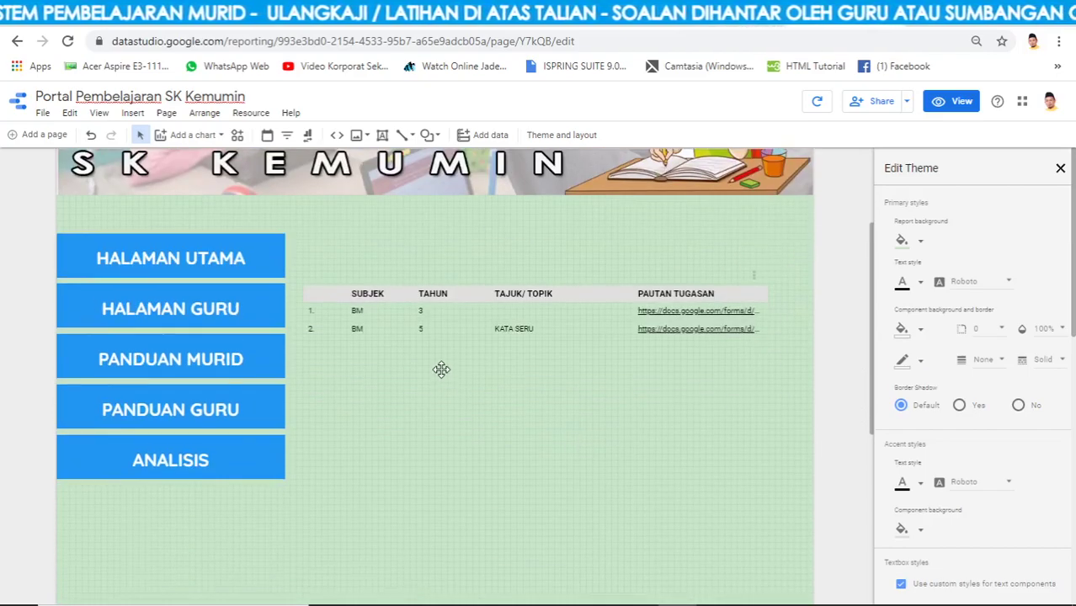
click(403, 319)
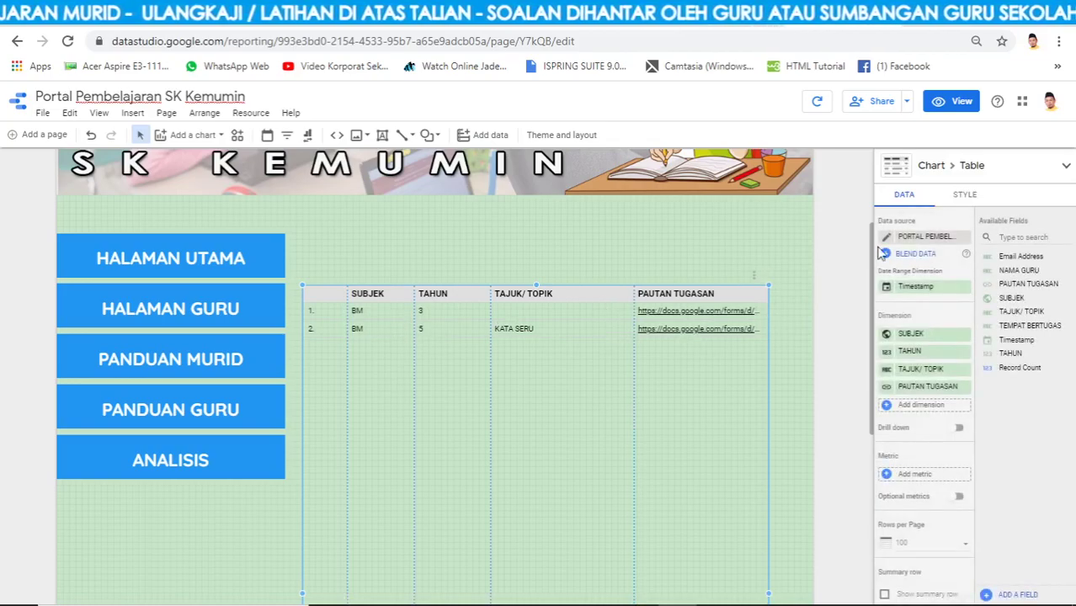
Give the table an orange-red header fill and white row borders.
click(966, 195)
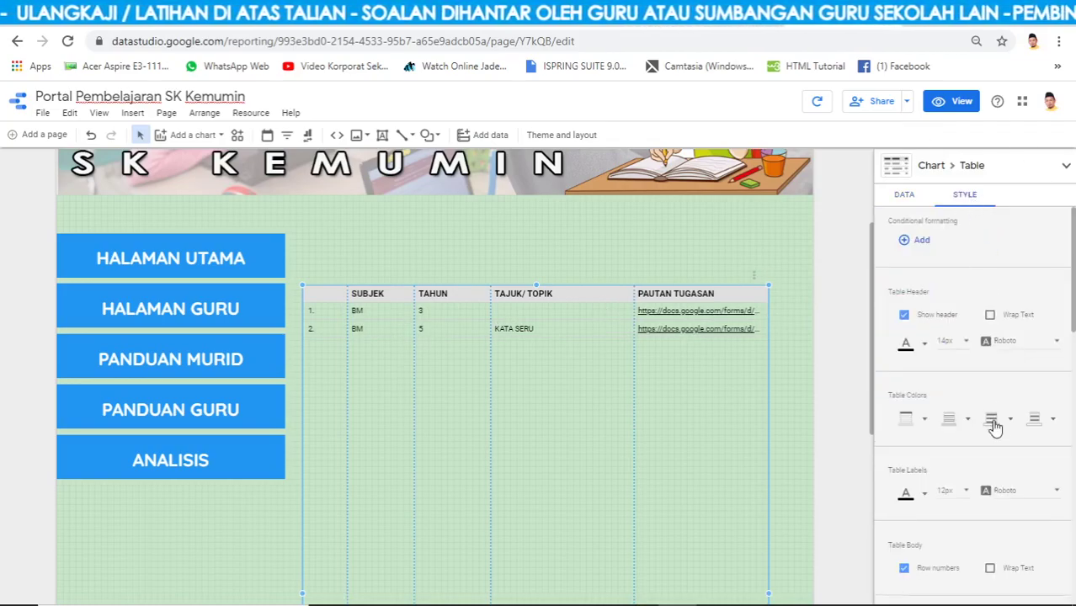
scroll(930, 404, down, 1)
click(918, 347)
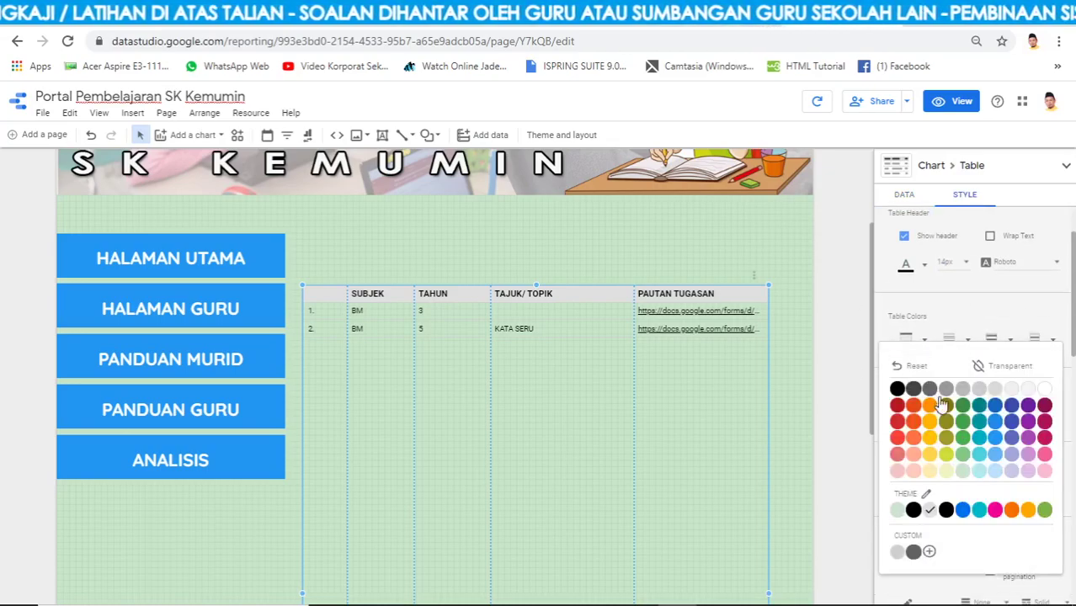
click(915, 445)
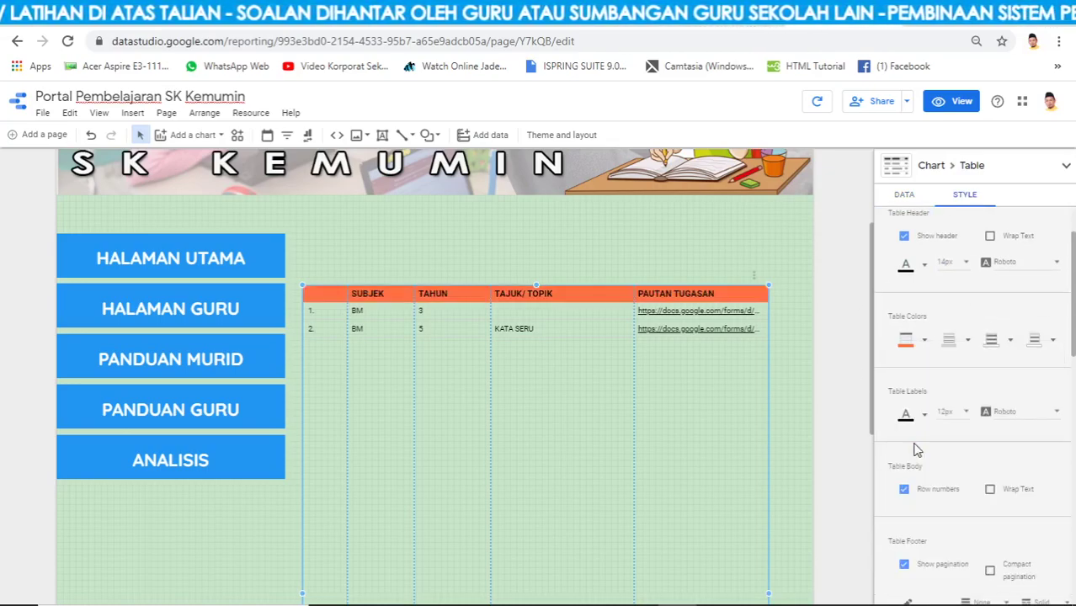
click(957, 349)
click(1044, 392)
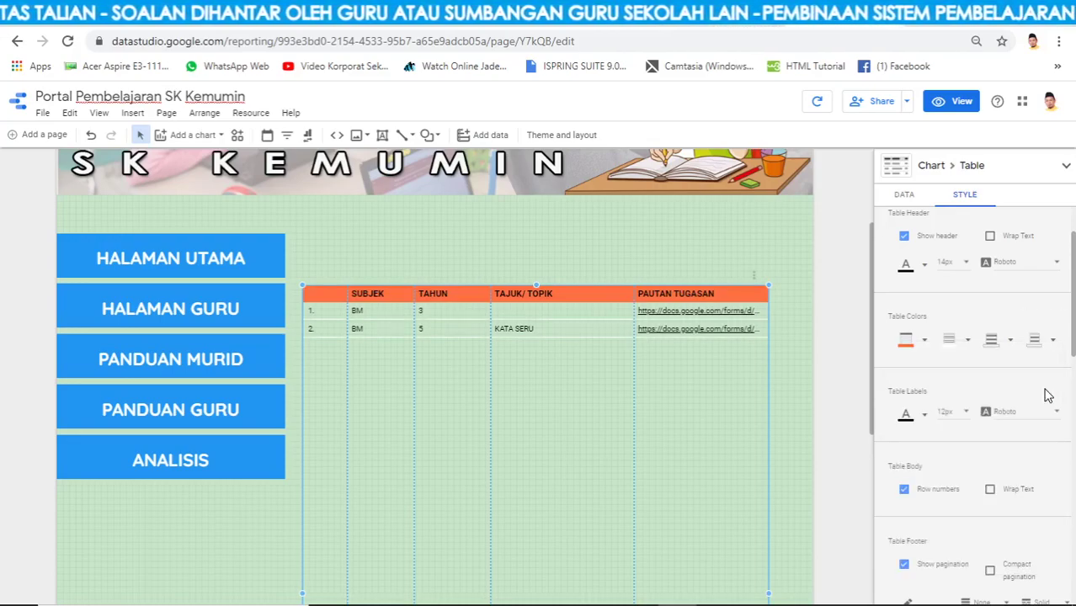
Shade the table's odd and even body rows pale yellow.
click(988, 341)
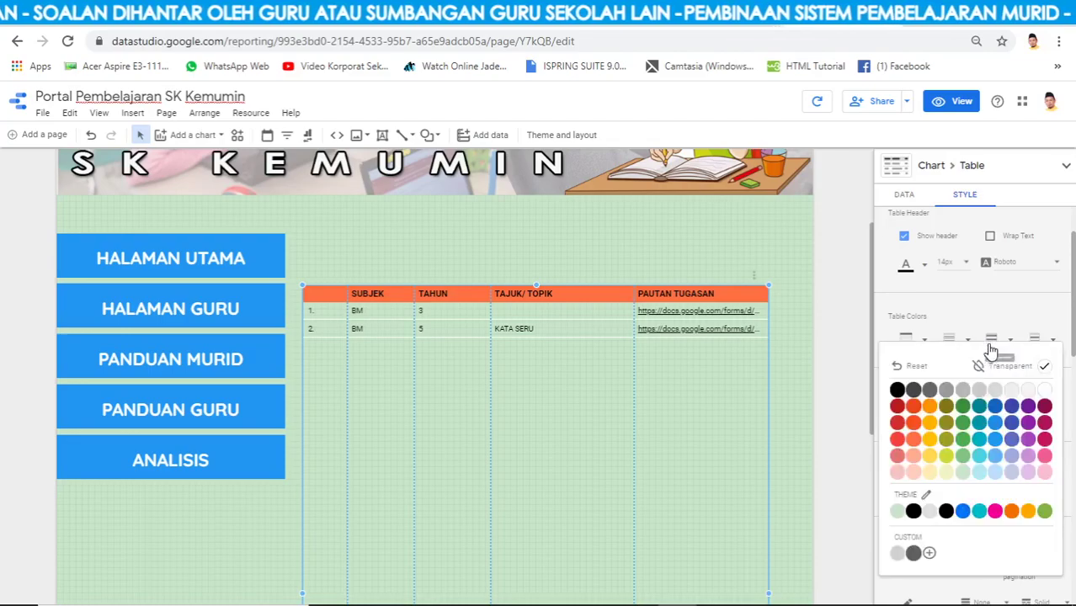
click(931, 474)
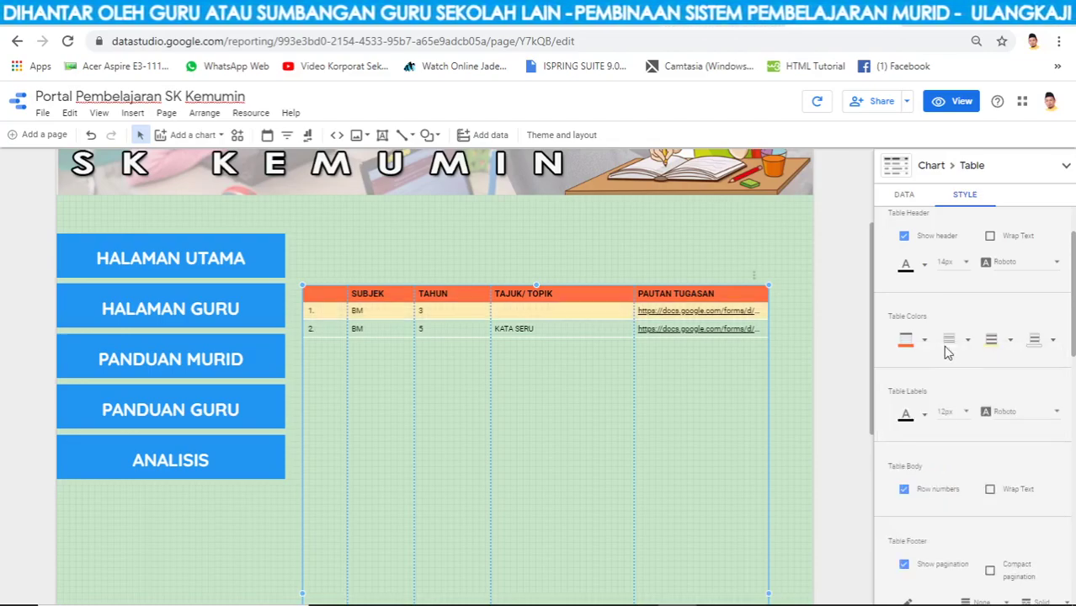
click(1035, 341)
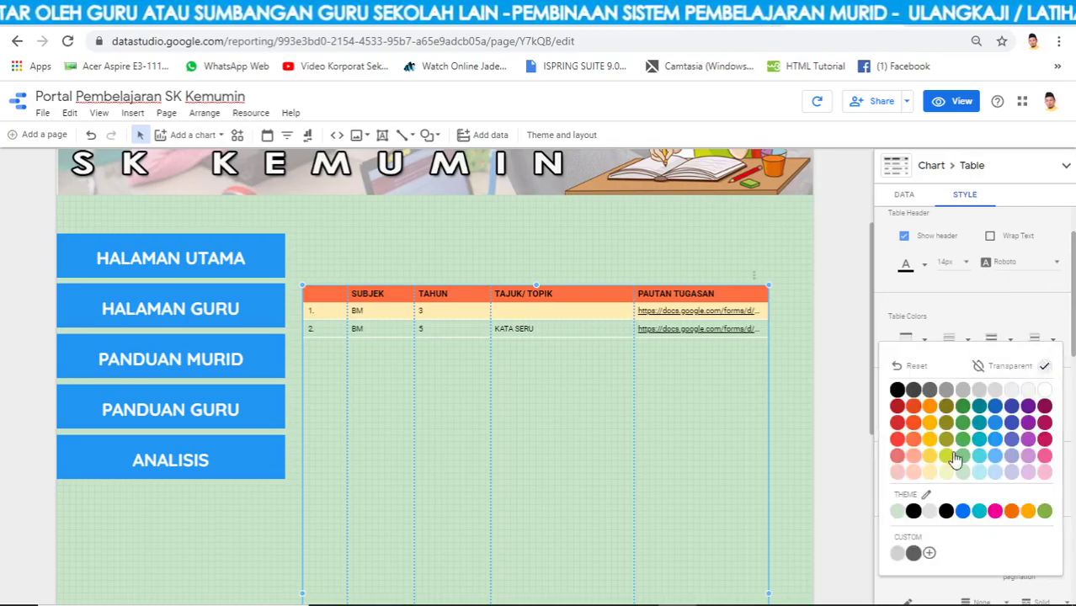
click(928, 477)
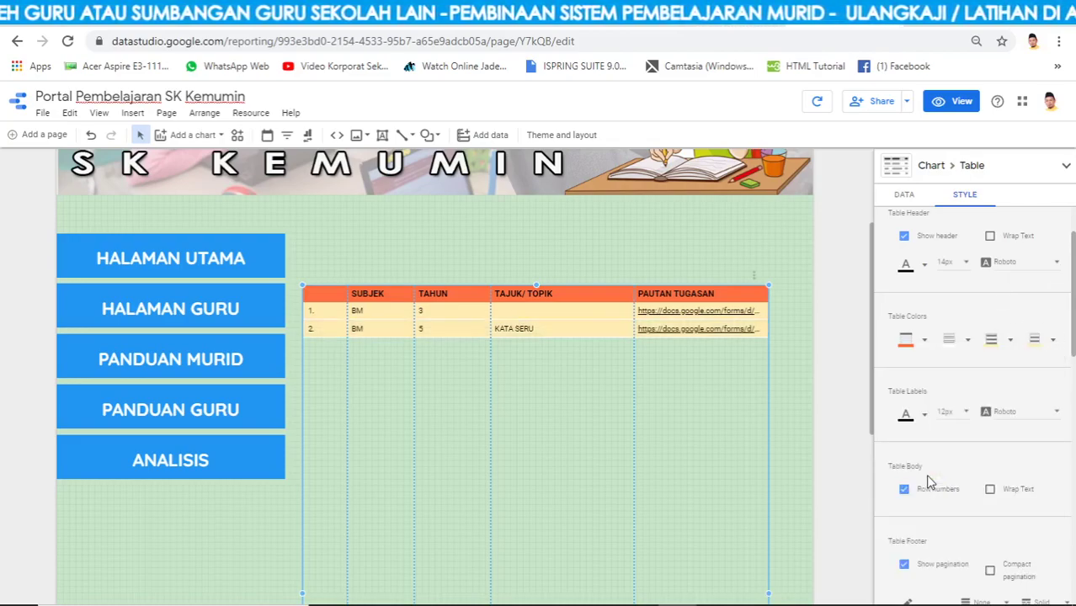
click(1038, 338)
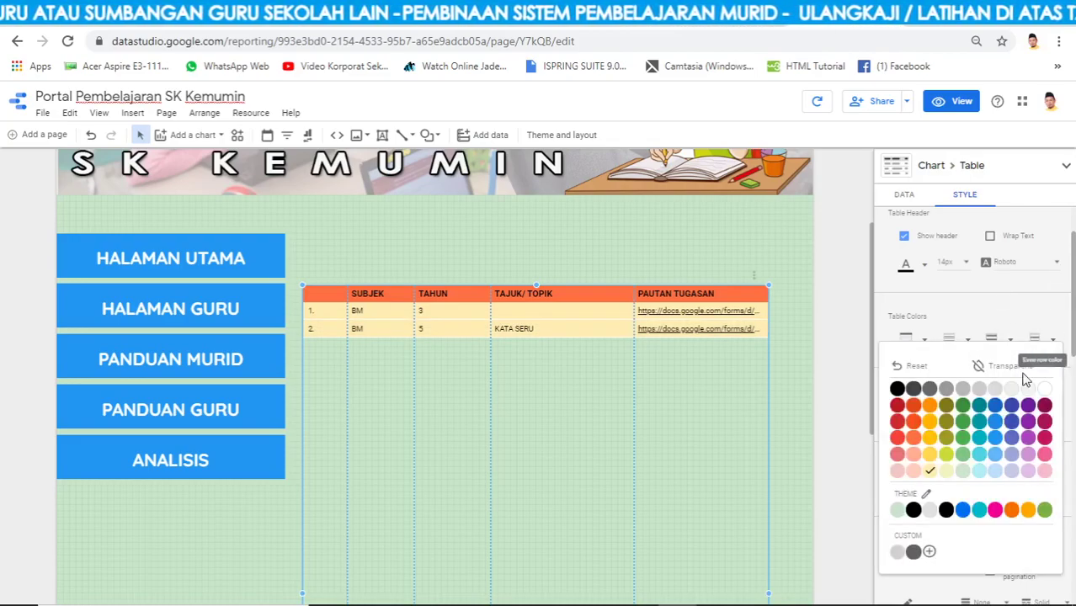
click(944, 477)
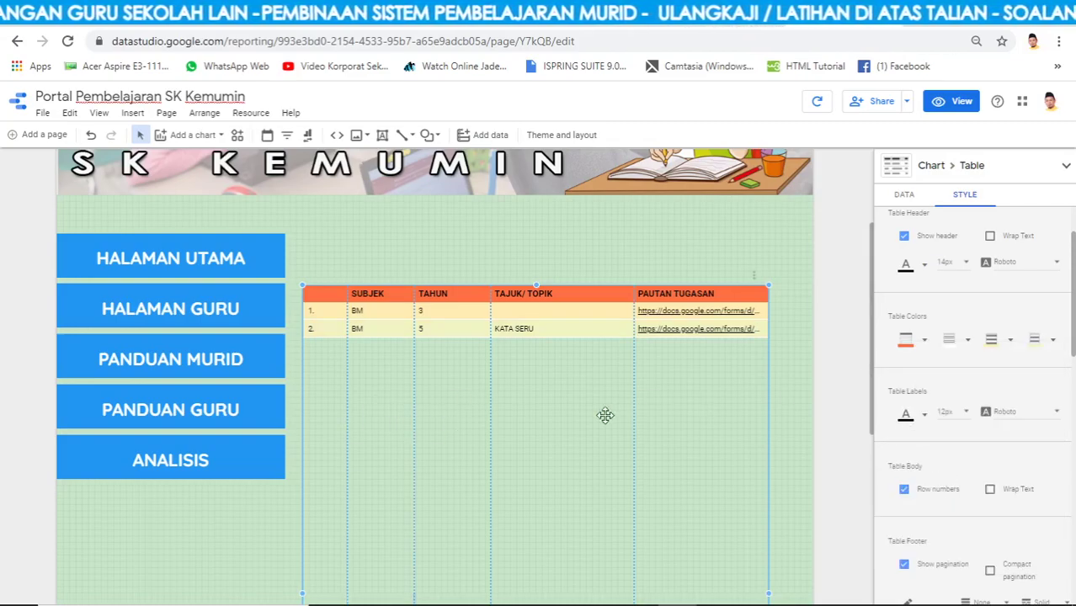
Give the table body a light peach background fill.
scroll(972, 396, down, 3)
scroll(975, 460, down, 2)
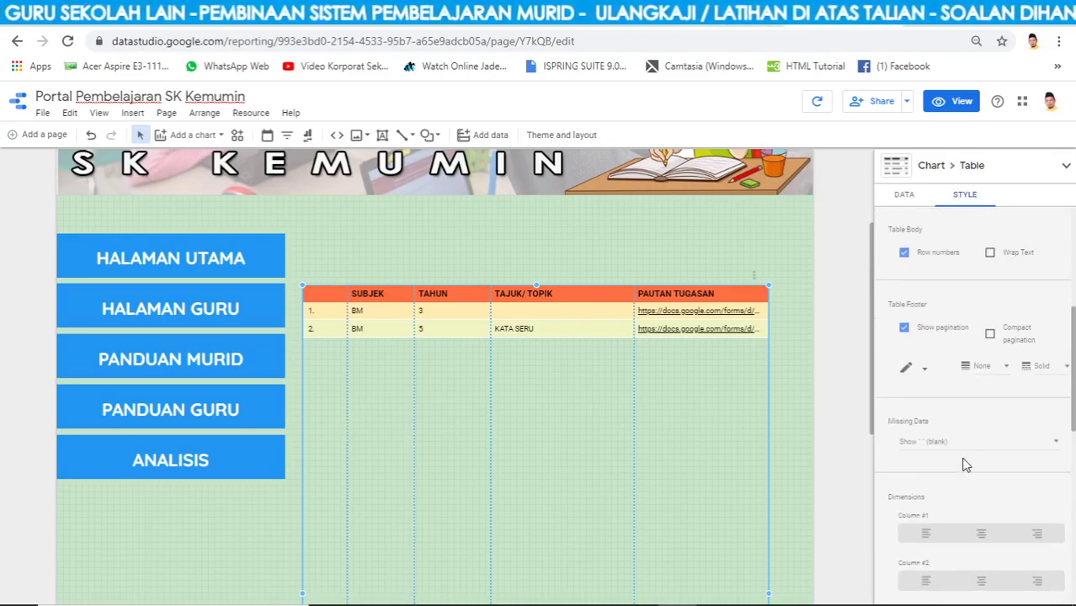
scroll(963, 460, down, 3)
scroll(962, 461, down, 2)
scroll(934, 450, down, 3)
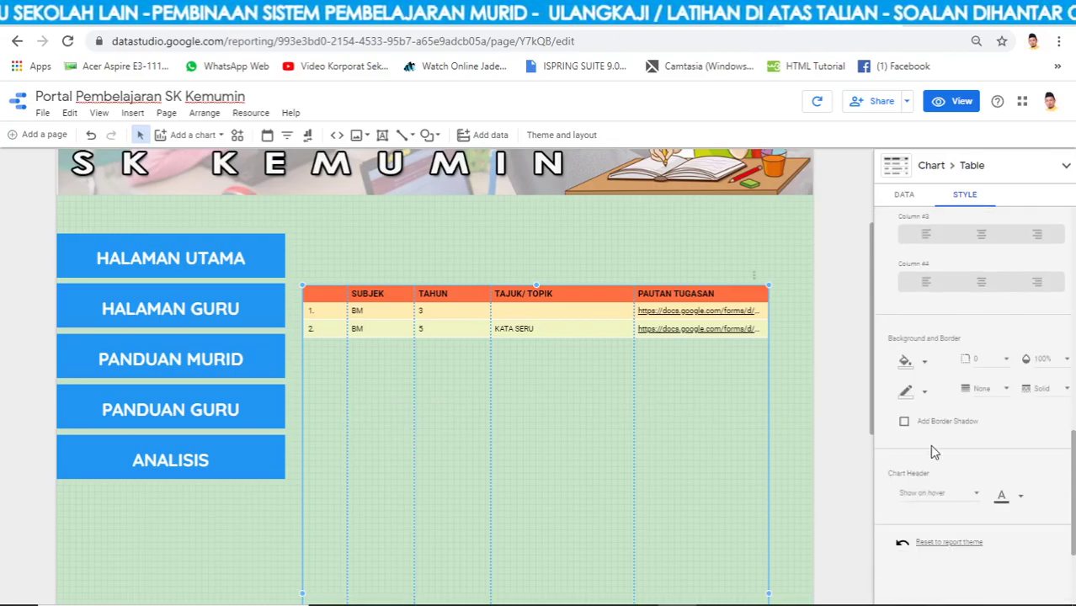
click(923, 364)
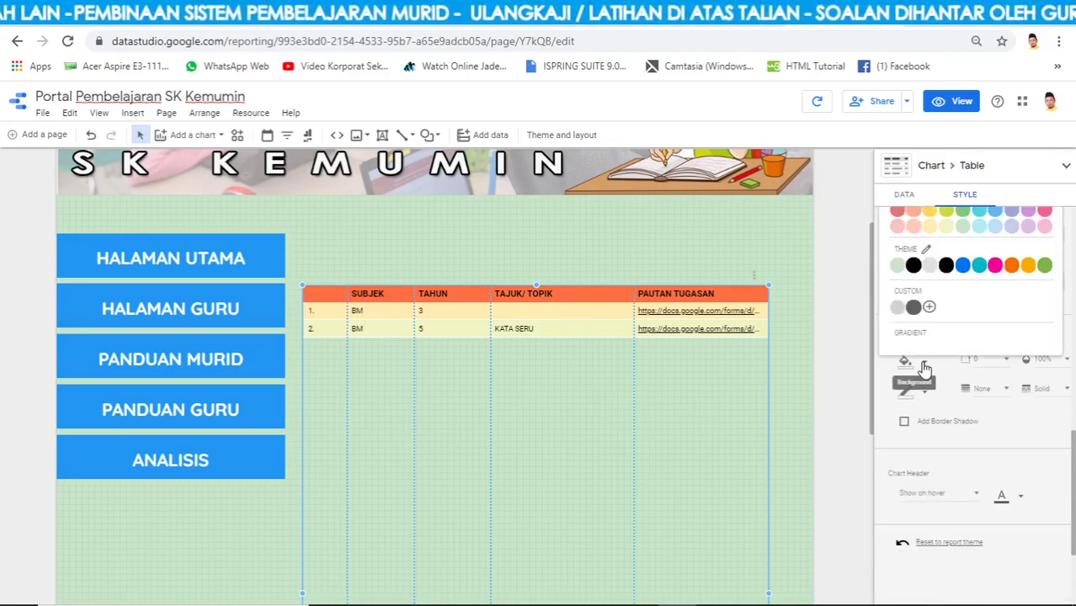
click(913, 229)
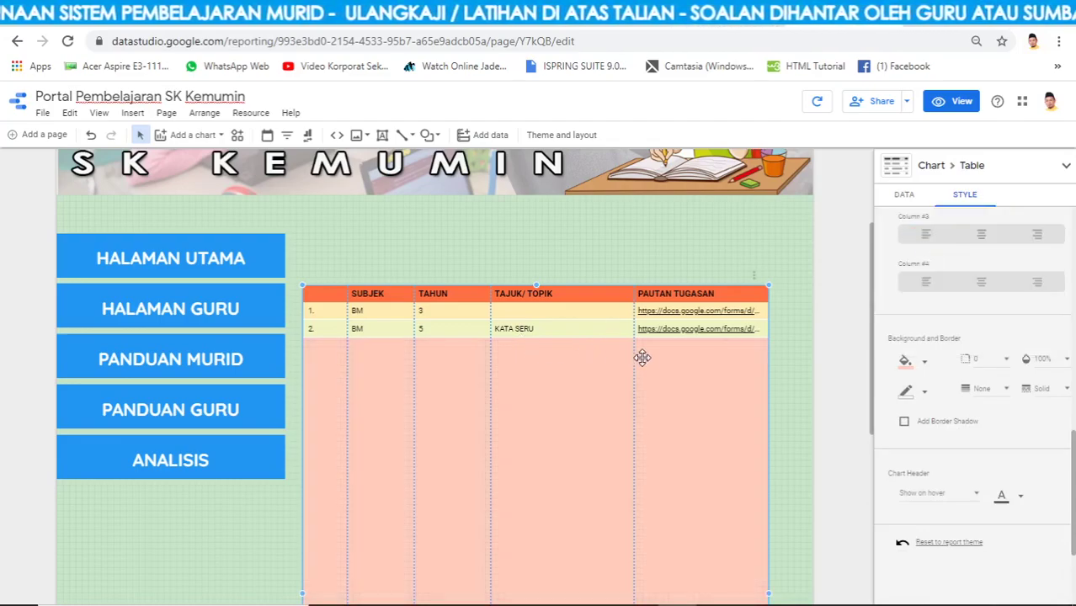
Change the table's background fill from light peach to white.
scroll(938, 325, up, 4)
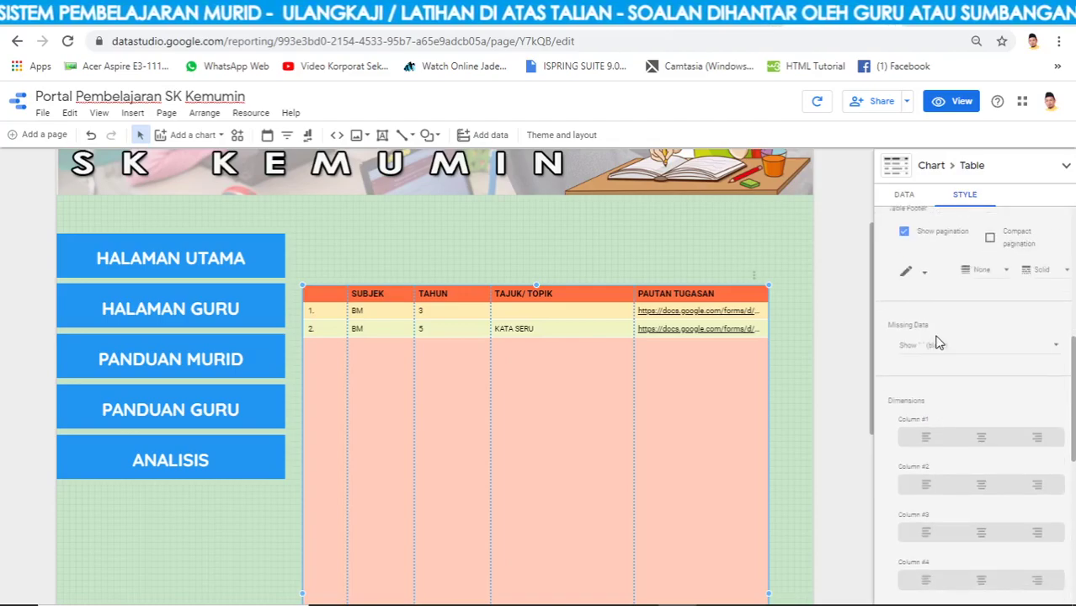
scroll(939, 340, down, 2)
scroll(941, 421, down, 2)
click(921, 281)
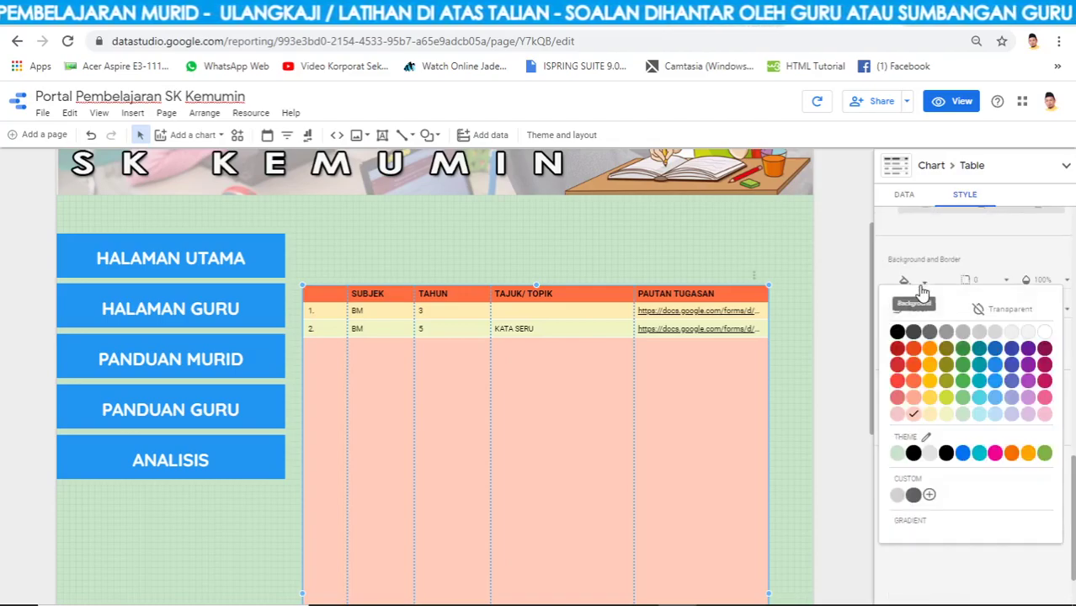
click(1044, 333)
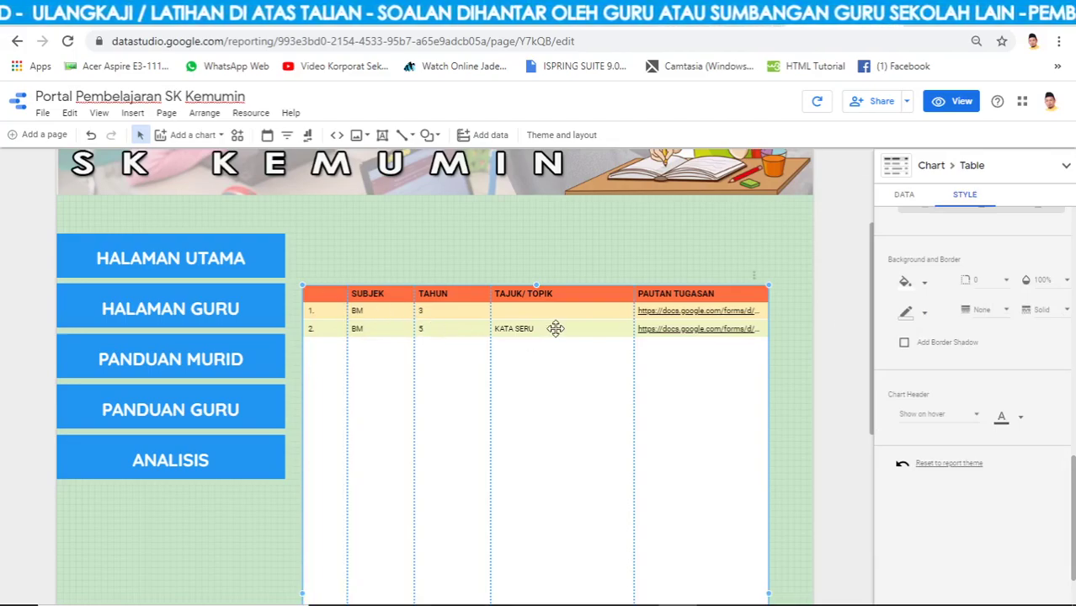
scroll(968, 363, up, 3)
scroll(968, 364, up, 3)
Set the table row labels to 18px and the header, first tried at 16px, to 18px.
scroll(968, 364, up, 3)
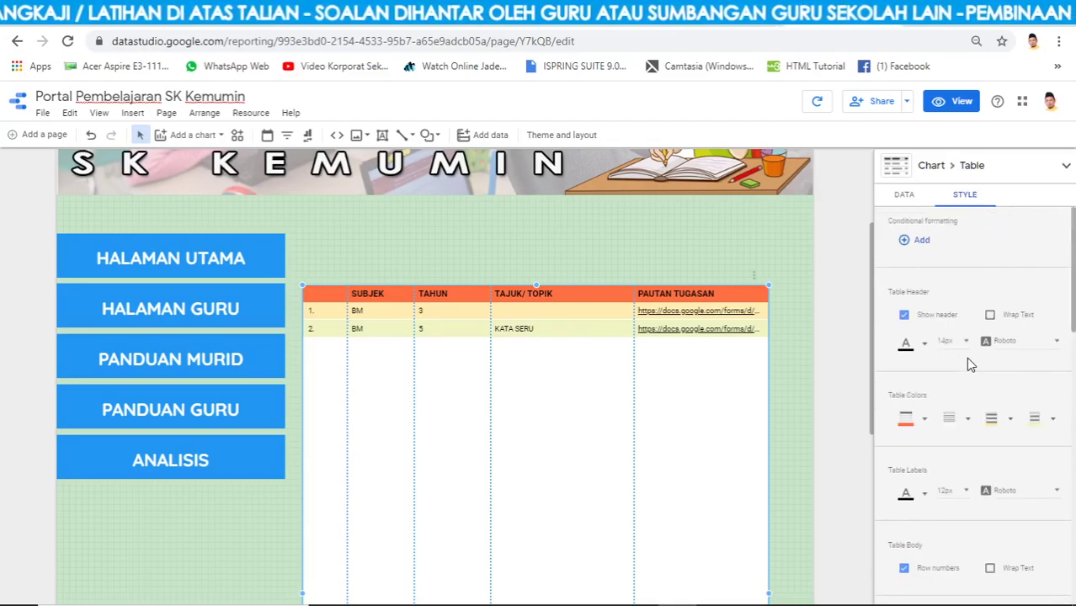
scroll(973, 363, up, 2)
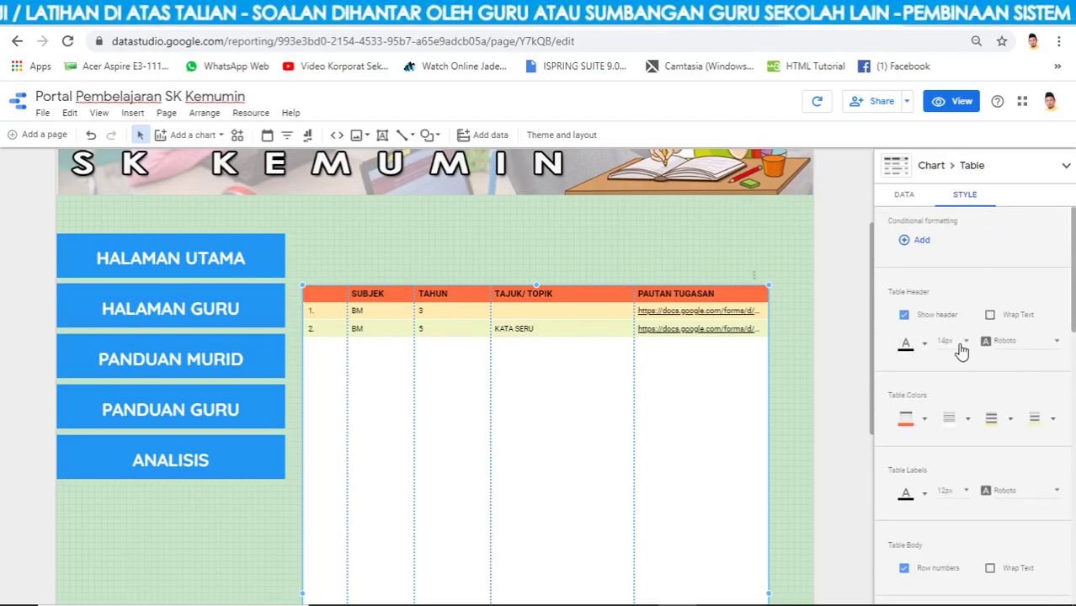
click(961, 347)
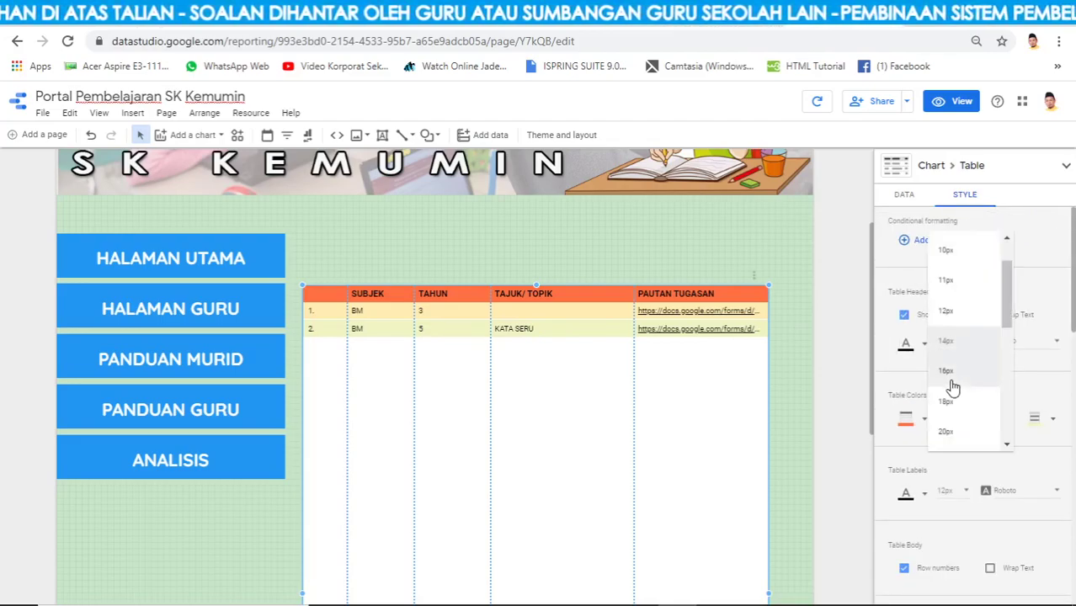
click(952, 383)
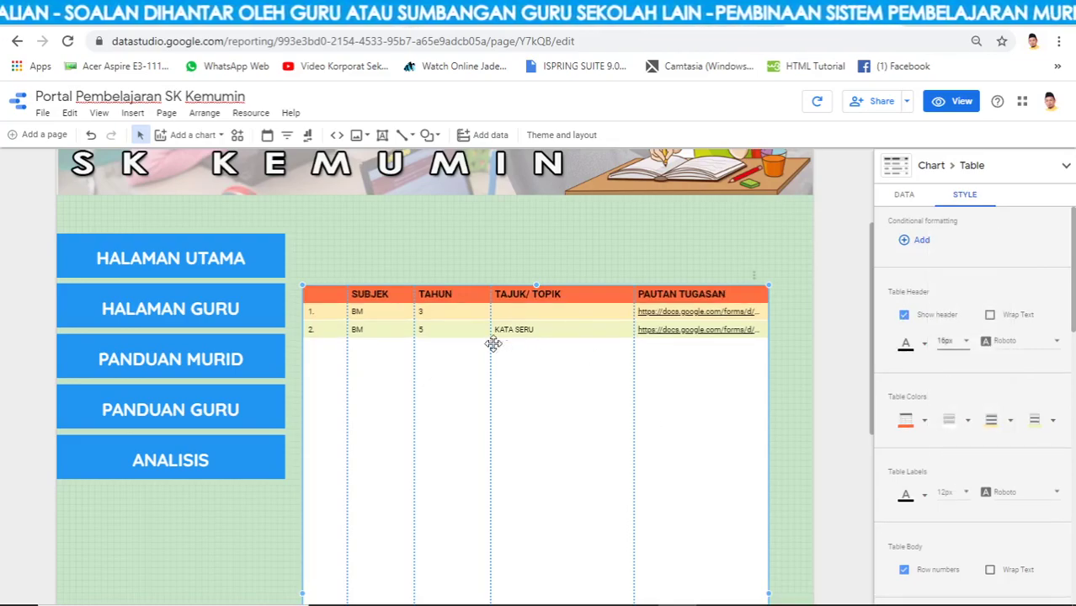
click(953, 497)
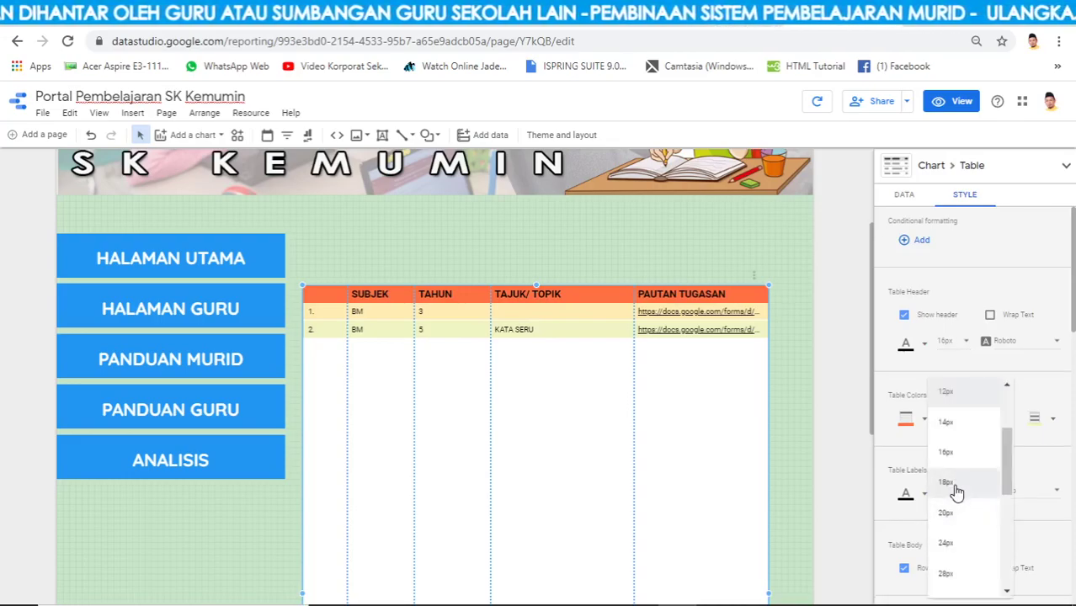
click(953, 490)
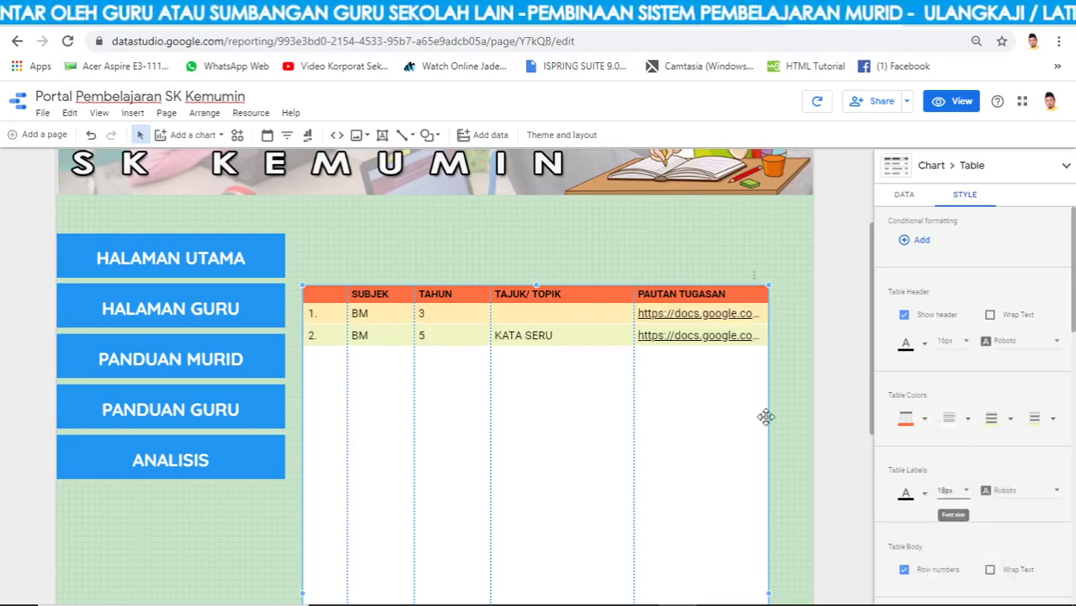
click(963, 343)
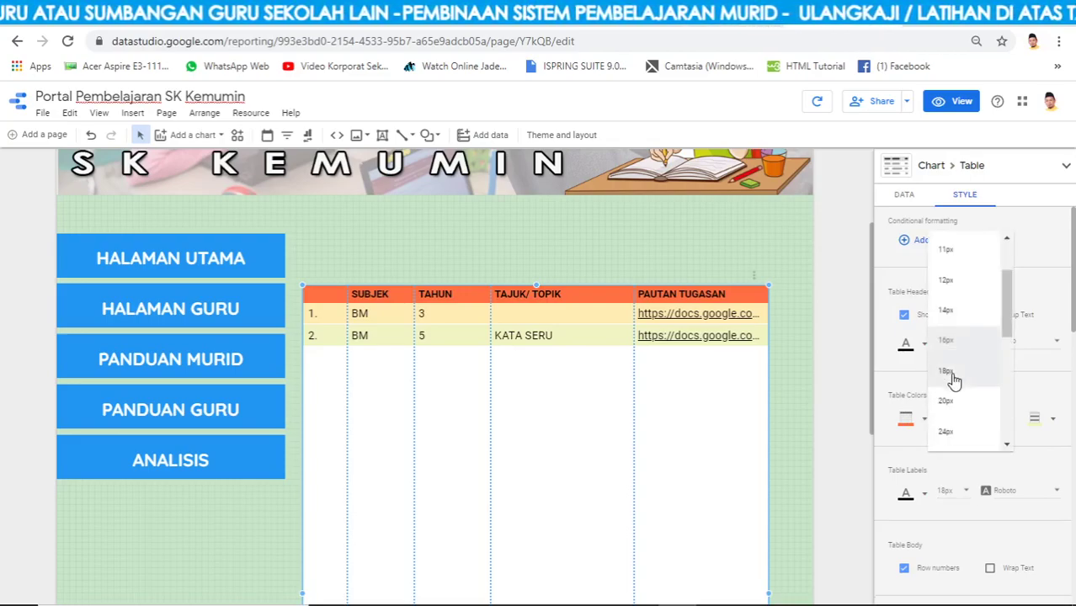
click(953, 373)
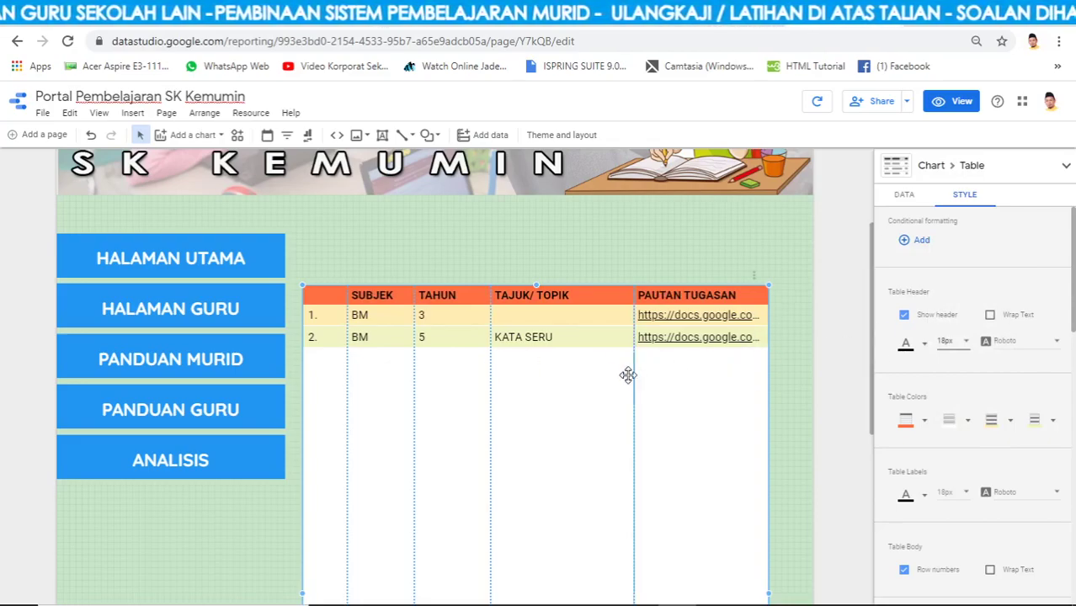
Nudge the table chart a few pixels to the right on the canvas.
drag(604, 381, 609, 379)
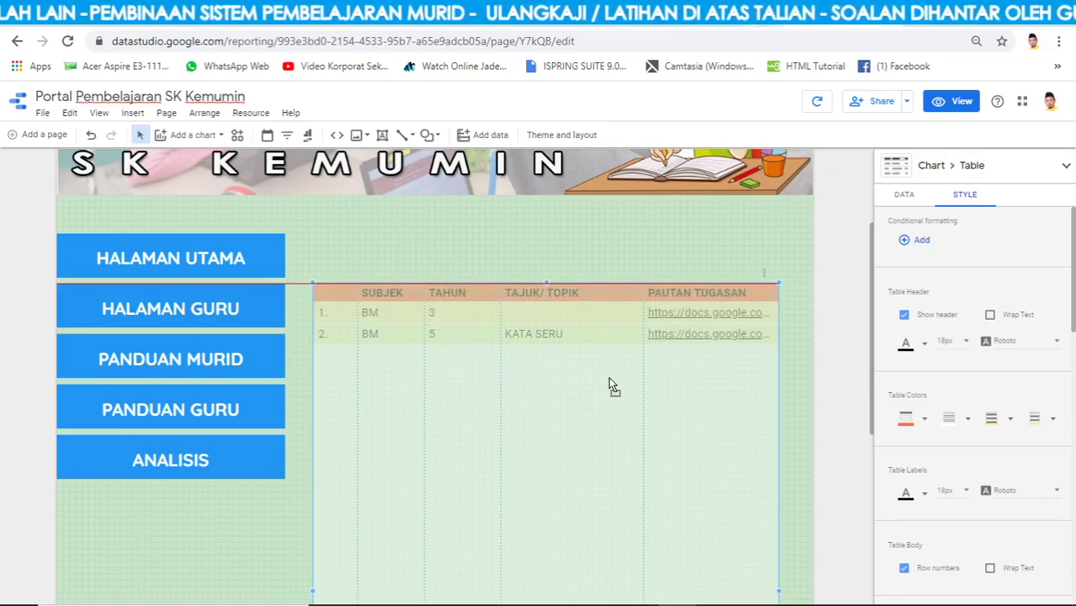
drag(609, 377, 610, 378)
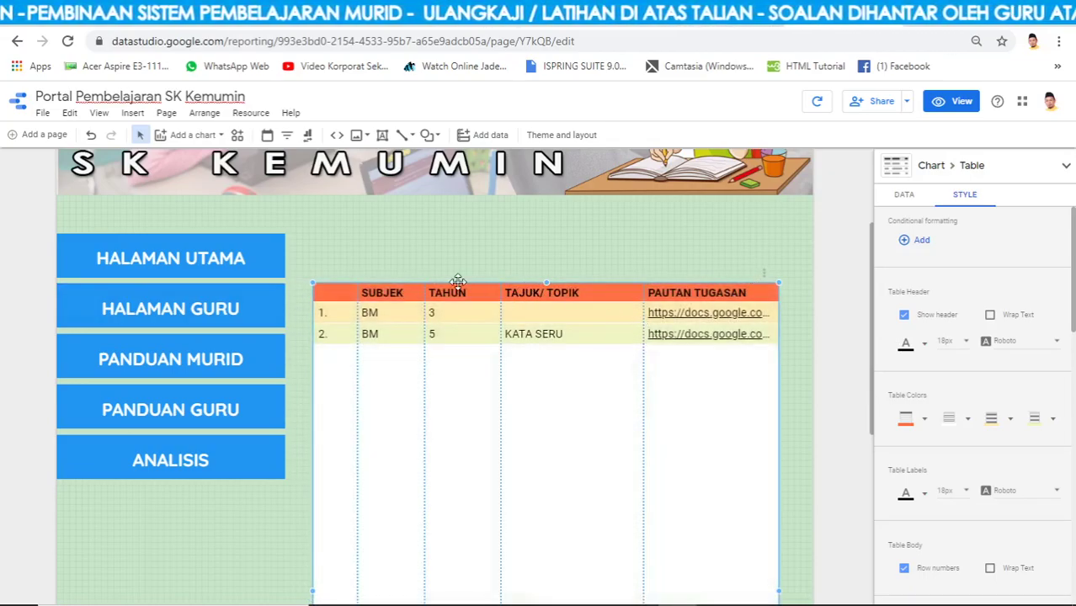
click(372, 249)
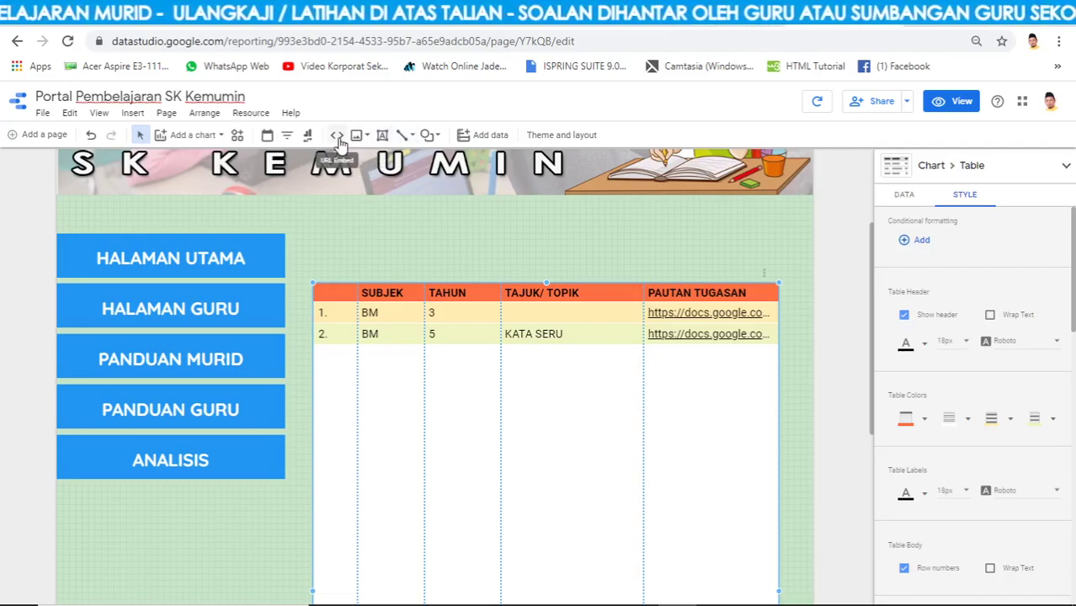
Draw a drop-down filter control above the table and confirm its dimension is SUBJEK.
click(287, 137)
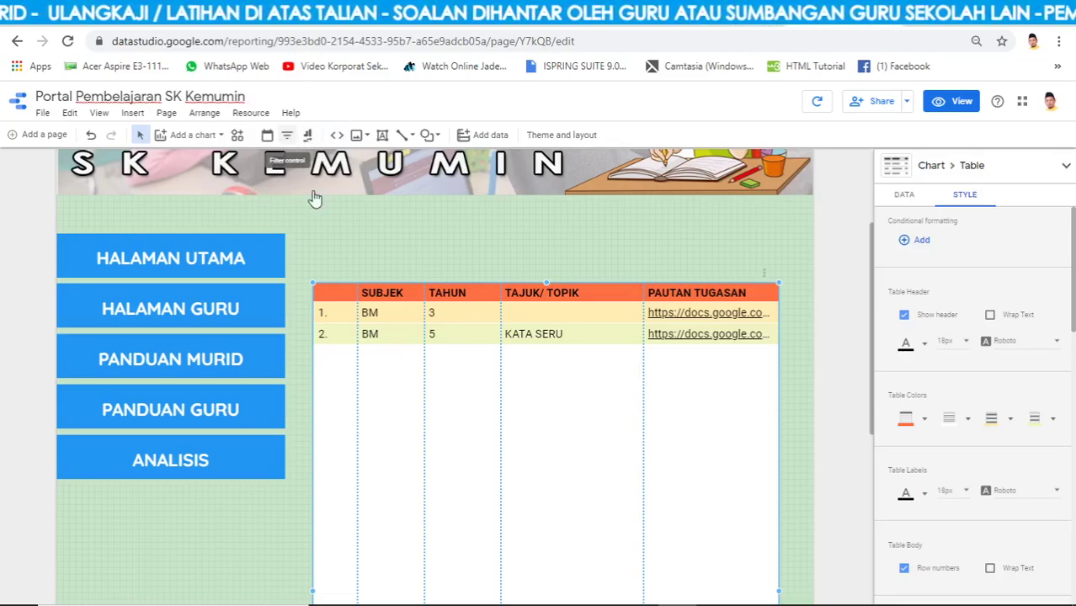
drag(320, 228, 527, 269)
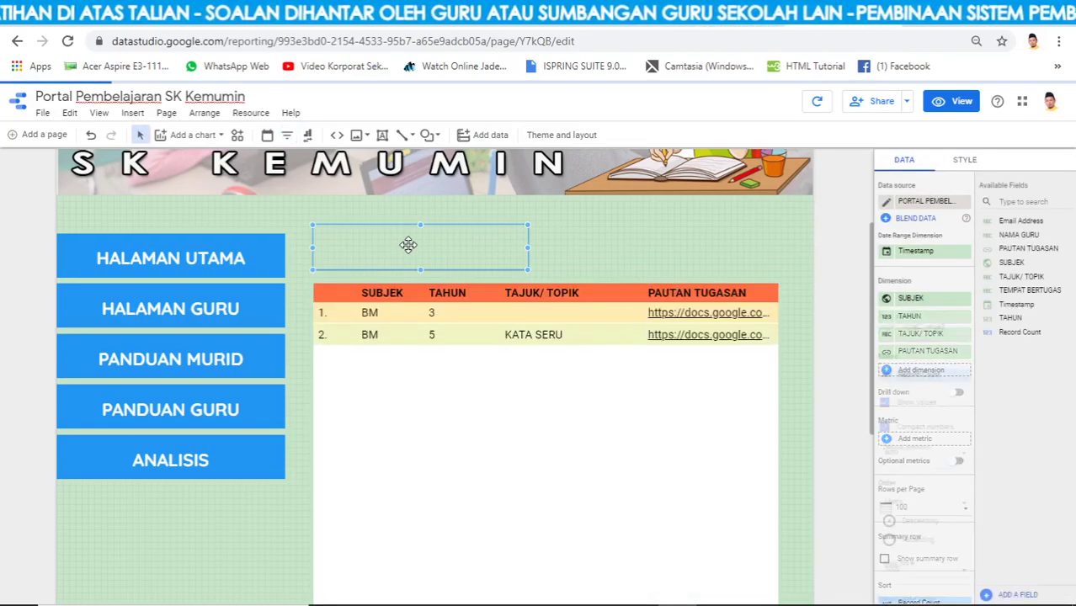
click(409, 243)
click(408, 244)
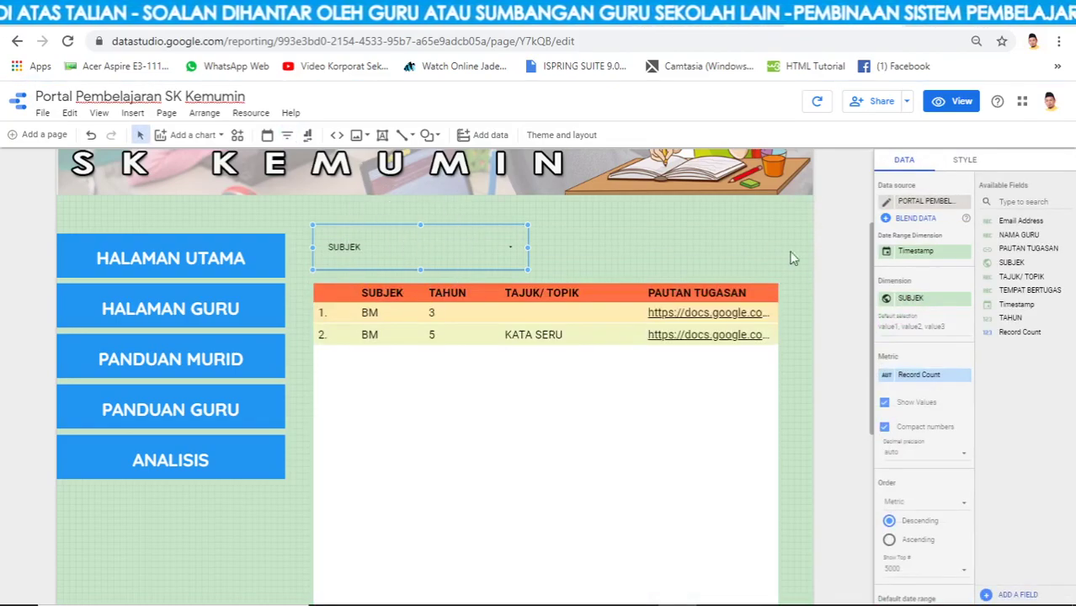
click(929, 300)
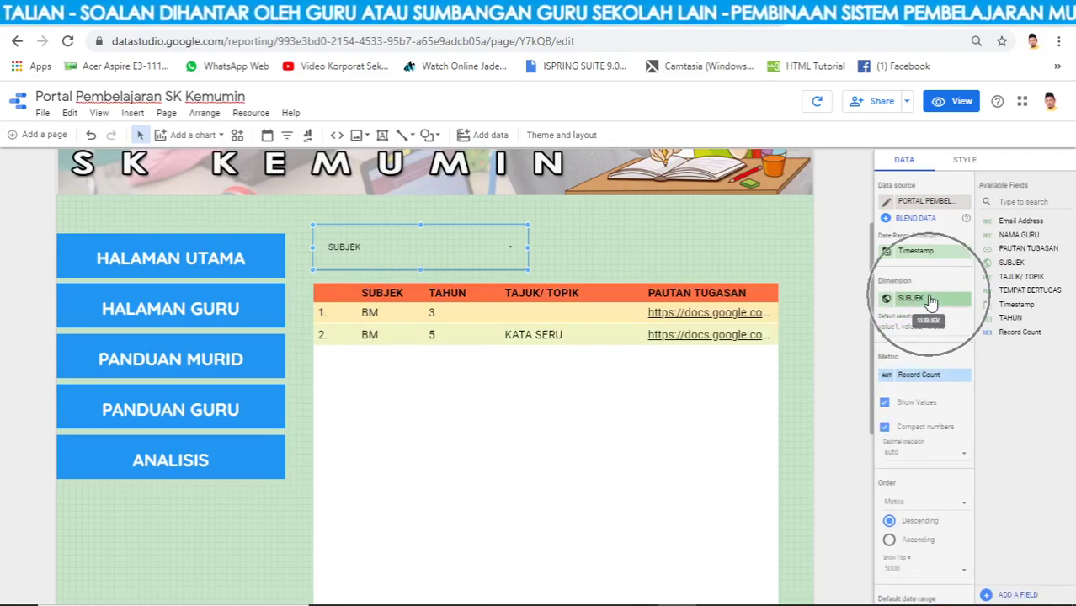
click(965, 161)
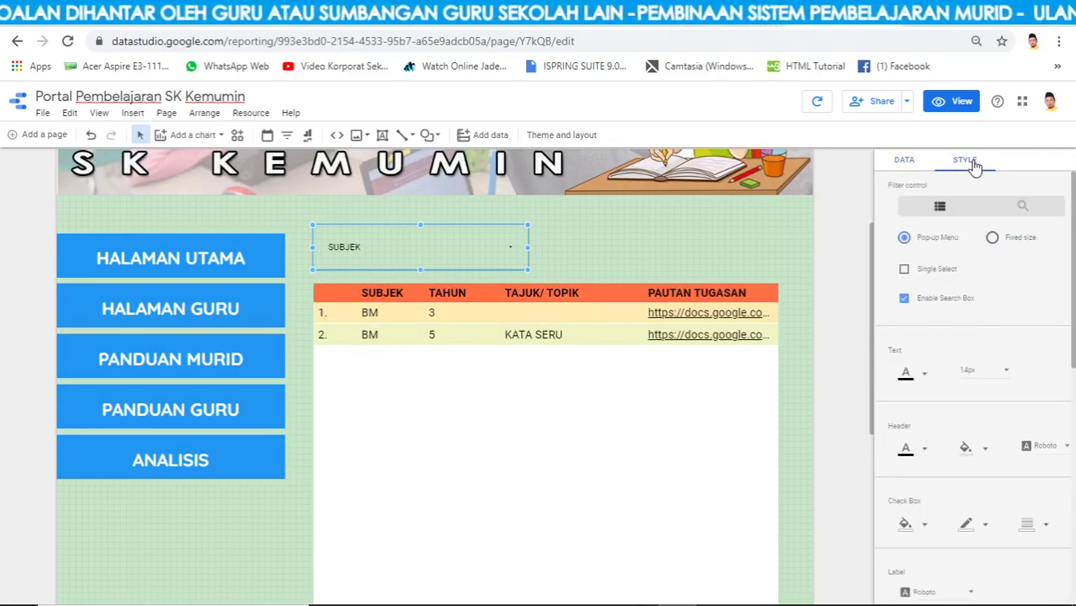
Set the SUBJEK filter's text size to 18px and its header font to Quicksand.
click(1004, 371)
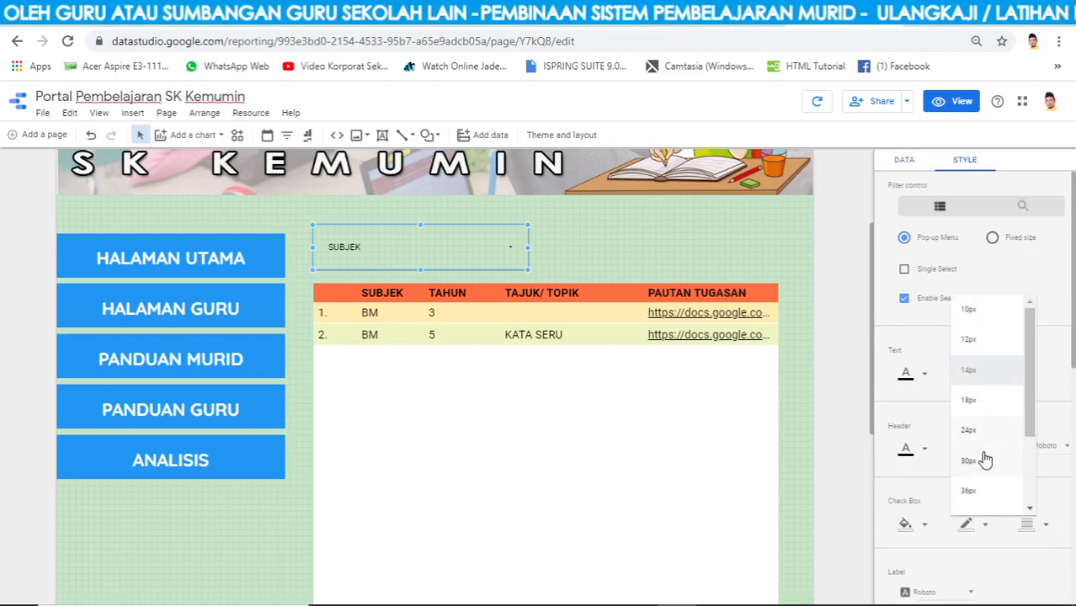
click(984, 411)
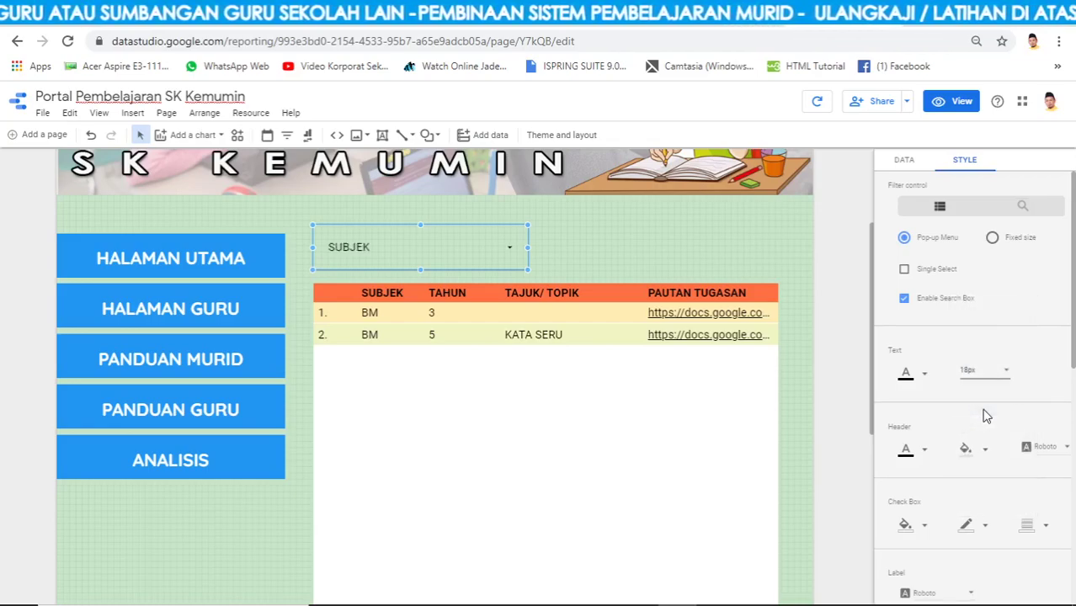
click(1040, 449)
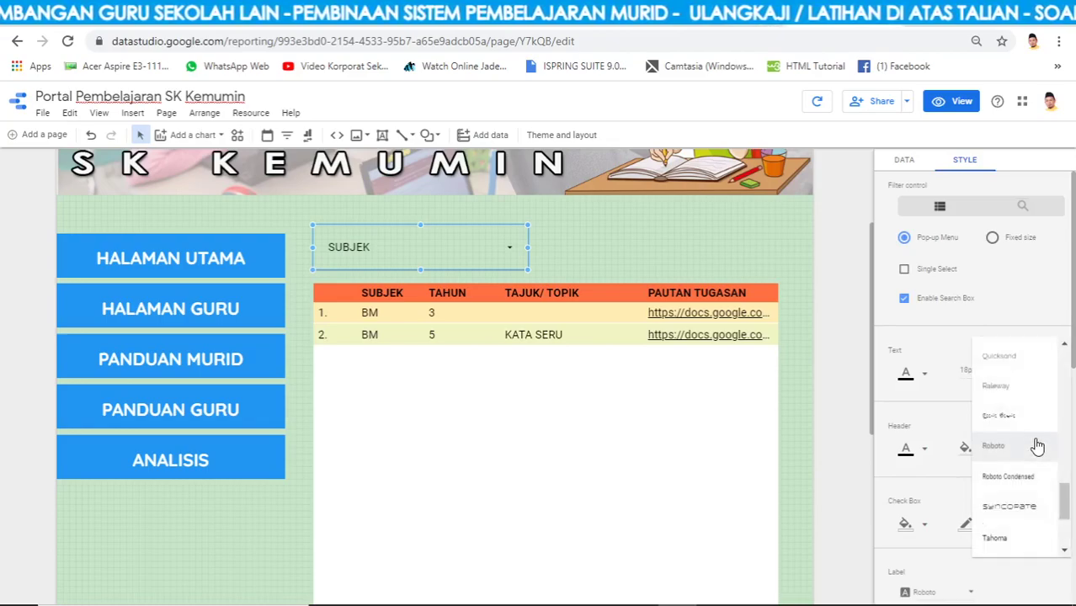
click(1017, 364)
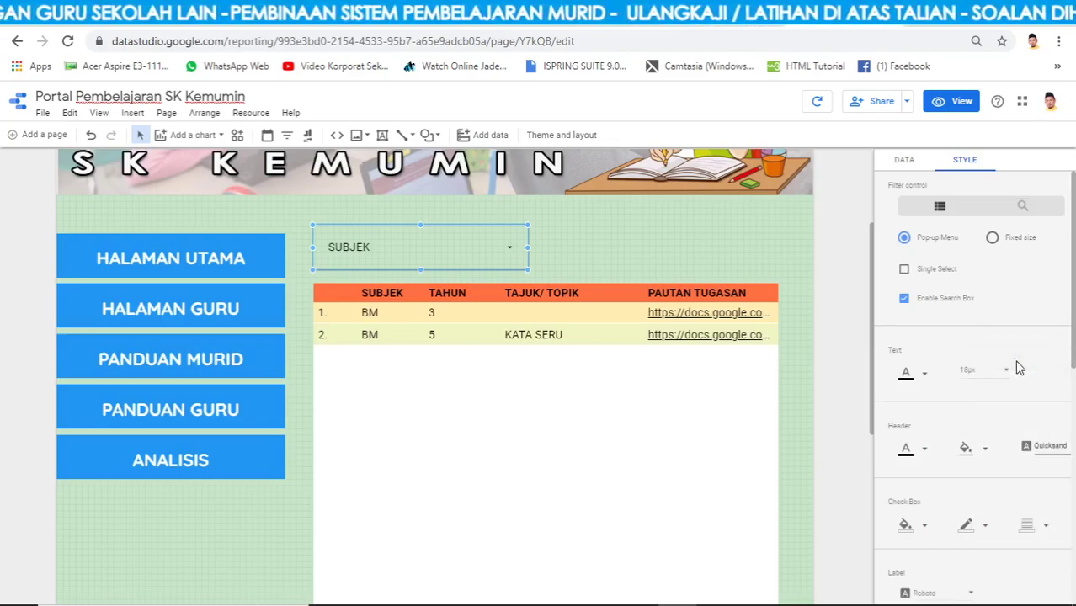
scroll(1019, 368, down, 1)
scroll(1019, 368, down, 2)
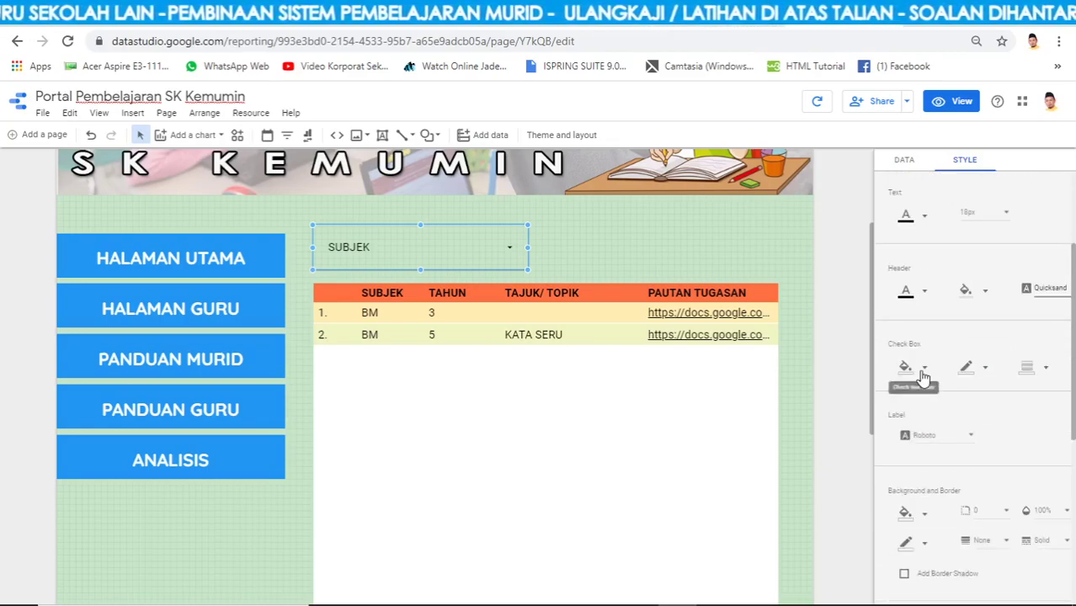
Give the filter yellow check boxes and a light peach background, then shorten it from the top.
click(923, 377)
click(928, 478)
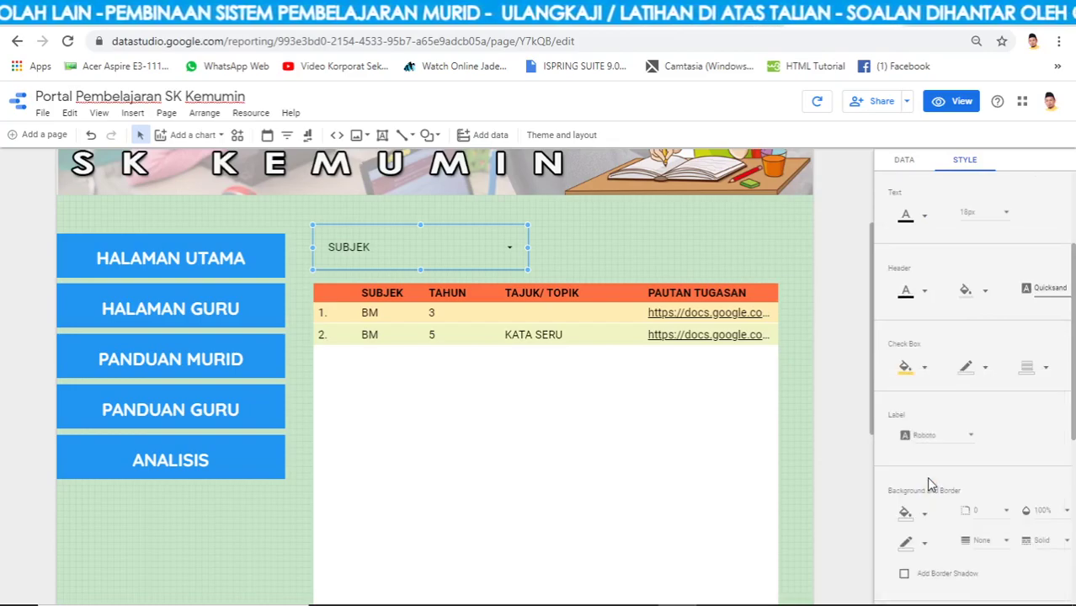
scroll(905, 419, down, 1)
scroll(909, 429, down, 2)
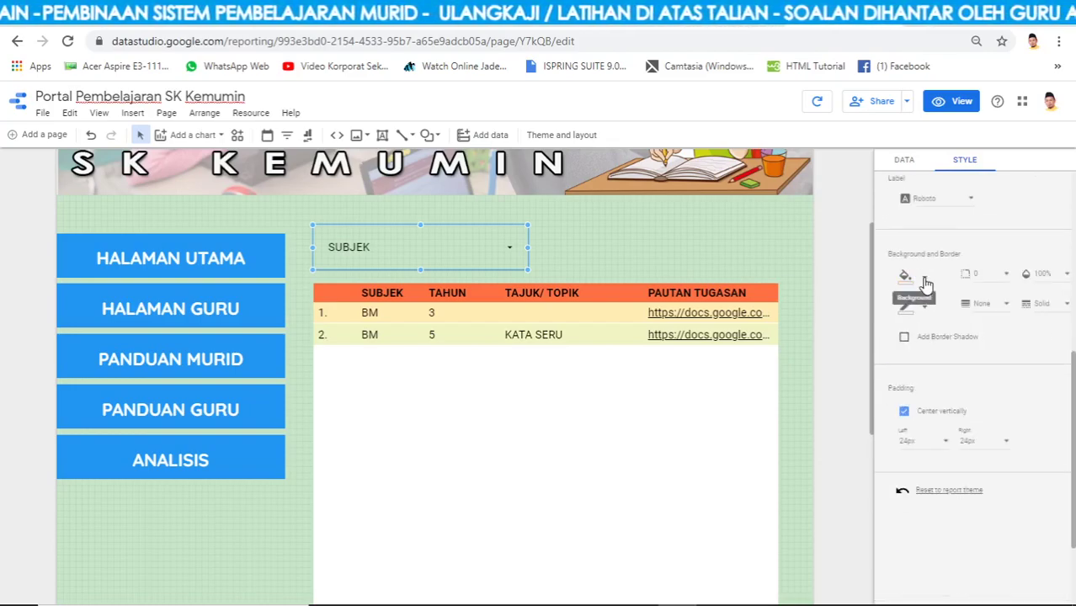
click(924, 281)
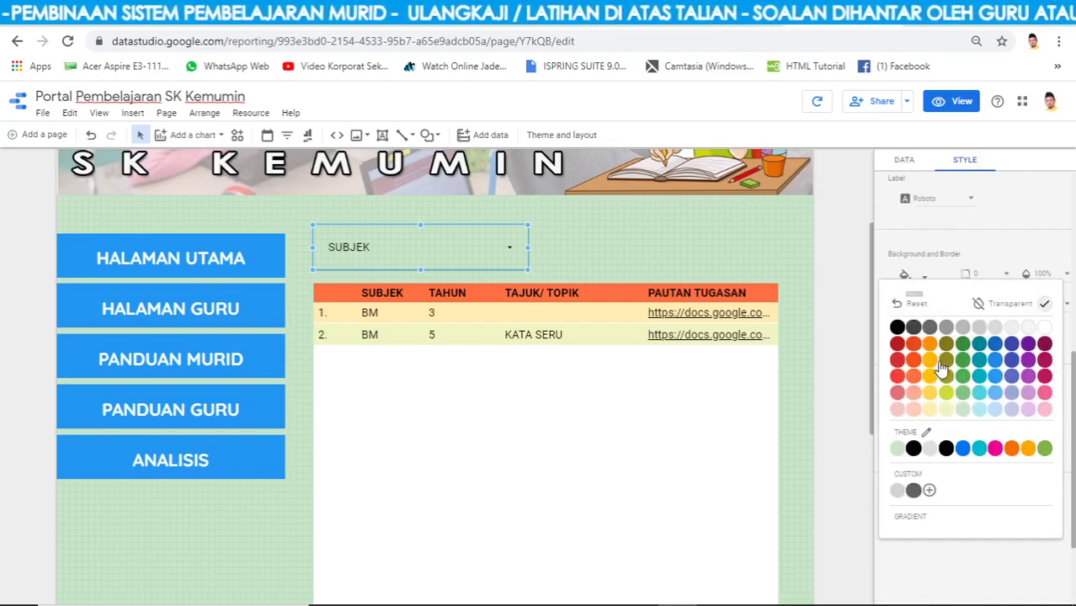
click(913, 410)
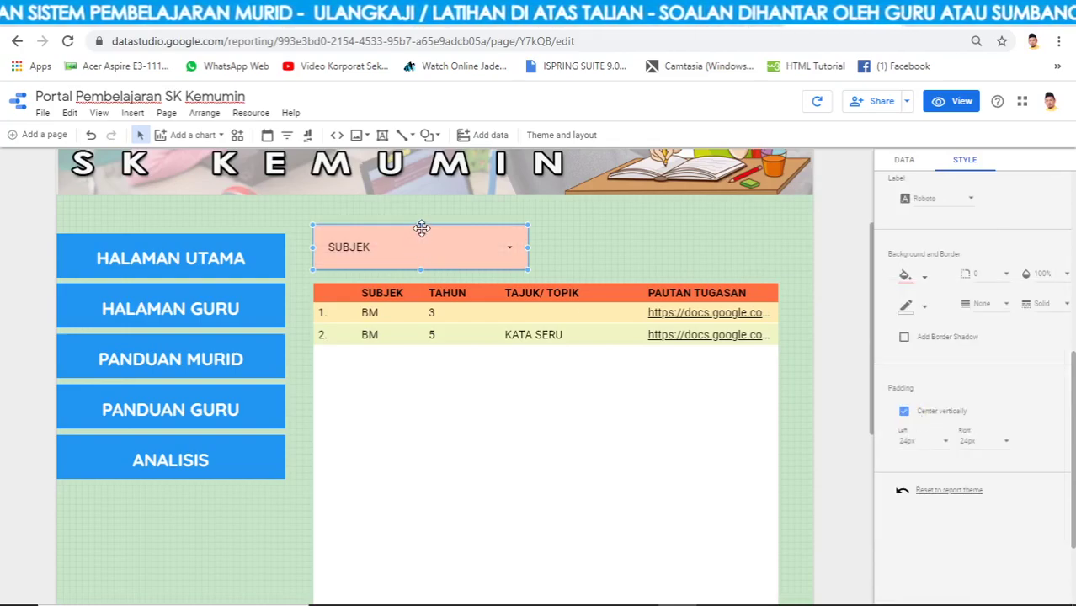
drag(421, 227, 419, 239)
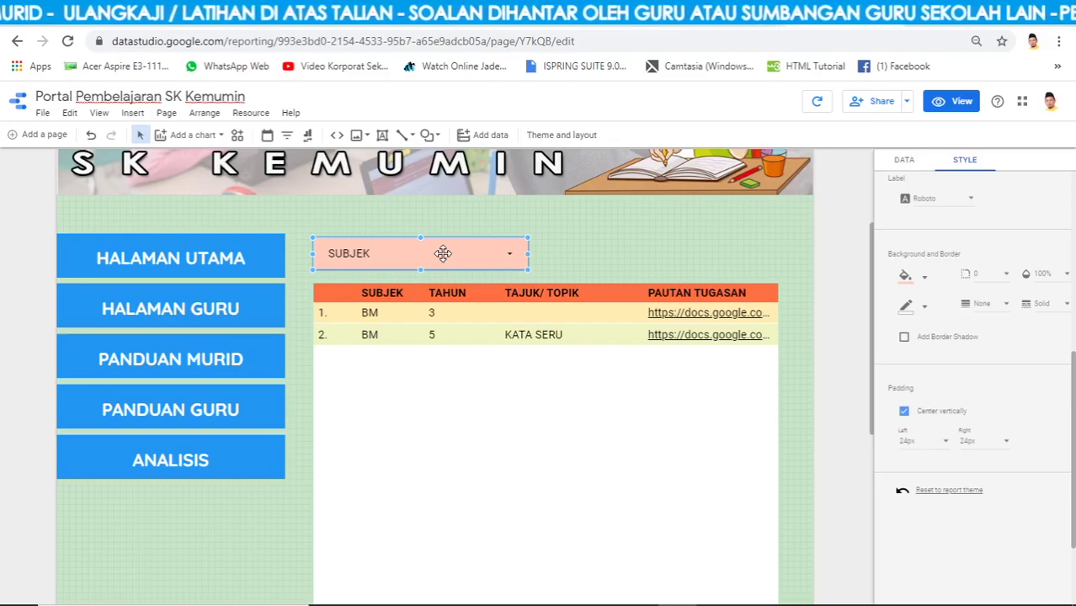
Duplicate the SUBJEK filter, move the copy to its right, and change its dimension to TAHUN.
key(ctrl+d)
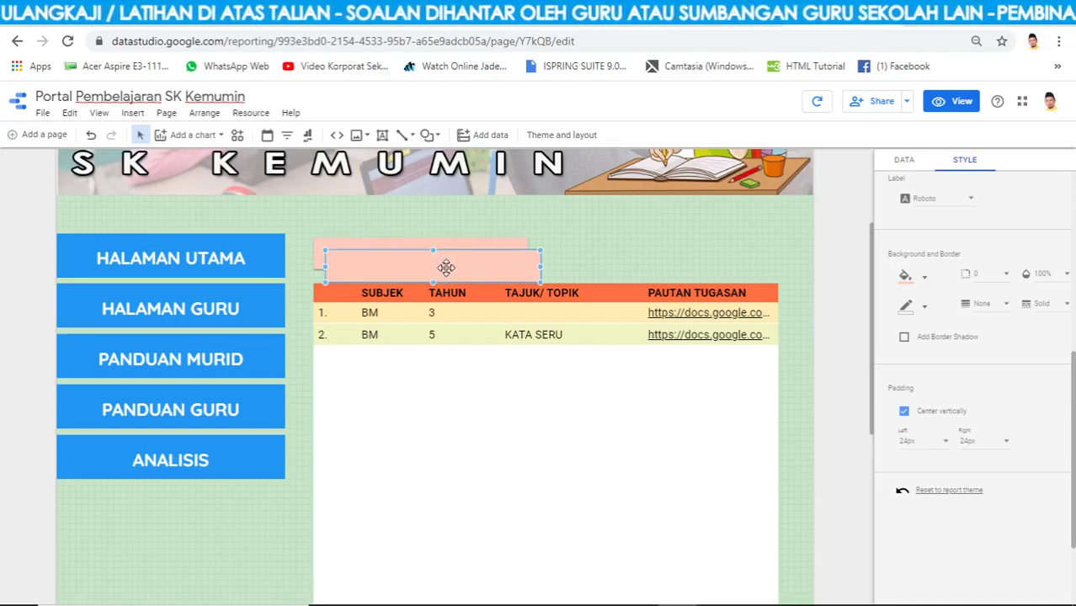
drag(447, 268, 682, 256)
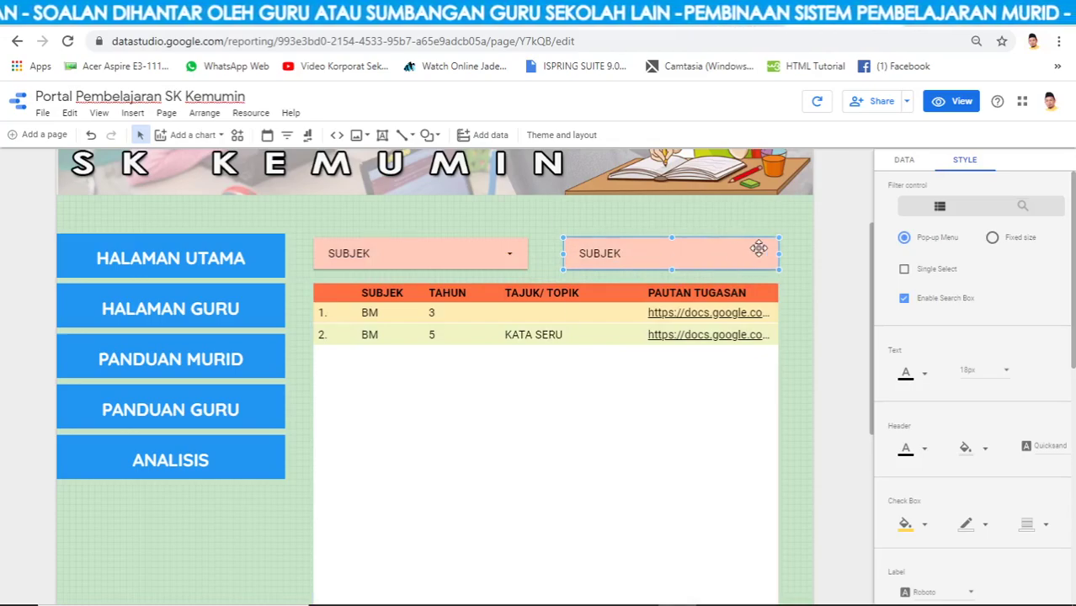
click(905, 161)
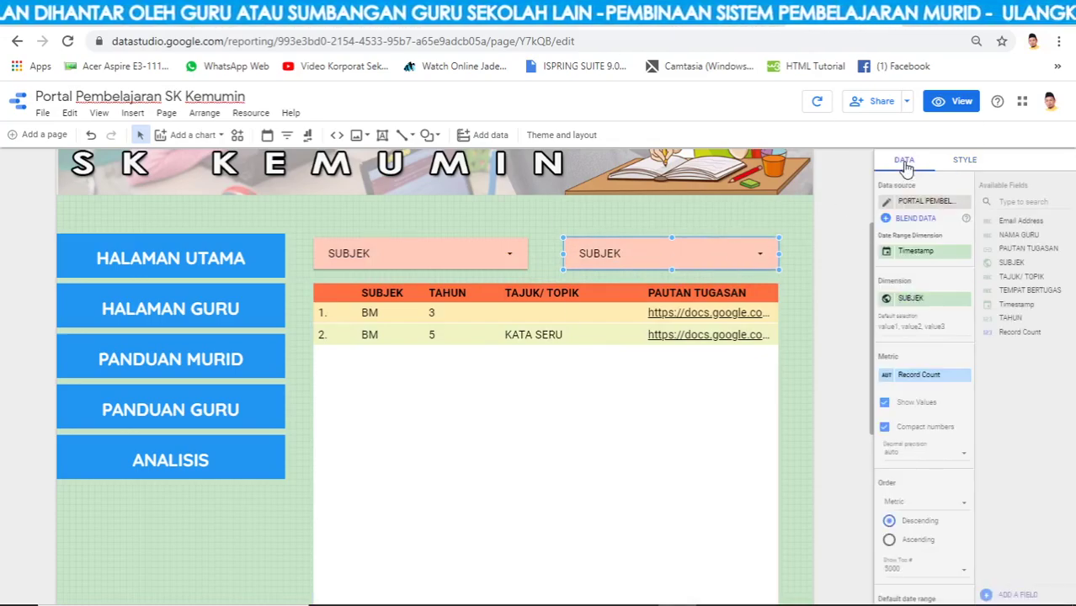
click(926, 303)
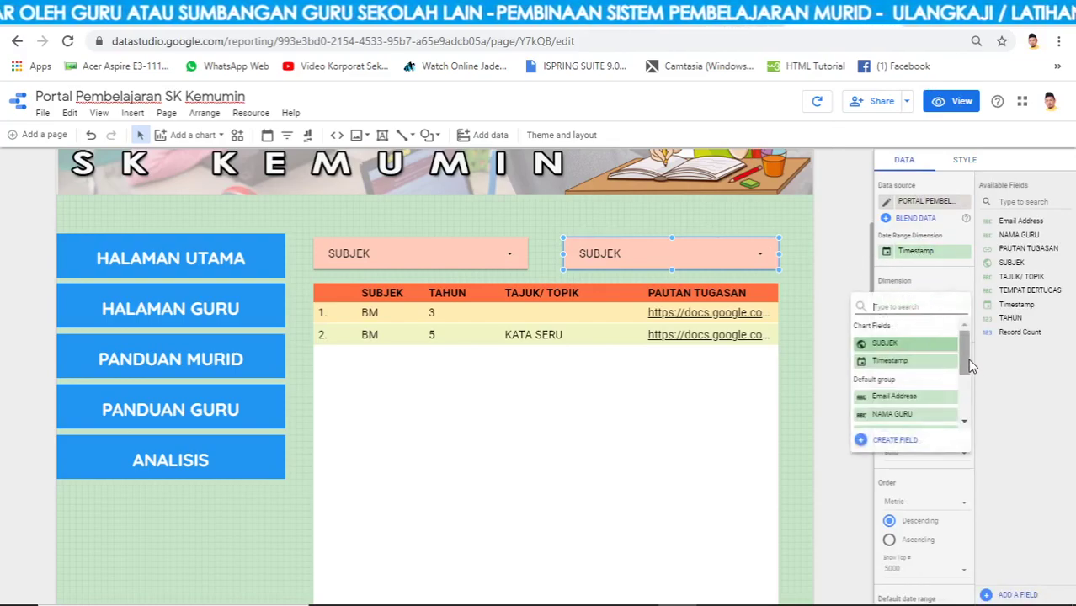
drag(967, 359, 965, 409)
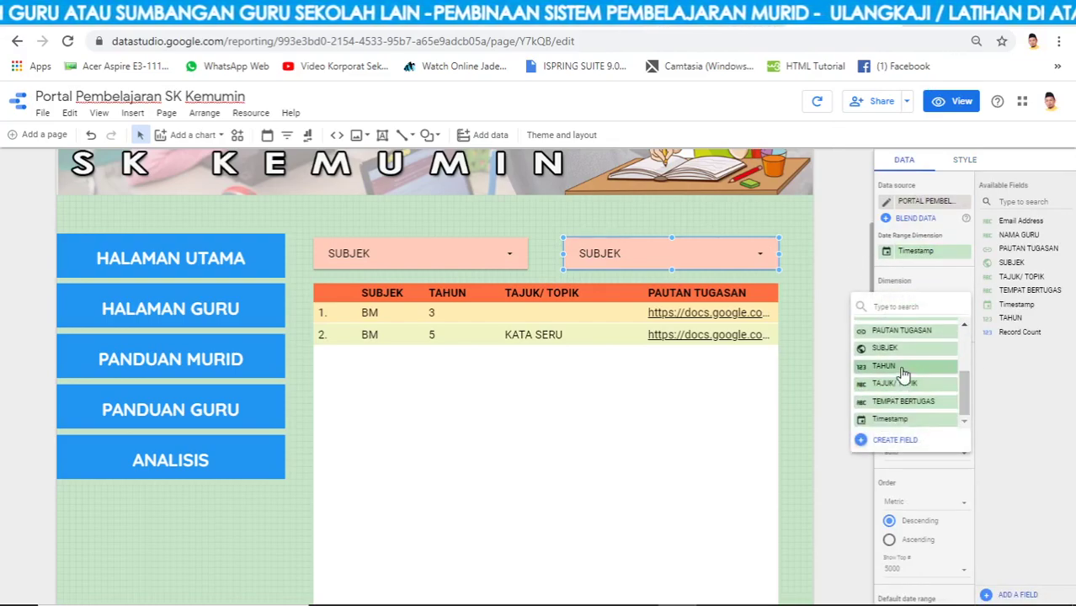
click(904, 369)
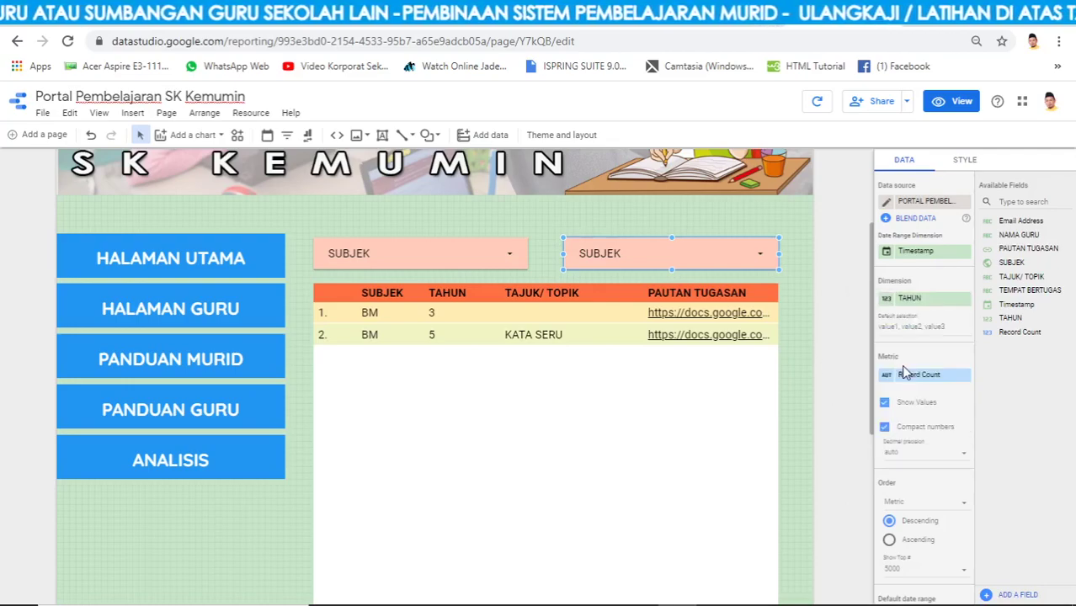
Preview the report in view mode and test the SUBJEK and TAHUN dropdown lists.
click(954, 103)
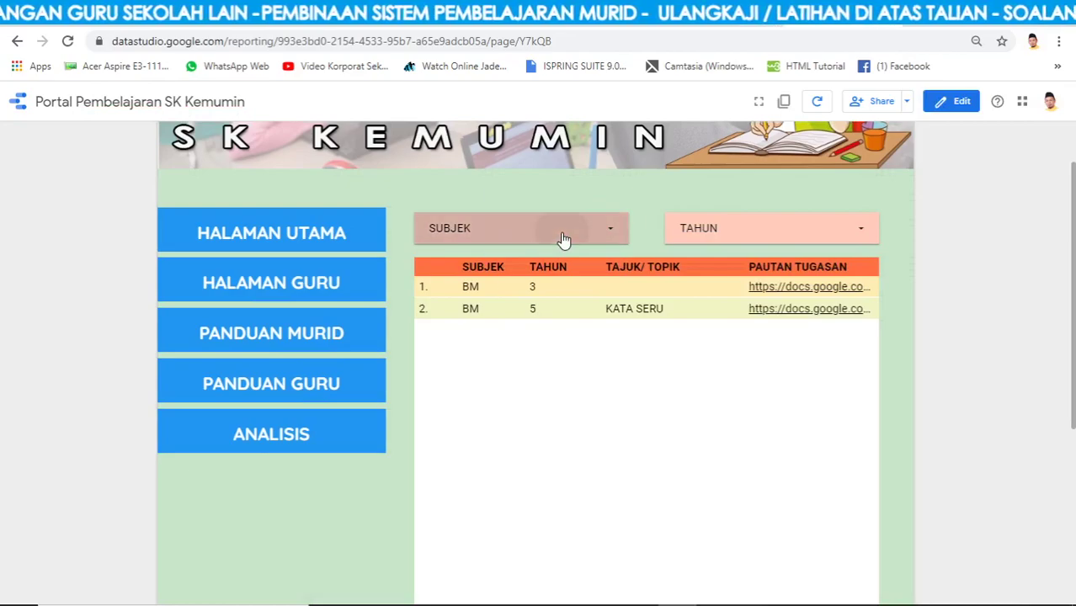
click(562, 235)
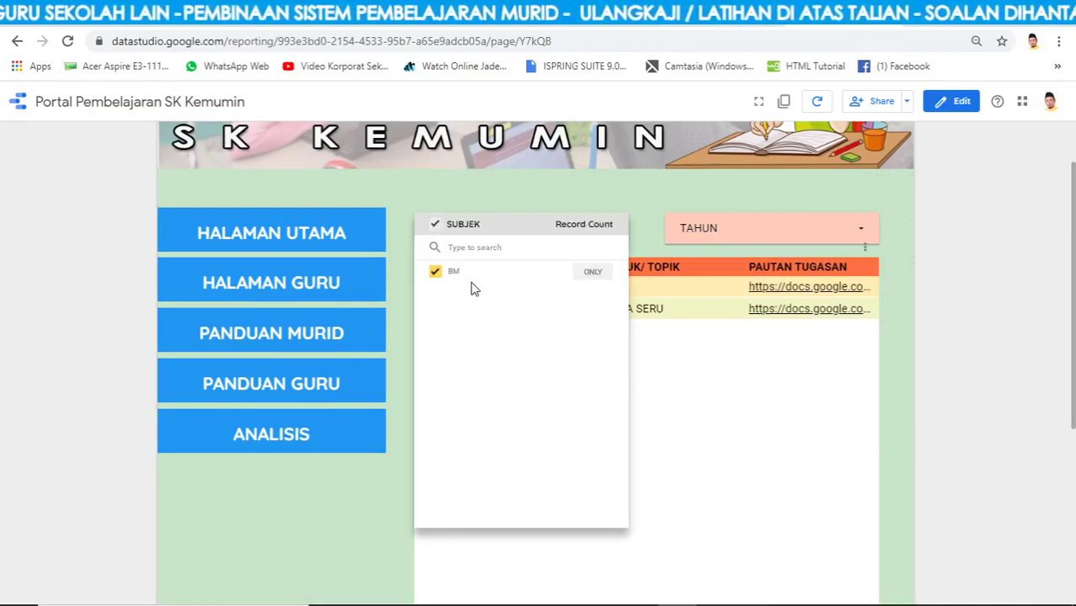
click(678, 348)
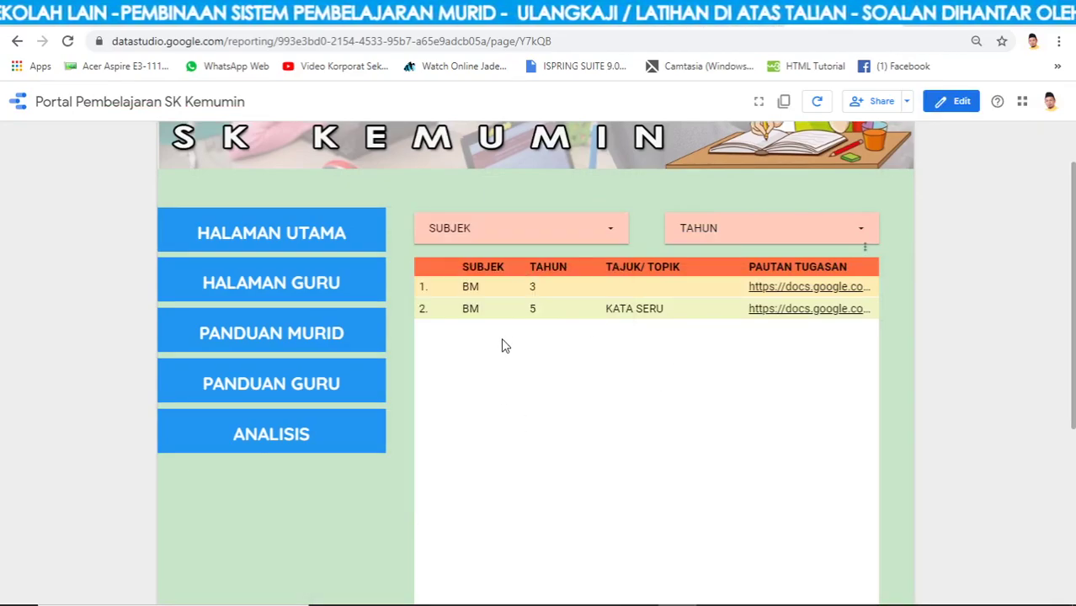
click(758, 242)
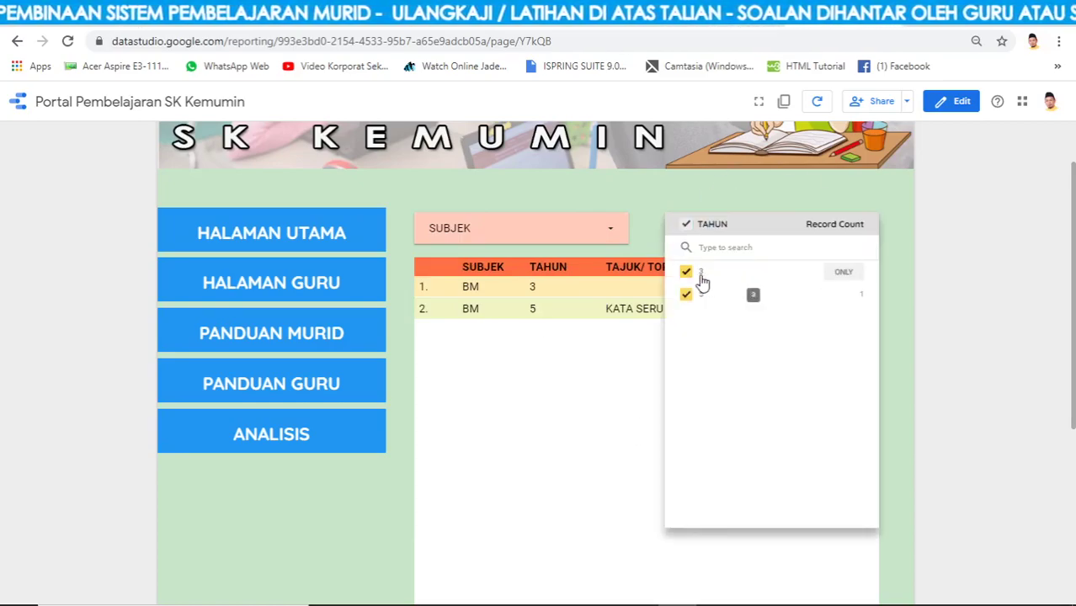
click(640, 349)
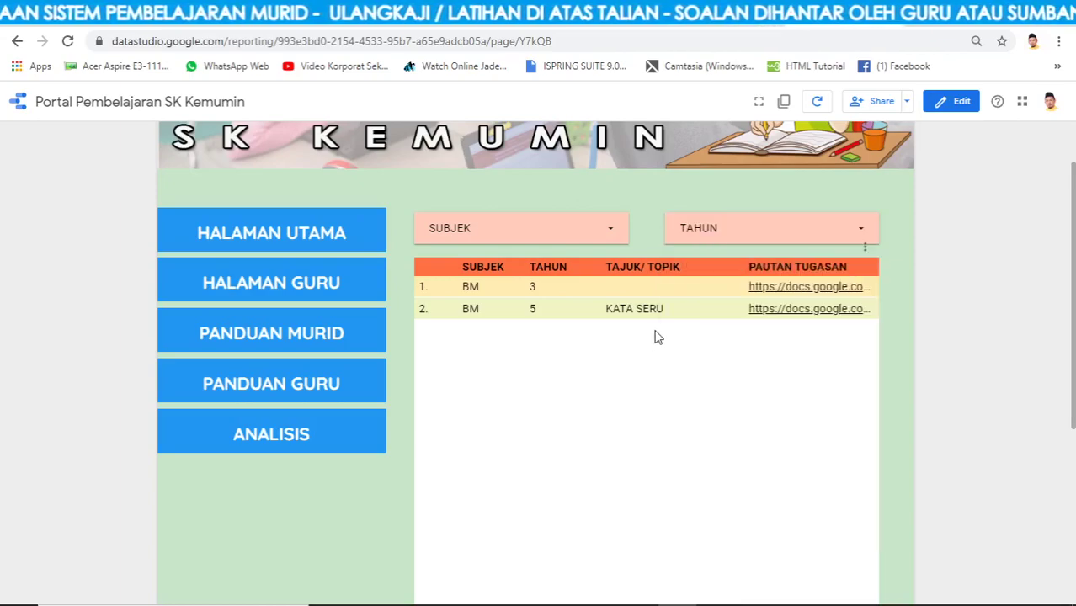
scroll(623, 356, up, 2)
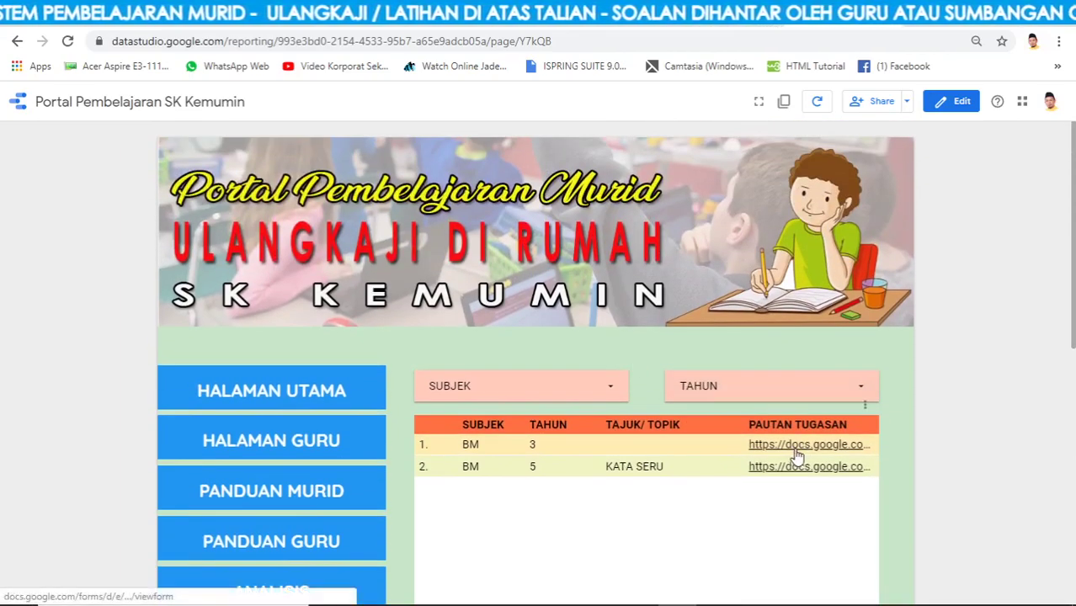
Open the first task's link to the '3L BM THN 3 TATABAHASA' form and scroll through it.
click(801, 453)
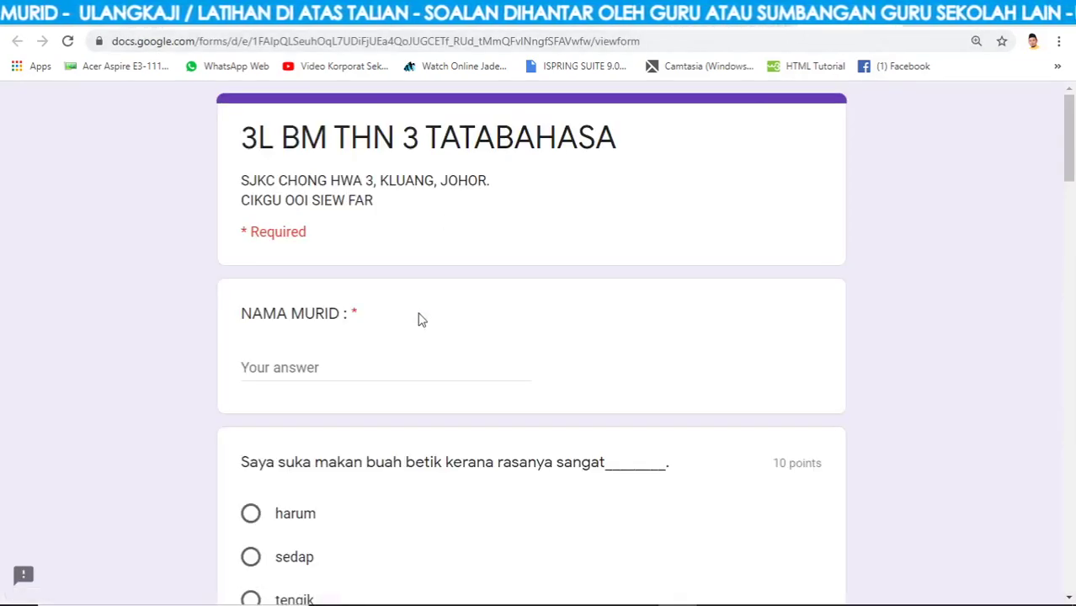
scroll(404, 353, down, 2)
scroll(385, 388, down, 3)
scroll(385, 392, down, 6)
scroll(384, 396, down, 3)
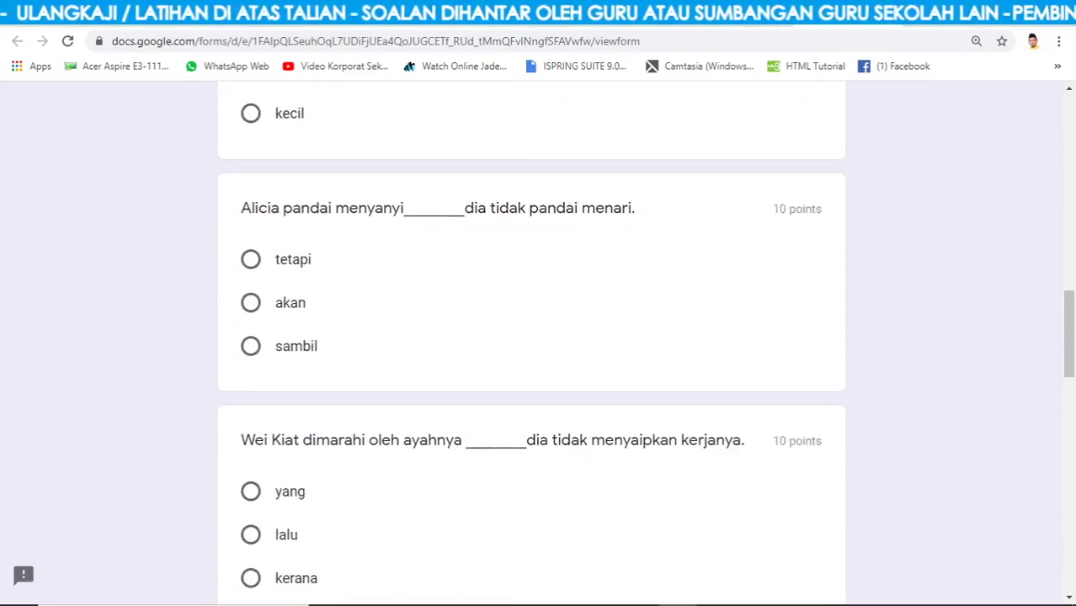
key(ctrl+w)
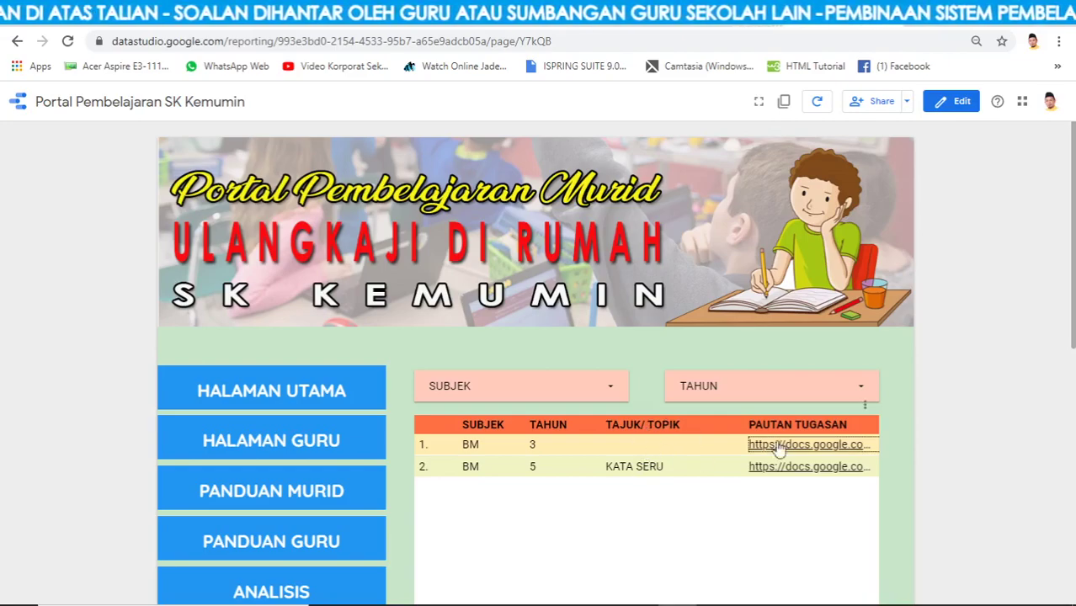
click(826, 447)
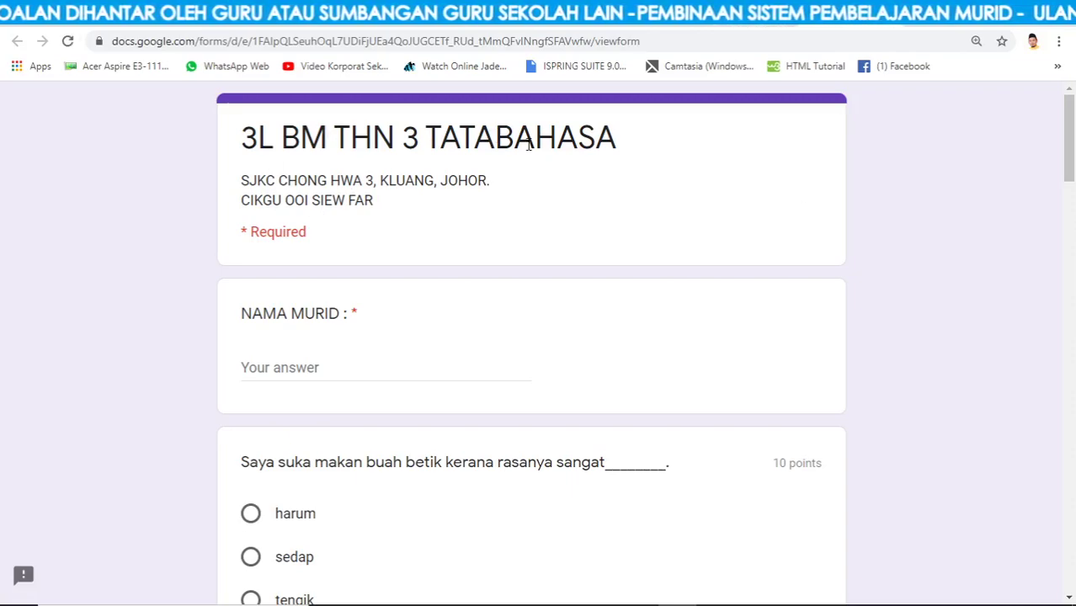
scroll(571, 211, down, 3)
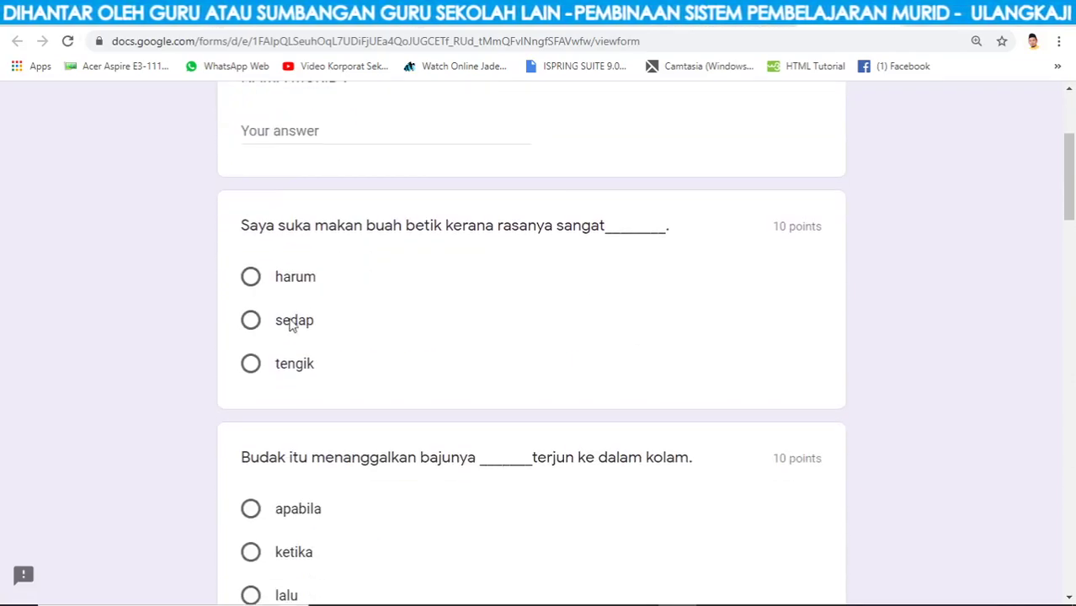
scroll(328, 383, down, 3)
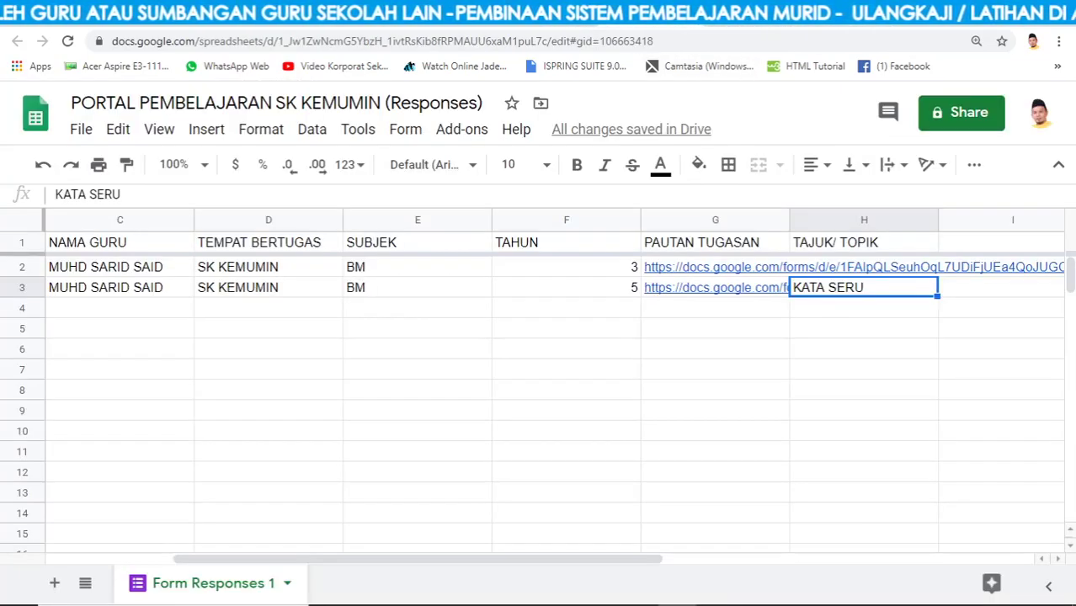
Enter KATA ADJEKTIF as the topic in cell H2, then refresh the Data Studio report's data.
click(846, 266)
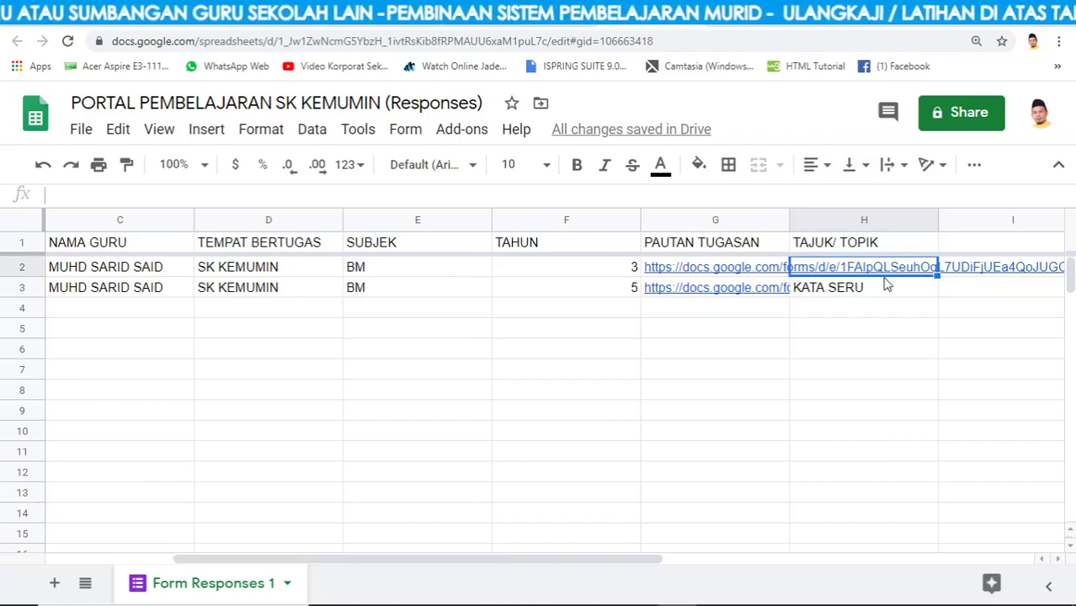
text(KA)
text(DJEKTIF)
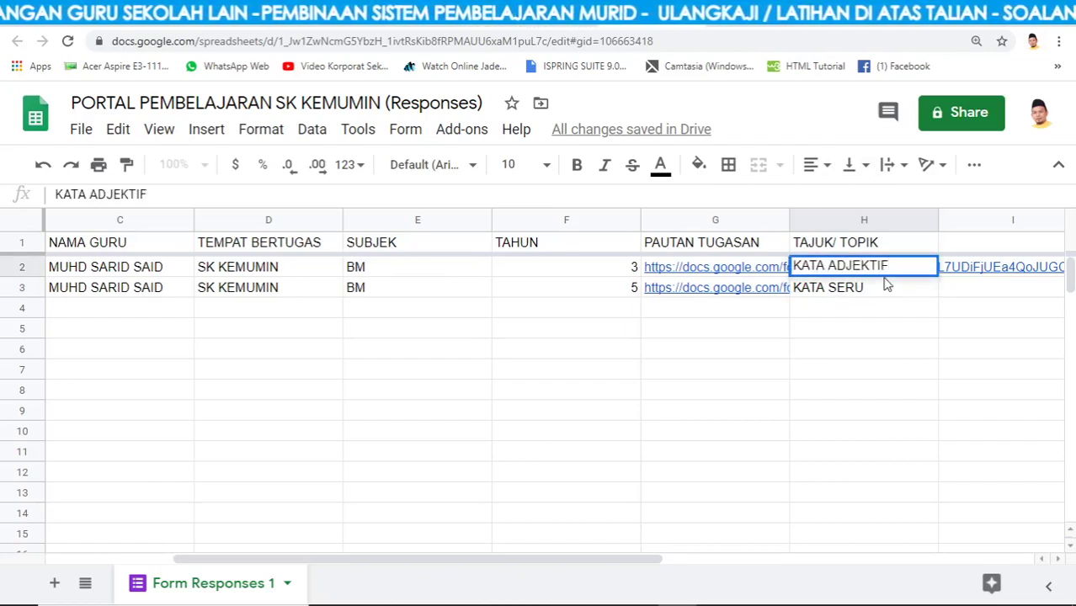
click(885, 289)
key(ctrl+Tab)
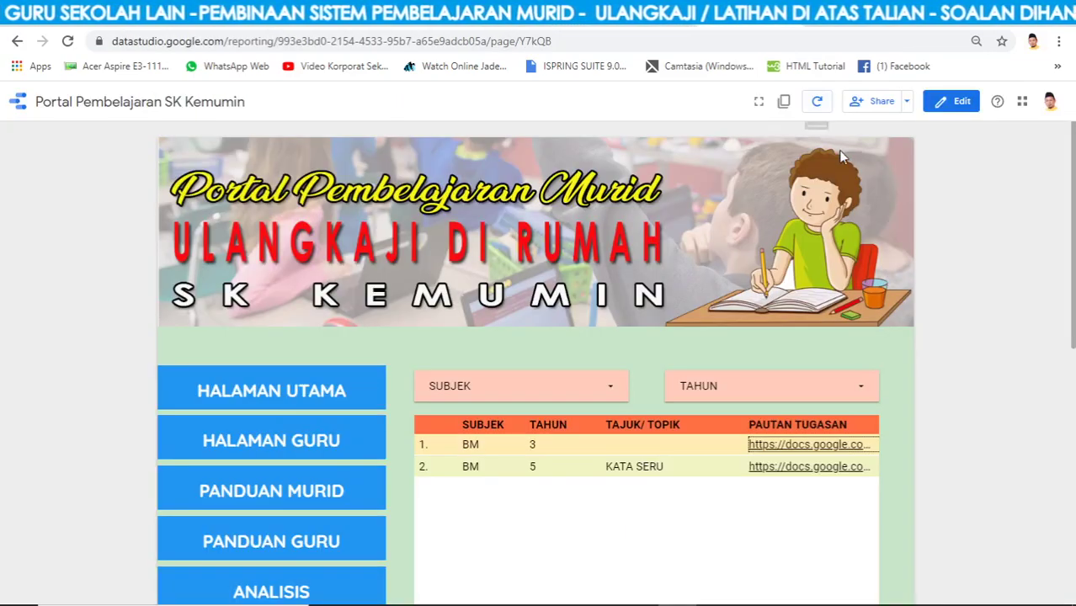
click(816, 102)
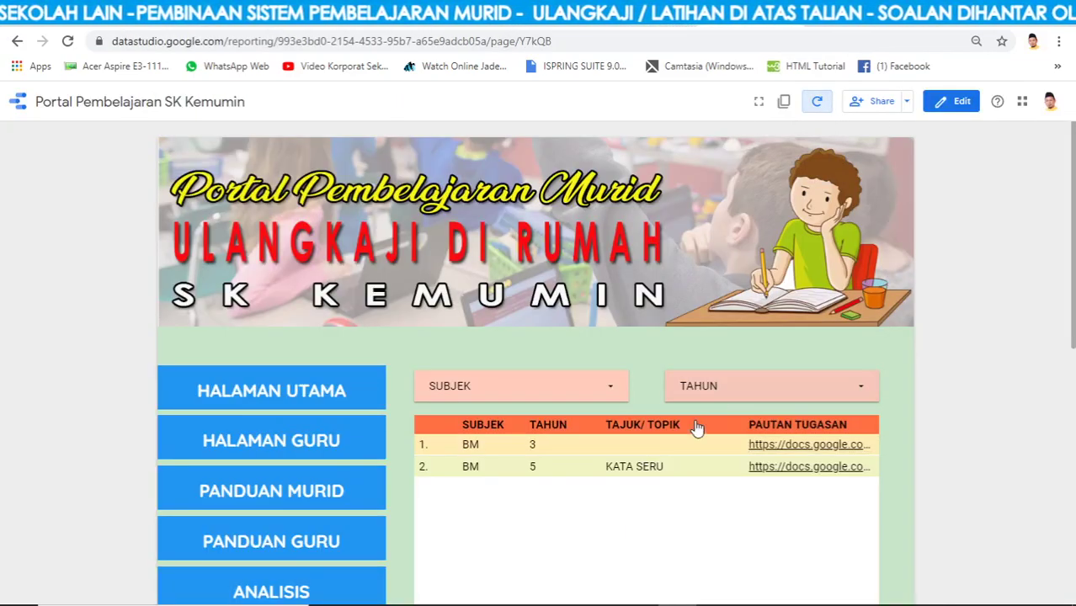
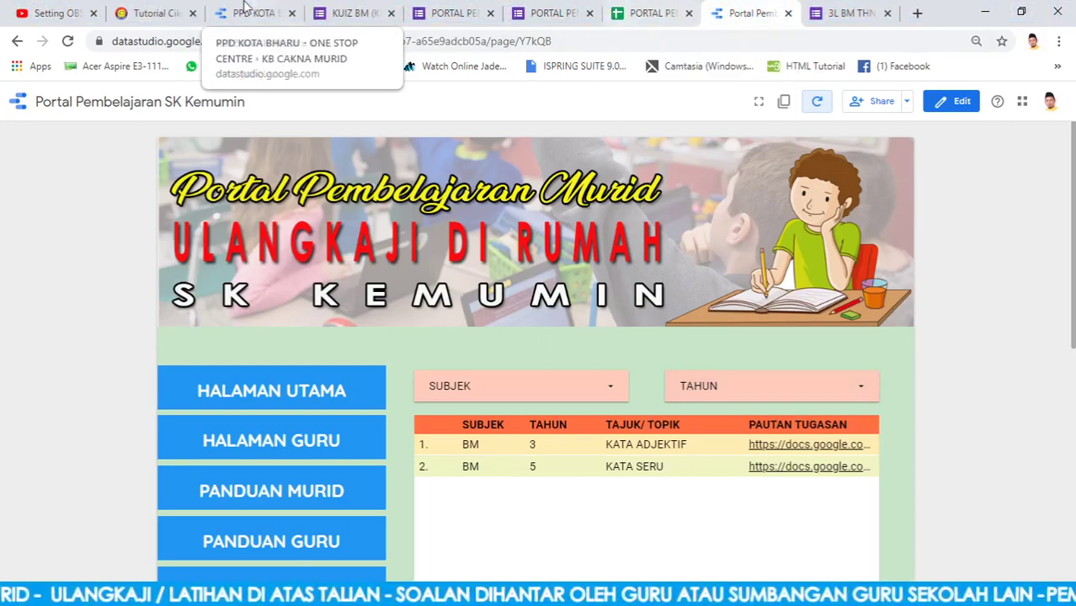
Compare the KATA ADJEKTIF and KATA SERU entries in the form responses spreadsheet.
click(644, 13)
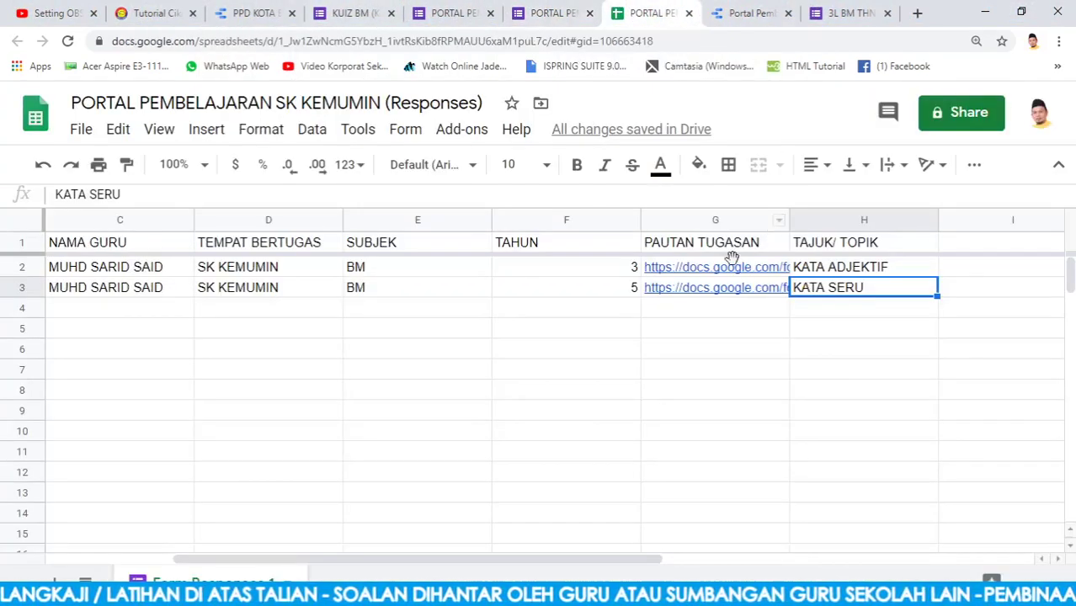
click(833, 269)
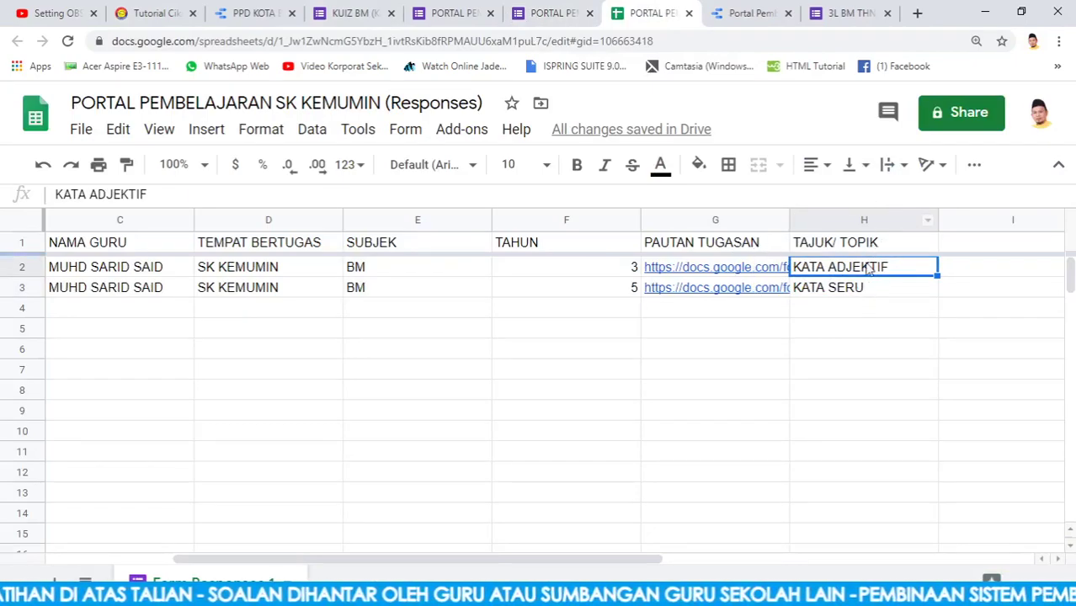
click(858, 291)
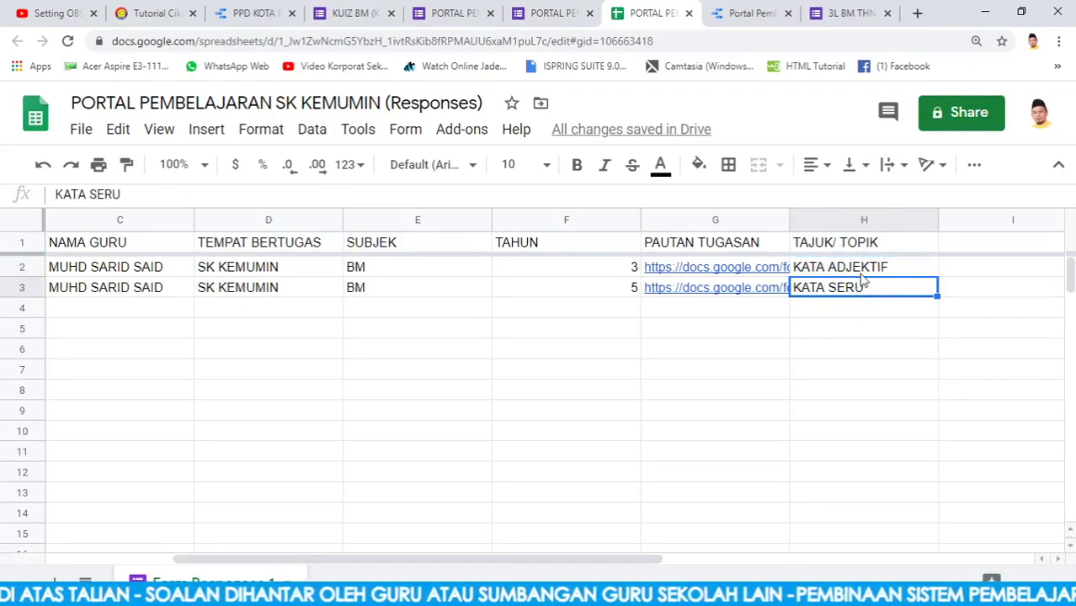
click(862, 275)
click(752, 13)
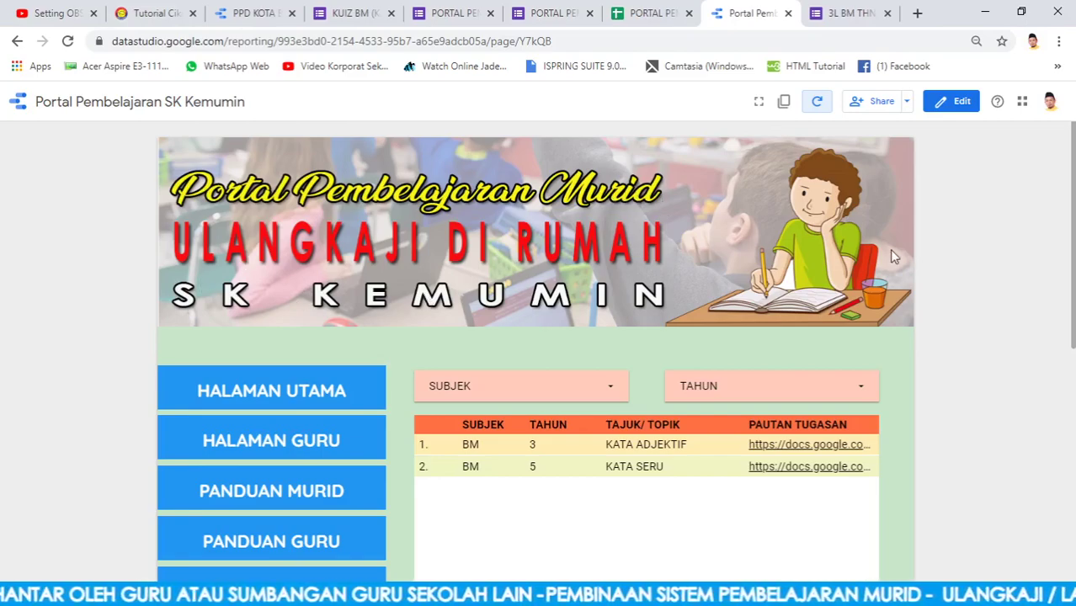
Scroll through the Portal Pembelajaran SK Kemumin report, then switch it into edit mode.
scroll(930, 339, down, 2)
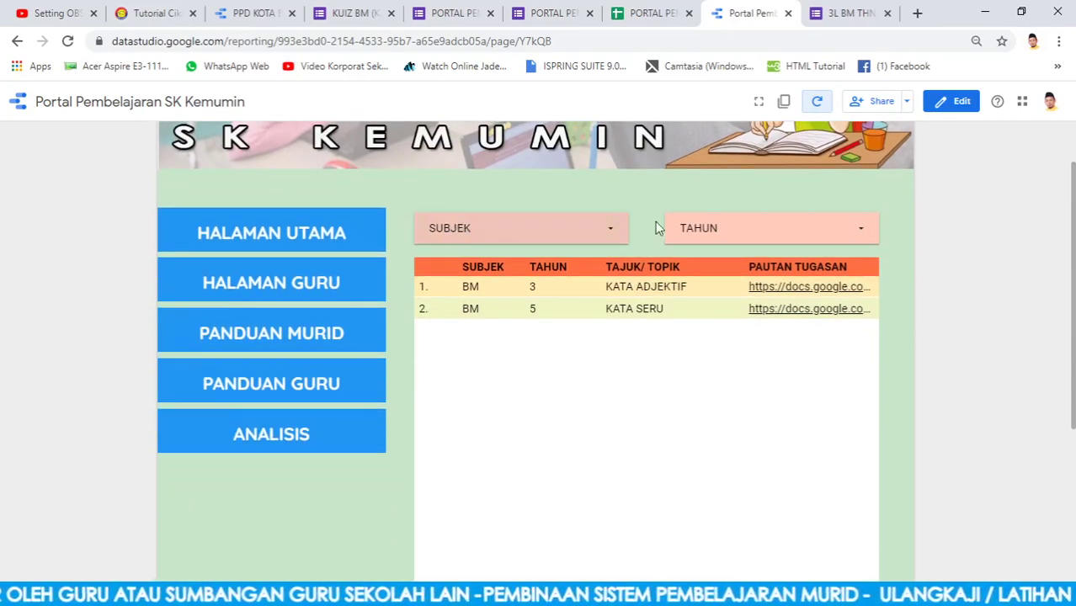
scroll(336, 396, down, 5)
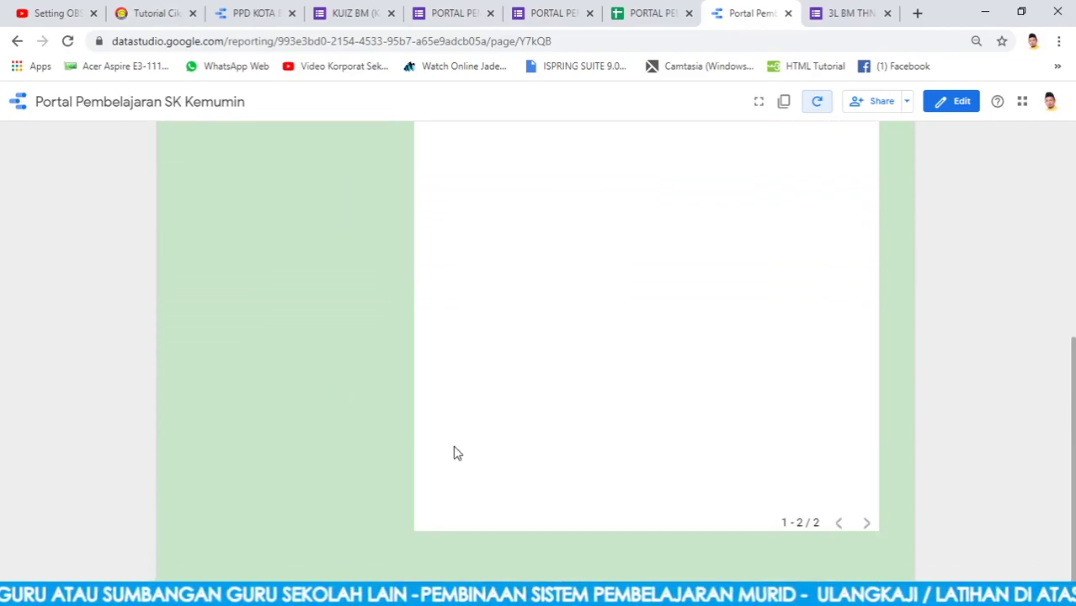
scroll(453, 453, up, 4)
scroll(290, 390, up, 2)
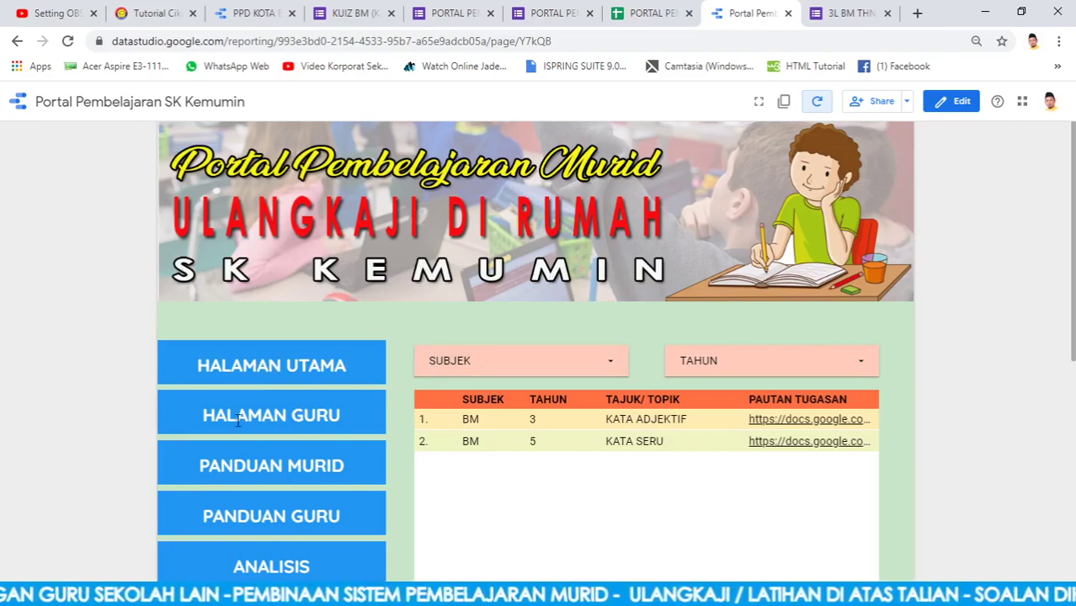
scroll(388, 421, up, 1)
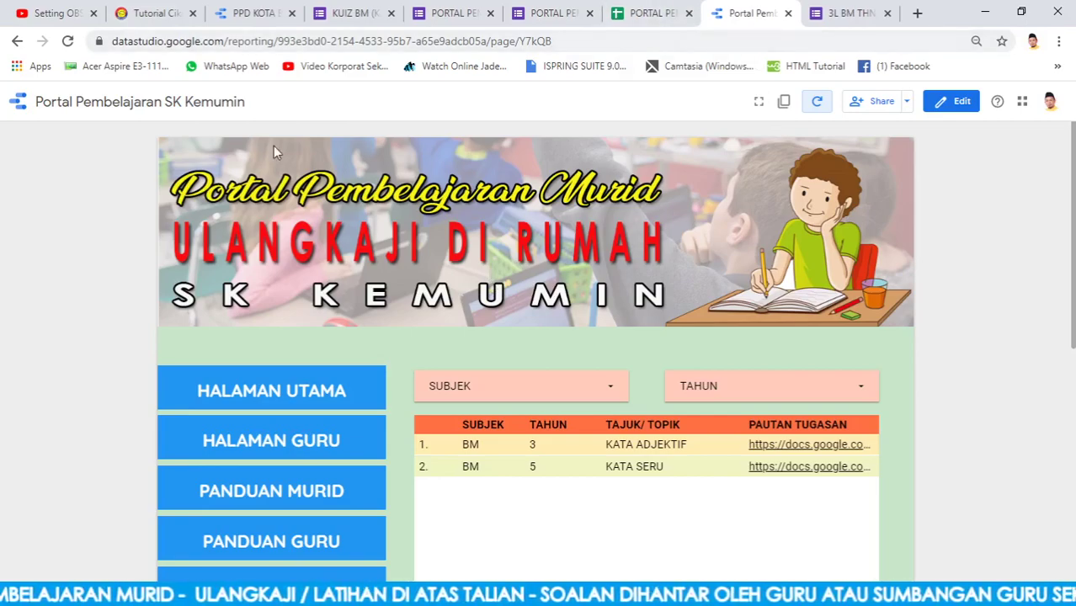
click(943, 101)
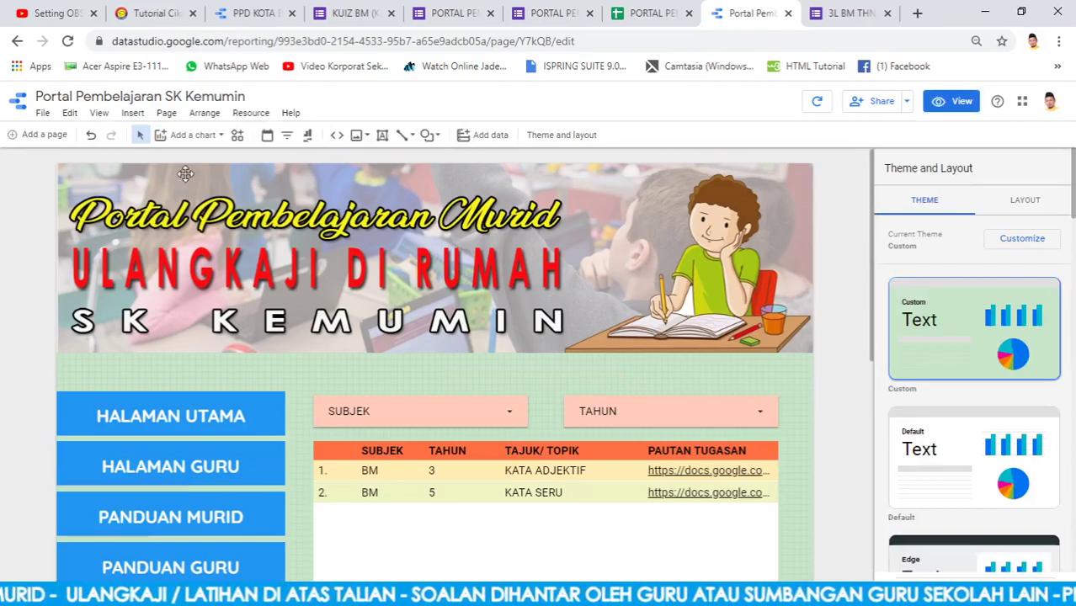
Add a new page and rename Page 1 to HALAMAN UTAMA.
click(42, 136)
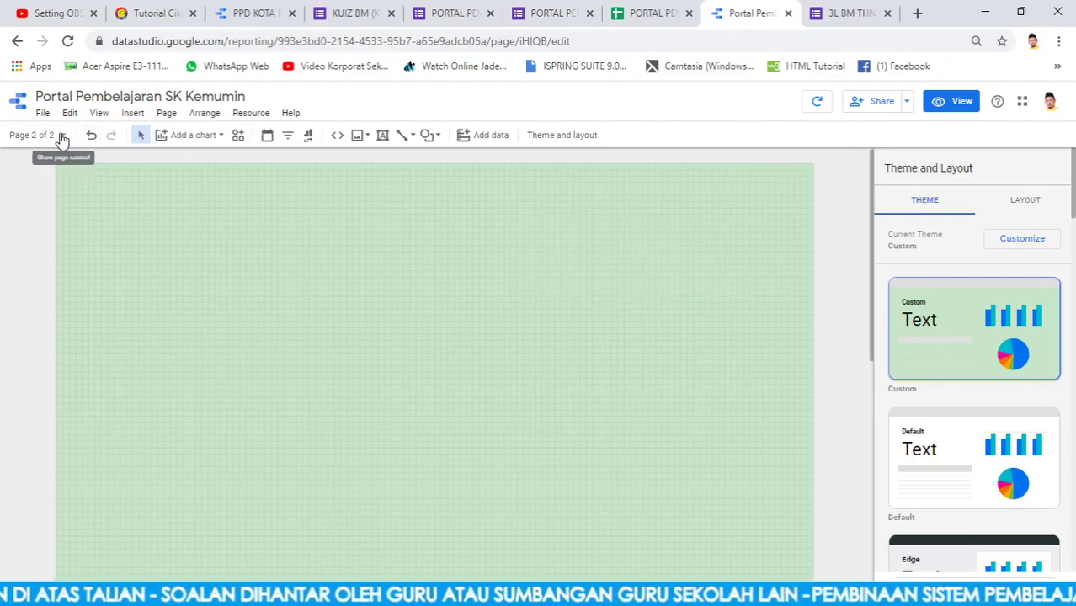
click(63, 139)
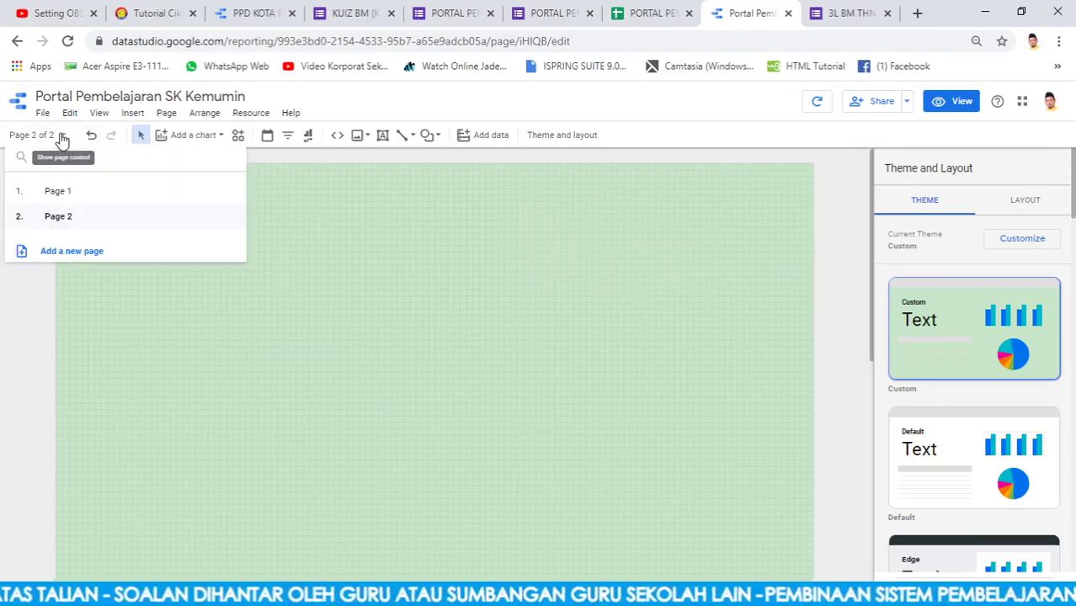
click(80, 193)
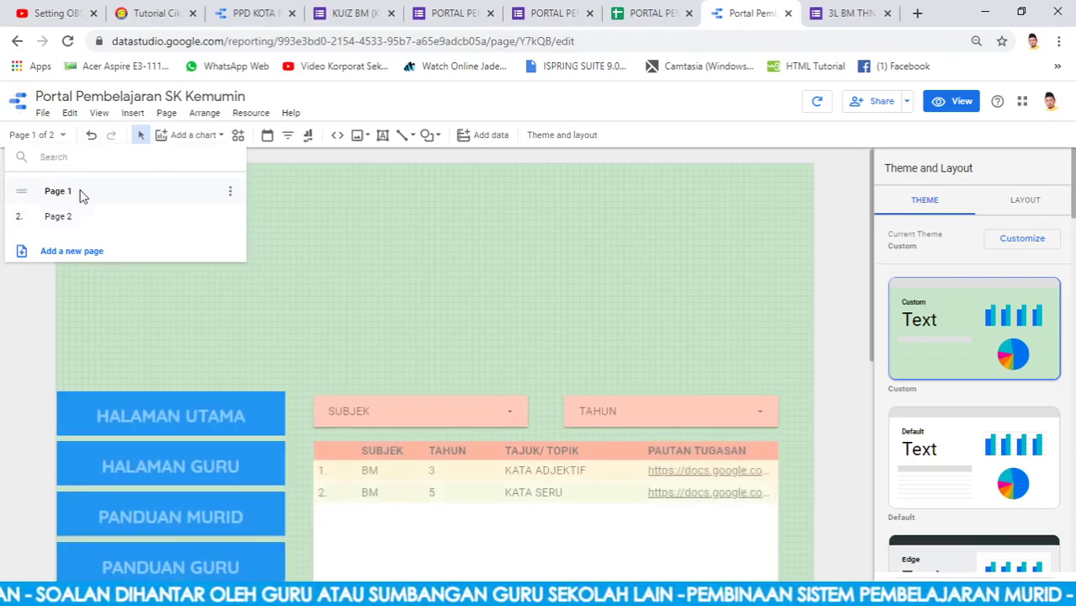
click(231, 193)
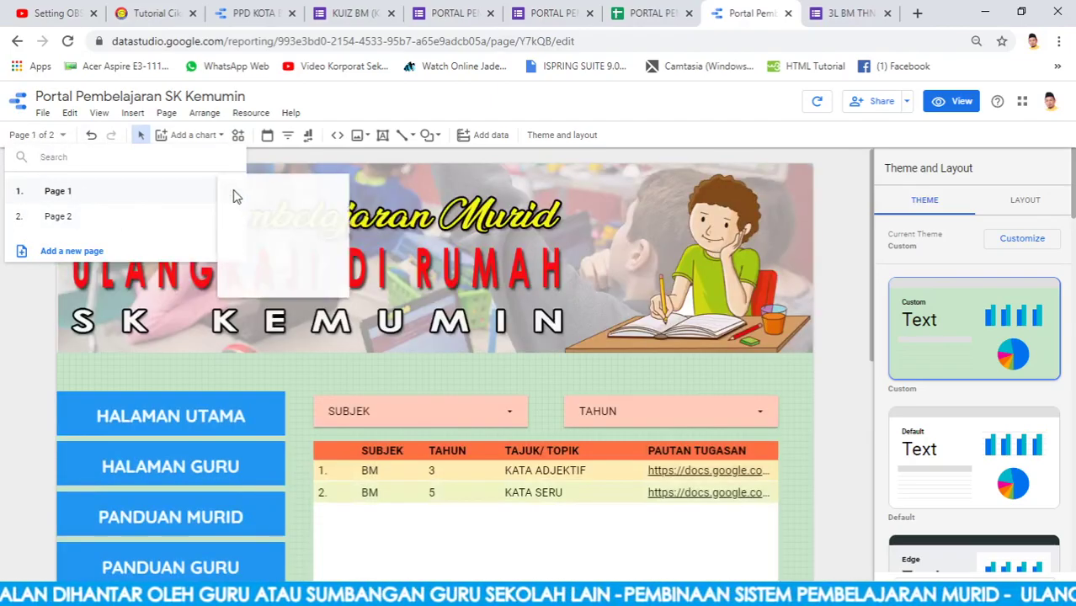
click(261, 194)
drag(104, 197, 42, 195)
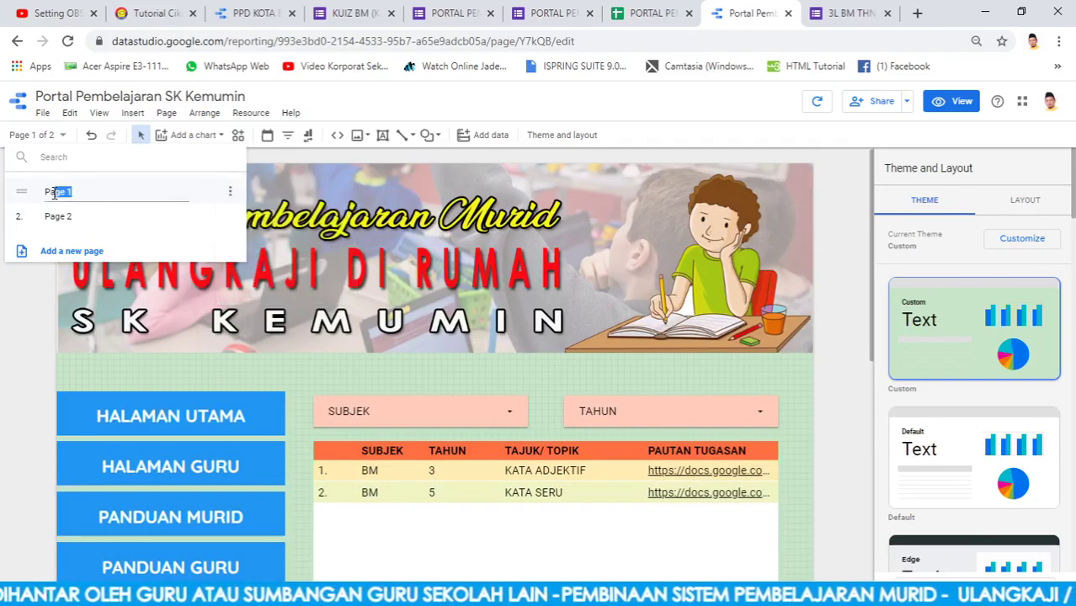
text(HALAMAN UTAMA)
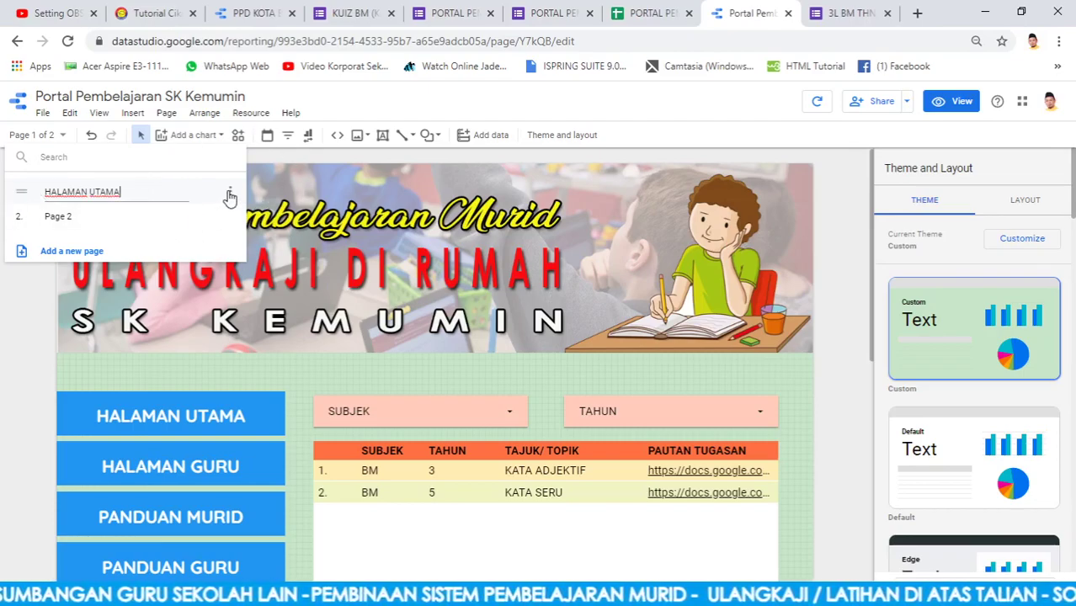
Duplicate HALAMAN UTAMA and rename the copy HALAMAN GURU.
click(230, 195)
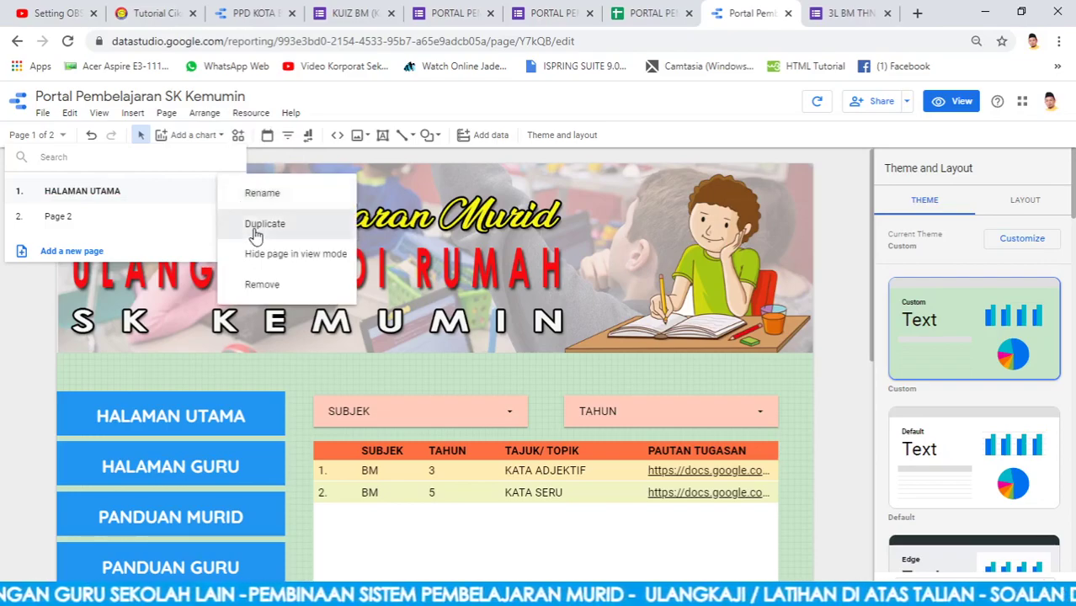
click(252, 225)
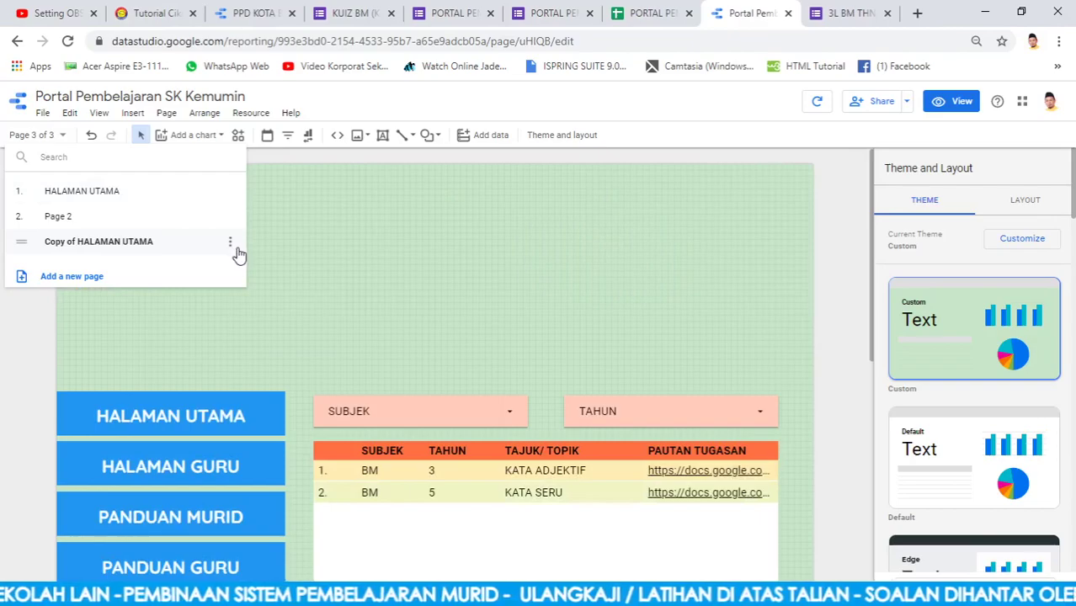
click(231, 245)
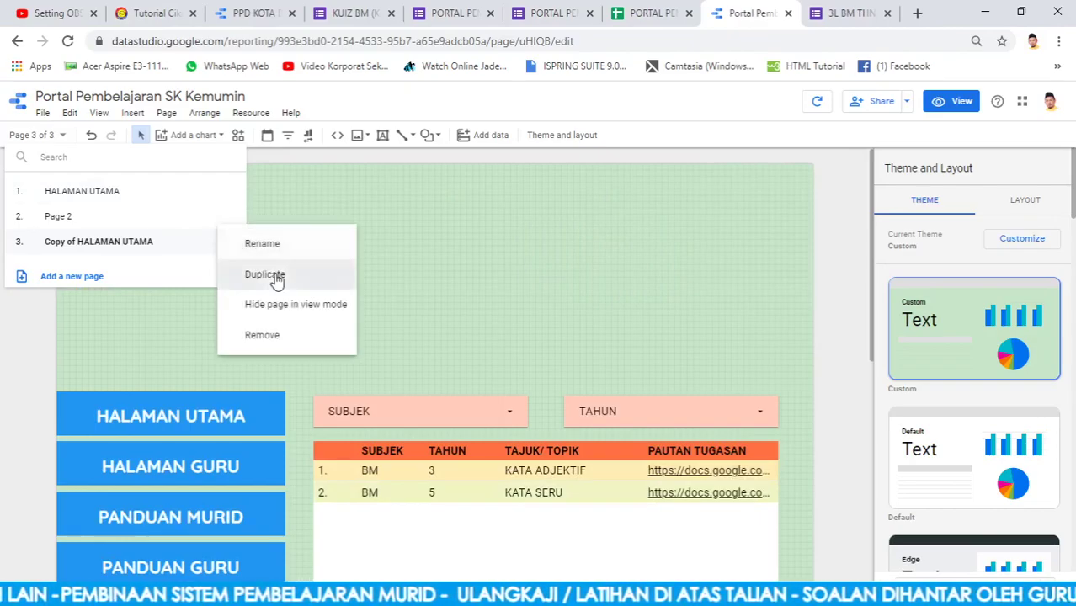
click(280, 246)
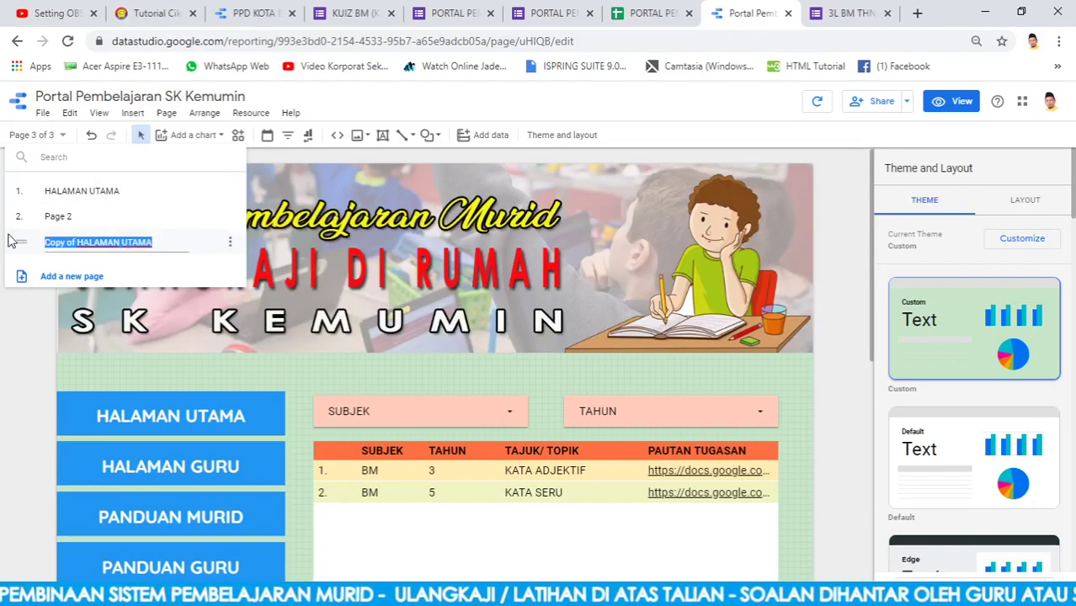
text(HALAMAN GURU)
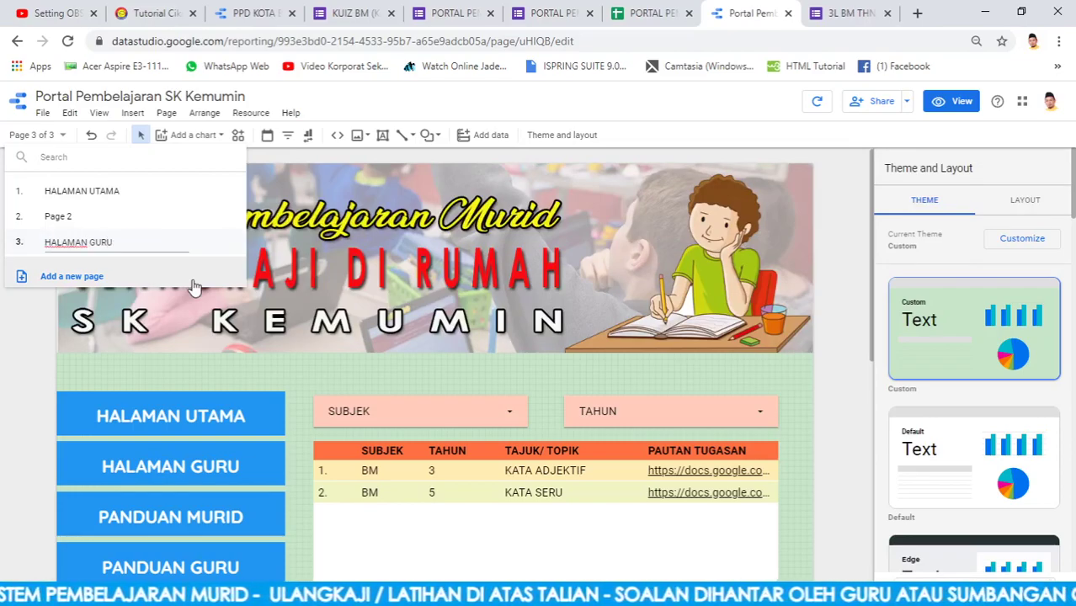
Remove the blank Page 2 and return to the HALAMAN UTAMA page.
click(230, 219)
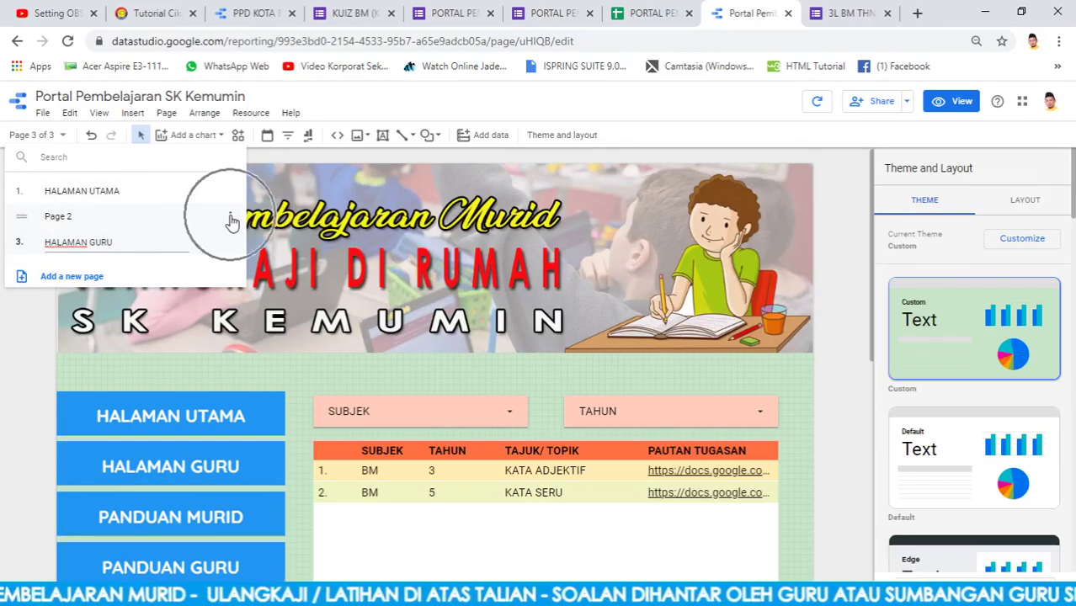
click(231, 219)
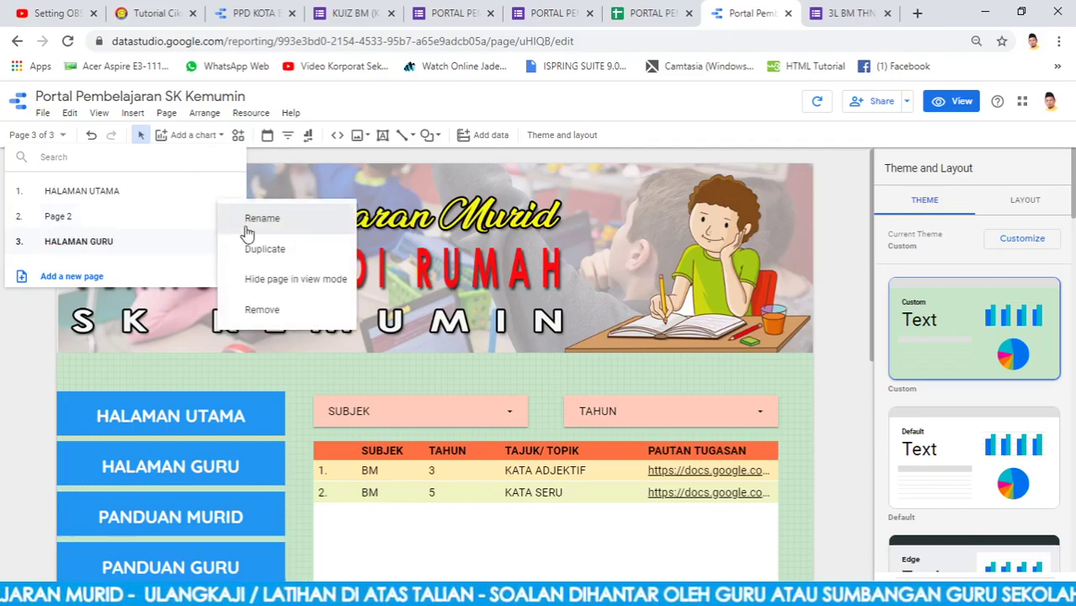
click(271, 314)
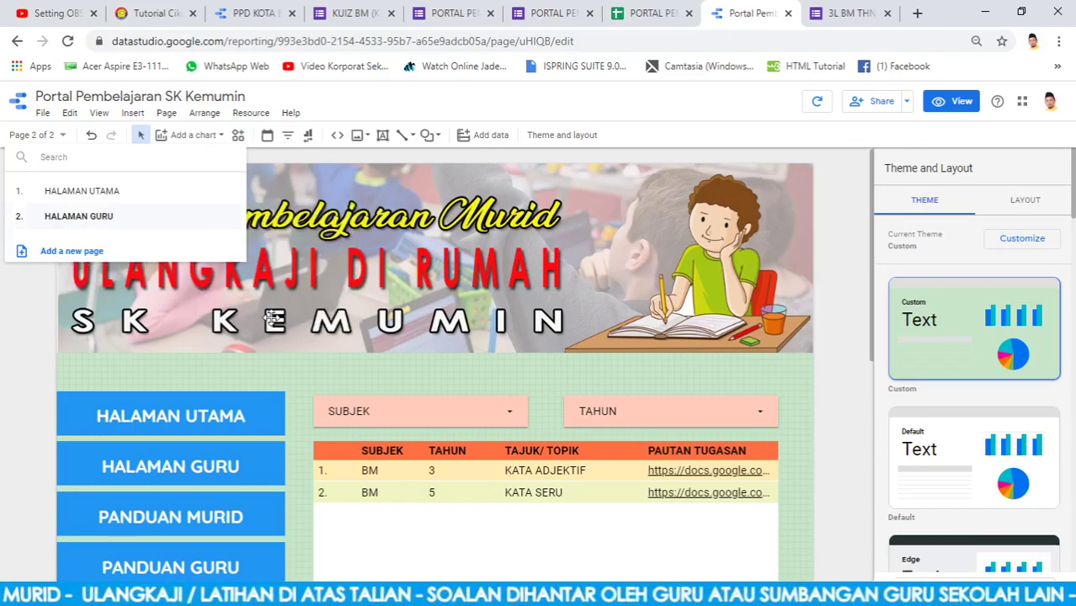
click(140, 206)
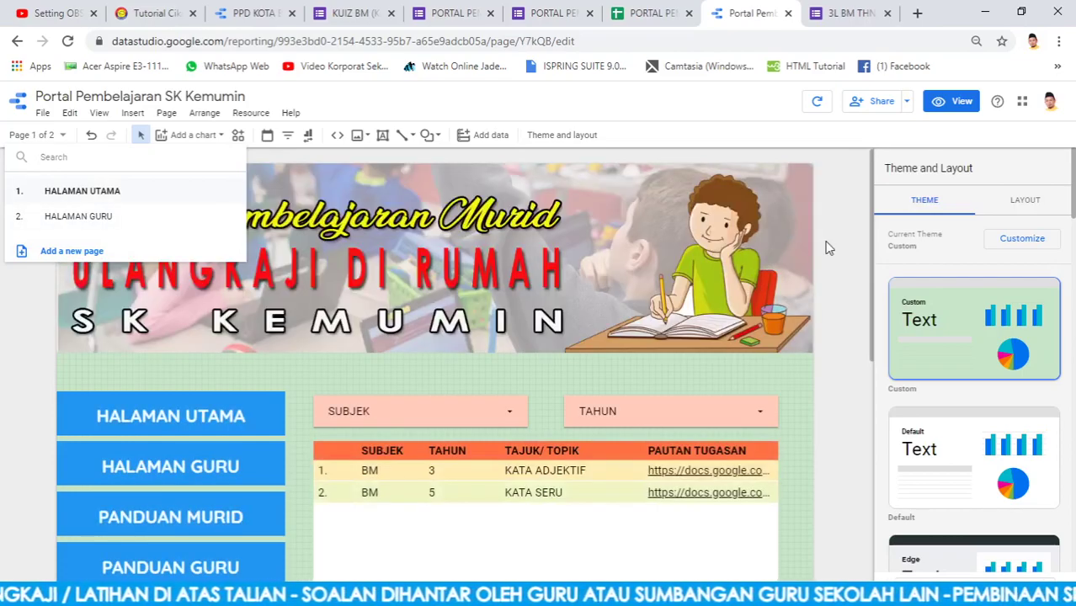
click(824, 241)
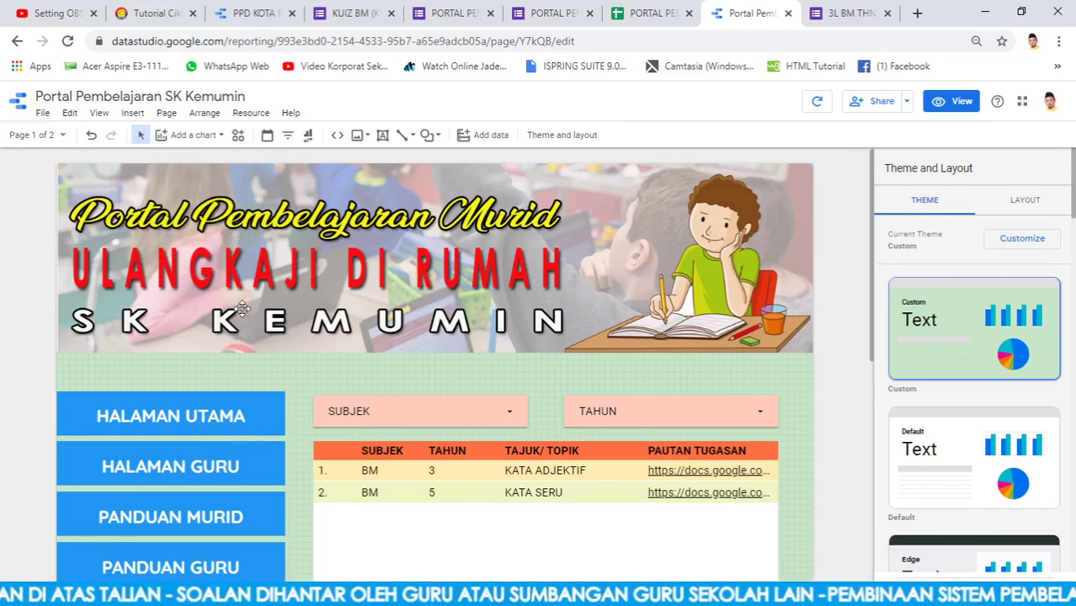
Link the HALAMAN GURU button text to the HALAMAN GURU page.
click(226, 474)
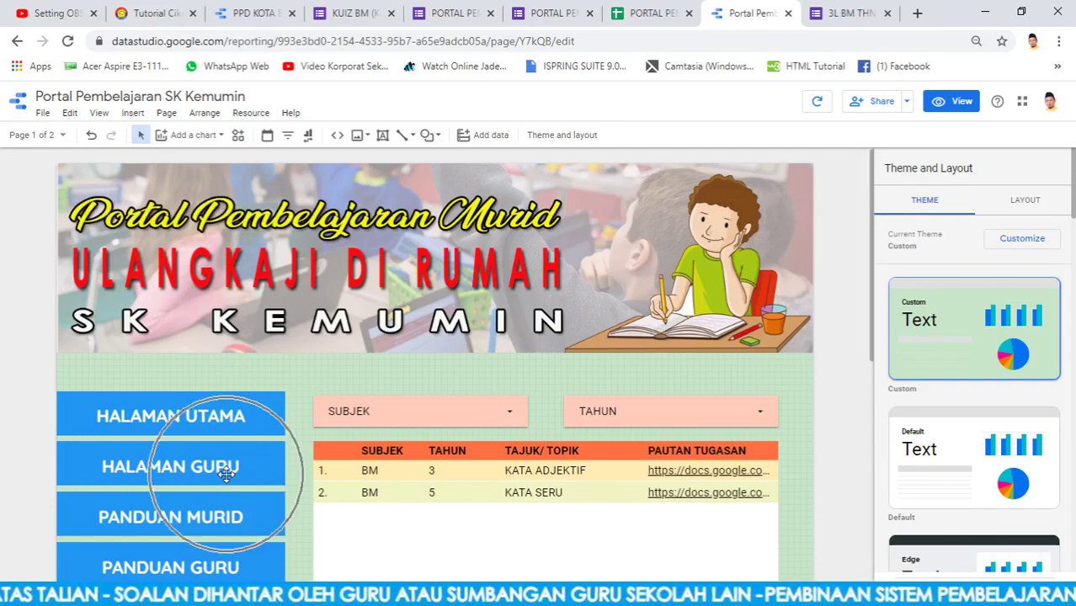
click(226, 474)
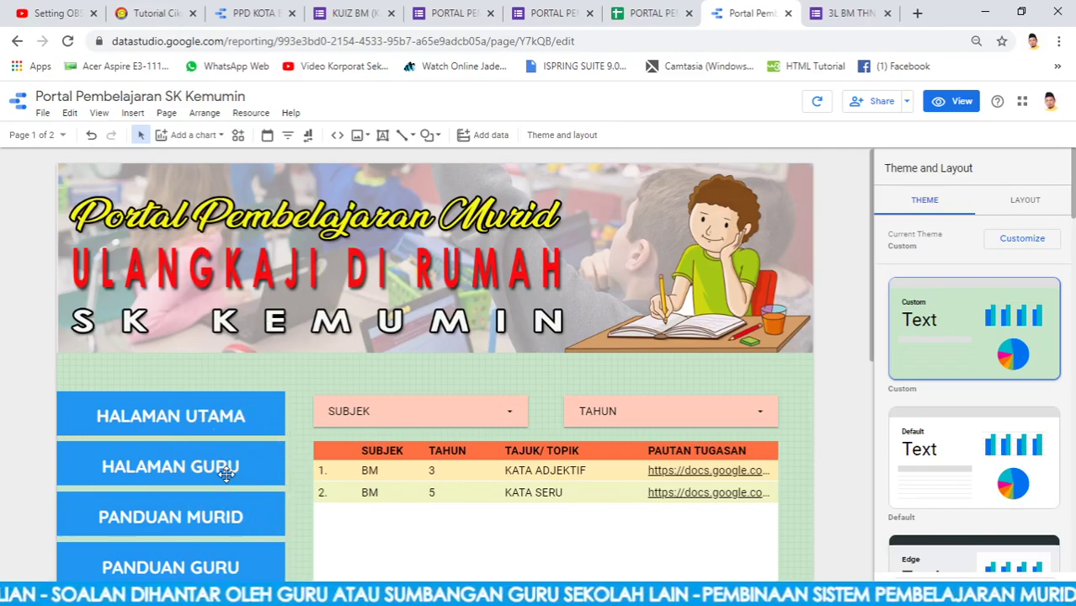
click(229, 473)
drag(241, 471, 99, 473)
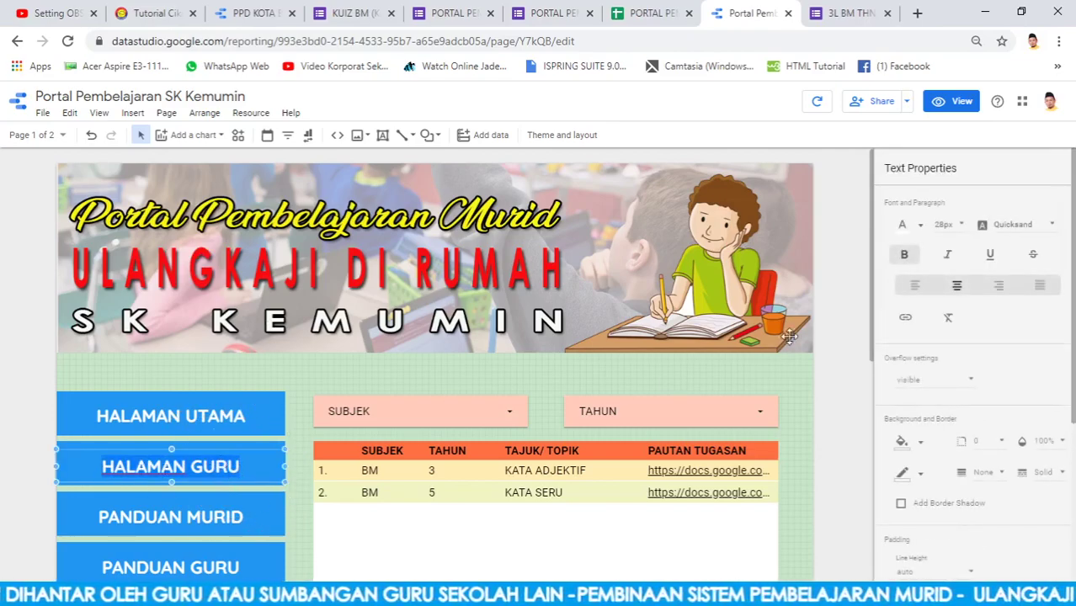
click(905, 320)
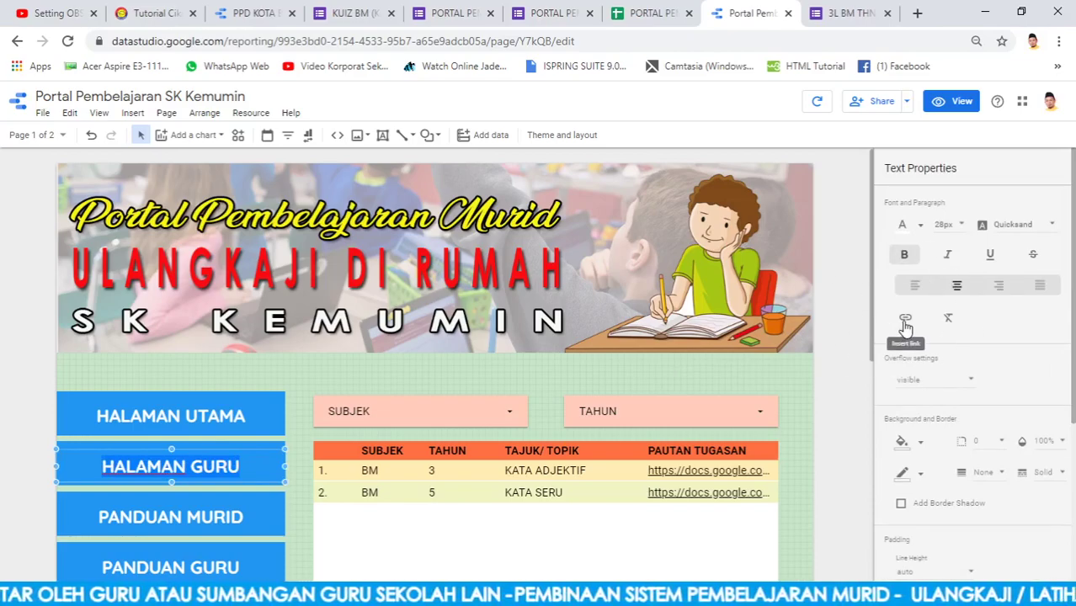
click(906, 324)
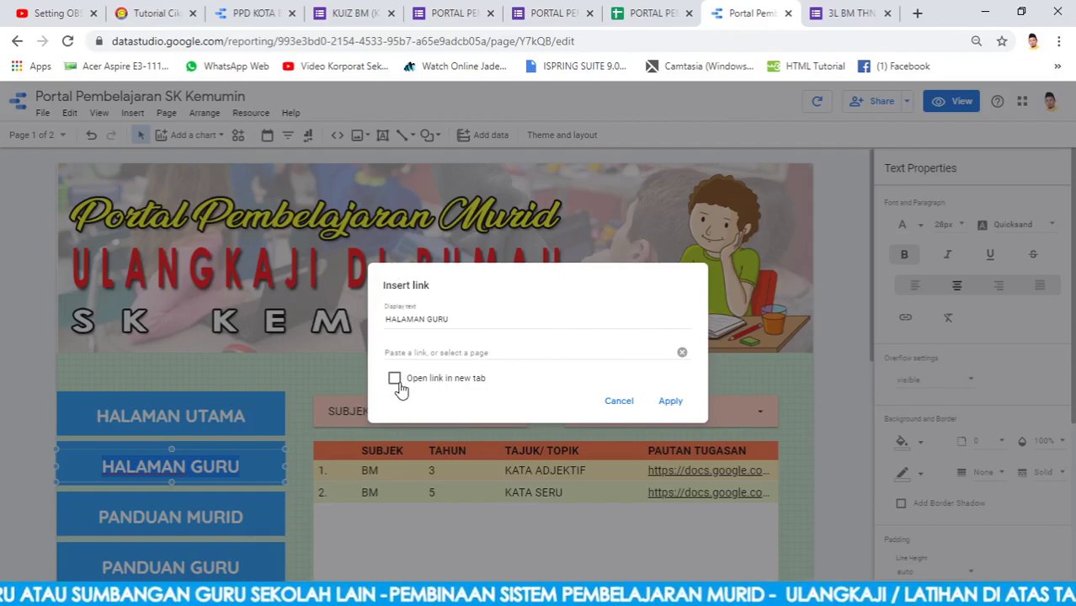
click(407, 350)
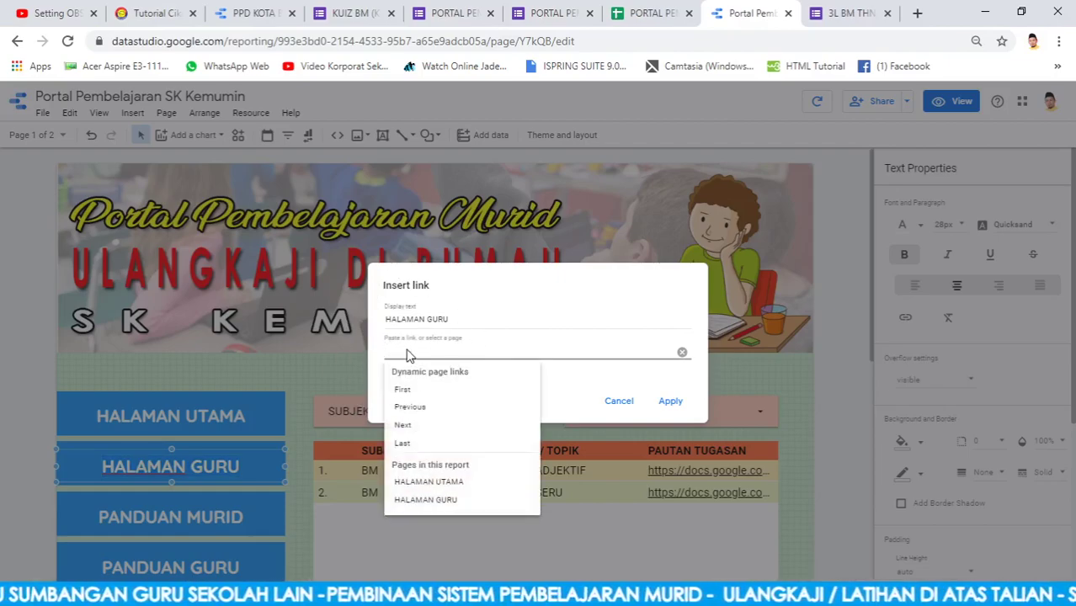
click(450, 501)
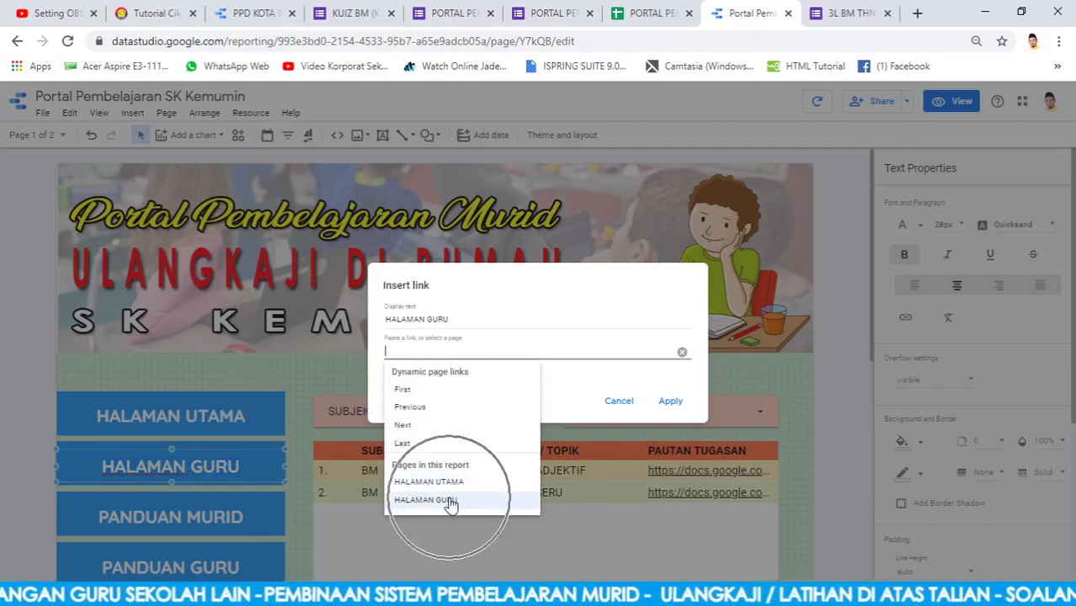
click(663, 404)
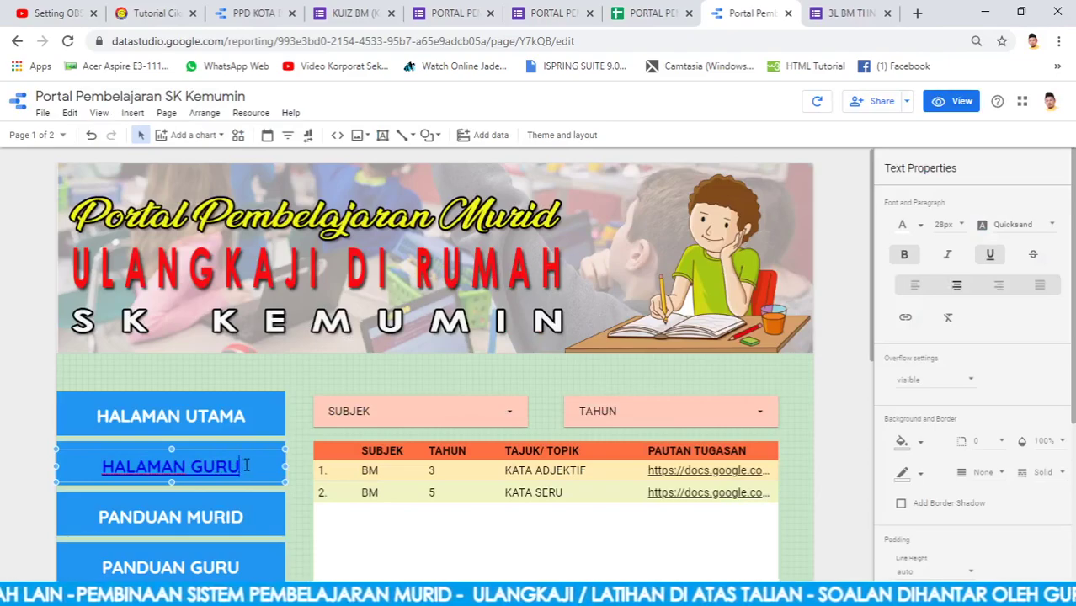
Change the HALAMAN GURU link text colour to white.
drag(245, 465, 112, 459)
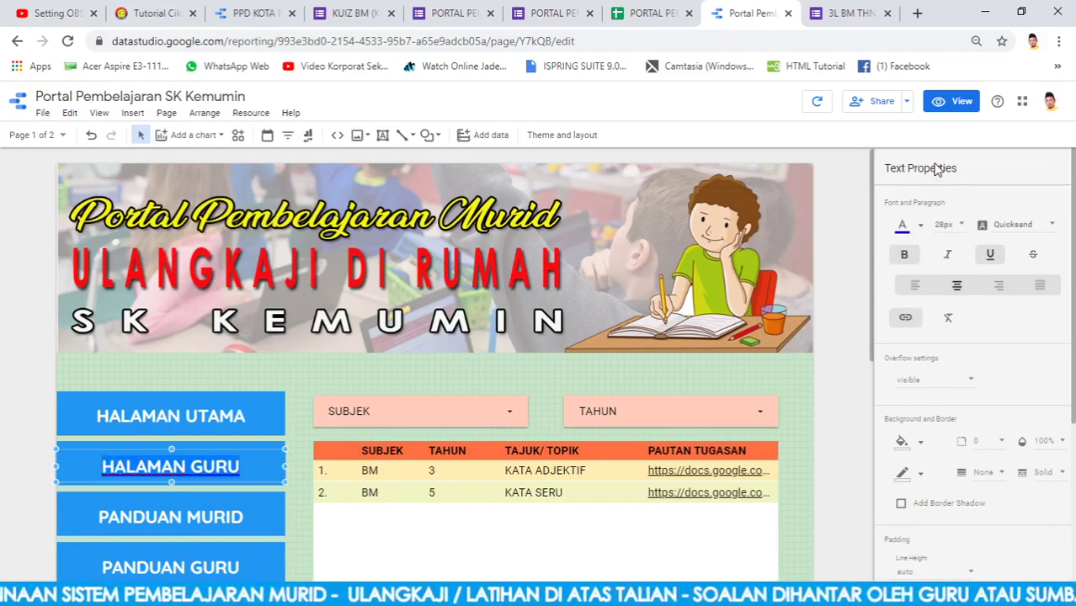
click(921, 228)
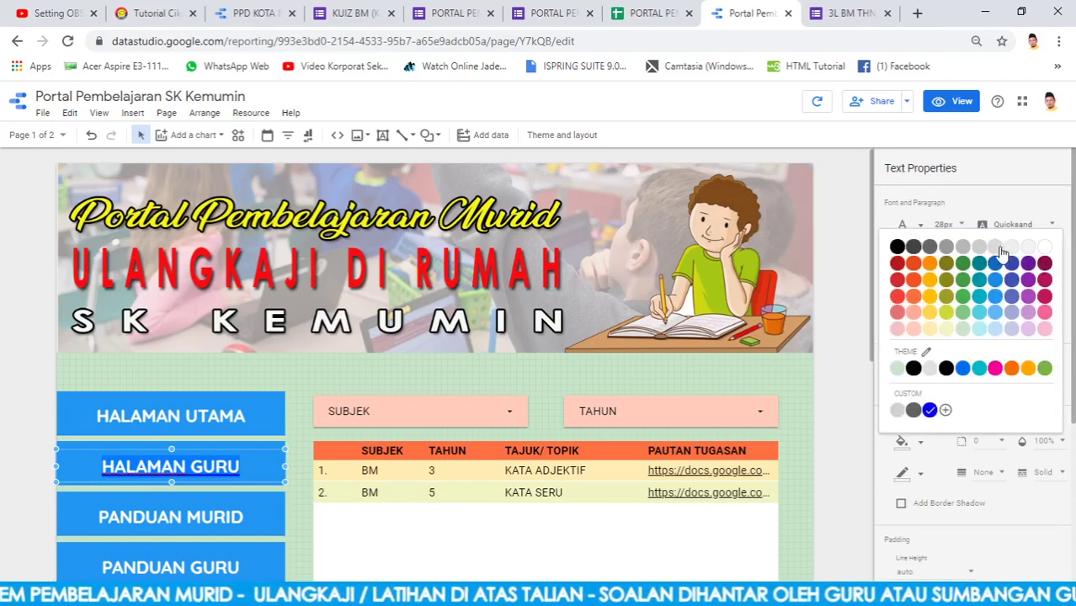
click(1045, 248)
click(844, 275)
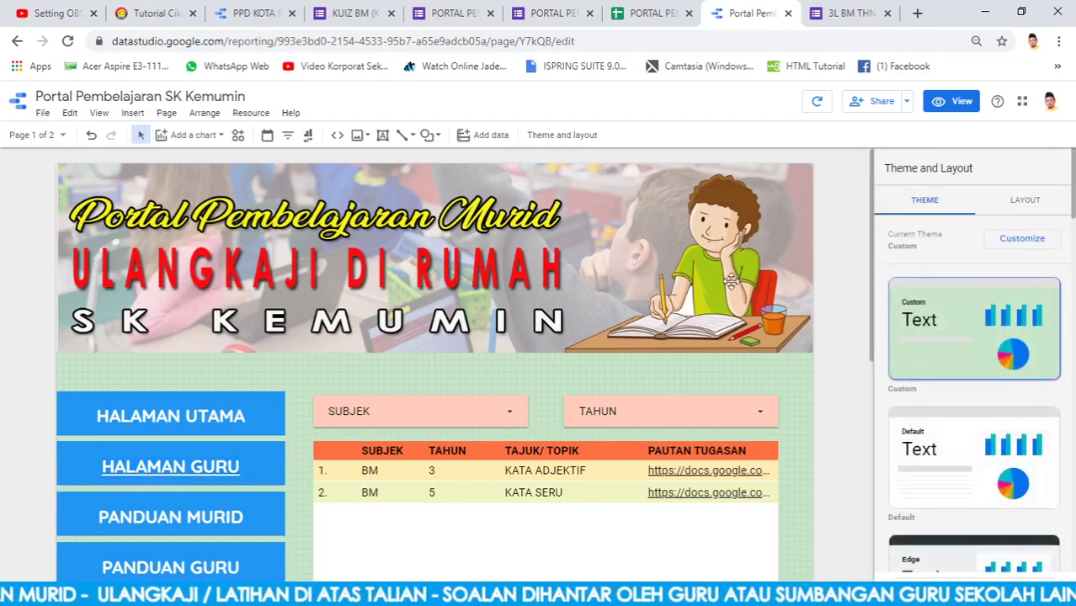
Link the HALAMAN UTAMA button text to the HALAMAN UTAMA page.
click(239, 415)
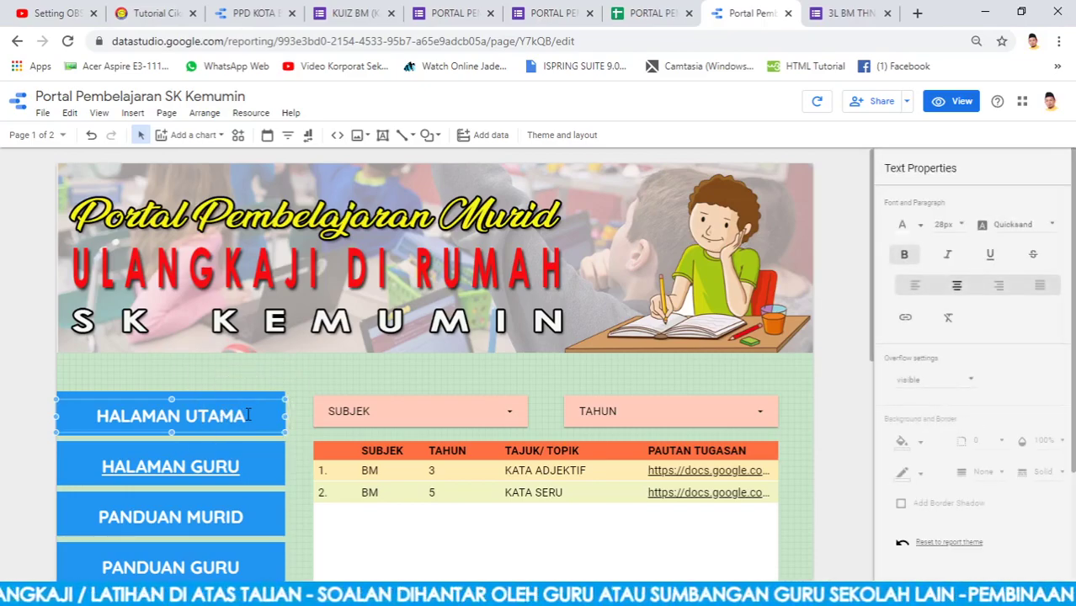
drag(248, 415, 86, 417)
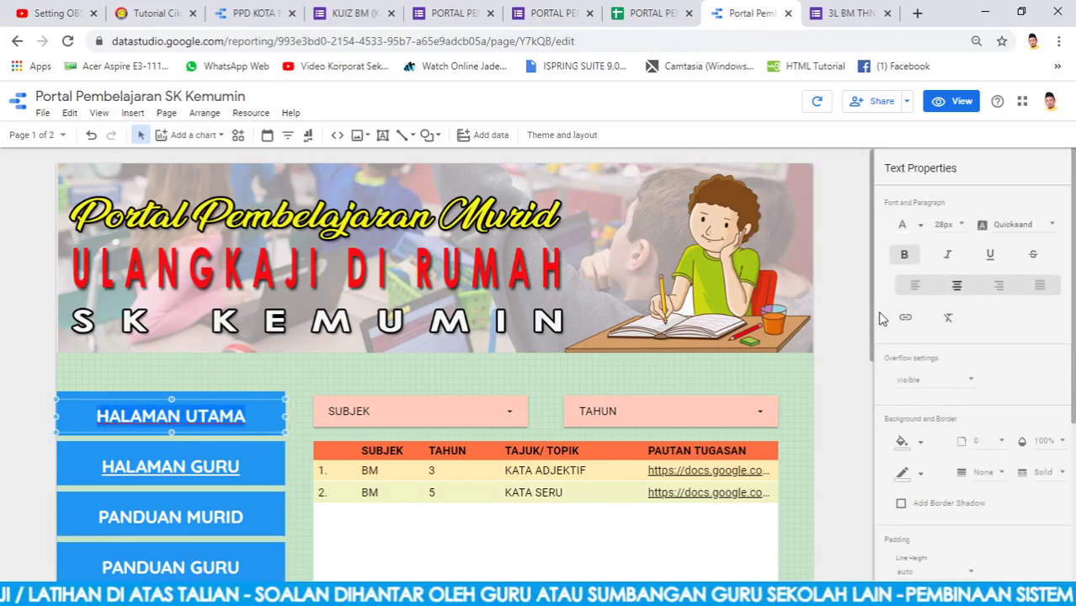
click(905, 321)
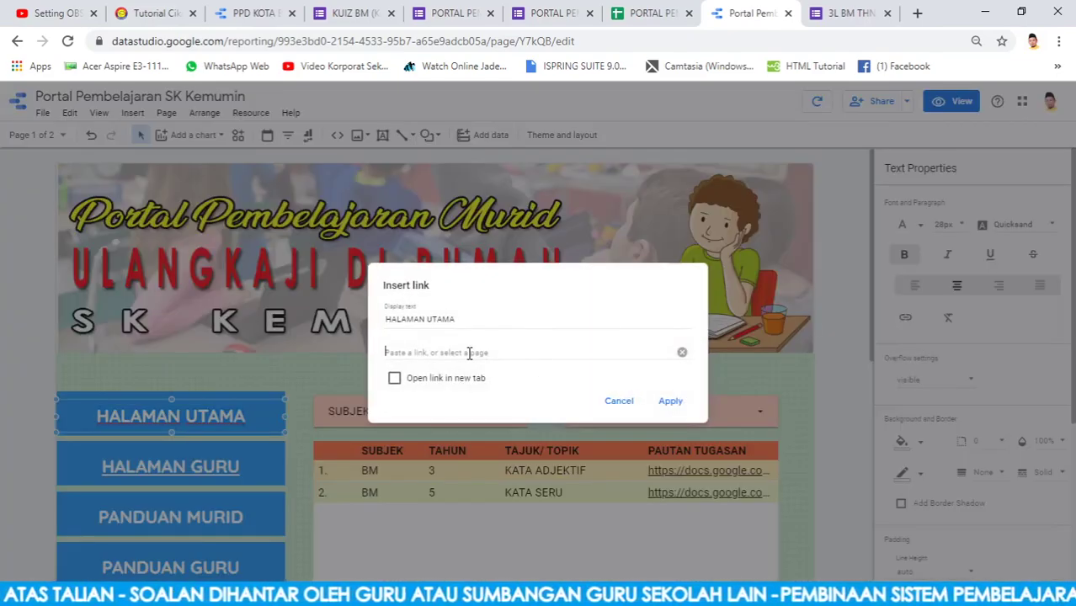
click(469, 352)
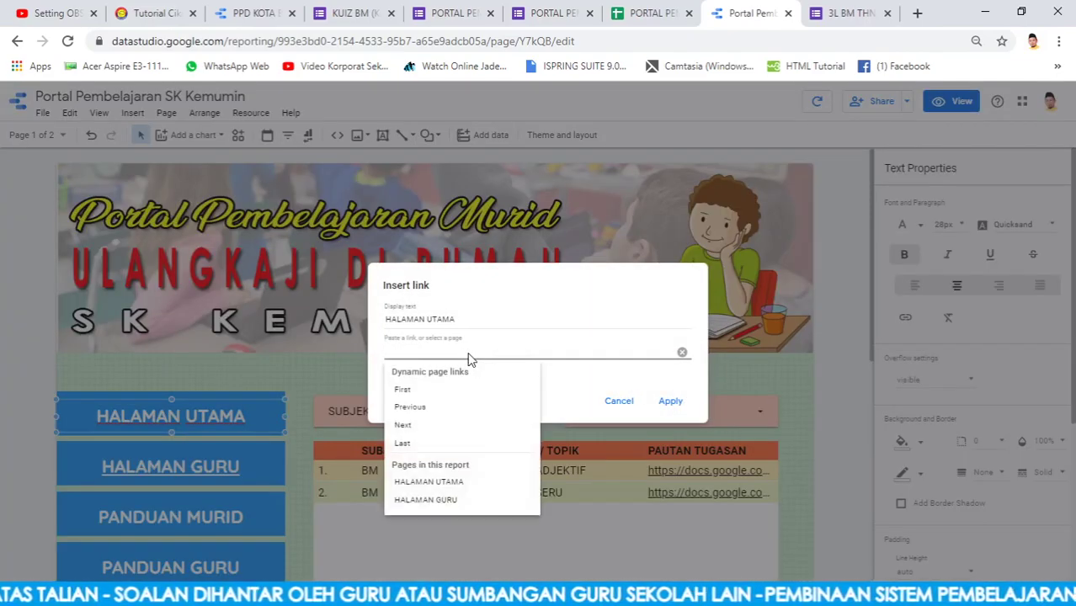
click(448, 485)
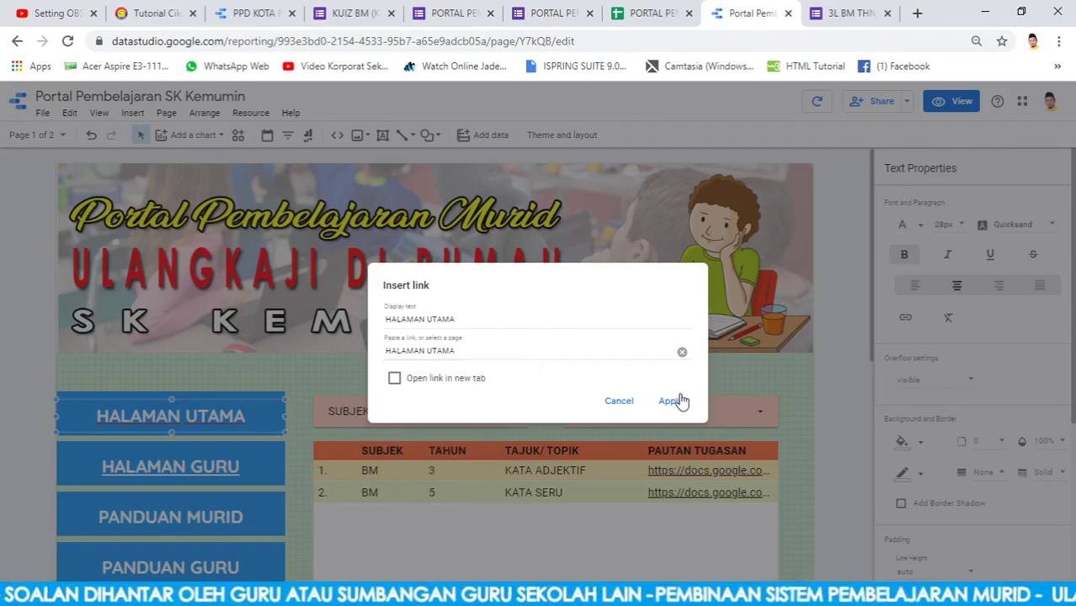
click(670, 404)
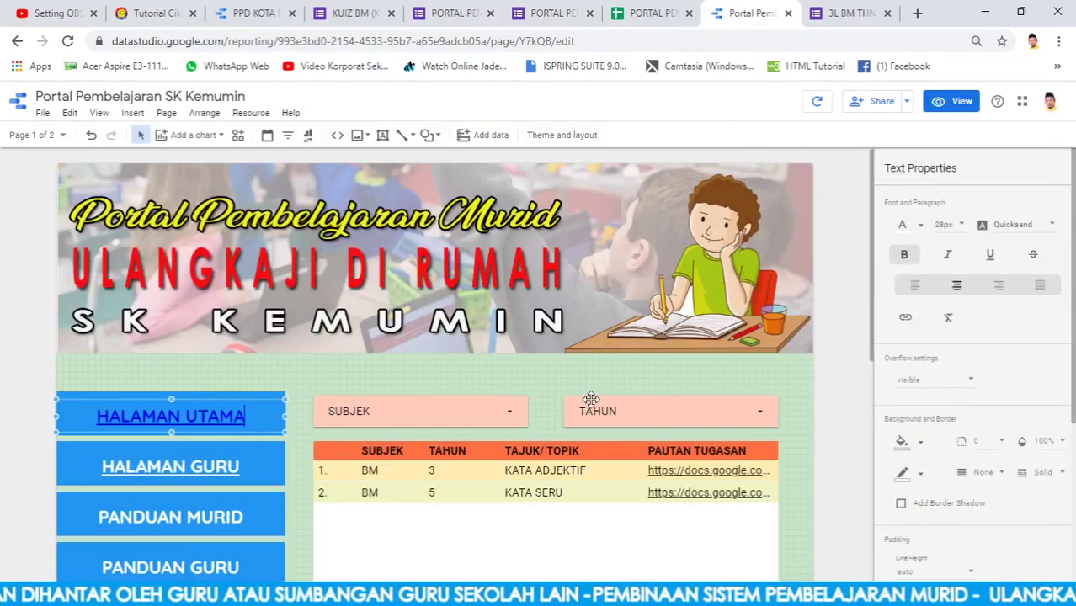
Make the HALAMAN UTAMA text white and preview the report in view mode.
drag(259, 422, 92, 415)
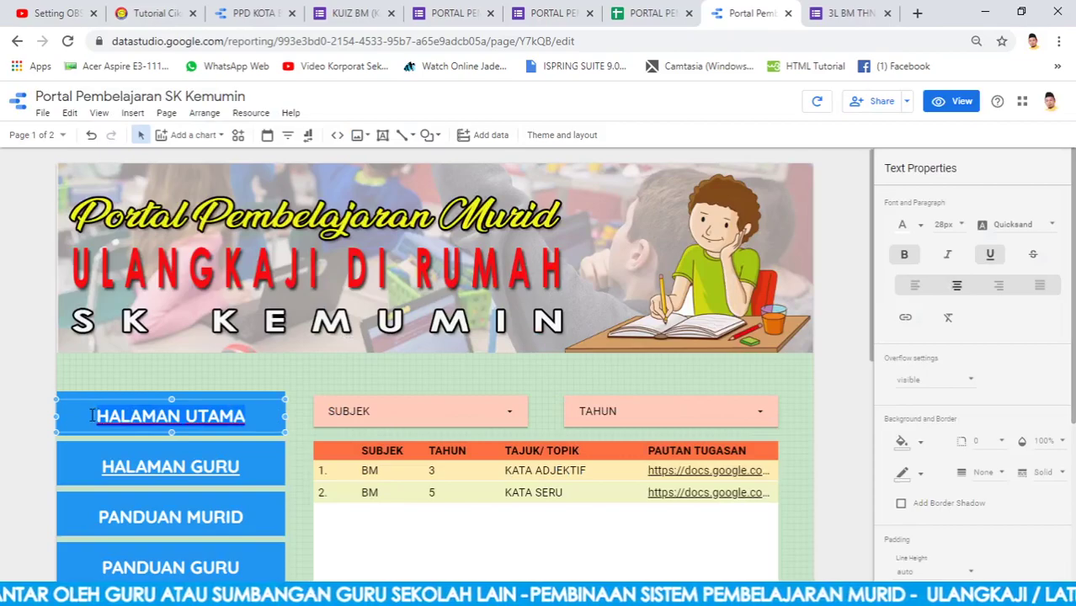
click(922, 230)
click(1045, 251)
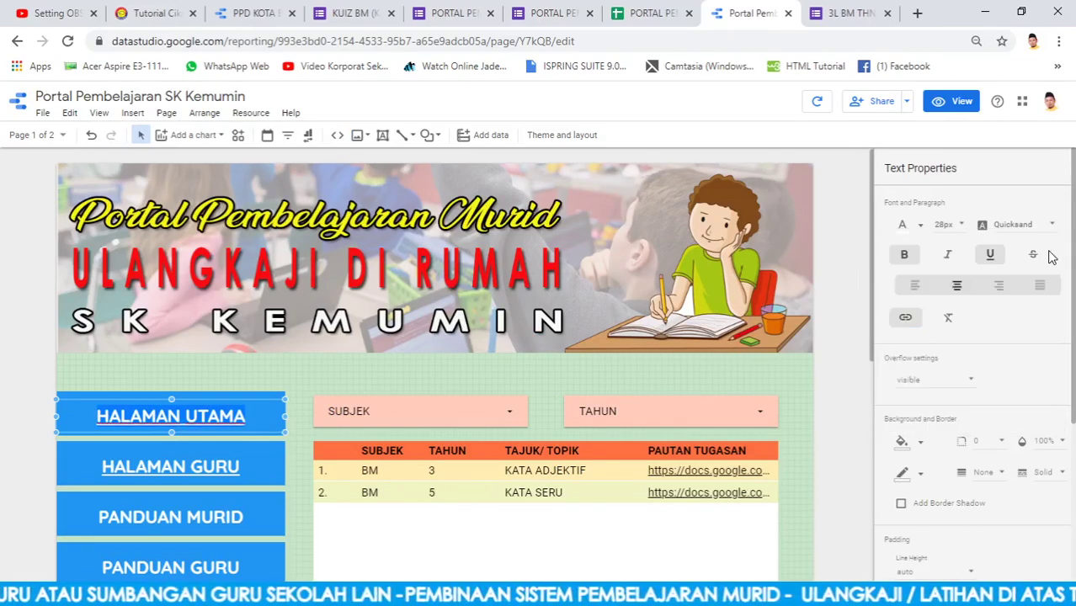
click(842, 296)
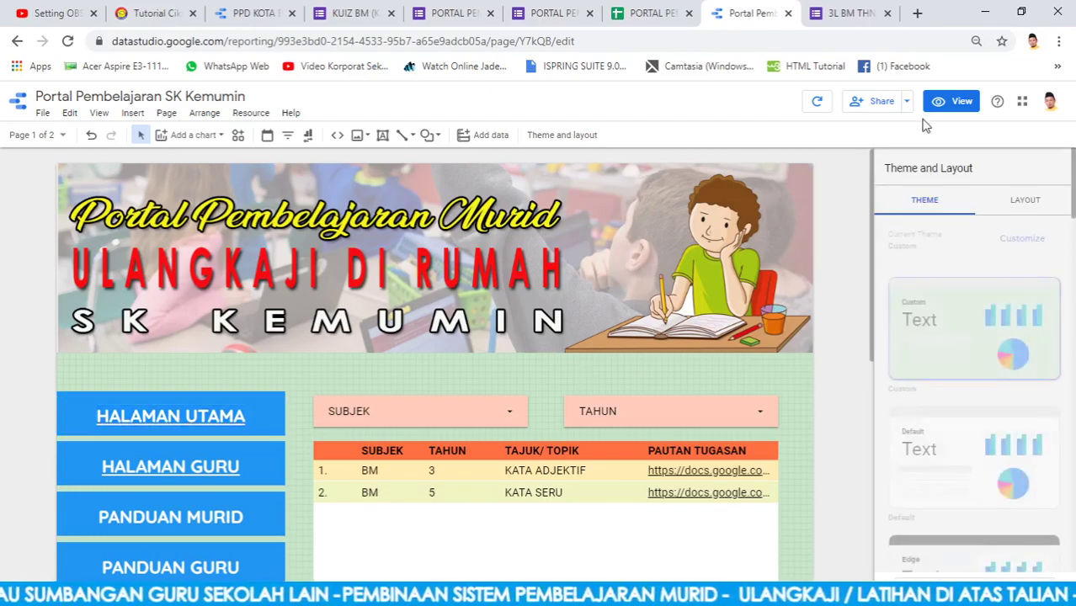
key(ctrl+shift+p)
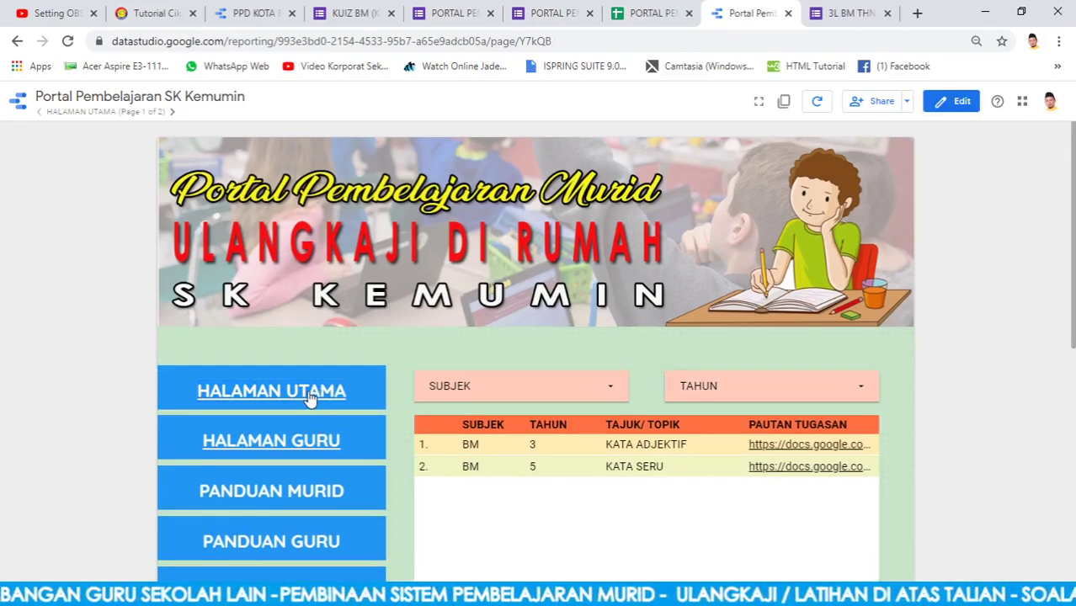
Open HALAMAN GURU via its link, then in edit mode delete its table and SUBJEK/TAHUN filters.
click(293, 445)
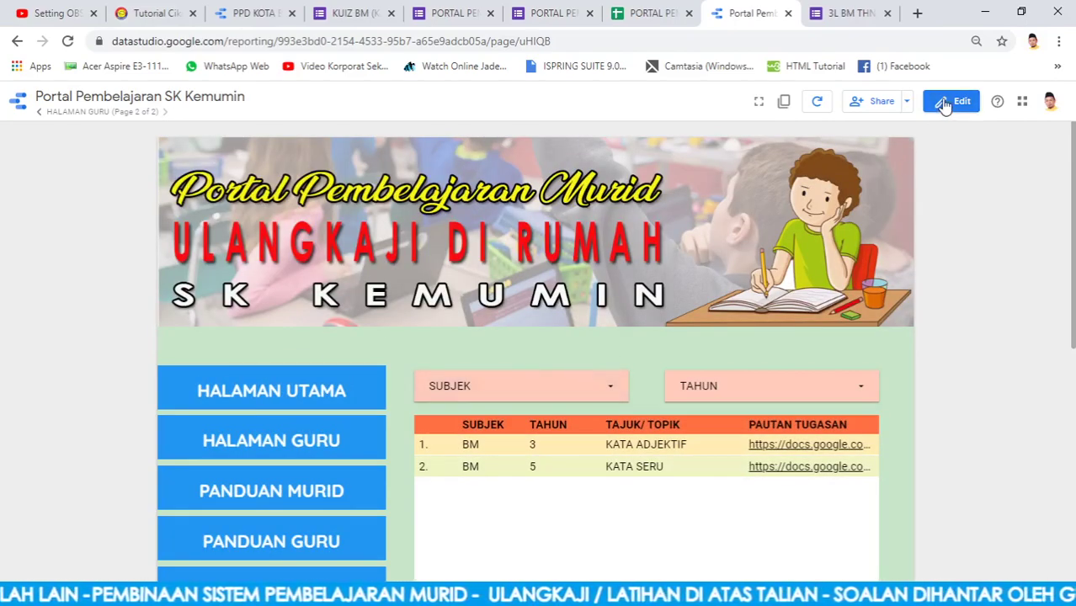
click(951, 101)
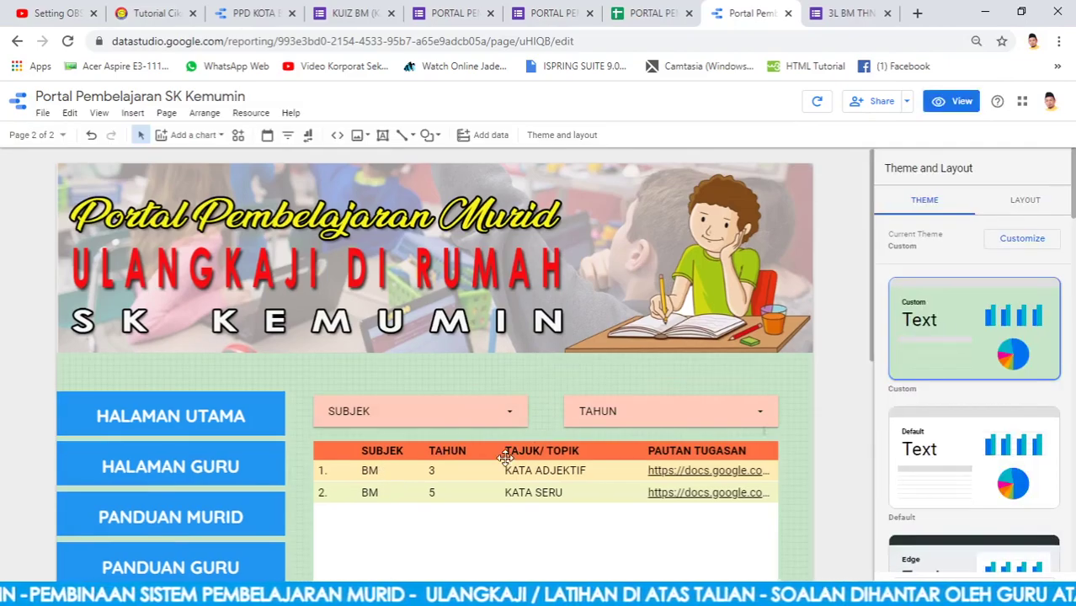
click(480, 463)
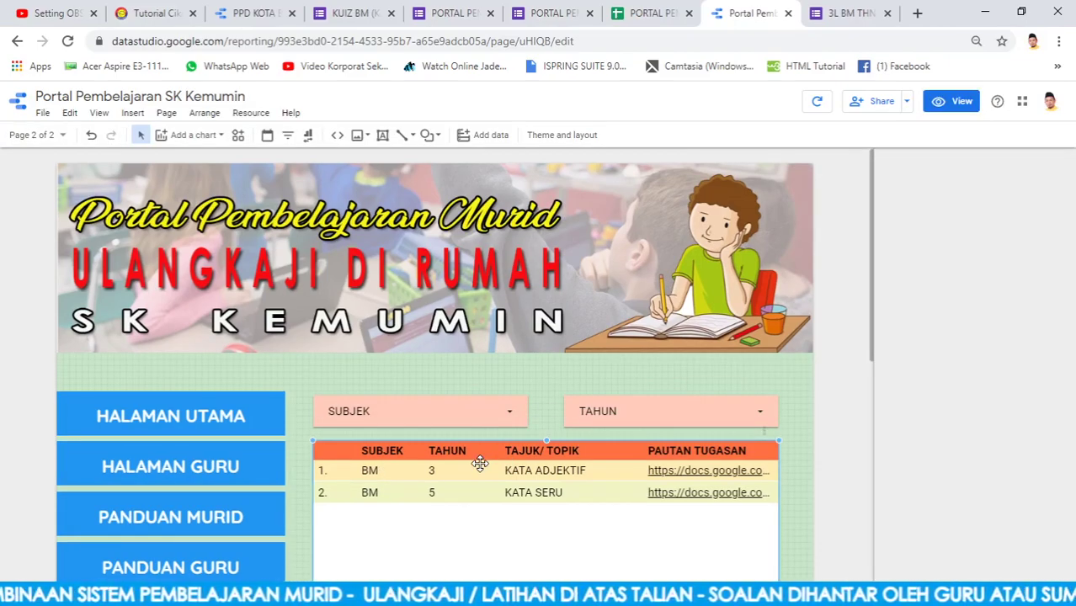
key(Delete)
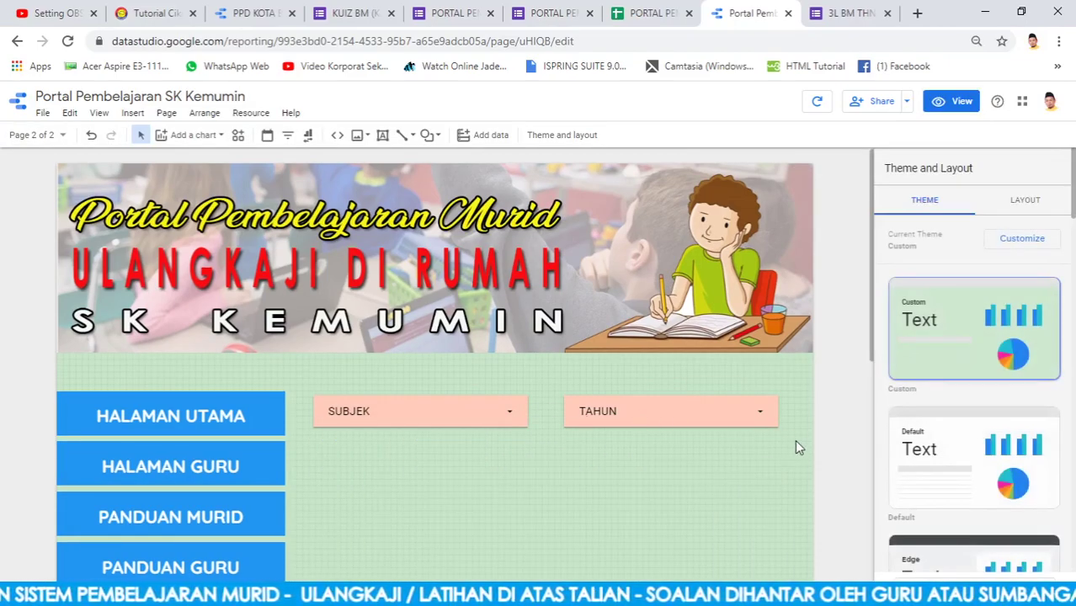
drag(794, 446, 322, 385)
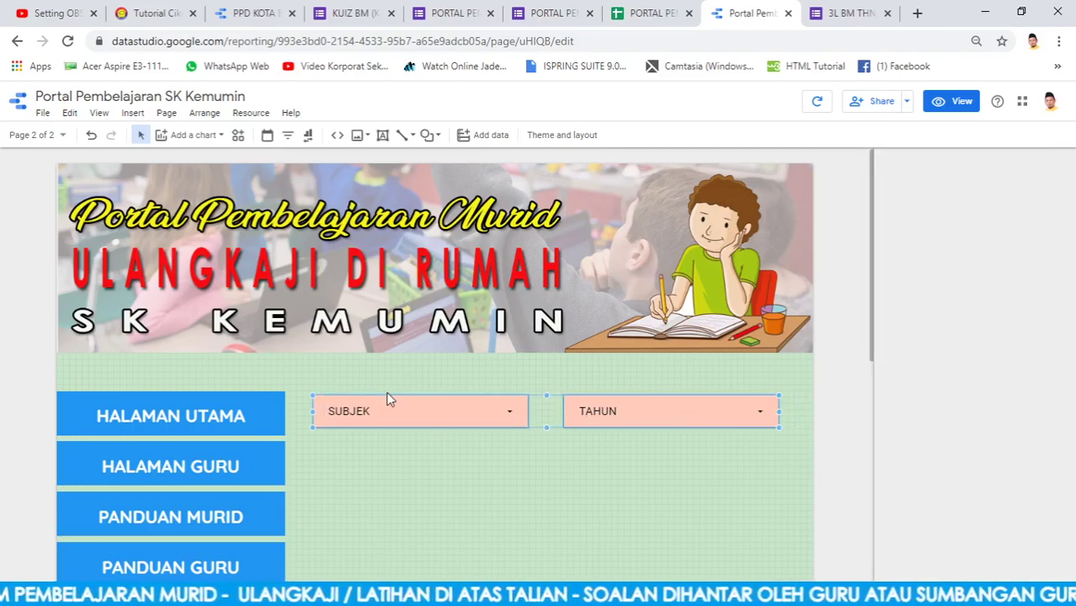
key(Delete)
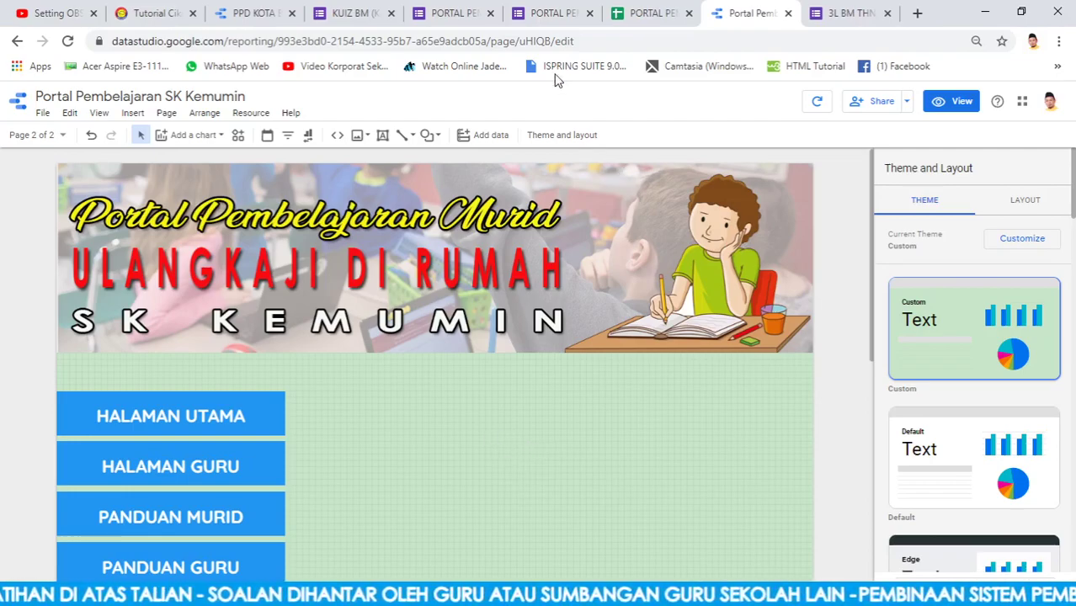
Copy the web address of a fresh blank Google Form response page, then return to Data Studio.
click(559, 15)
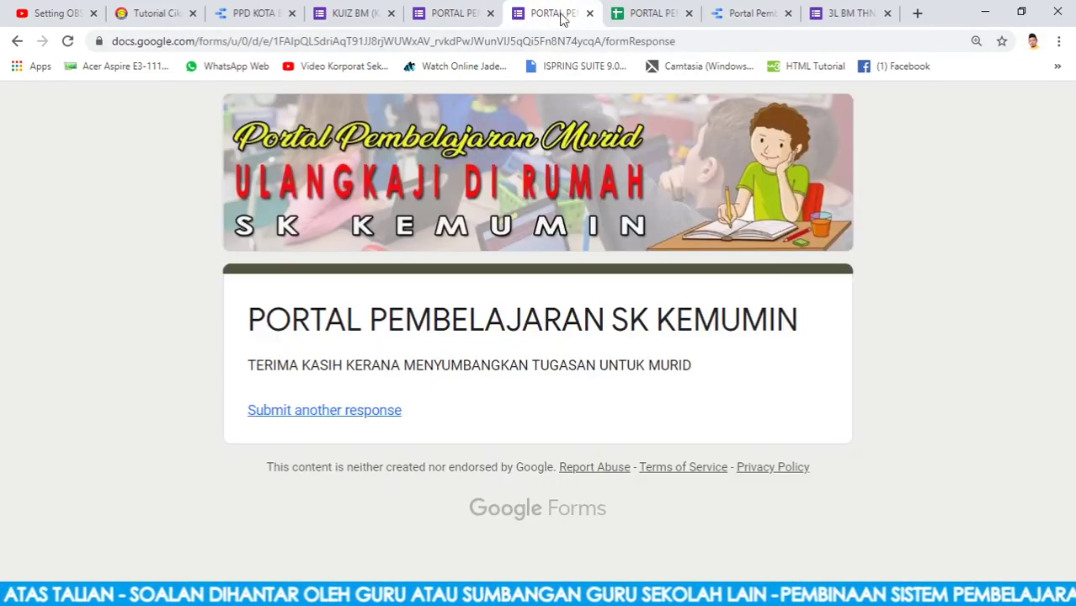
click(362, 417)
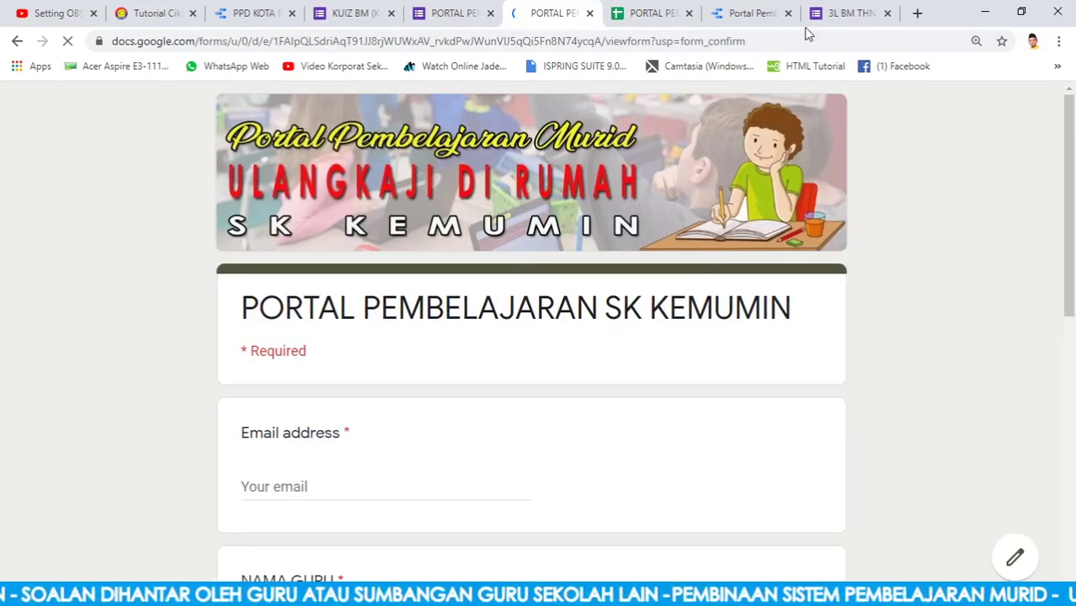
click(645, 42)
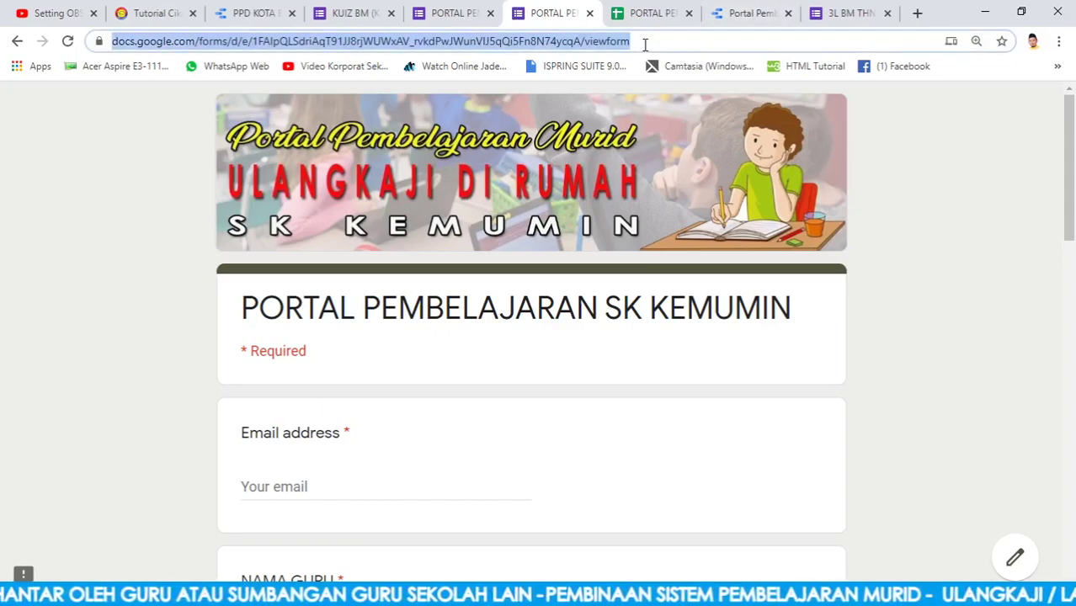
right_click(645, 44)
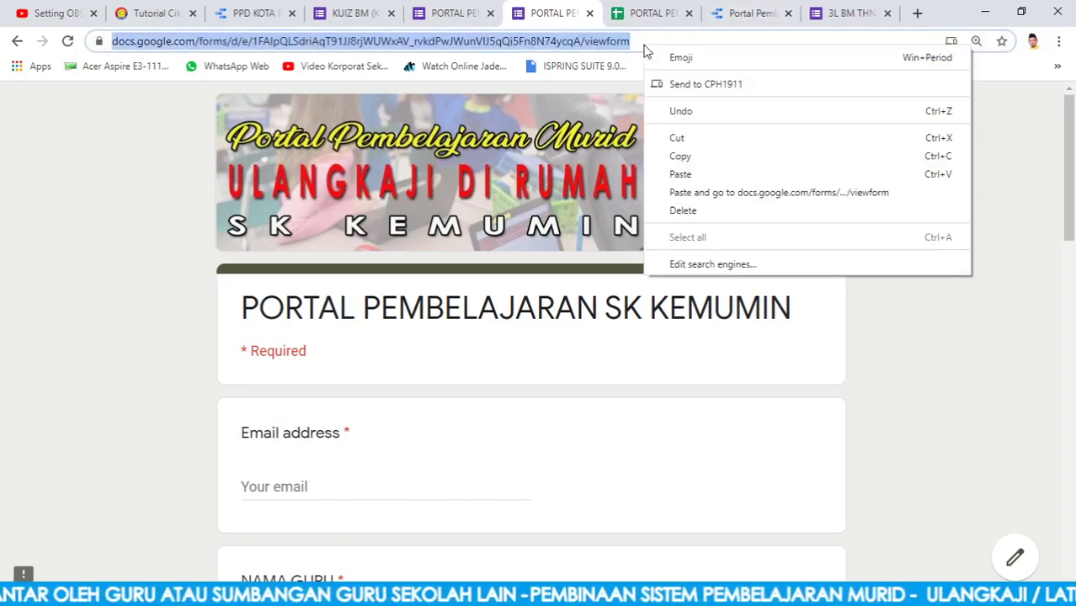
click(692, 158)
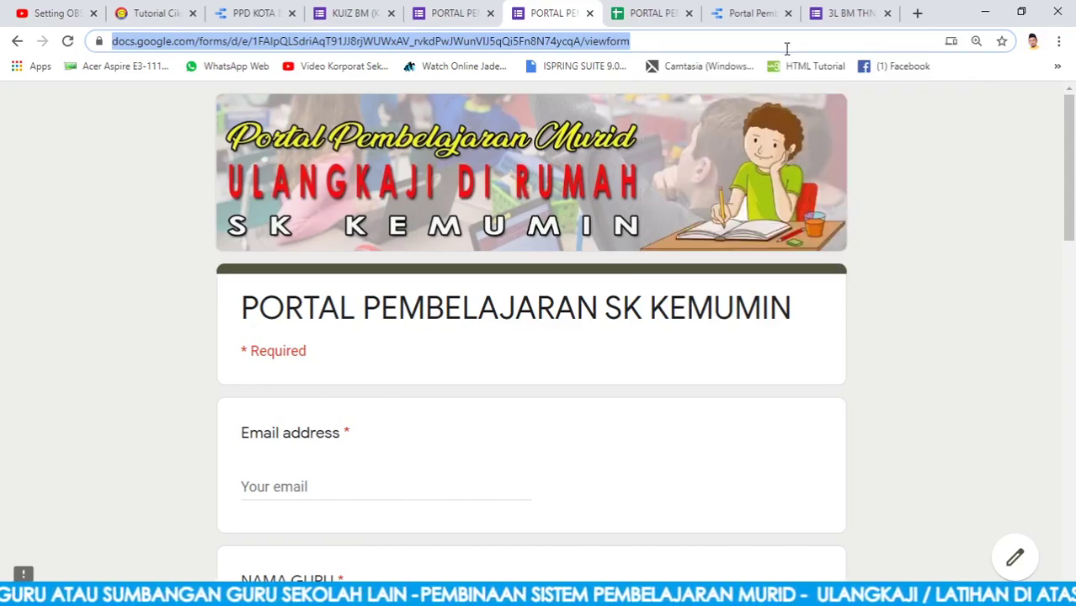
click(744, 20)
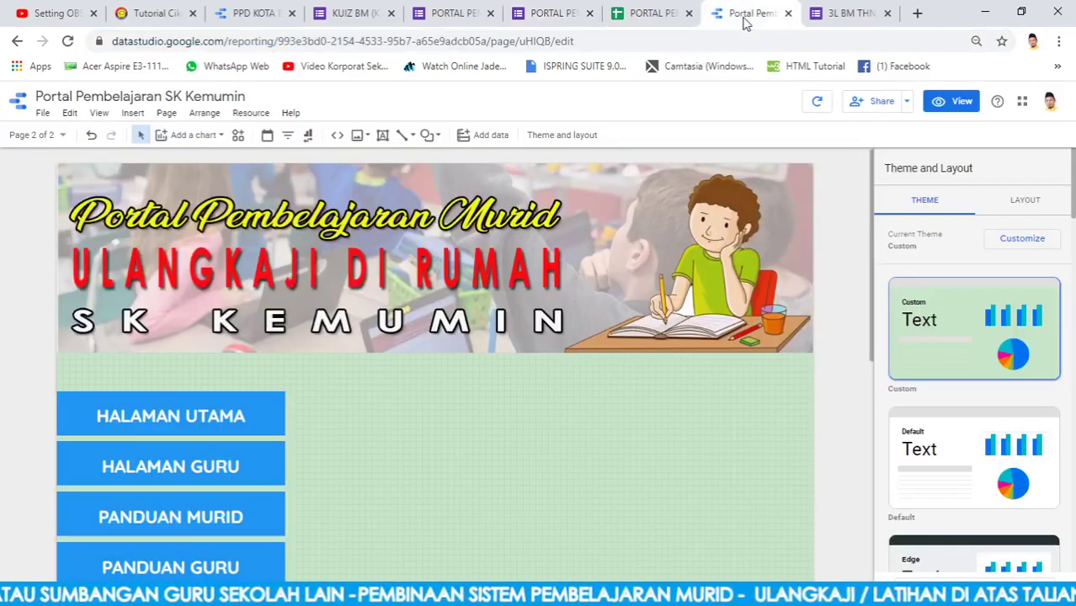
Draw a URL embed box beside the menu buttons on HALAMAN GURU.
scroll(421, 368, down, 2)
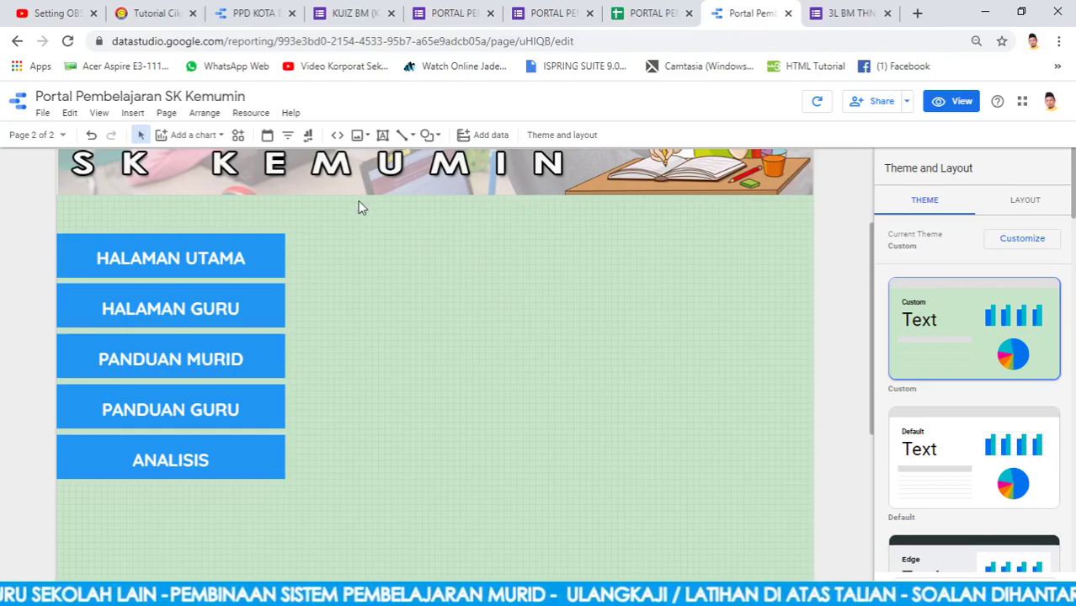
click(337, 137)
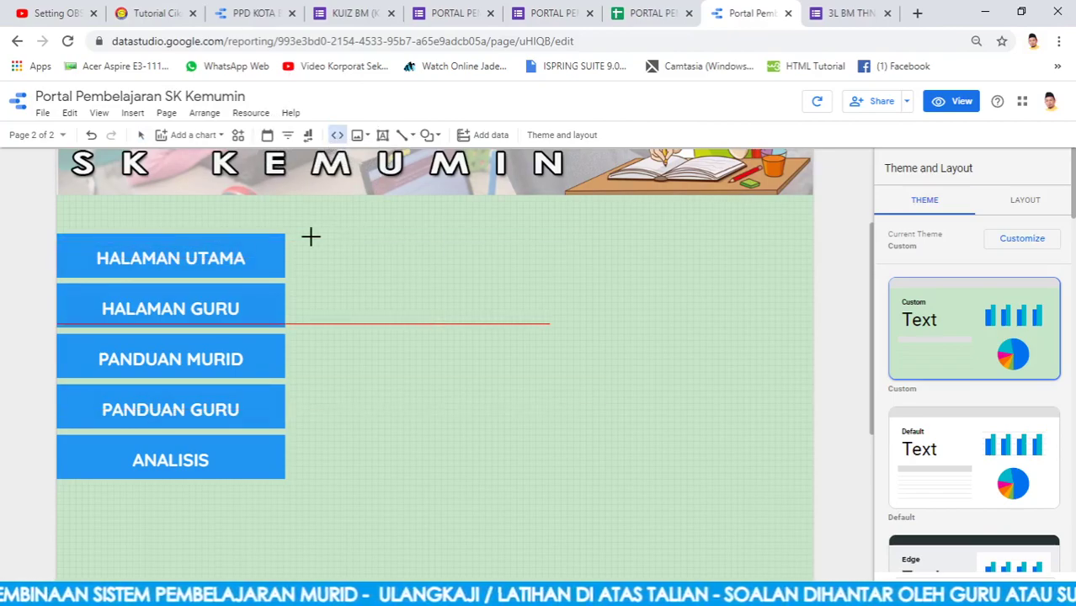
mouse_move(311, 239)
mouse_down()
mouse_move(450, 272)
mouse_move(781, 553)
mouse_up()
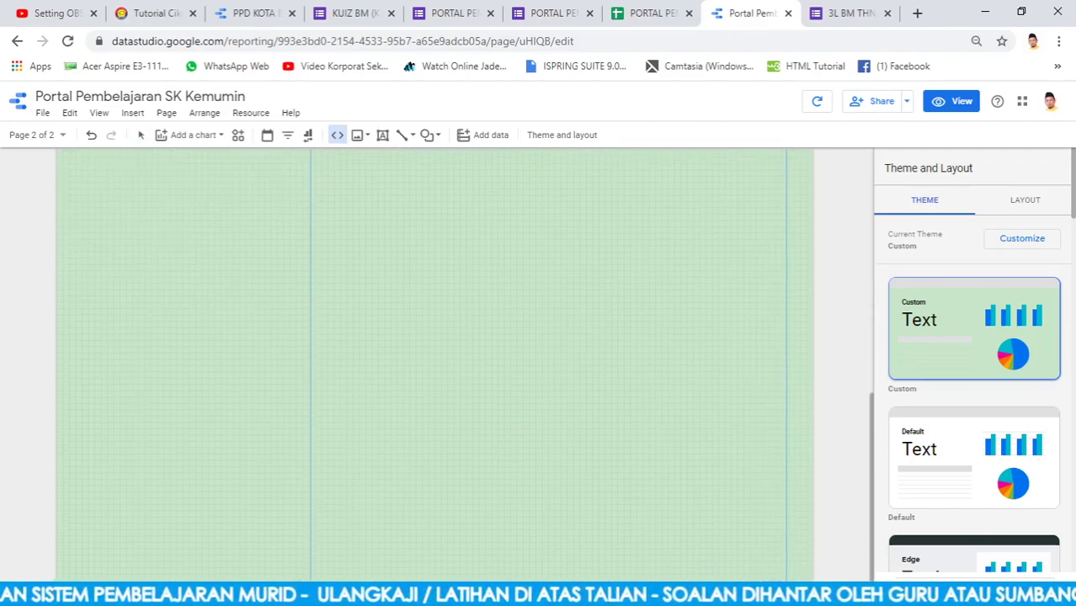
drag(781, 552, 789, 562)
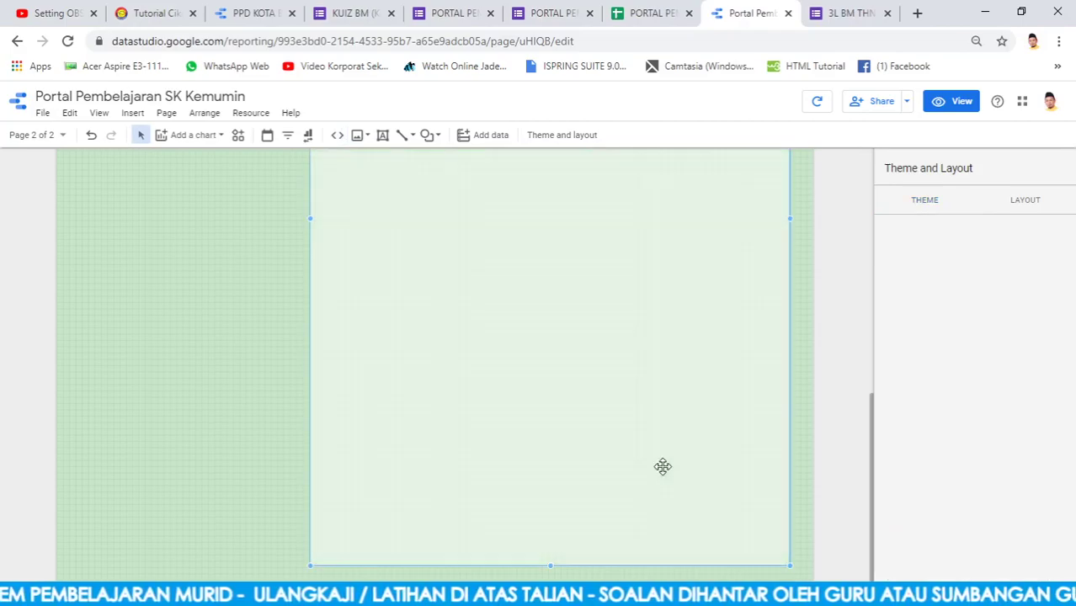
Paste the Google Form link as the embed's external content URL so the form loads.
scroll(579, 344, up, 3)
scroll(579, 344, up, 3)
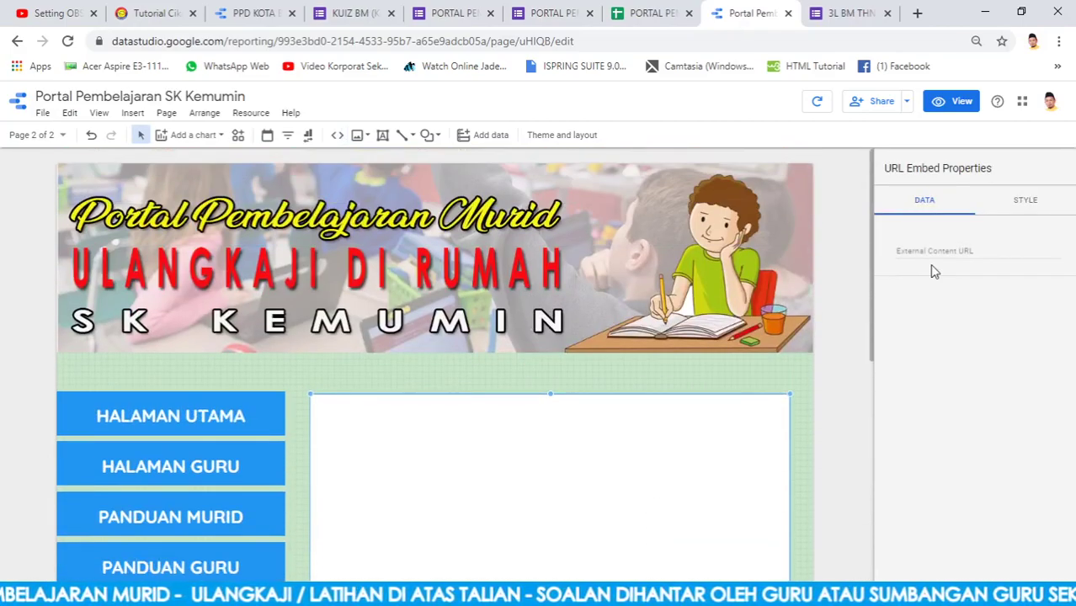
click(908, 245)
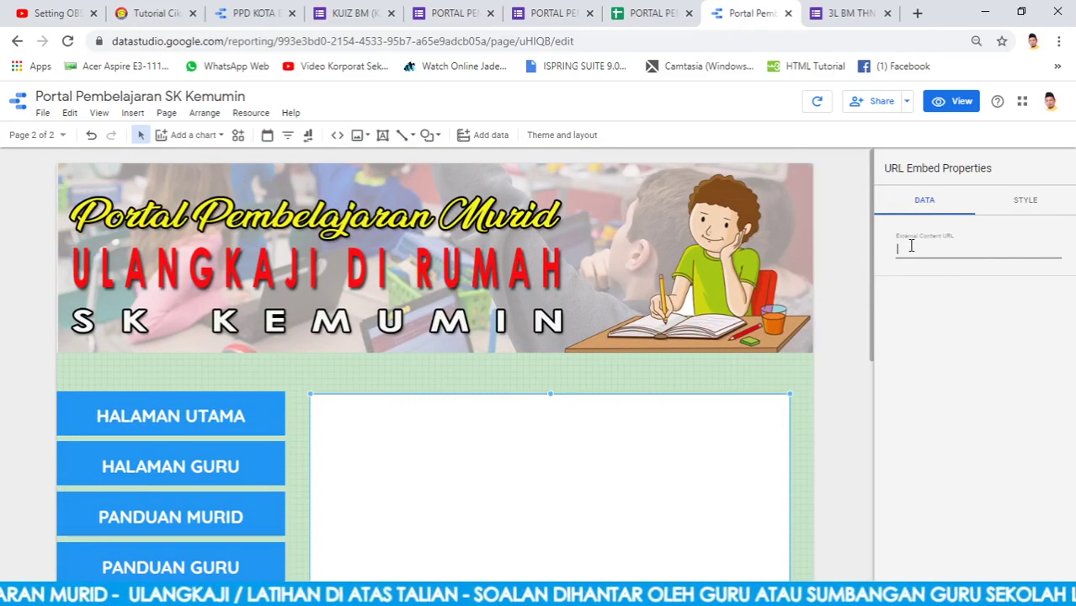
right_click(909, 251)
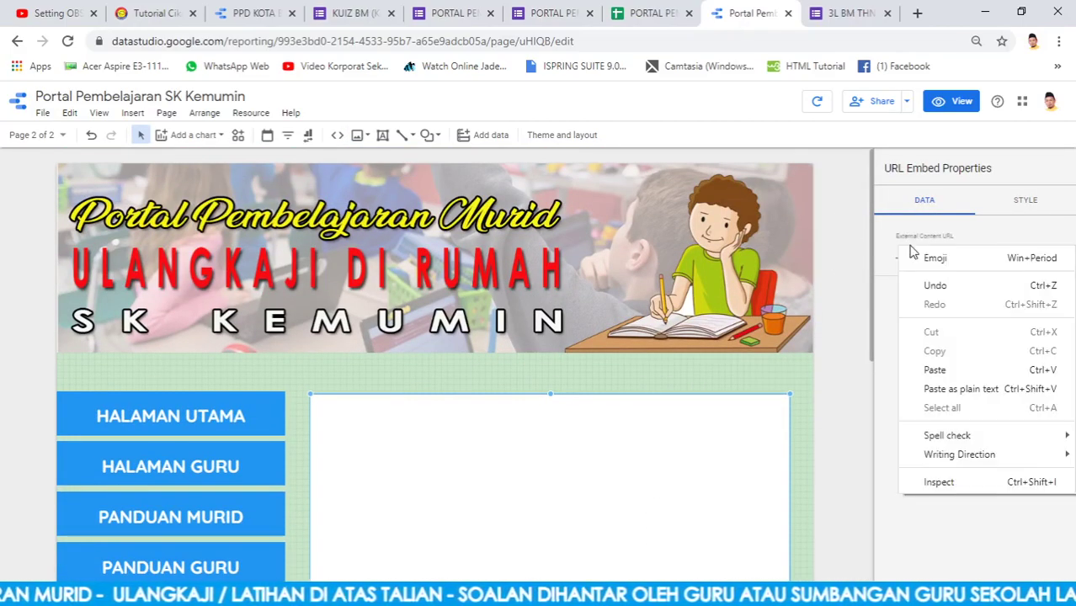
click(943, 369)
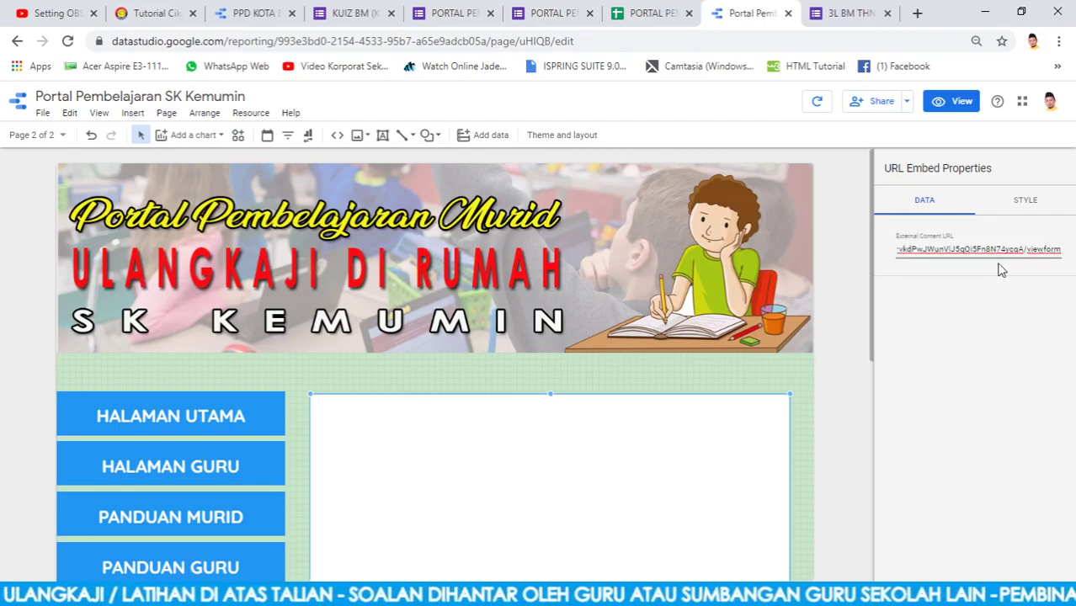
key(Return)
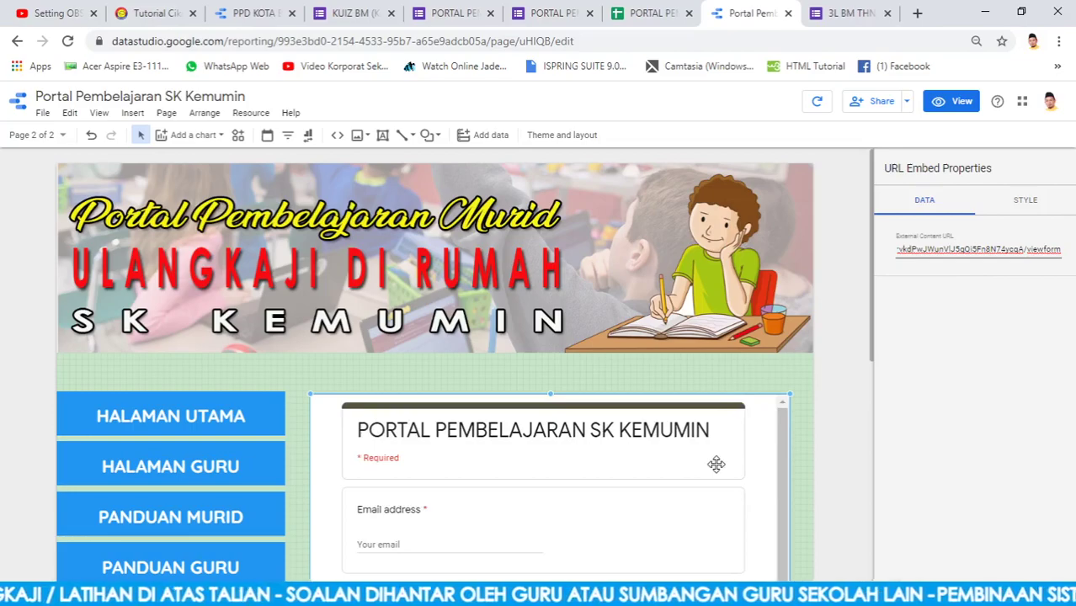
click(842, 387)
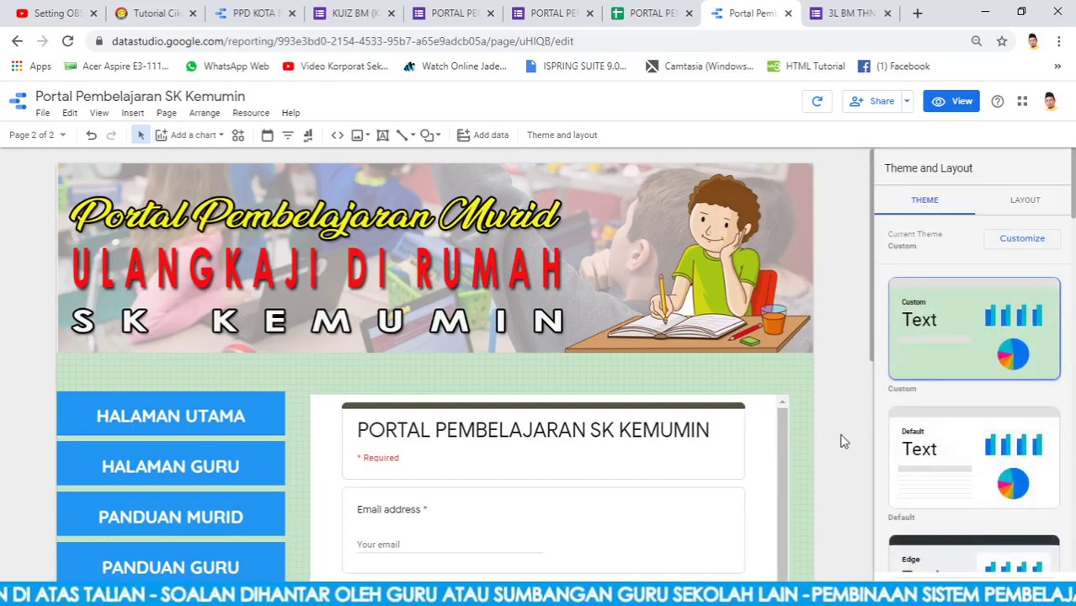
scroll(813, 439, down, 3)
scroll(627, 423, down, 3)
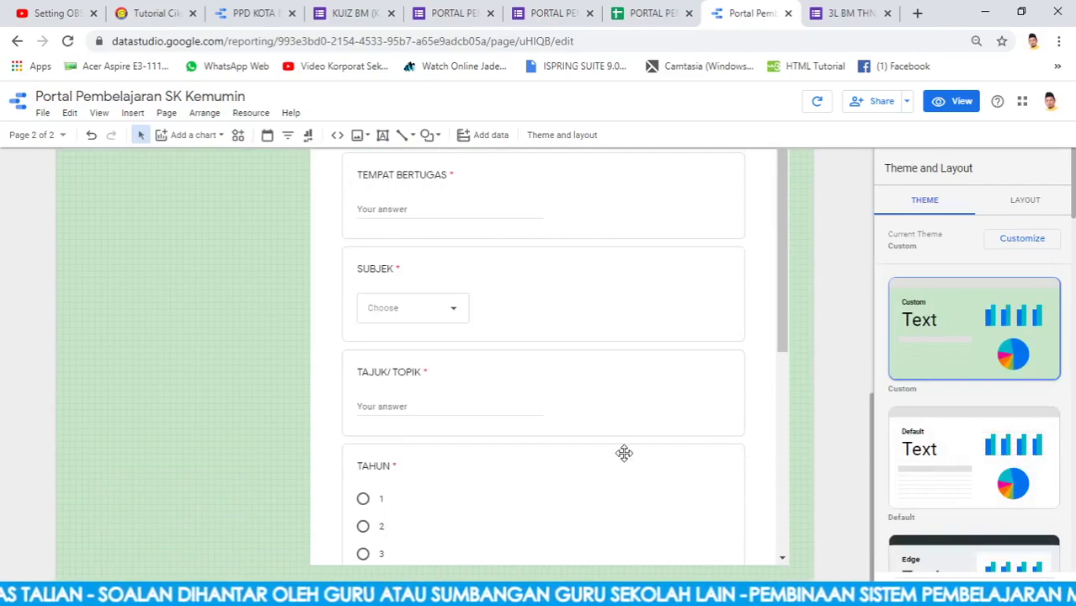
scroll(681, 412, up, 3)
scroll(681, 413, up, 3)
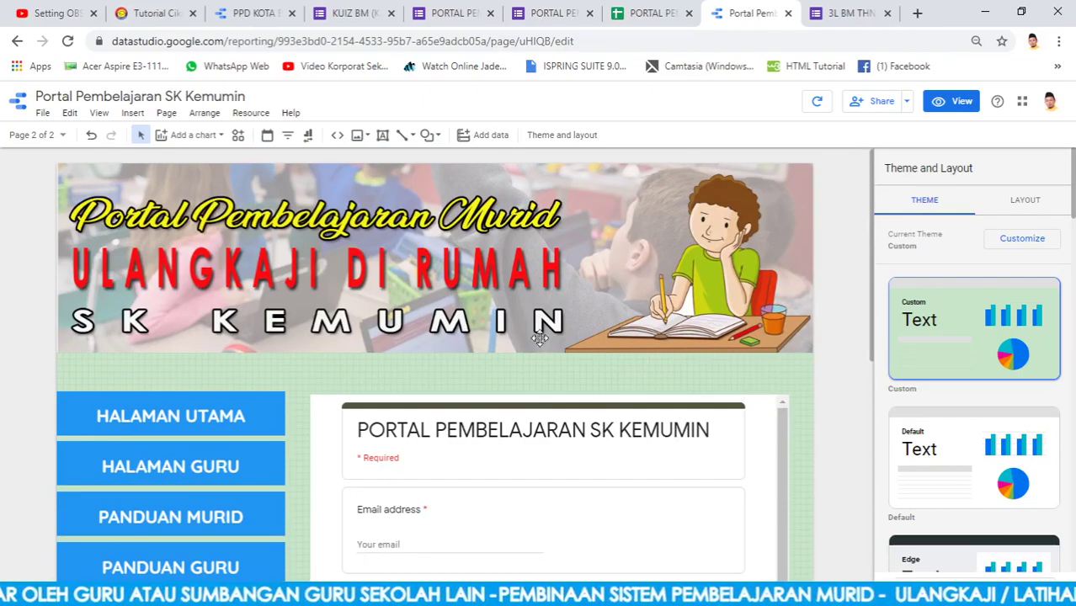
Add a text box above the form reading SILA HANTAR TUGASAN MURID MELALUI BORANG DI BAWAH.
click(383, 137)
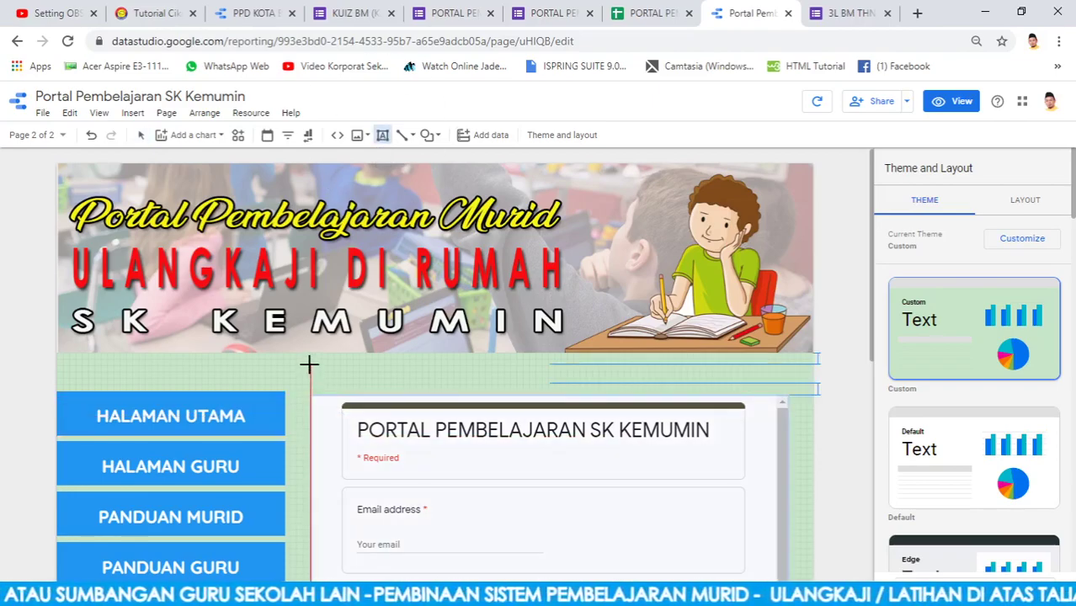
drag(339, 365, 782, 388)
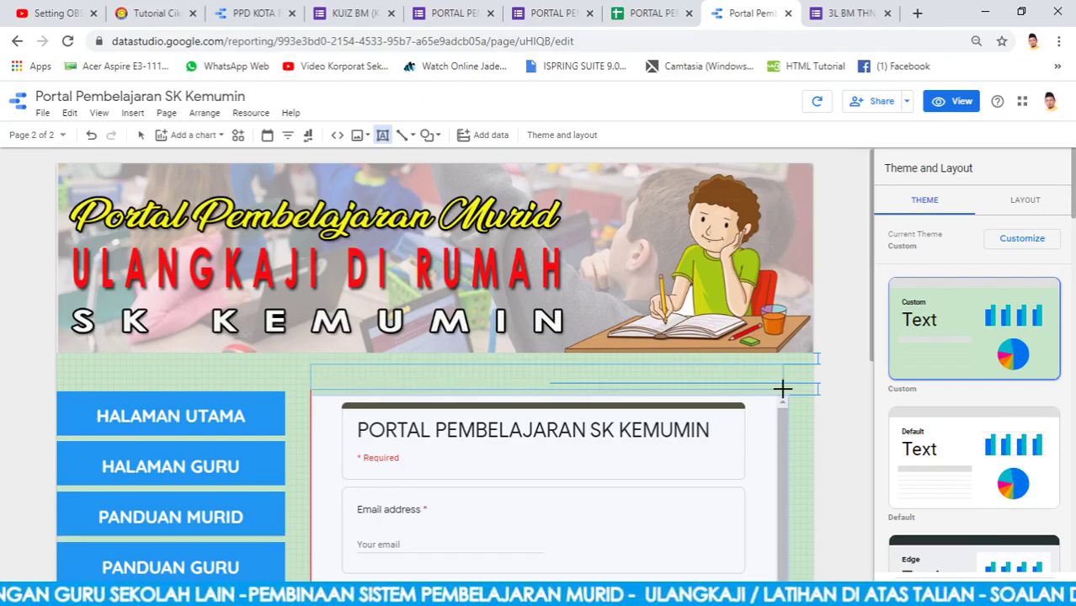
drag(785, 389, 789, 387)
text(SILA HANTAR TUGASAN MURID MELALUI BORANG DI BAWAH)
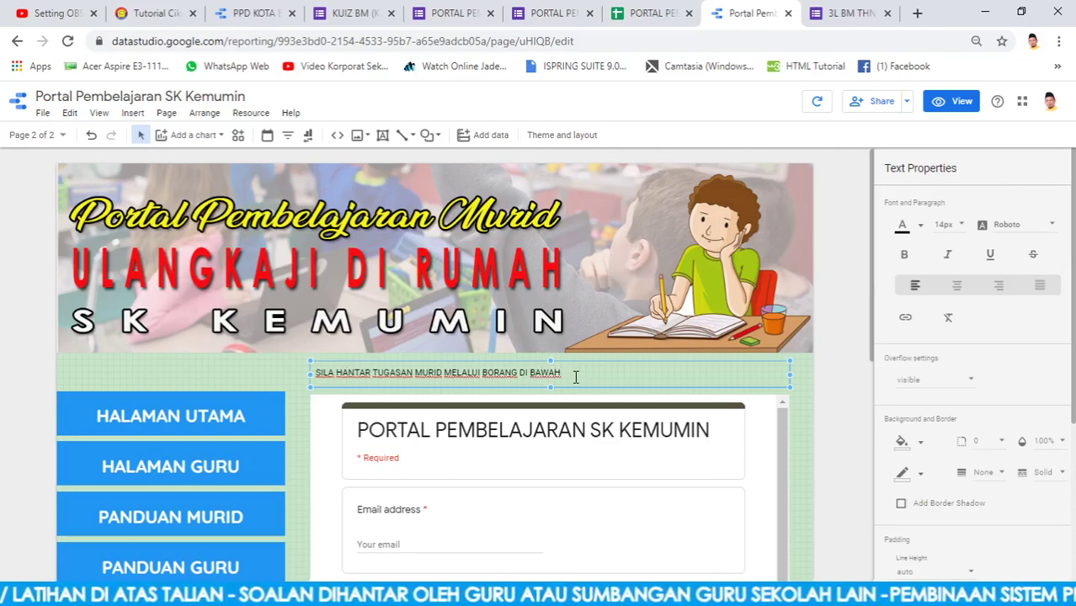
Style the notice text bold, Quicksand, 18px, red and centre-aligned.
drag(569, 373, 306, 372)
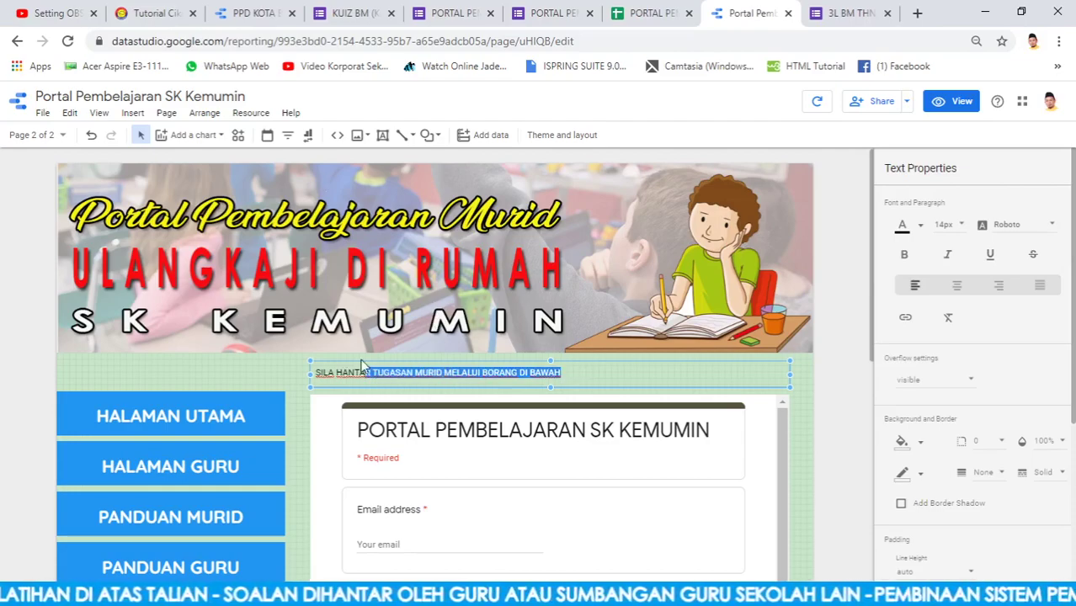
click(904, 255)
click(1017, 225)
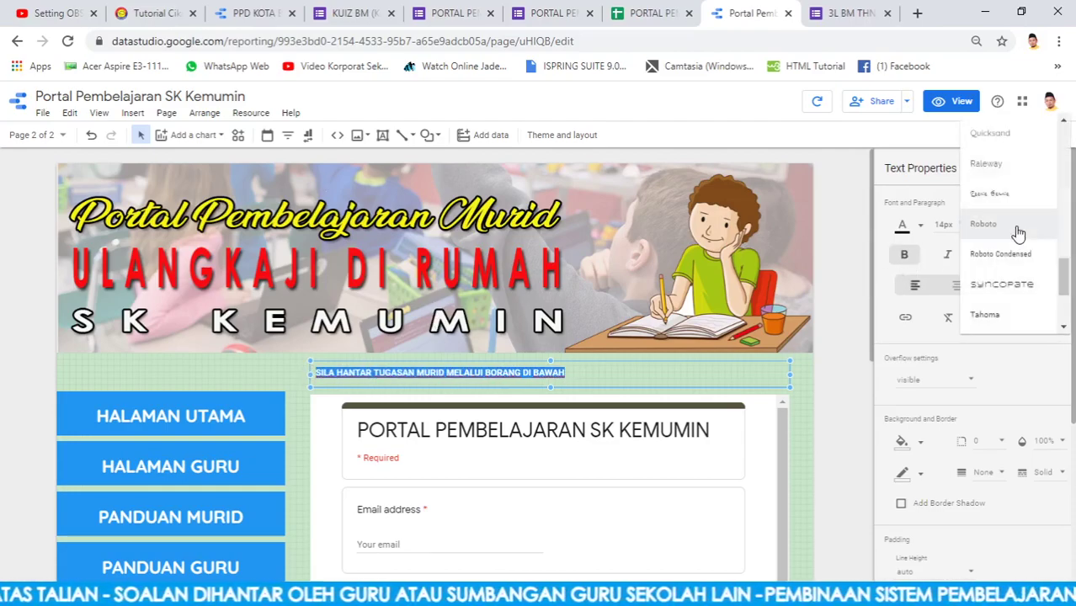
click(989, 133)
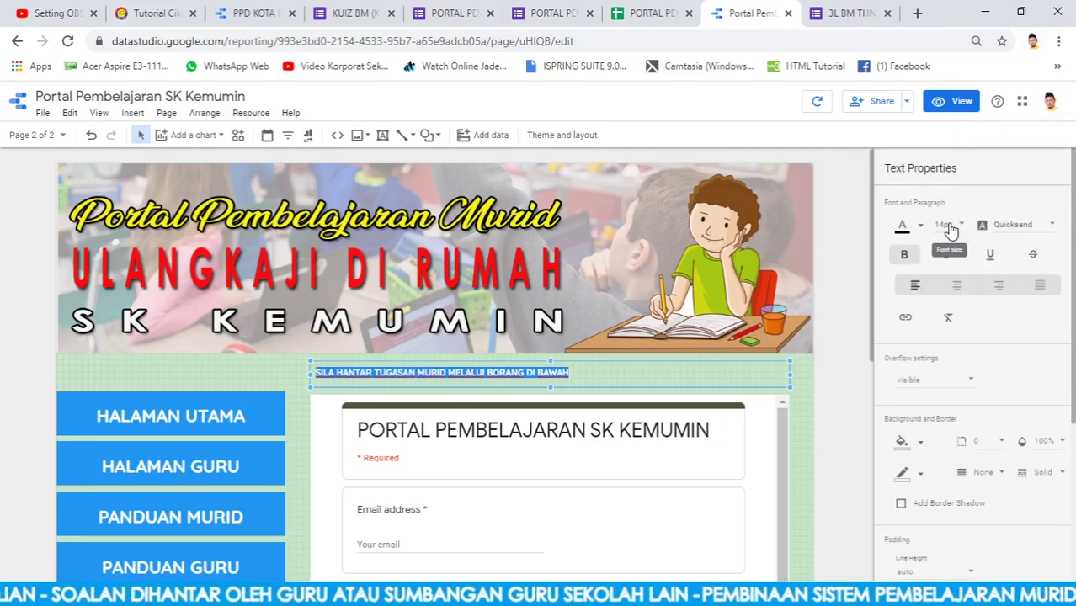
click(946, 226)
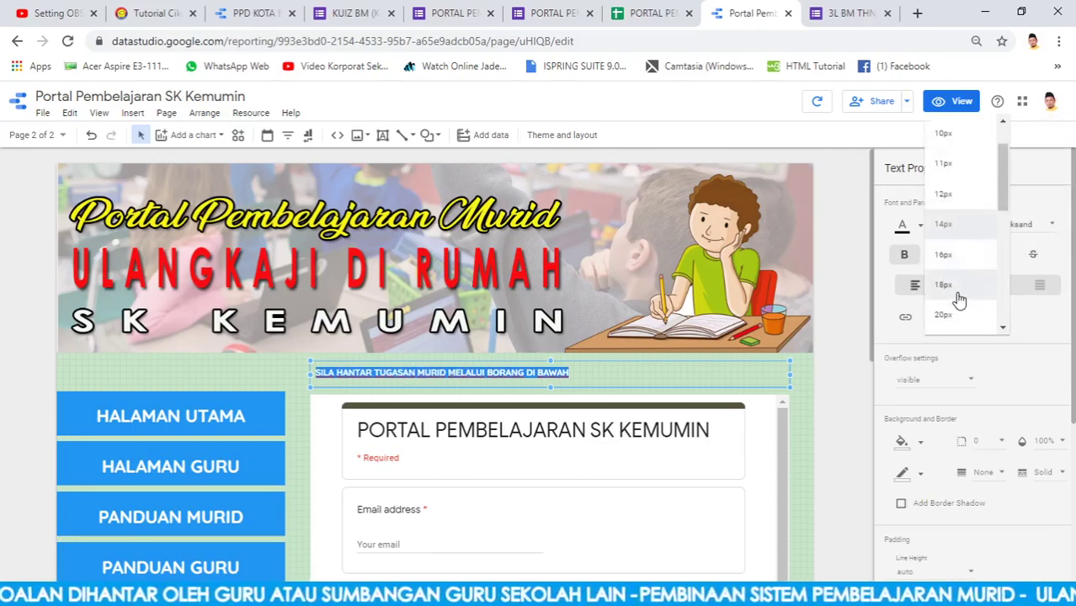
click(958, 297)
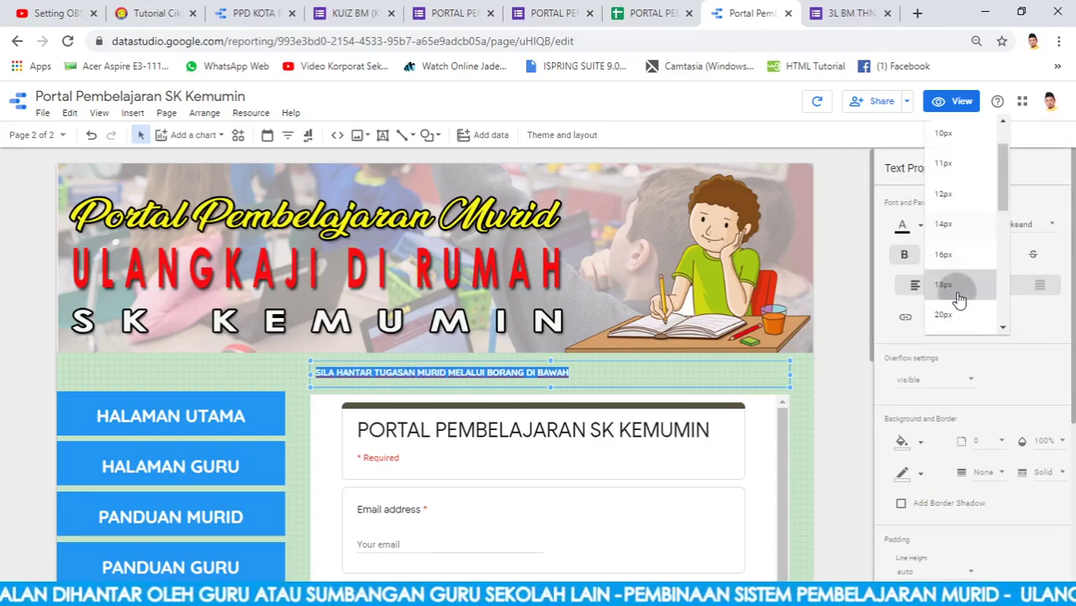
click(902, 227)
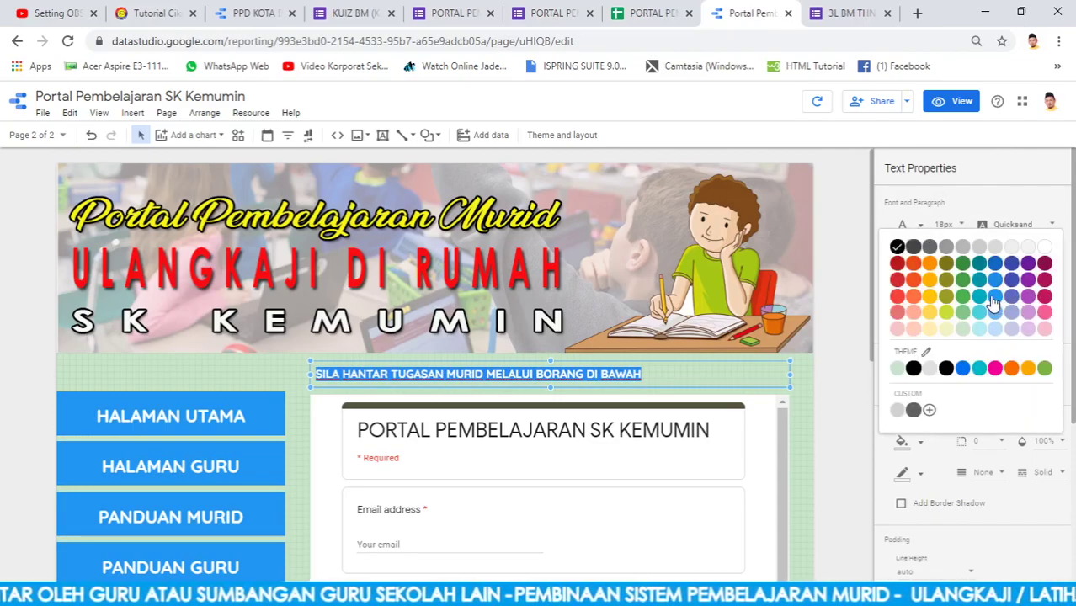
click(915, 265)
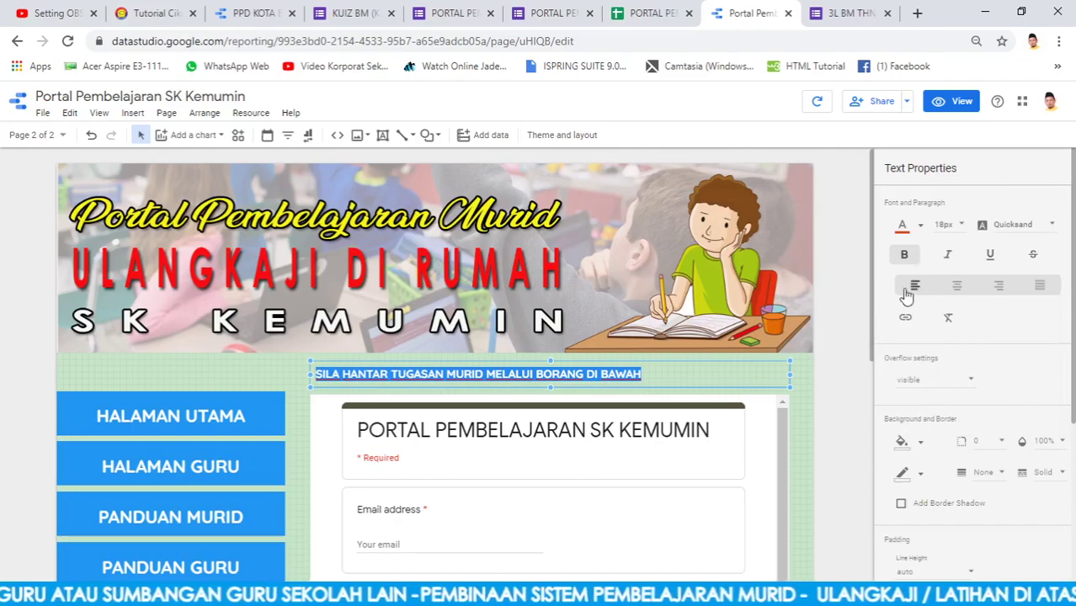
click(958, 287)
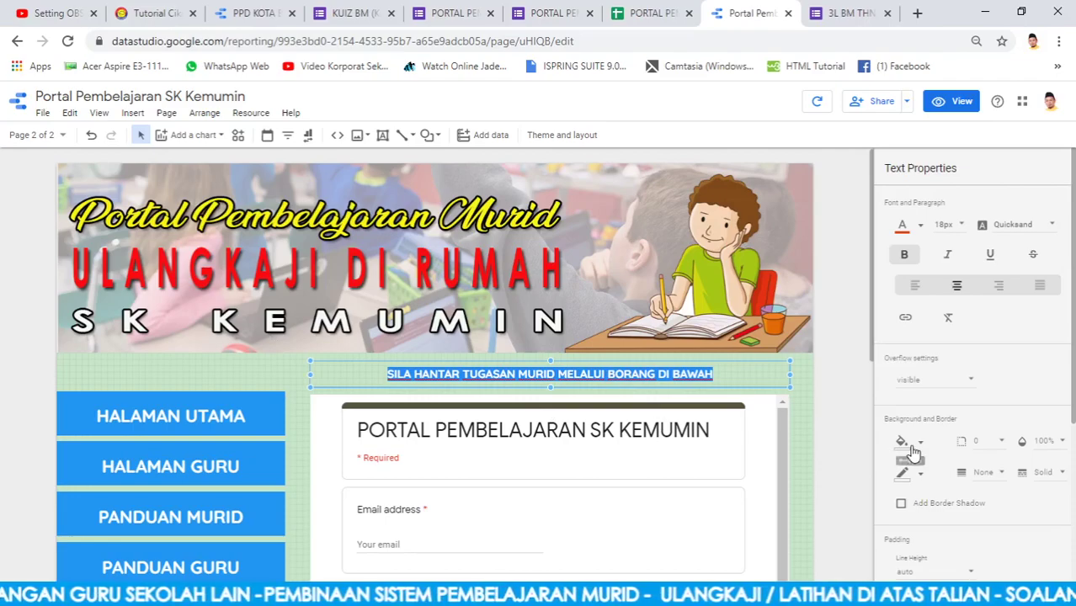
Fill the notice box pale yellow and preview the report in view mode.
click(906, 443)
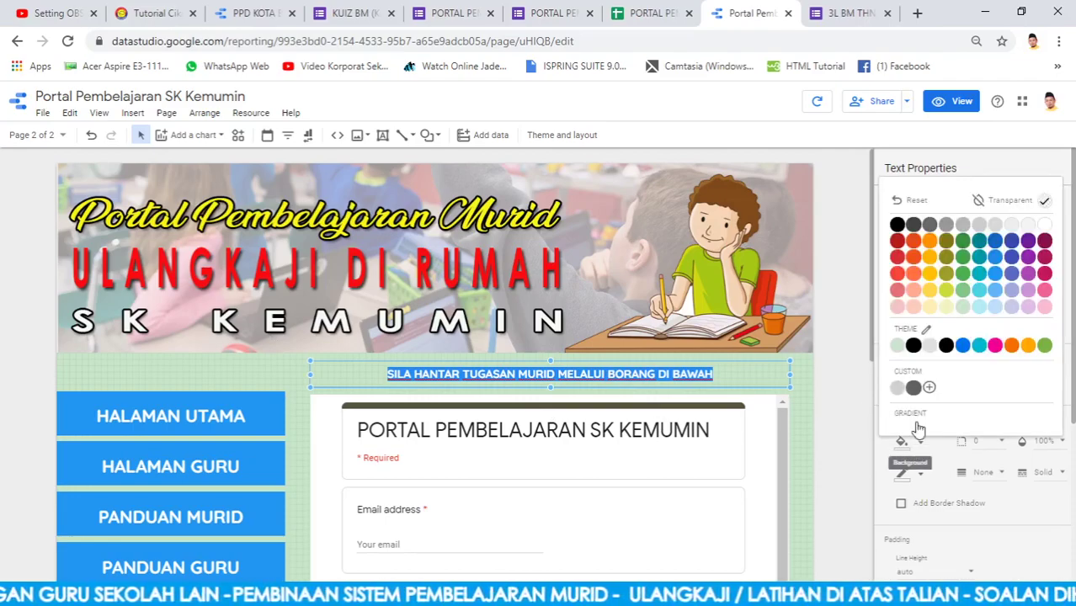
click(927, 309)
click(841, 345)
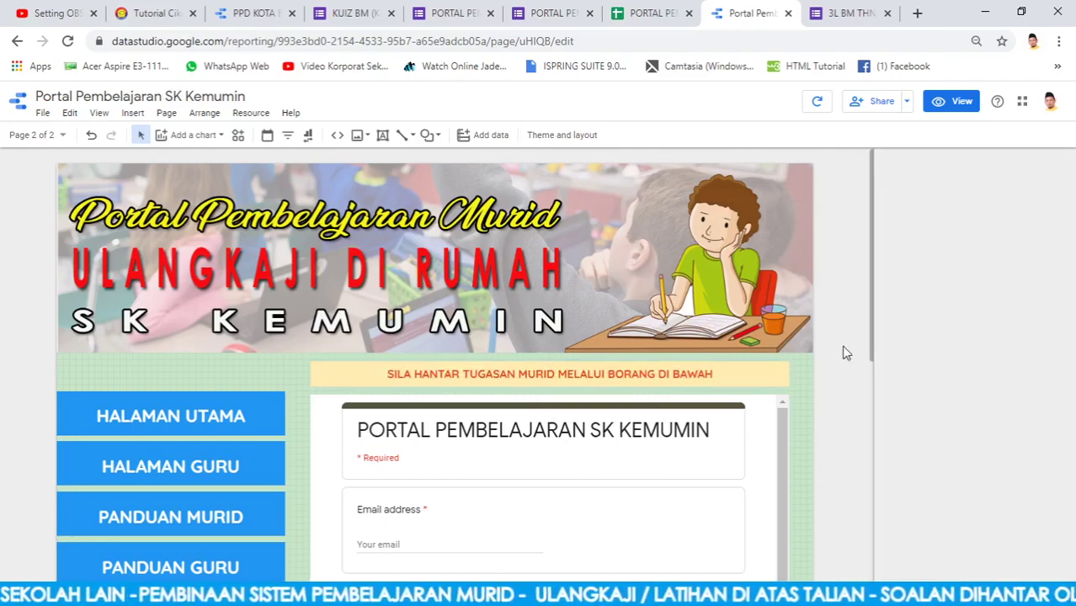
click(943, 103)
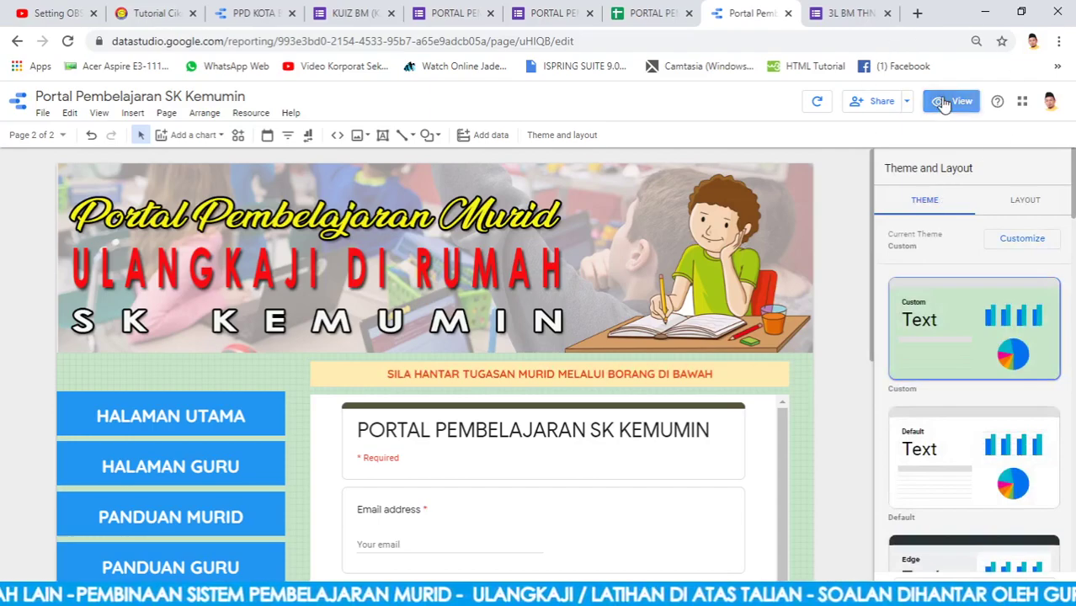
Scroll through the embedded form's TAHUN and PAUTAN TUGASAN questions, then back to the top.
scroll(916, 339, down, 2)
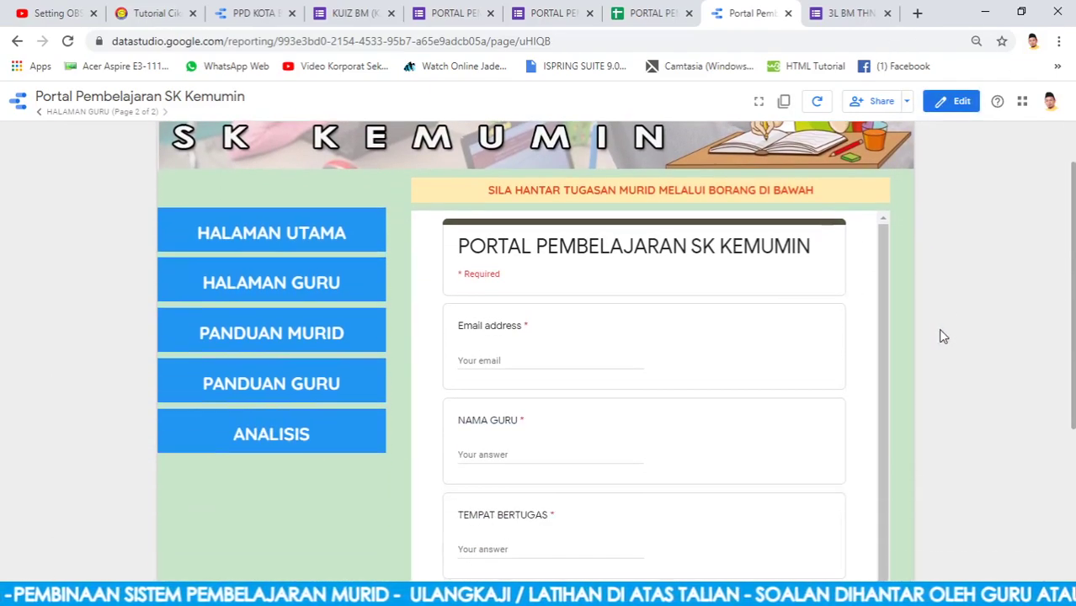
scroll(560, 377, down, 1)
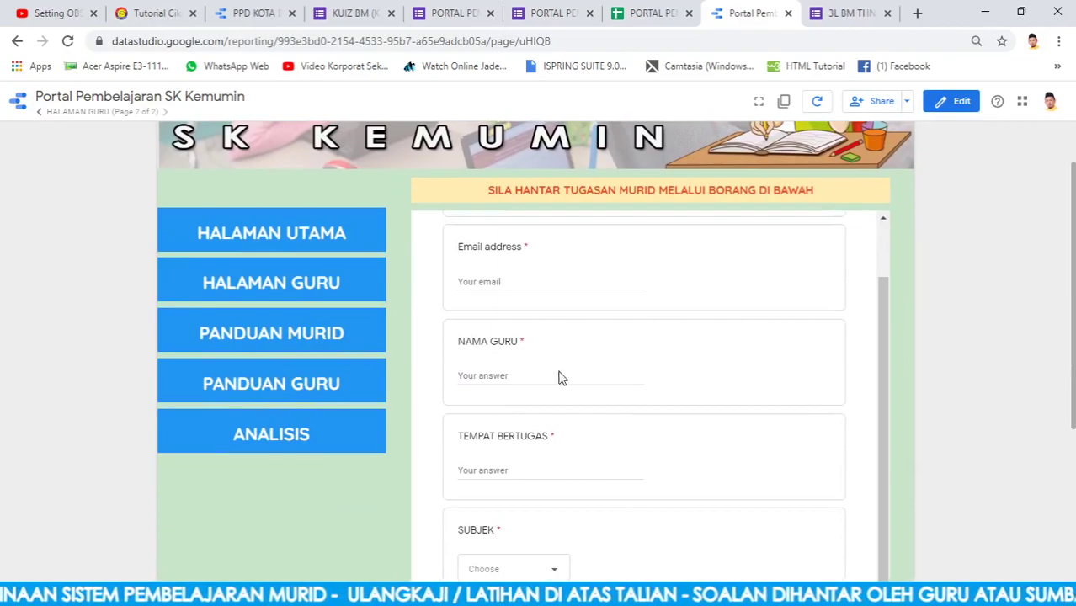
scroll(554, 428, down, 1)
scroll(633, 390, down, 2)
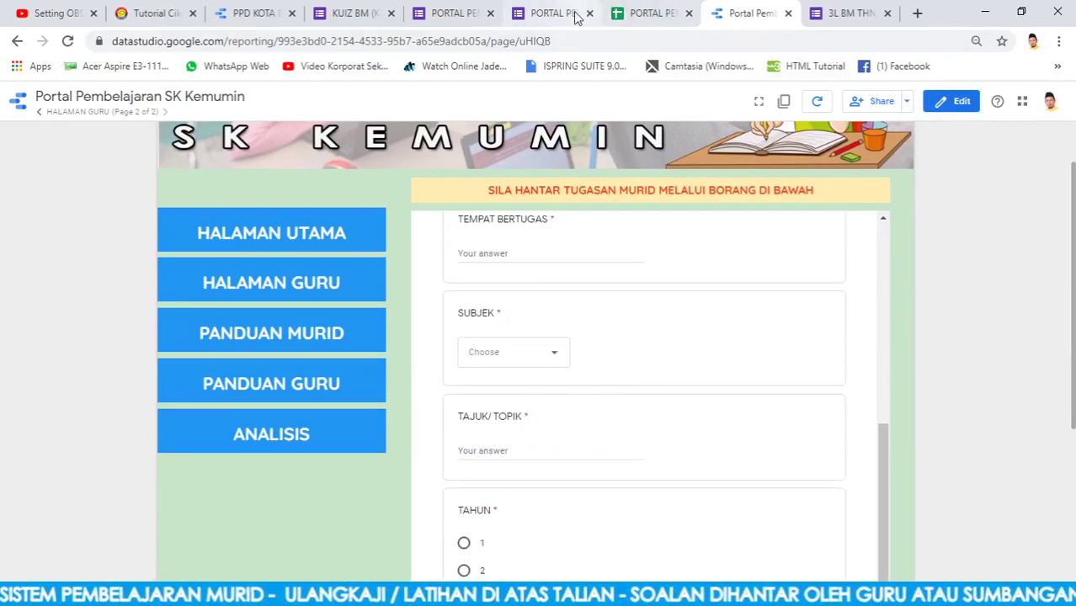
scroll(716, 339, down, 2)
scroll(674, 341, down, 2)
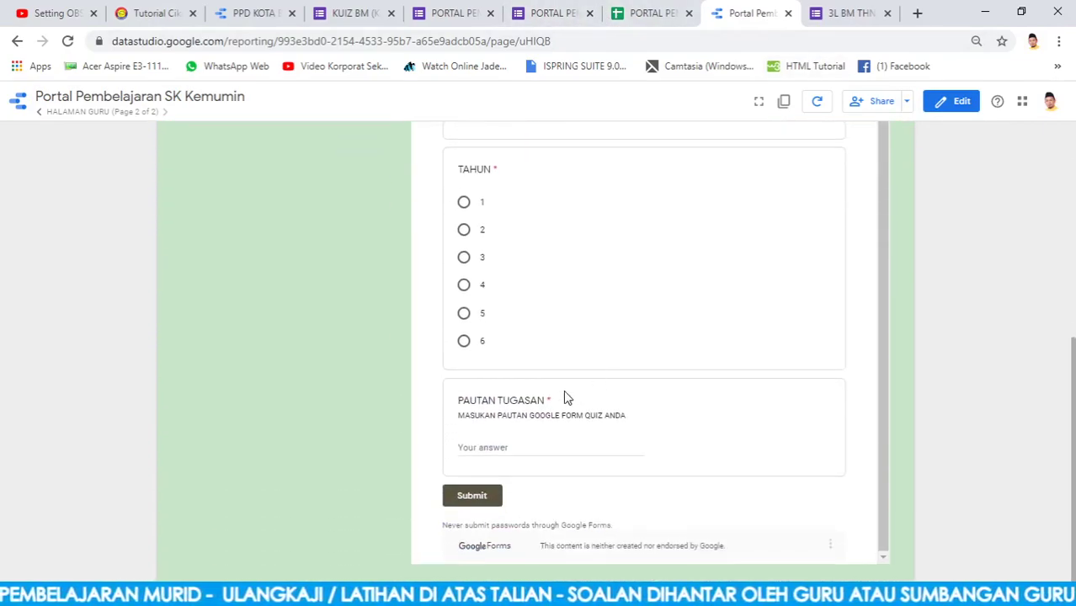
scroll(553, 399, up, 4)
scroll(606, 387, up, 5)
scroll(649, 413, up, 2)
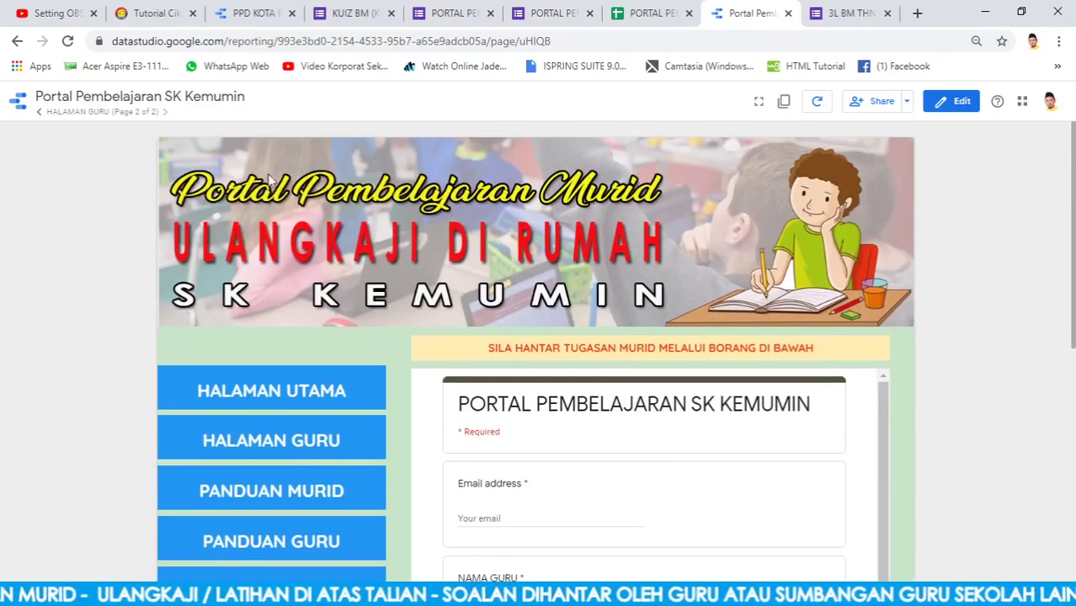
scroll(541, 444, down, 1)
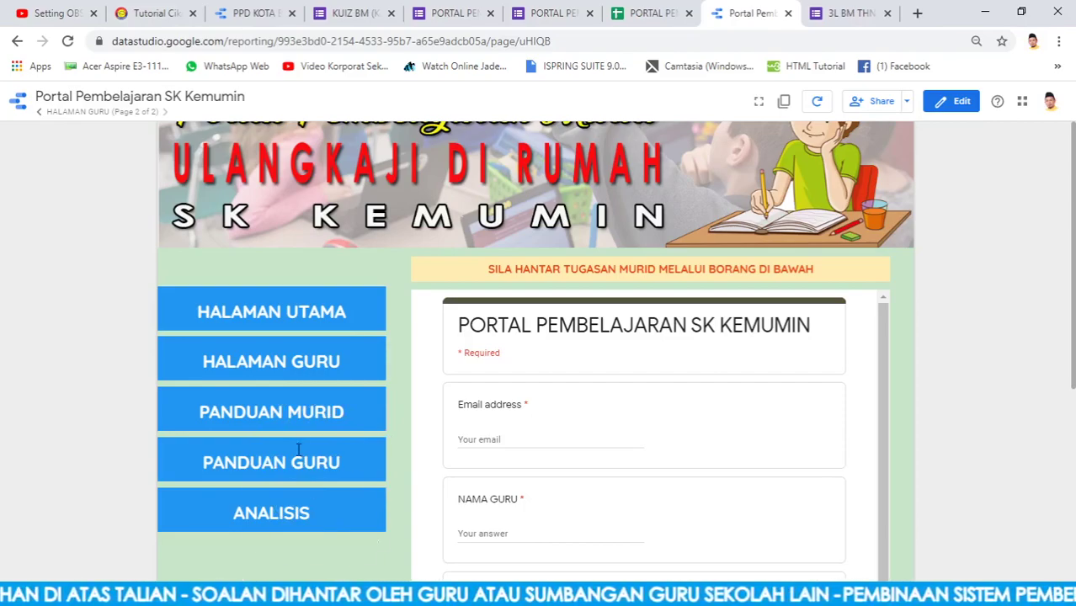
scroll(755, 351, up, 1)
scroll(755, 351, up, 1)
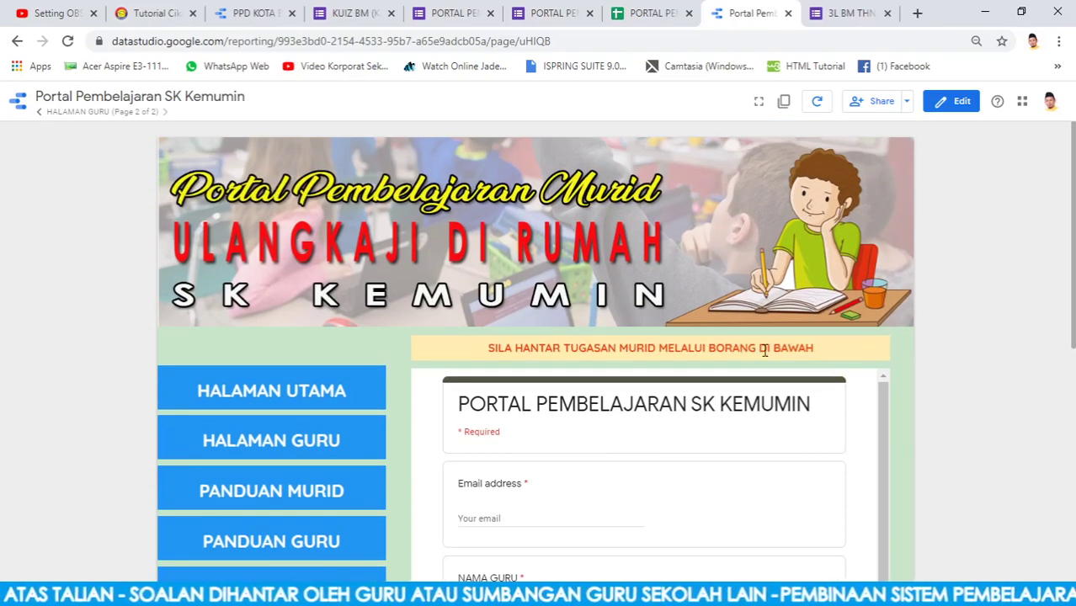